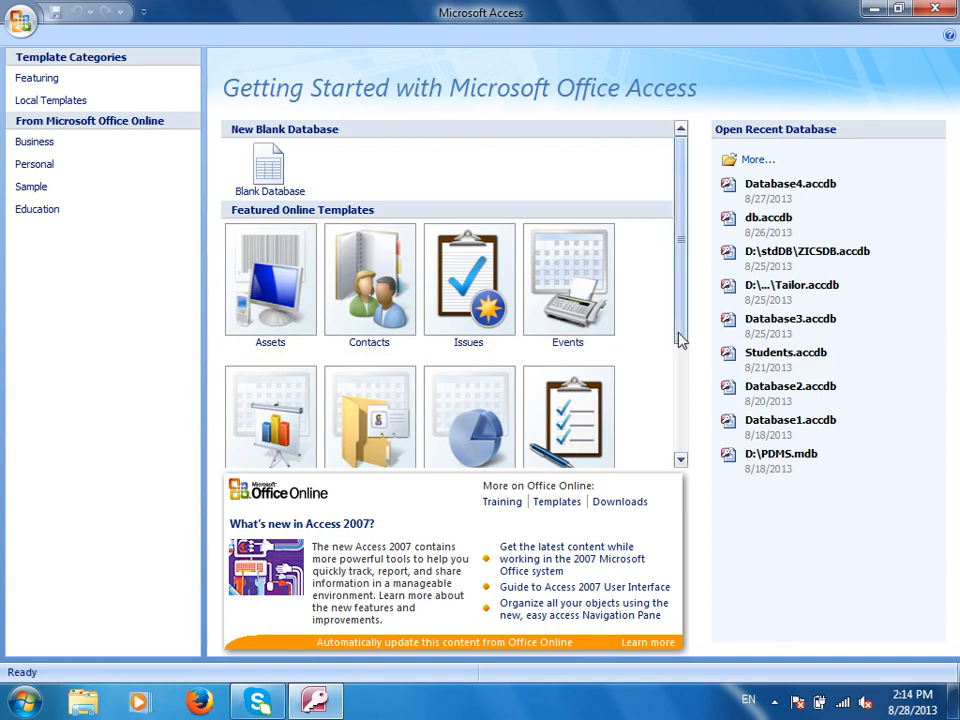
Open the recent database Database4.accdb and enable its blocked content.
{"action": "left_click_drag", "start_coordinate": [678, 288], "coordinate": [673, 248]}
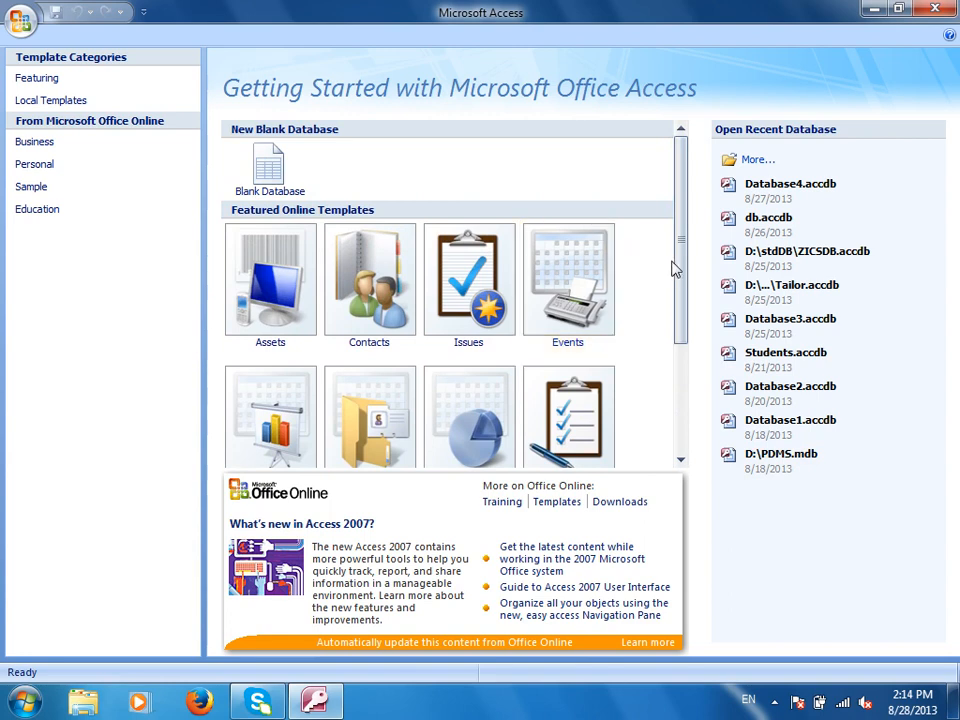
{"action": "left_click", "coordinate": [752, 200]}
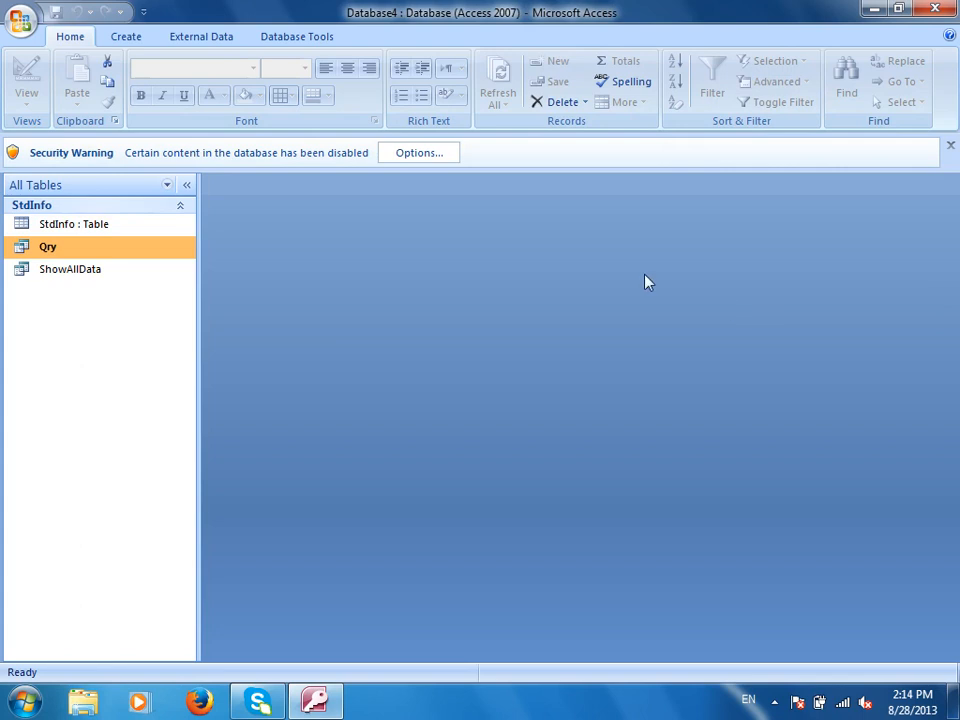
{"action": "left_click", "coordinate": [431, 152]}
{"action": "left_click", "coordinate": [352, 403]}
{"action": "left_click", "coordinate": [579, 521]}
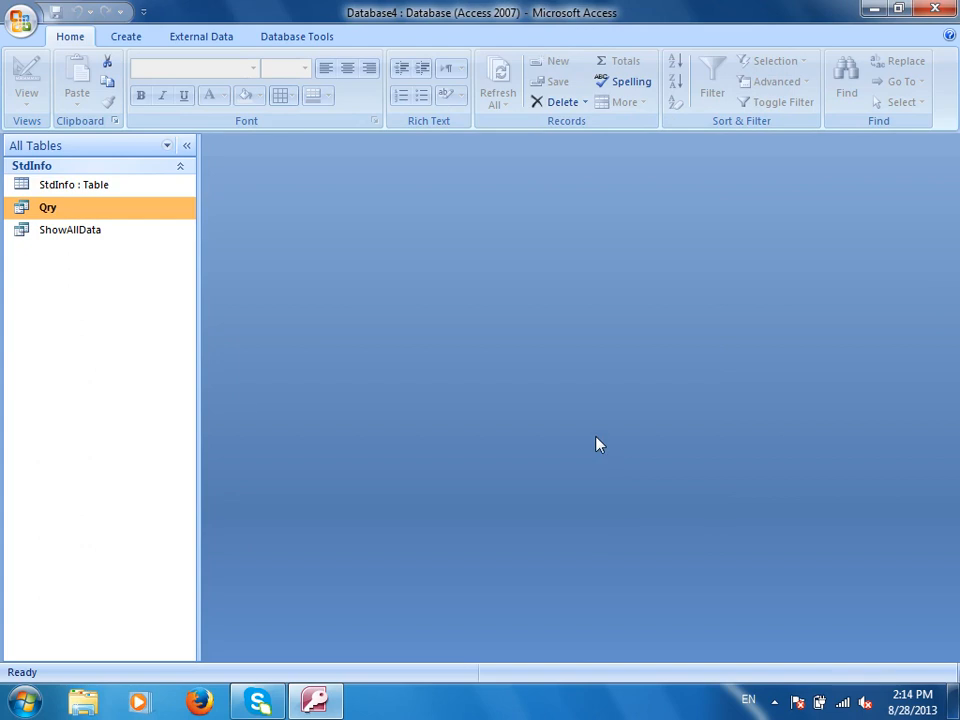
View the records of the StdInfo table and close it again.
{"action": "double_click", "coordinate": [88, 186]}
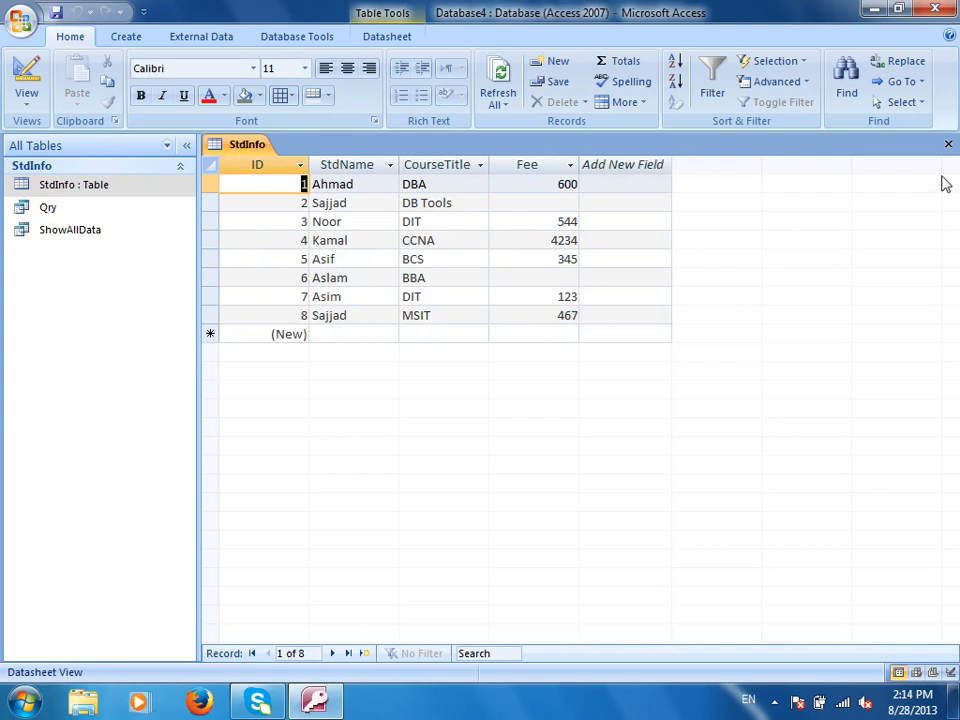
{"action": "left_click", "coordinate": [948, 144]}
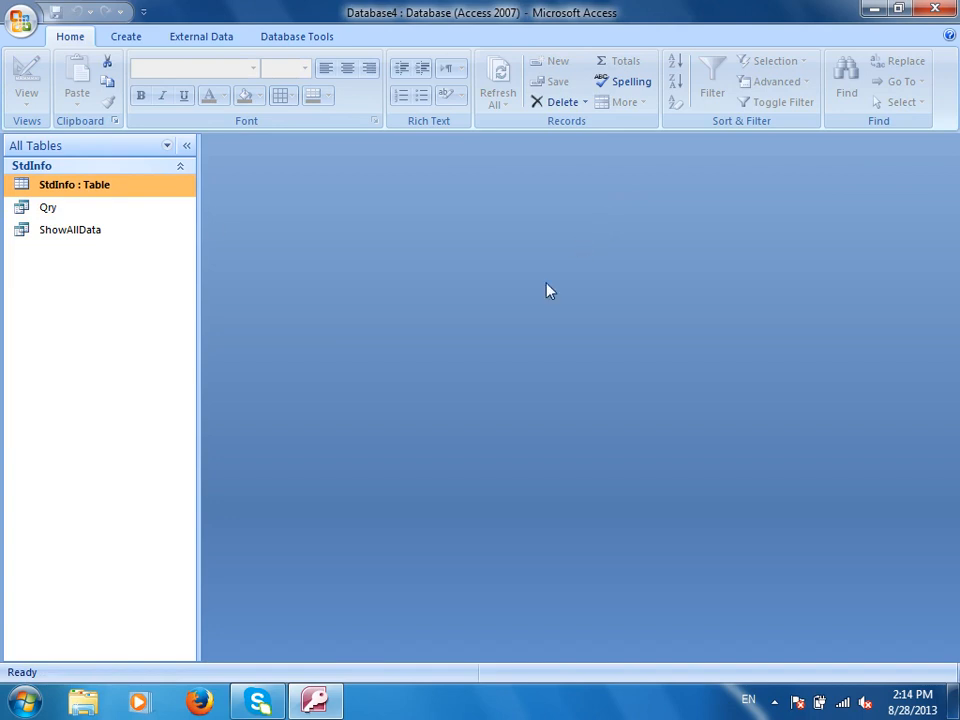
Start a new table in Design view and add an EmpName field with the Text data type.
{"action": "left_click", "coordinate": [126, 36]}
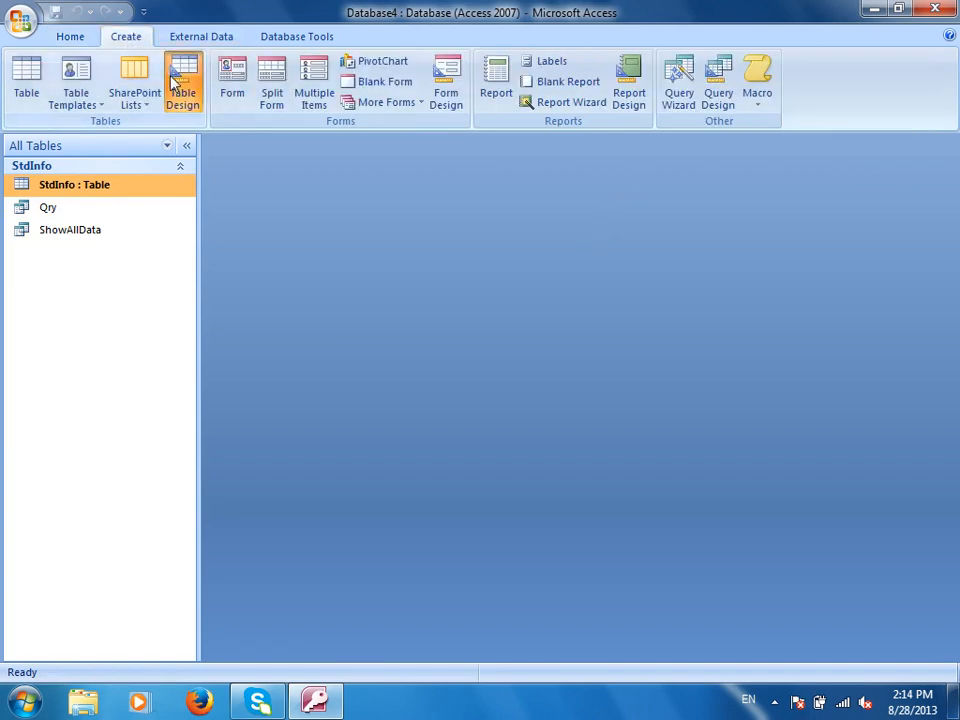
{"action": "left_click", "coordinate": [174, 80]}
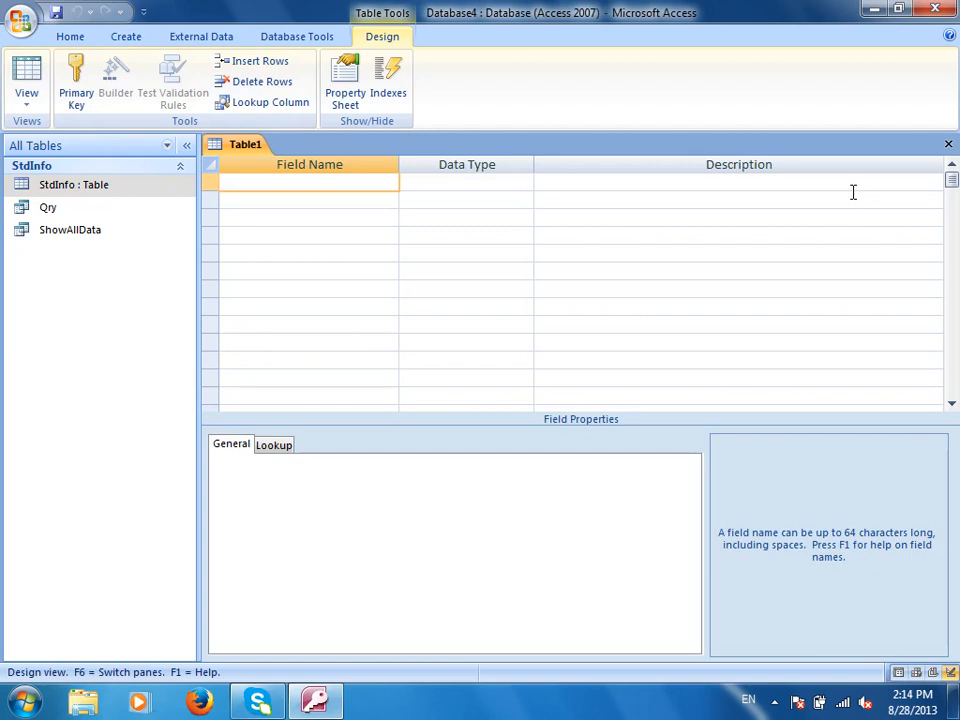
{"action": "type", "text": "EmpName"}
{"action": "key", "text": "Tab"}
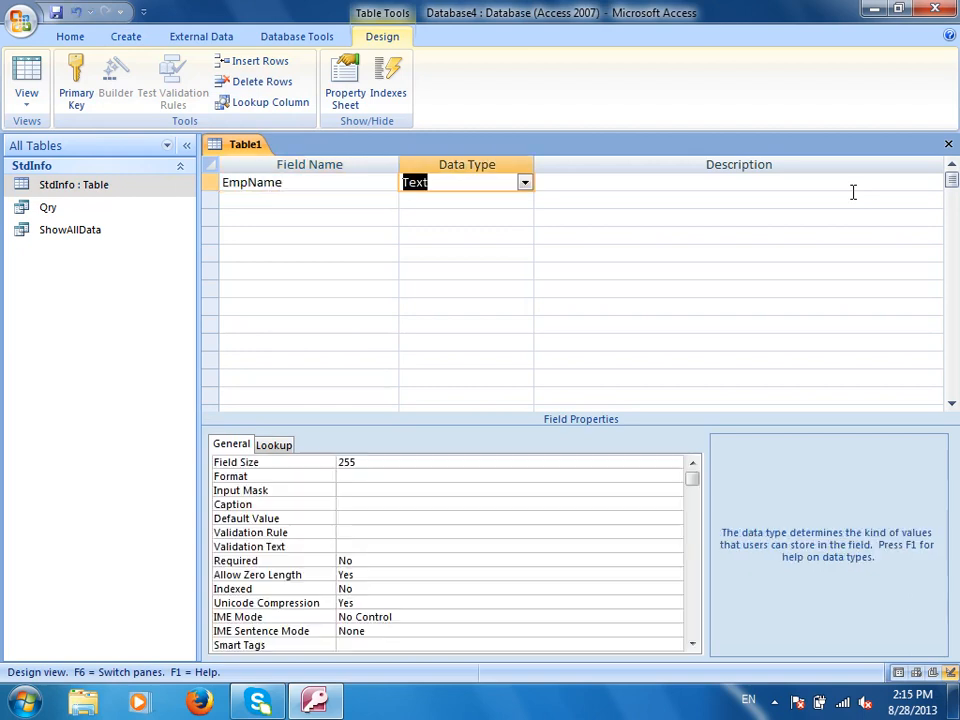
{"action": "key", "text": "Tab"}
{"action": "key", "text": "Tab"}
Add a Salary field with the Number data type below EmpName.
{"action": "type", "text": "Slaary"}
{"action": "key", "text": "Tab"}
{"action": "key", "text": "shift+Tab"}
{"action": "type", "text": "Salary"}
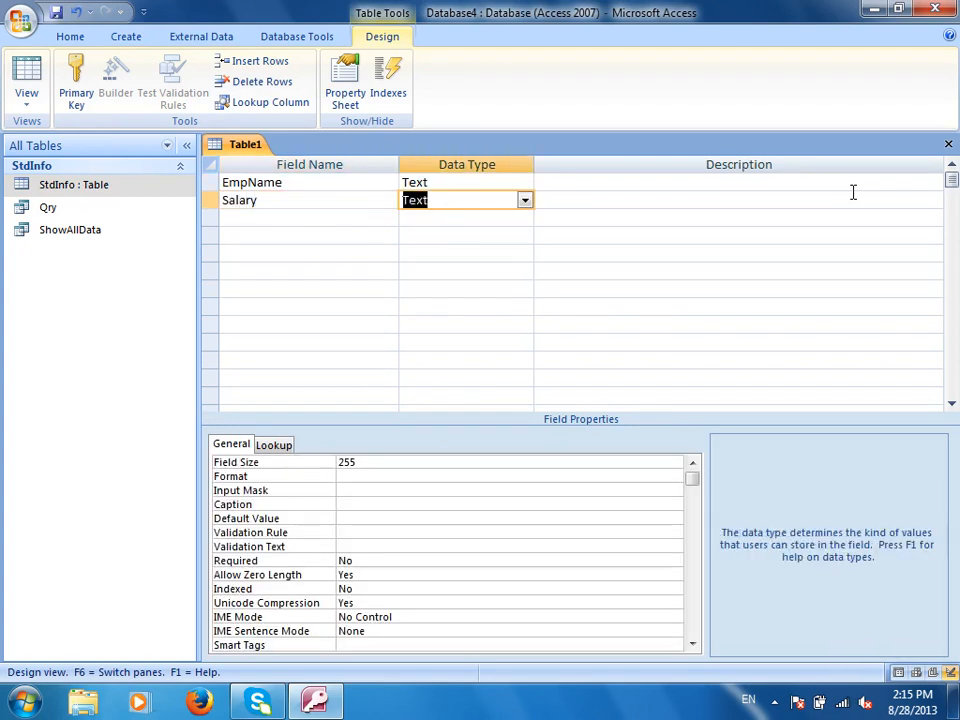
{"action": "key", "text": "Tab"}
{"action": "type", "text": "n"}
{"action": "key", "text": "Tab"}
{"action": "key", "text": "Tab"}
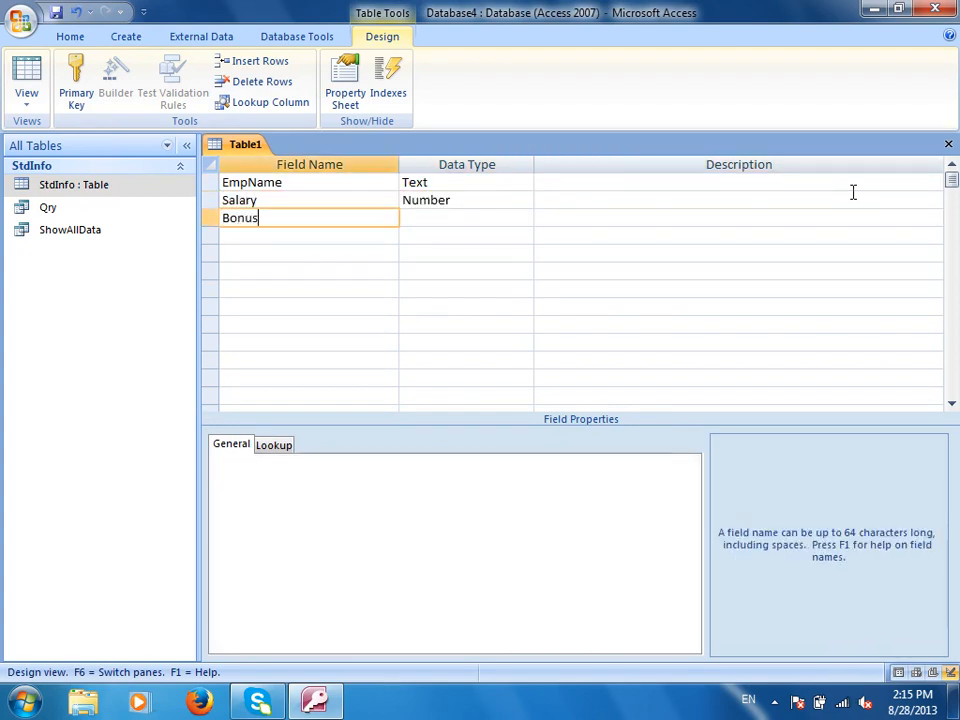
Add Bonus and Total fields, both with the Number data type, below Salary.
{"action": "key", "text": "Tab"}
{"action": "type", "text": "n"}
{"action": "key", "text": "Tab"}
{"action": "key", "text": "Tab"}
{"action": "type", "text": "Total"}
{"action": "key", "text": "Tab"}
{"action": "type", "text": "n"}
{"action": "key", "text": "Tab"}
{"action": "key", "text": "Tab"}
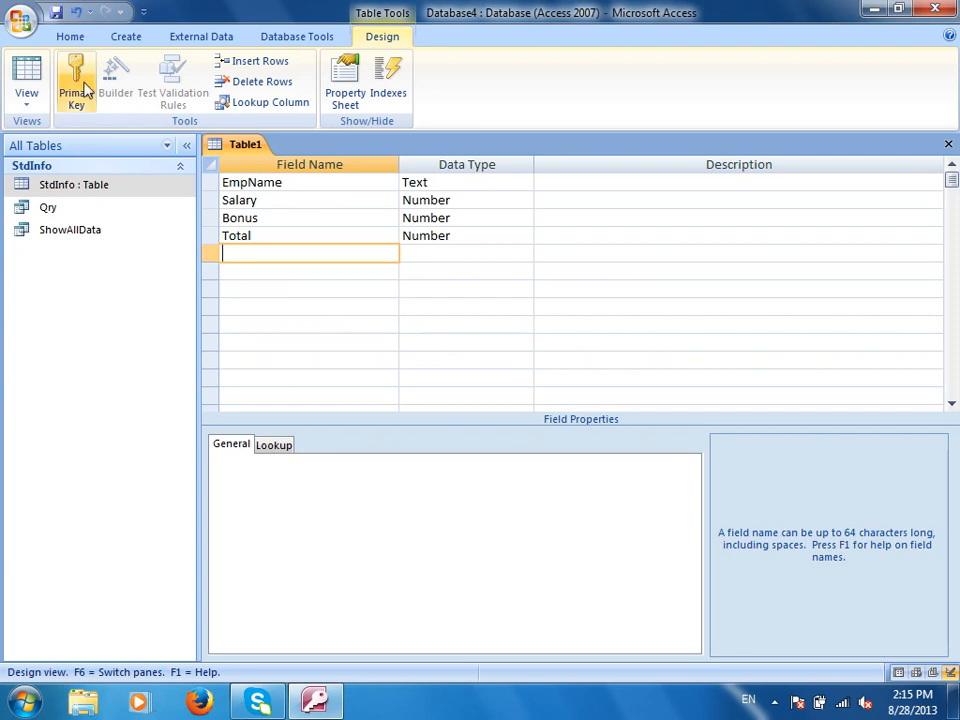
Save the table as EmpInfo with an automatically created primary key, and close it.
{"action": "left_click", "coordinate": [56, 12]}
{"action": "type", "text": "EmpInfo"}
{"action": "left_click", "coordinate": [482, 276]}
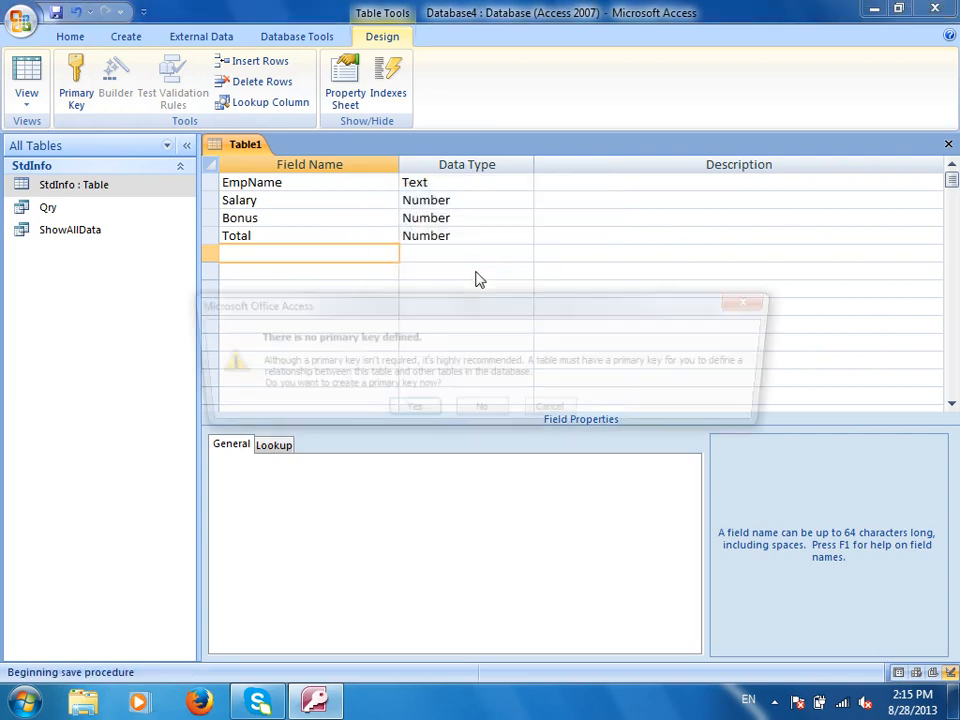
{"action": "left_click", "coordinate": [408, 413]}
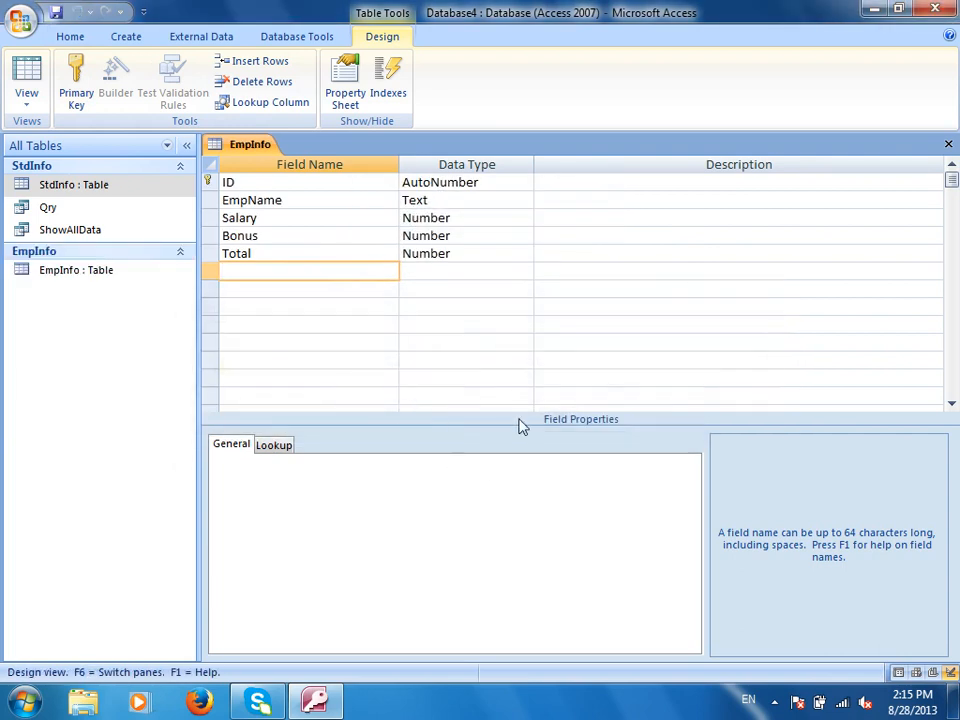
{"action": "left_click", "coordinate": [948, 144]}
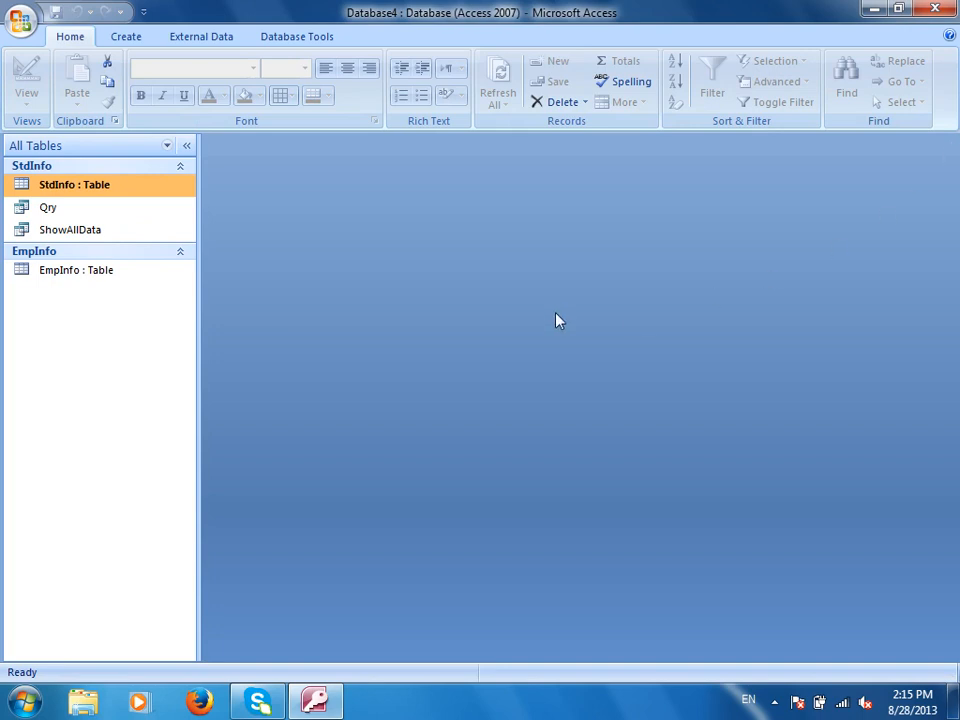
Group the list of database objects by object type, so tables and queries are separate.
{"action": "left_click", "coordinate": [166, 148]}
{"action": "left_click", "coordinate": [81, 215]}
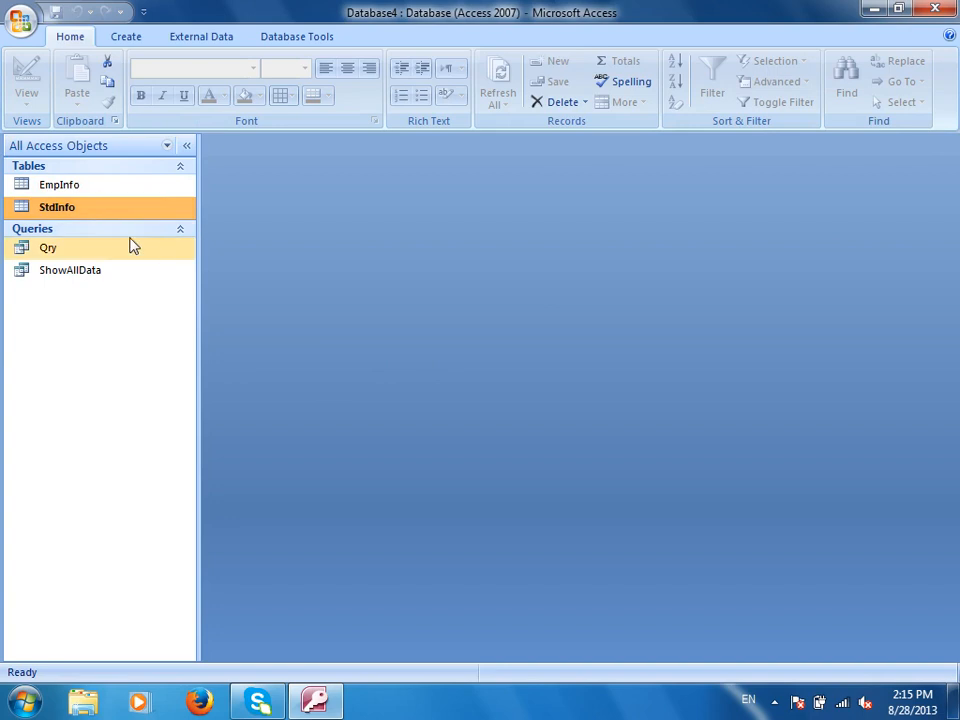
Open the EmpInfo table to examine its Salary, Bonus and Total columns, and close it.
{"action": "double_click", "coordinate": [62, 186]}
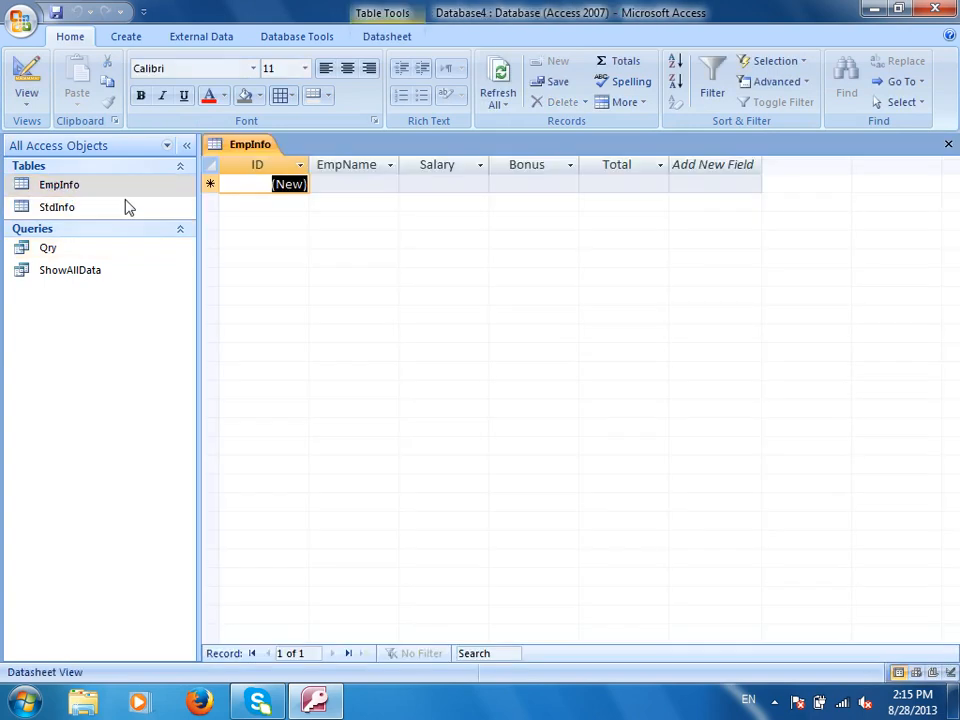
{"action": "left_click", "coordinate": [452, 183]}
{"action": "left_click", "coordinate": [534, 184]}
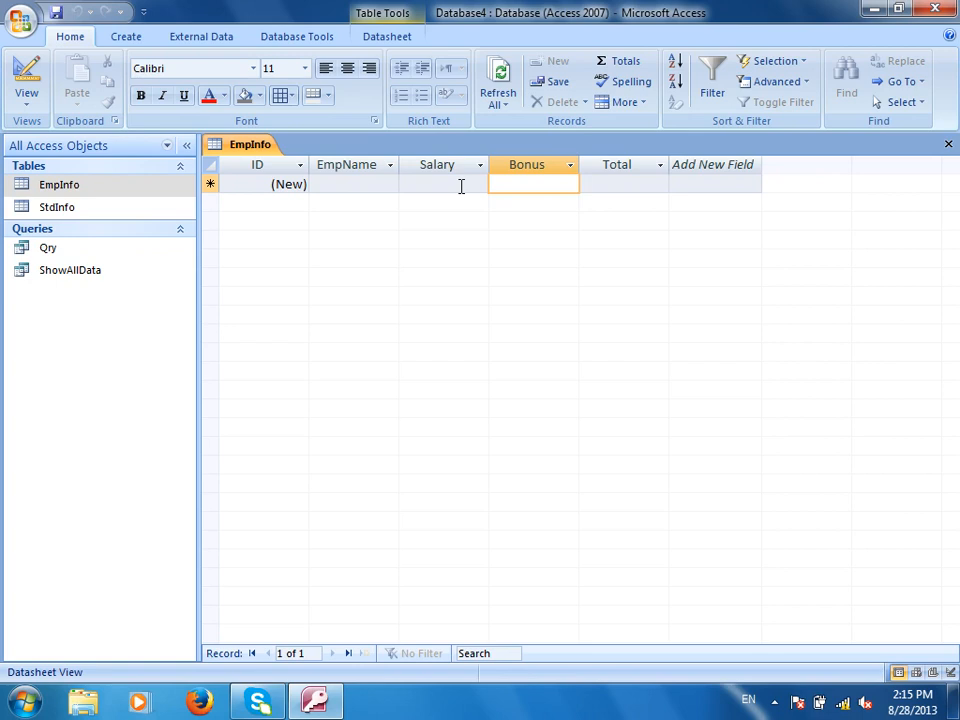
{"action": "left_click", "coordinate": [623, 188]}
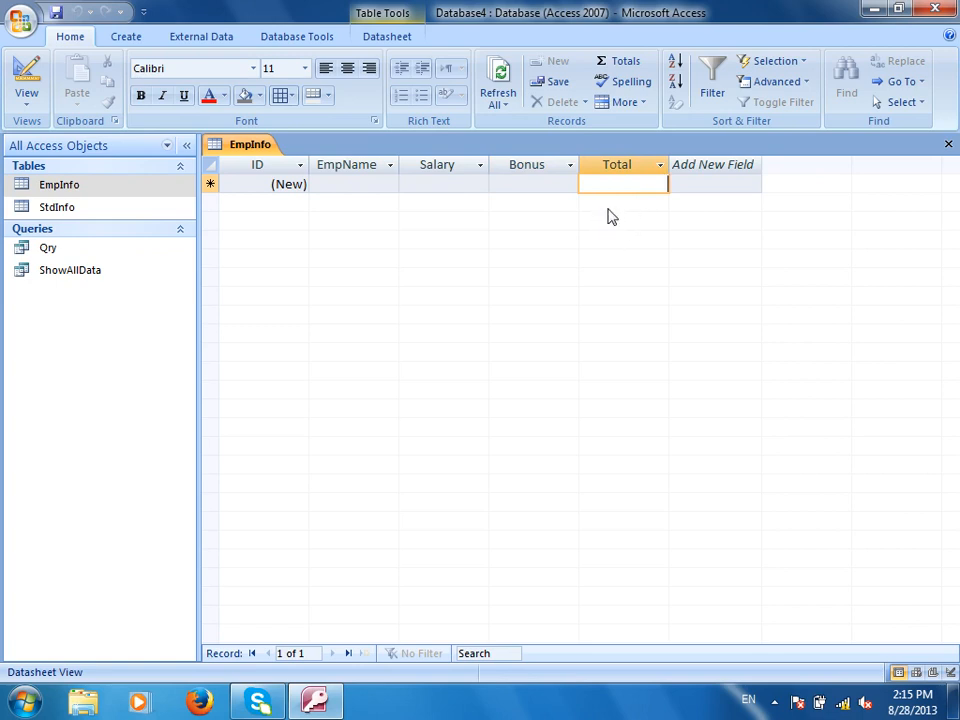
{"action": "left_click", "coordinate": [948, 144]}
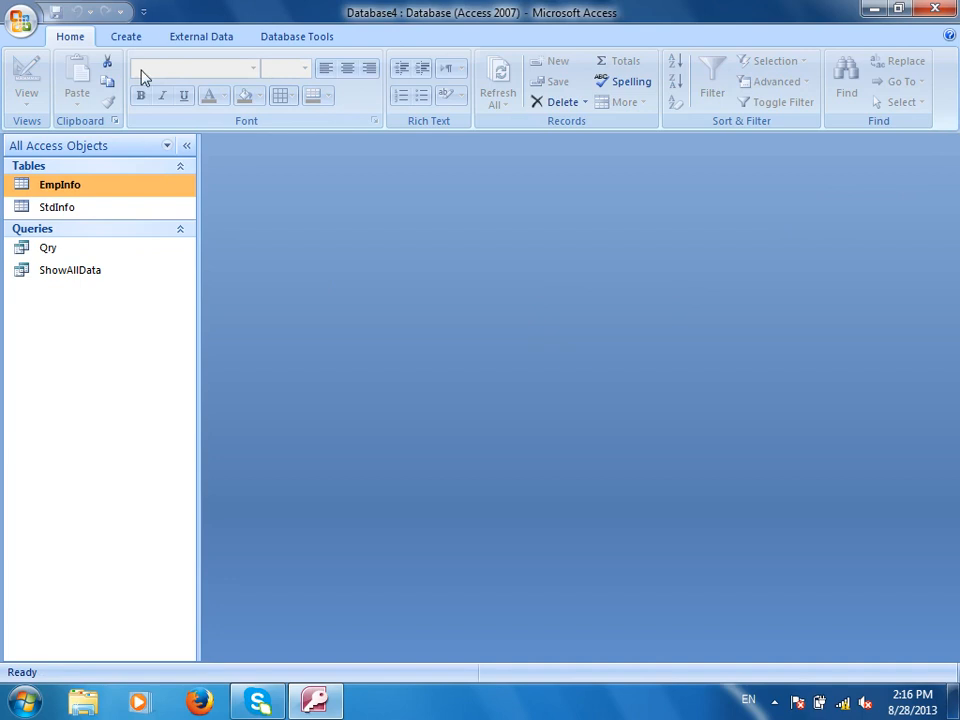
Create a query in Design view based on the EmpInfo table.
{"action": "left_click", "coordinate": [126, 38]}
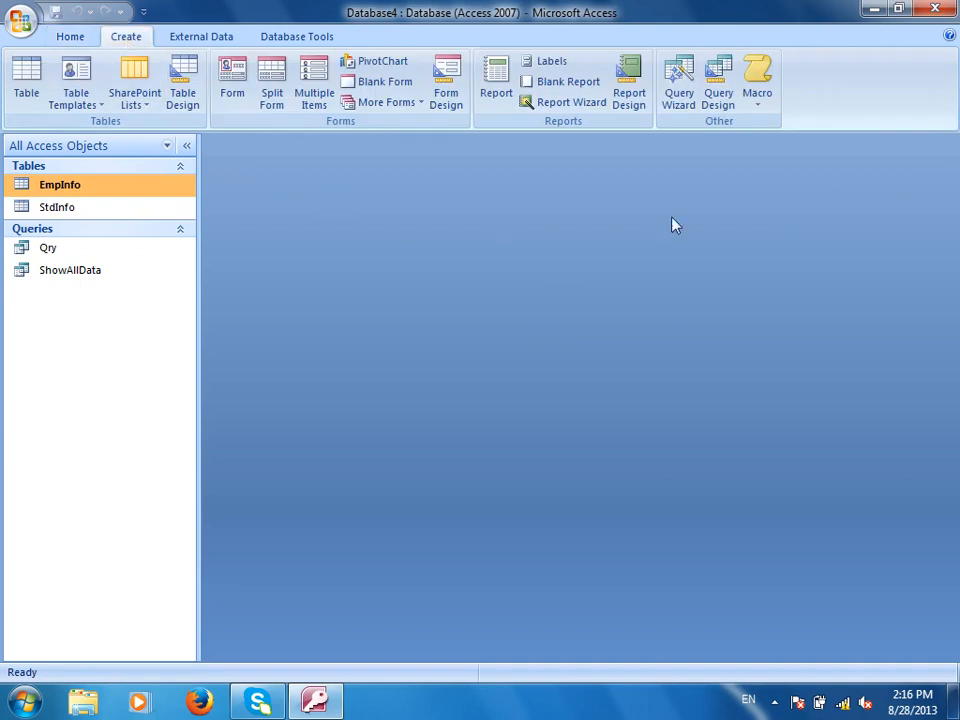
{"action": "left_click", "coordinate": [718, 85]}
{"action": "left_click_drag", "start_coordinate": [516, 389], "coordinate": [604, 80]}
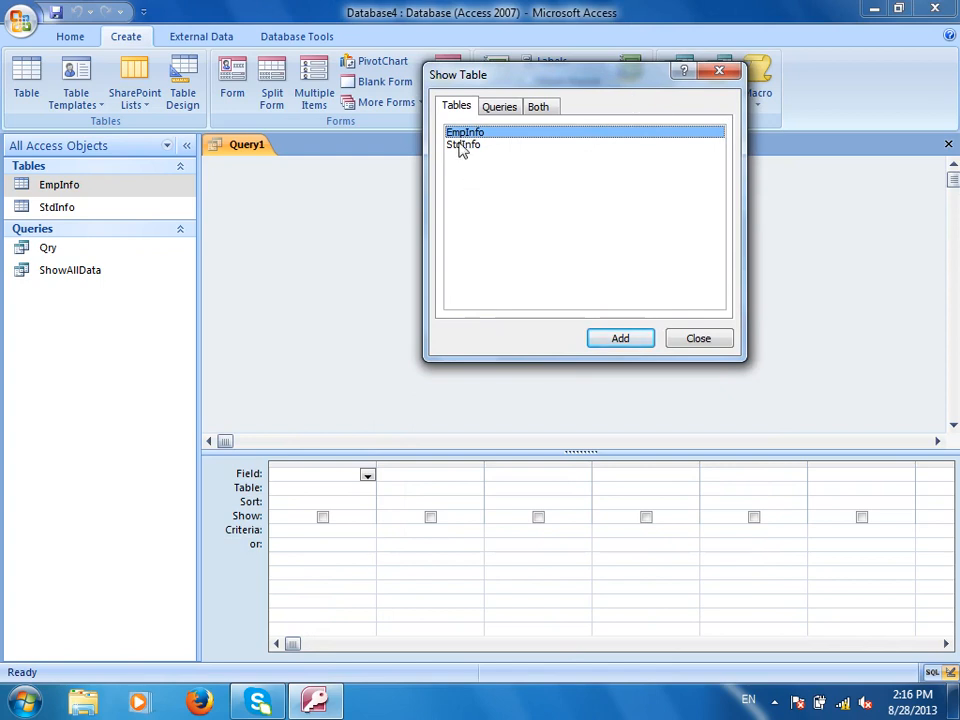
{"action": "left_click", "coordinate": [621, 340]}
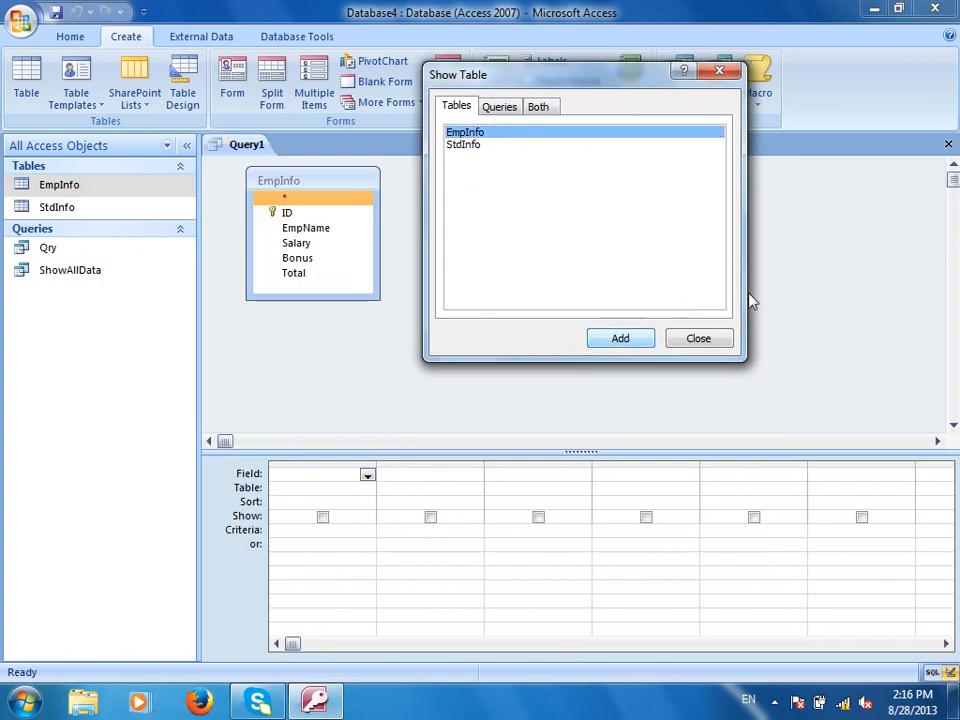
{"action": "left_click", "coordinate": [700, 338]}
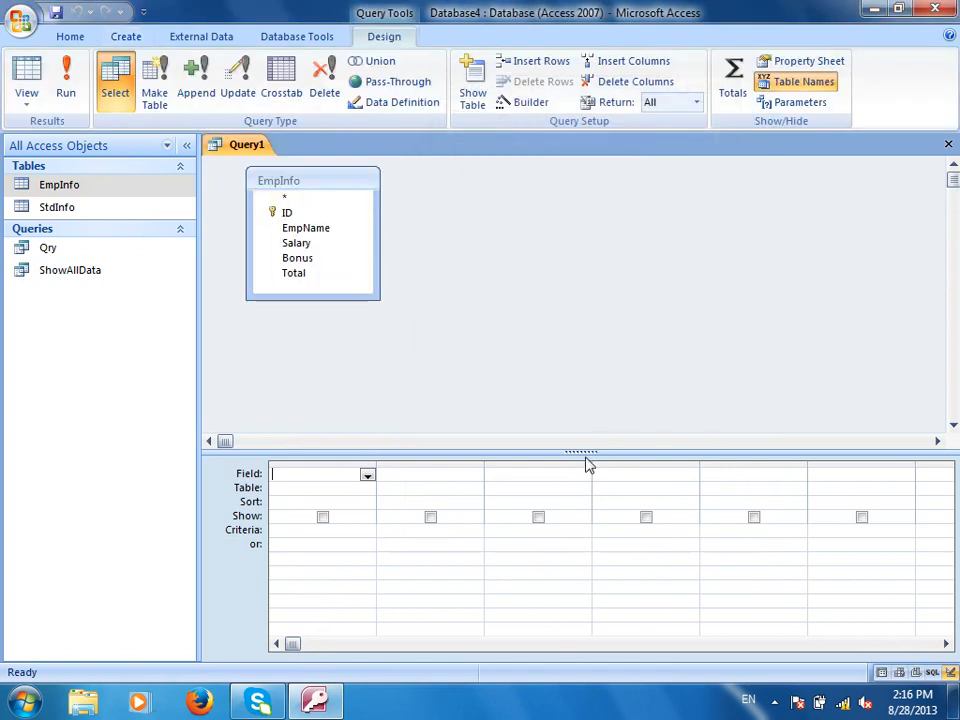
Enlarge the query design grid and add all EmpInfo fields from ID to Total to it.
{"action": "left_click_drag", "start_coordinate": [585, 451], "coordinate": [576, 317]}
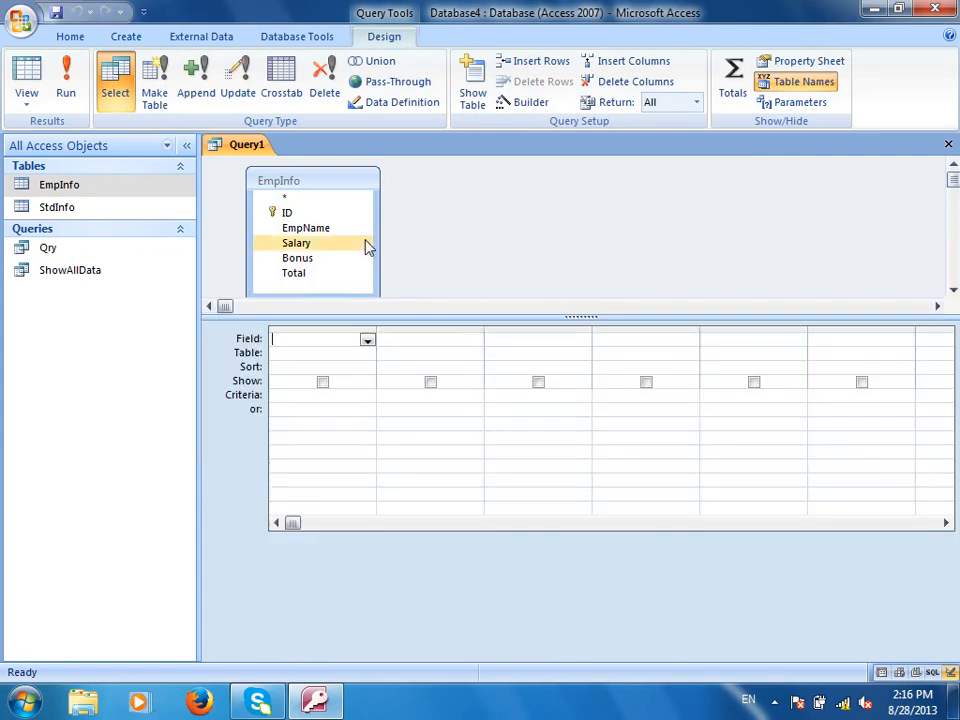
{"action": "double_click", "coordinate": [317, 178]}
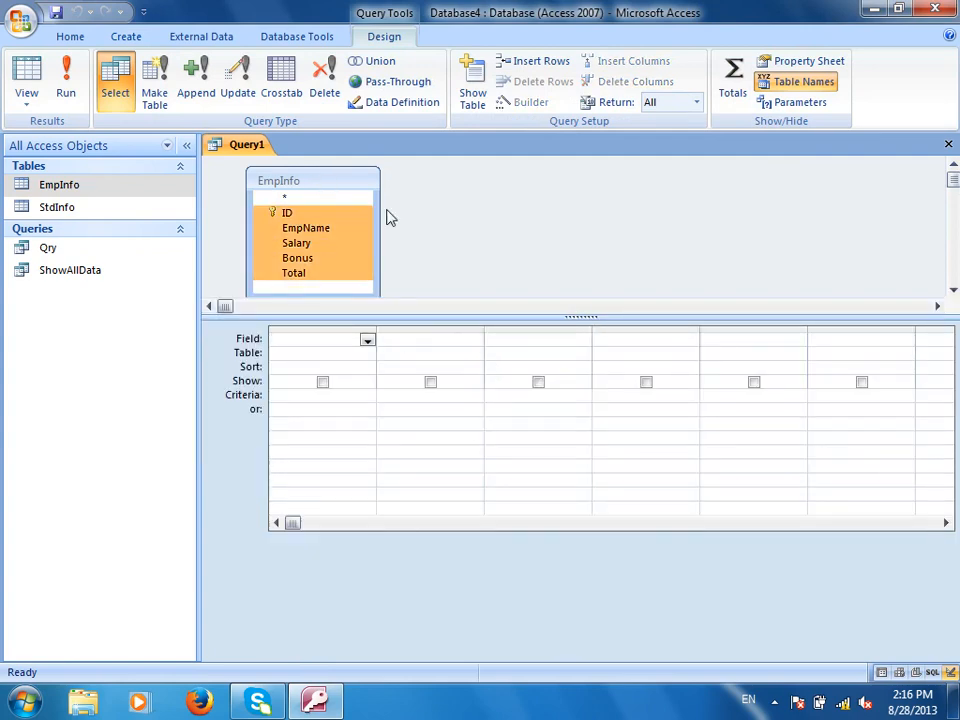
{"action": "left_click_drag", "start_coordinate": [309, 235], "coordinate": [309, 339]}
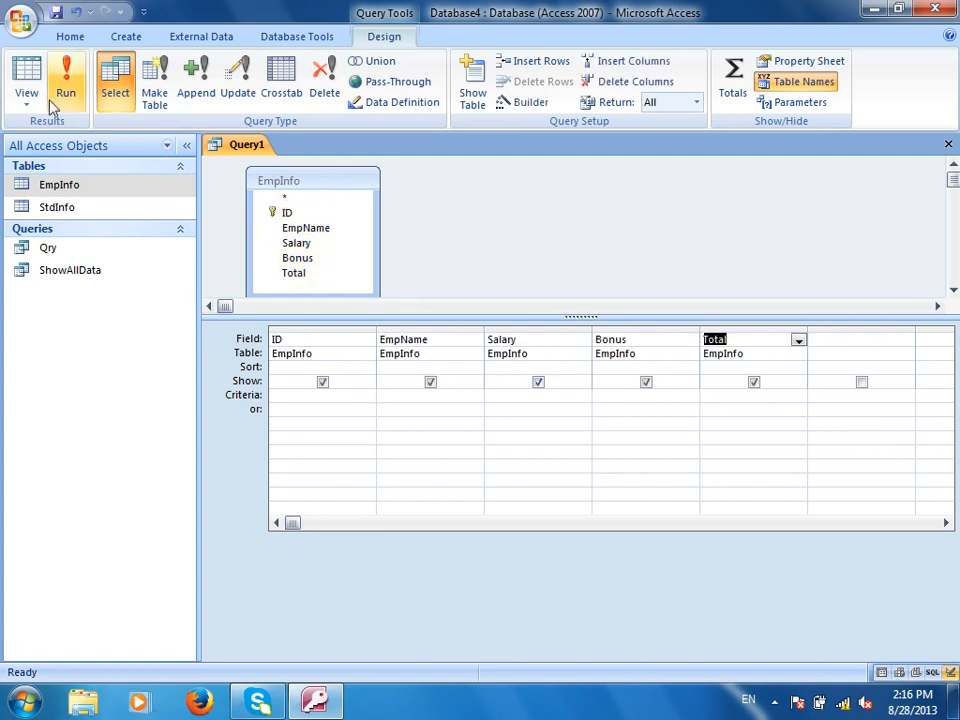
Save the query as EmpInfoQry.
{"action": "left_click", "coordinate": [56, 12]}
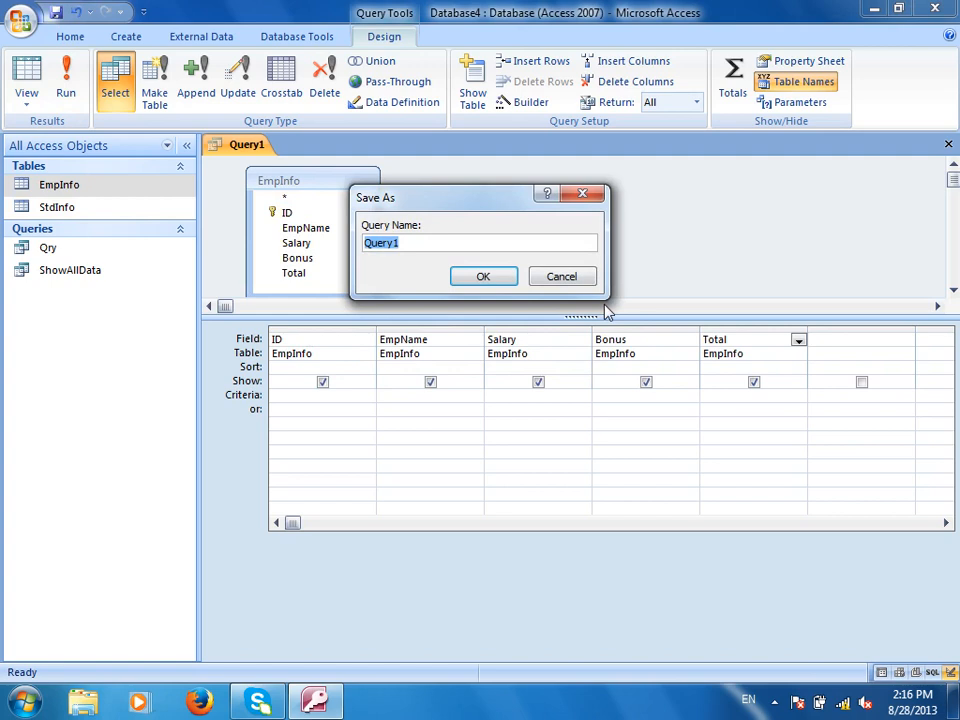
{"action": "type", "text": "EmpInfo"}
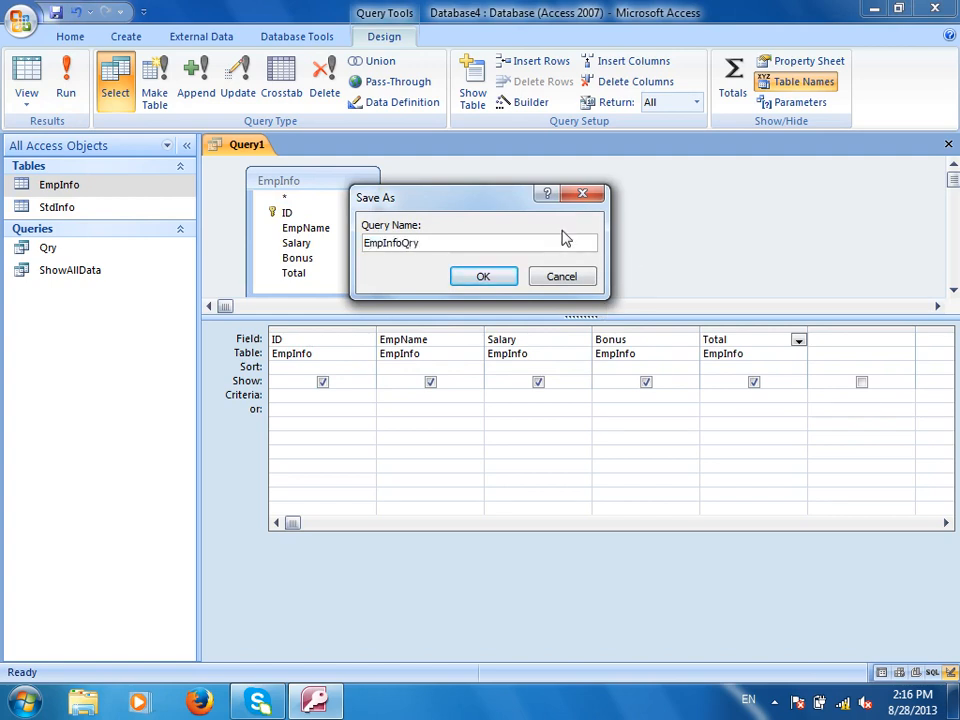
{"action": "left_click", "coordinate": [483, 276]}
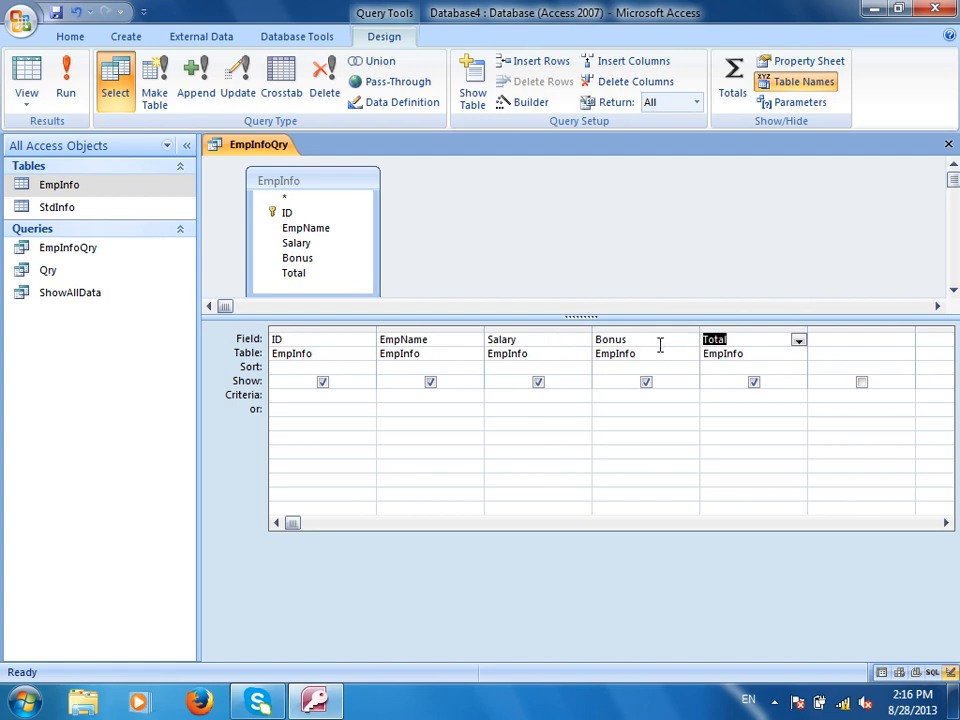
Look over the Expression Builder for the Total field of EmpInfoQry, cancel it and close the query.
{"action": "right_click", "coordinate": [755, 343]}
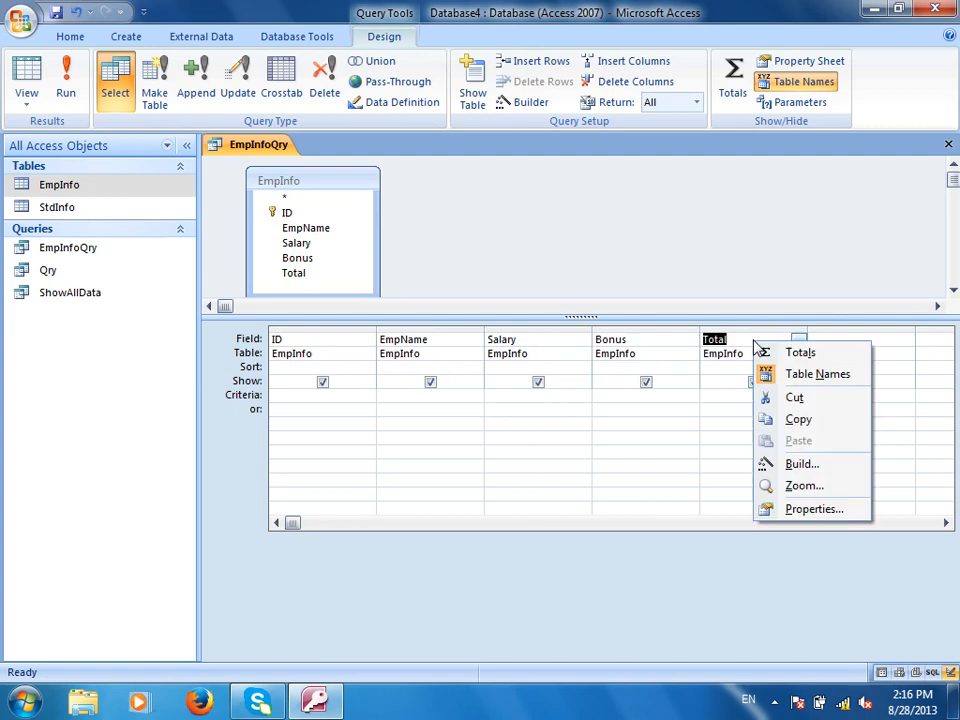
{"action": "left_click", "coordinate": [809, 468]}
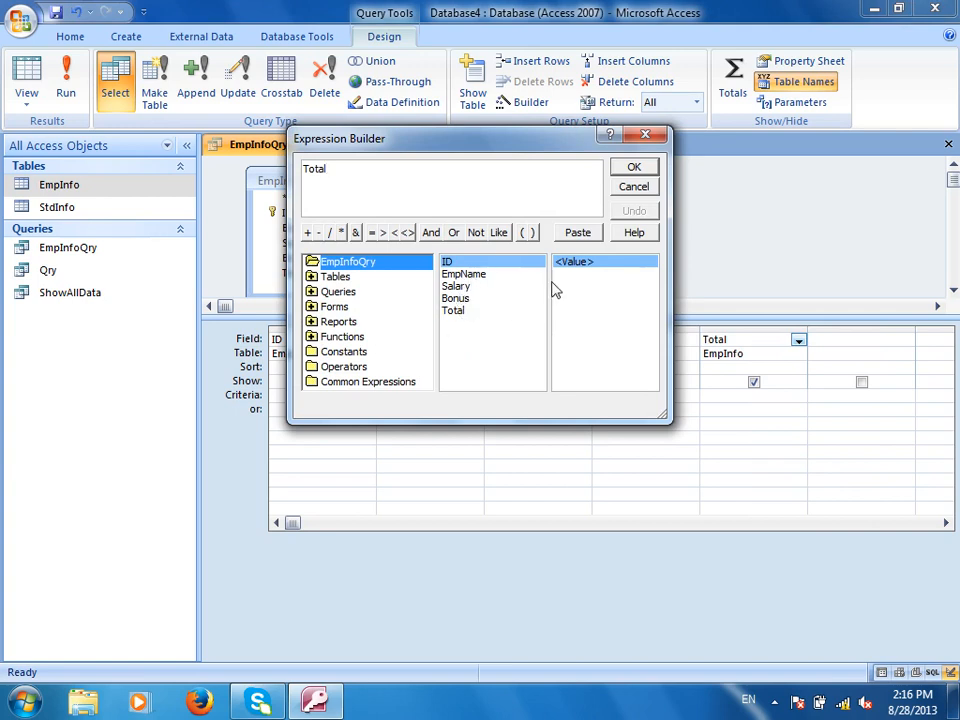
{"action": "left_click", "coordinate": [638, 187]}
{"action": "key", "text": "ctrl+w"}
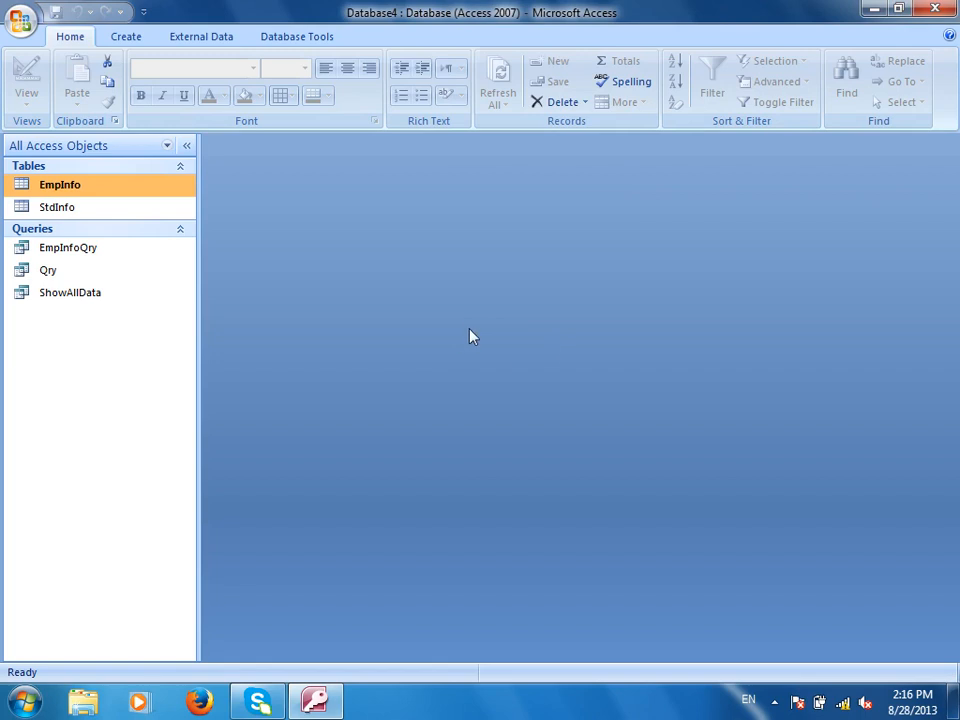
Create another query in Design view based on EmpInfo and add all its fields from ID to Total to the grid.
{"action": "left_click", "coordinate": [126, 40]}
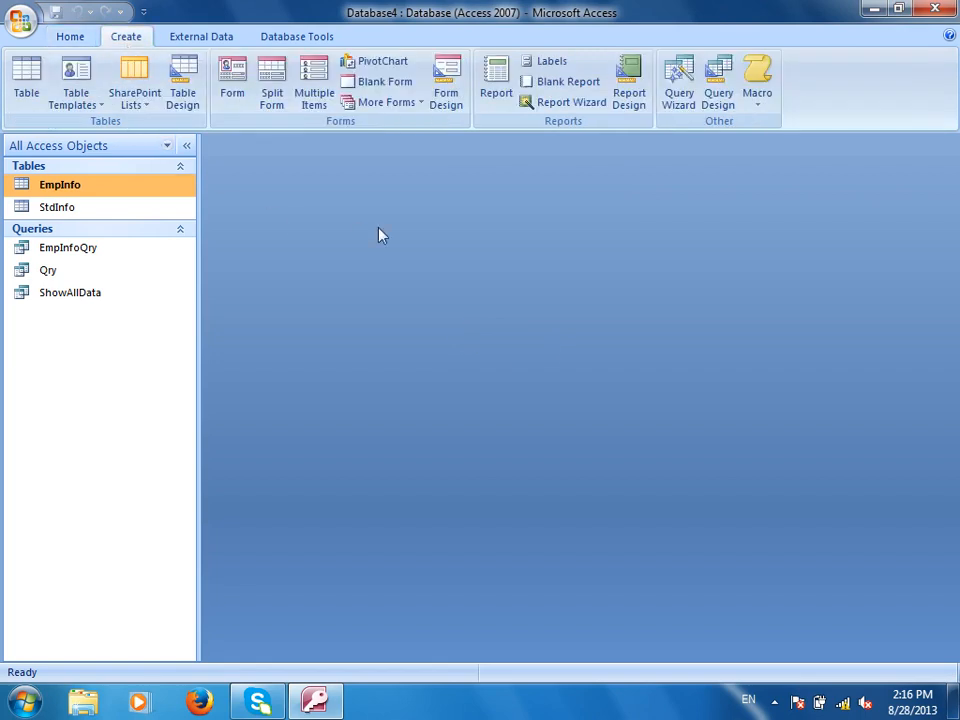
{"action": "left_click", "coordinate": [722, 90]}
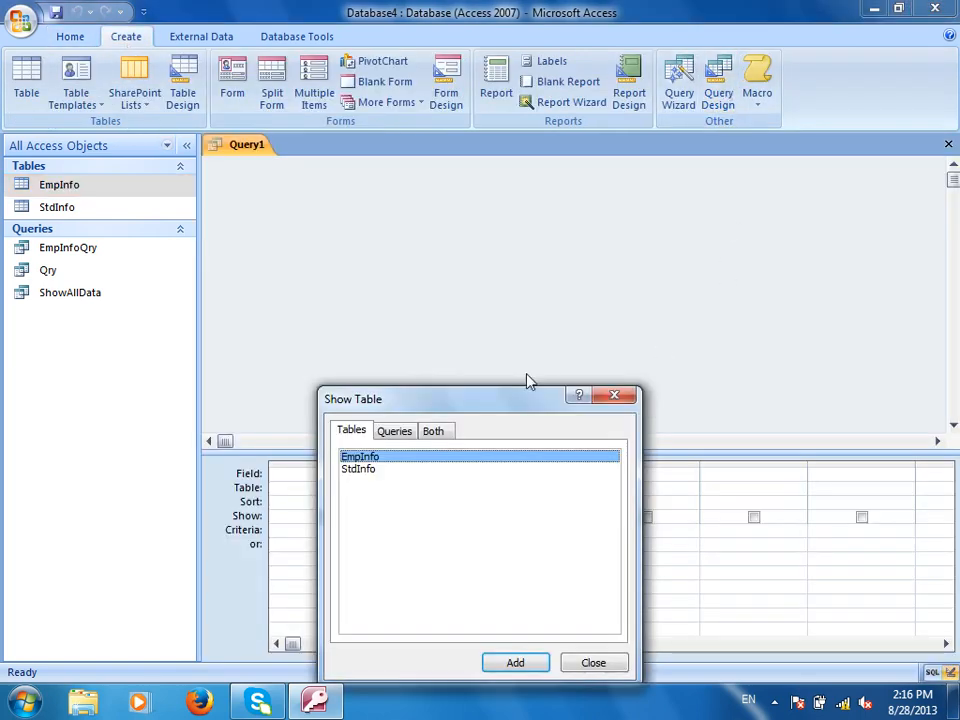
{"action": "left_click_drag", "start_coordinate": [492, 403], "coordinate": [481, 186]}
{"action": "left_click", "coordinate": [500, 447]}
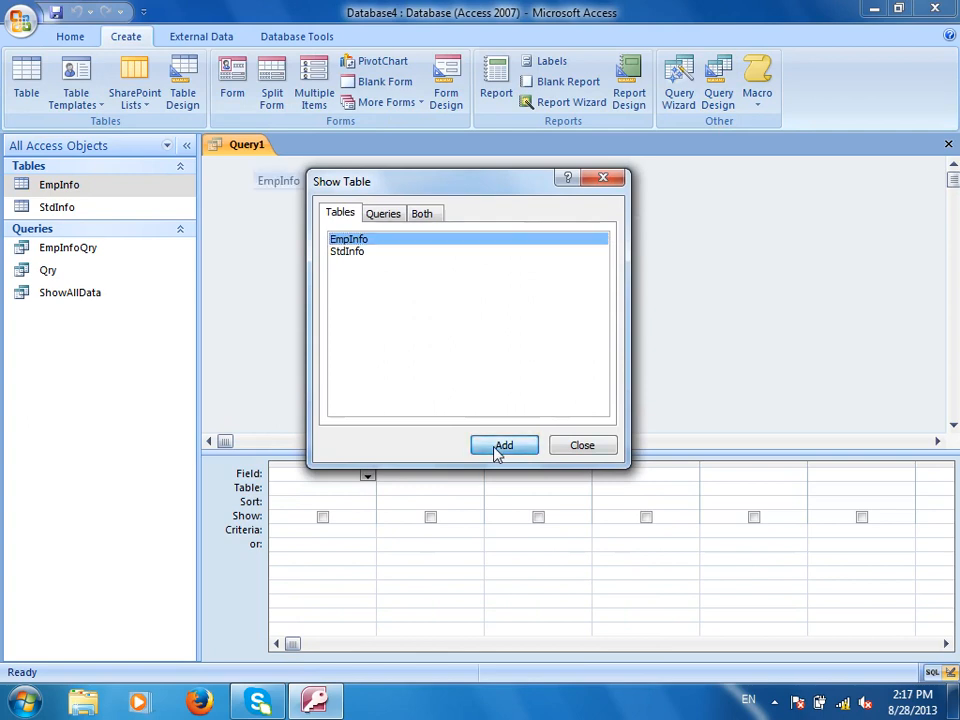
{"action": "left_click", "coordinate": [596, 449]}
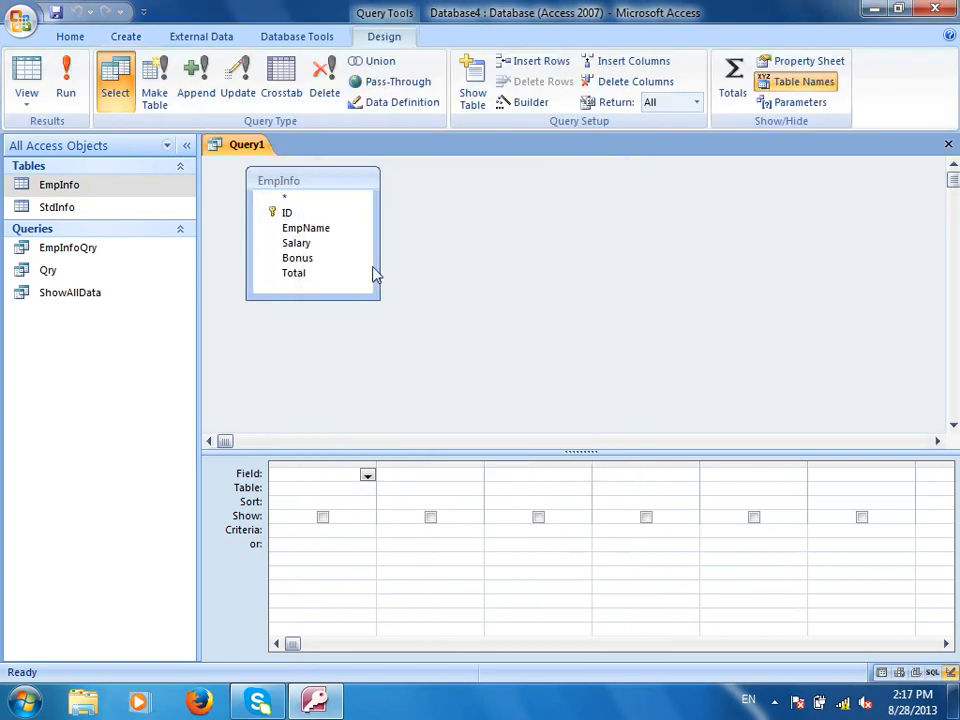
{"action": "double_click", "coordinate": [336, 183]}
{"action": "left_click_drag", "start_coordinate": [352, 230], "coordinate": [328, 476]}
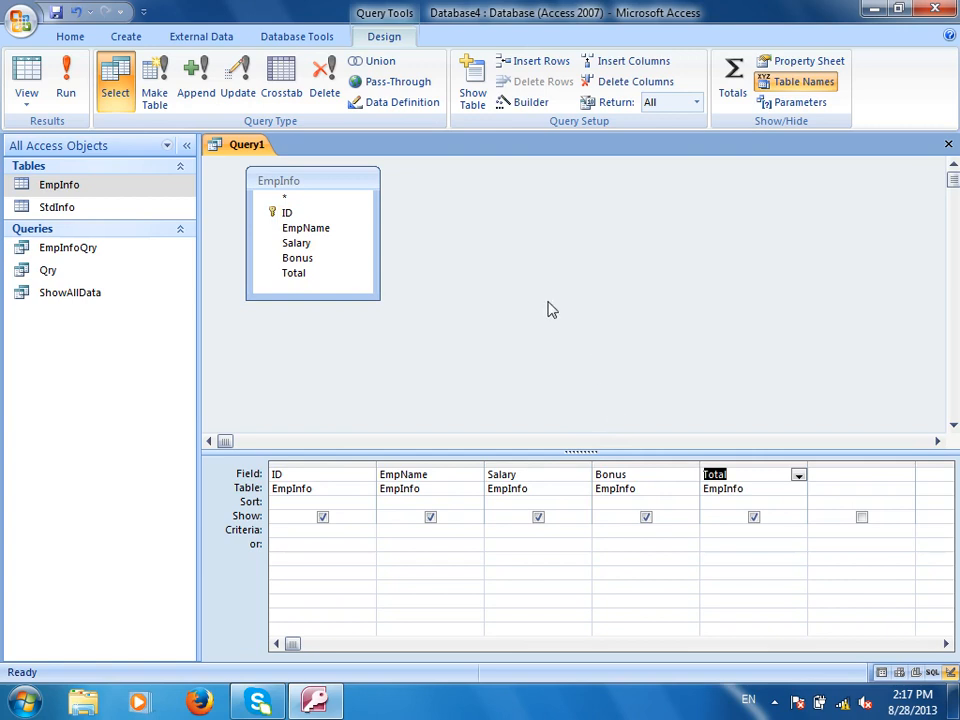
Open the Expression Builder for the unsaved query's Total field, cancel it and close the query without saving.
{"action": "right_click", "coordinate": [741, 486]}
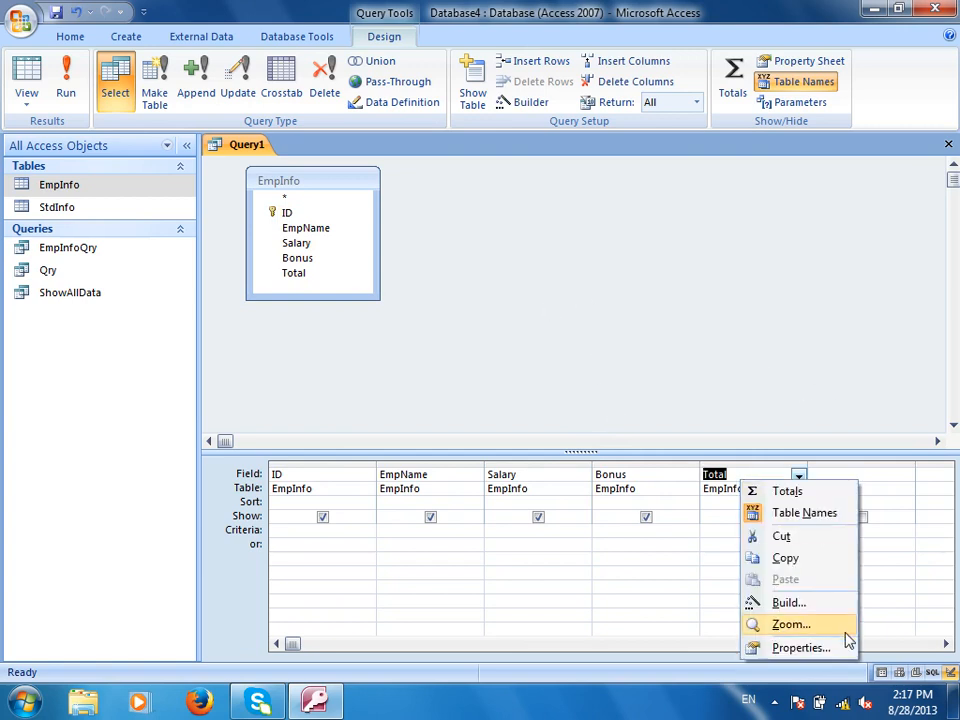
{"action": "left_click", "coordinate": [795, 603]}
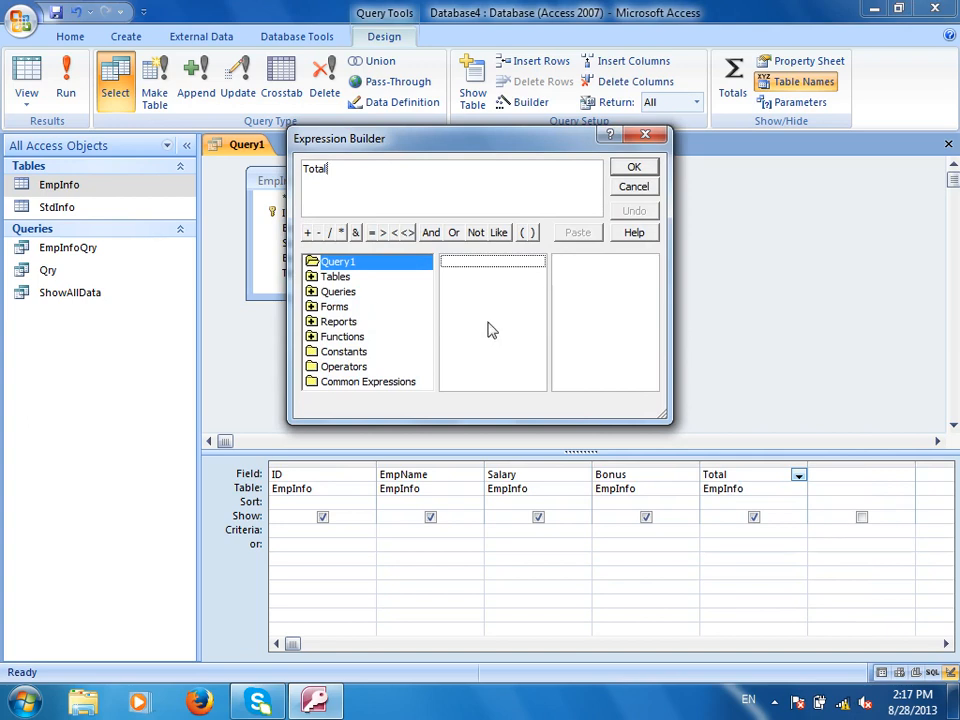
{"action": "left_click", "coordinate": [634, 187]}
{"action": "key", "text": "ctrl+w"}
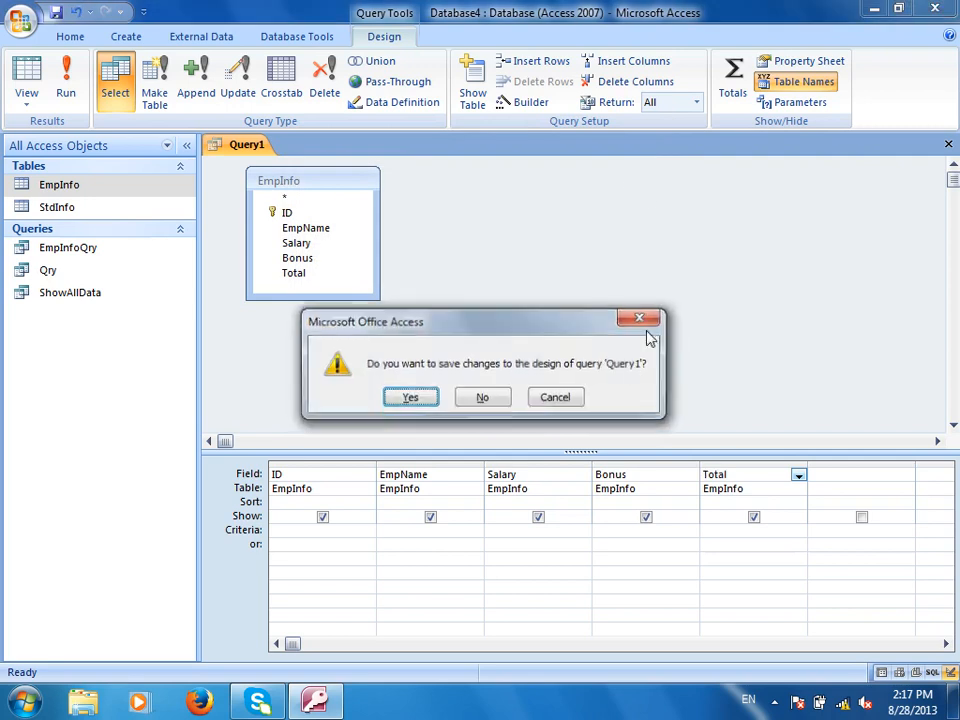
{"action": "left_click", "coordinate": [487, 398]}
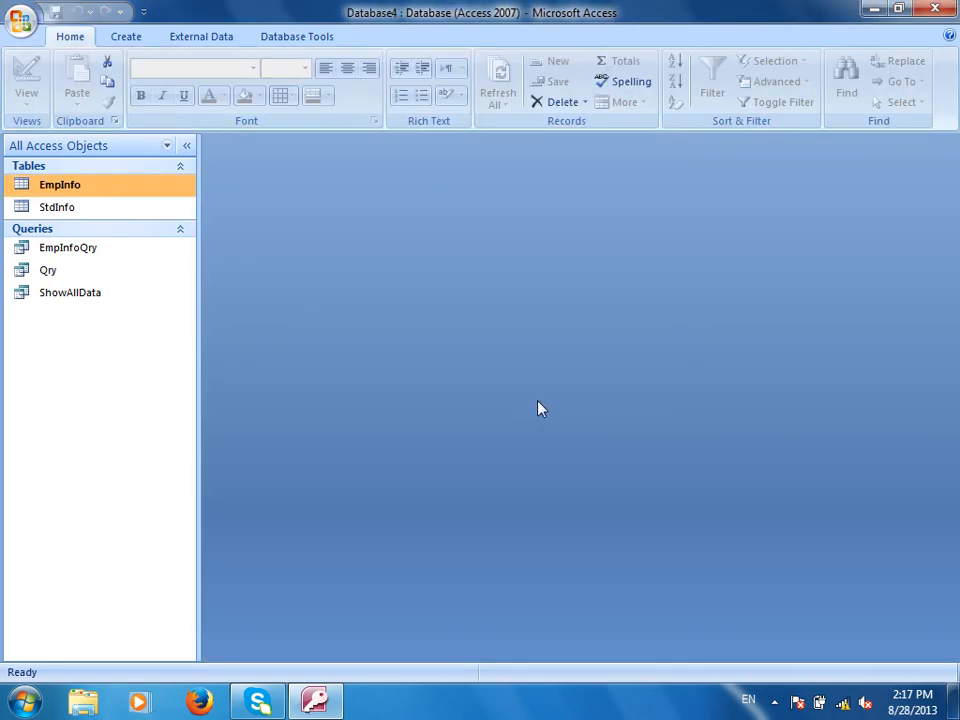
Open the EmpInfoQry query in Design view.
{"action": "right_click", "coordinate": [50, 272]}
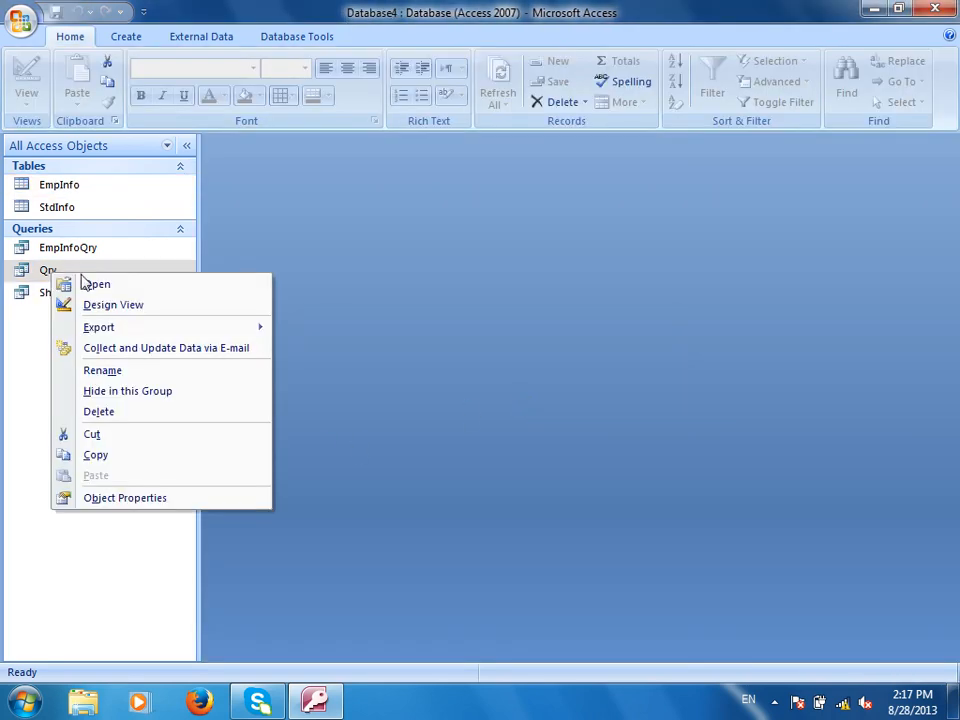
{"action": "left_click", "coordinate": [340, 352]}
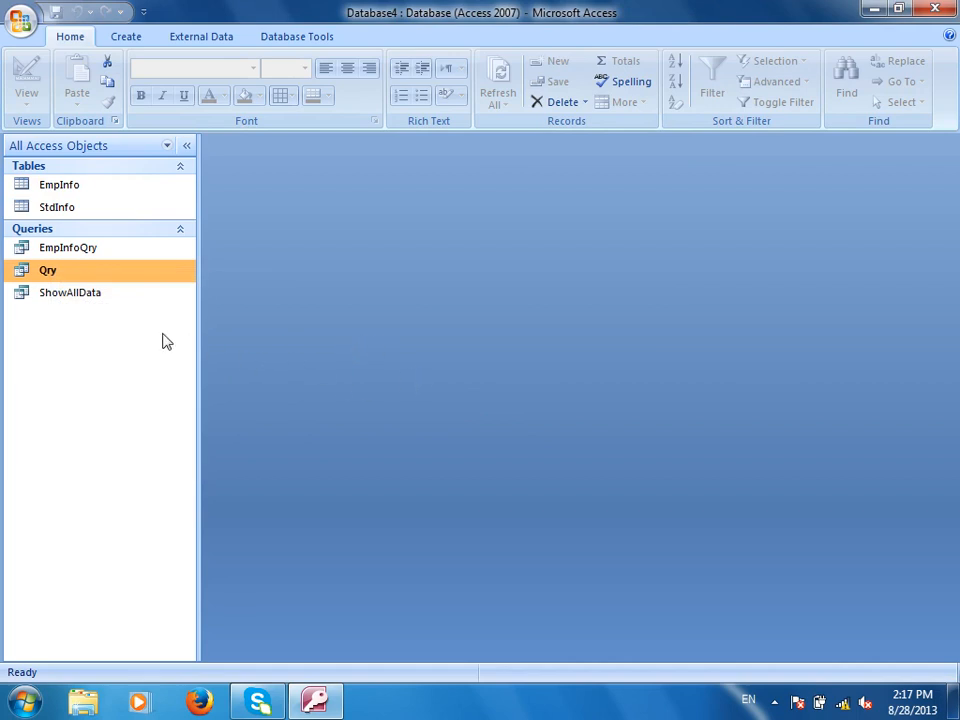
{"action": "right_click", "coordinate": [100, 251]}
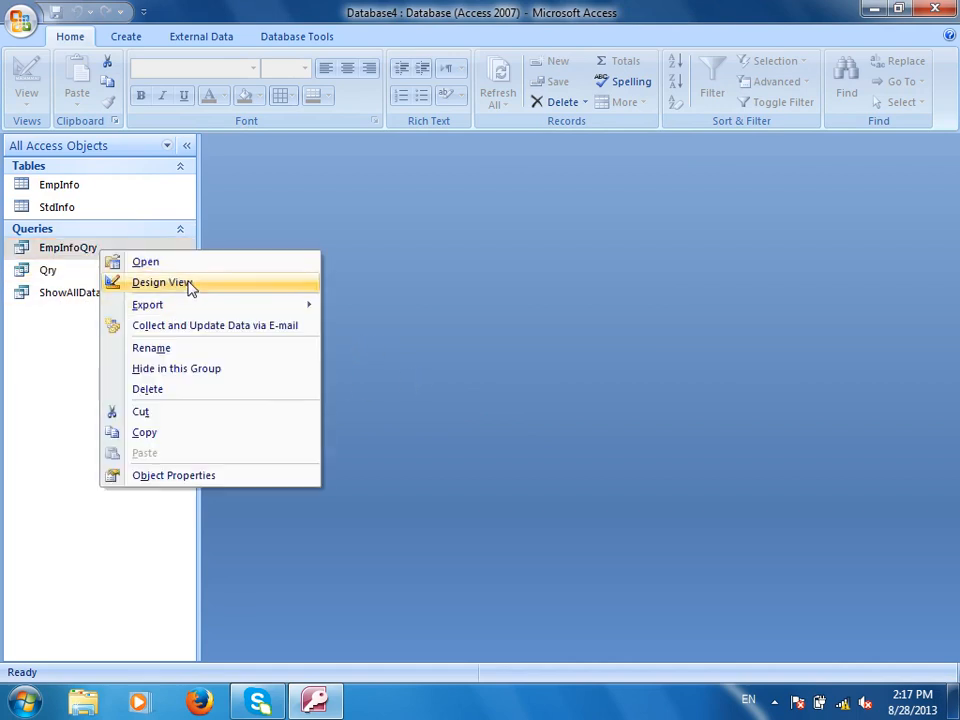
{"action": "left_click", "coordinate": [160, 283]}
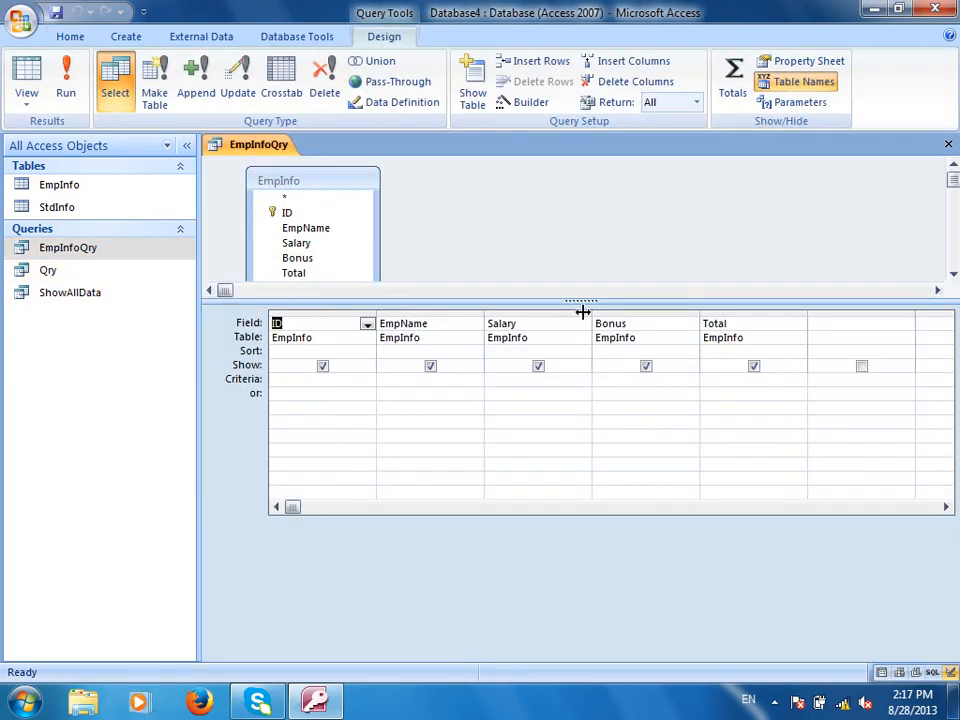
Define the Total field in the Expression Builder as Total: [Salary] + [Bonus], removing the «Expr» placeholder.
{"action": "left_click", "coordinate": [743, 327]}
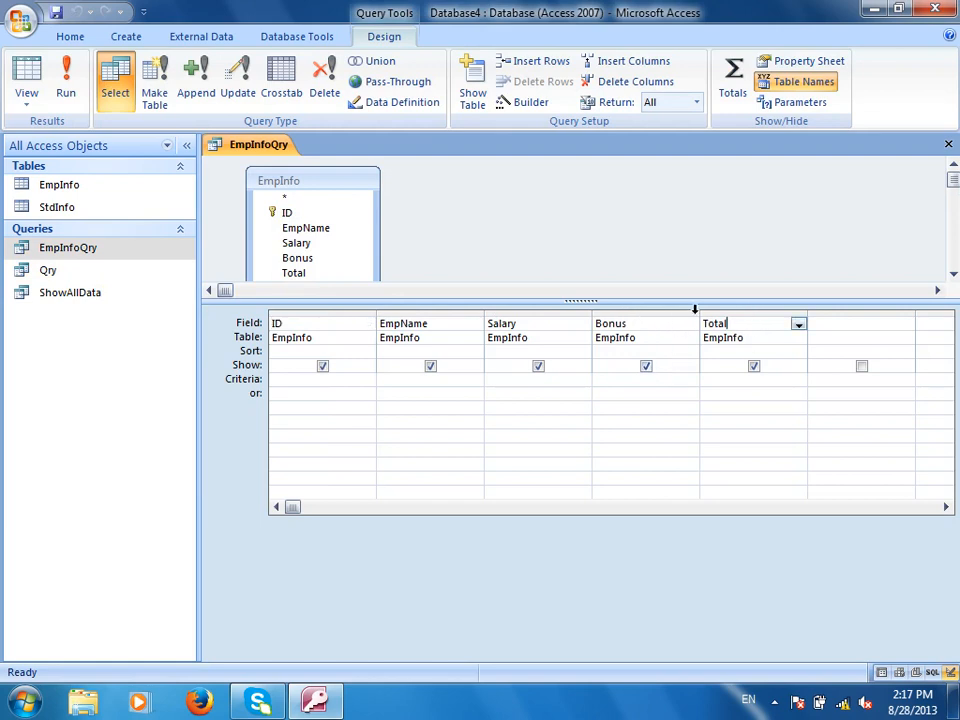
{"action": "right_click", "coordinate": [737, 327]}
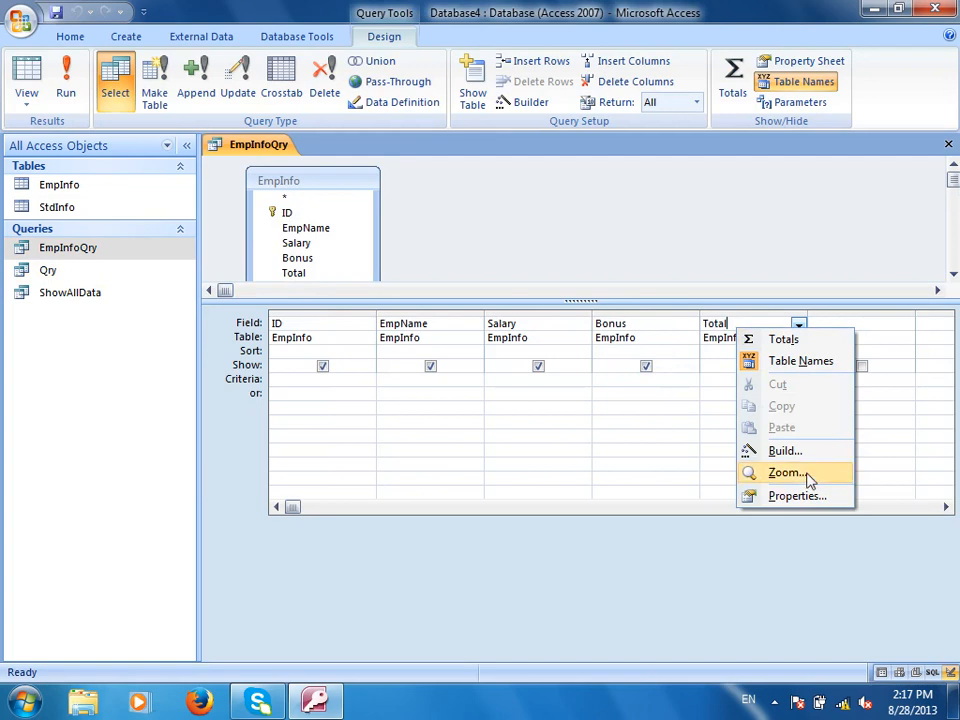
{"action": "left_click", "coordinate": [779, 451]}
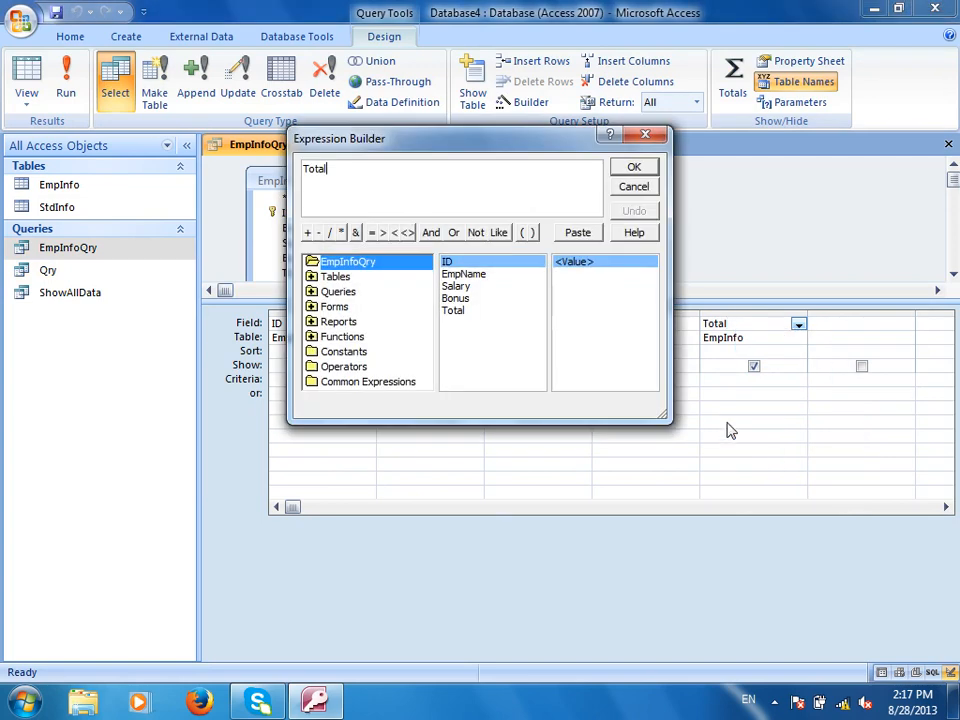
{"action": "type", "text": ":"}
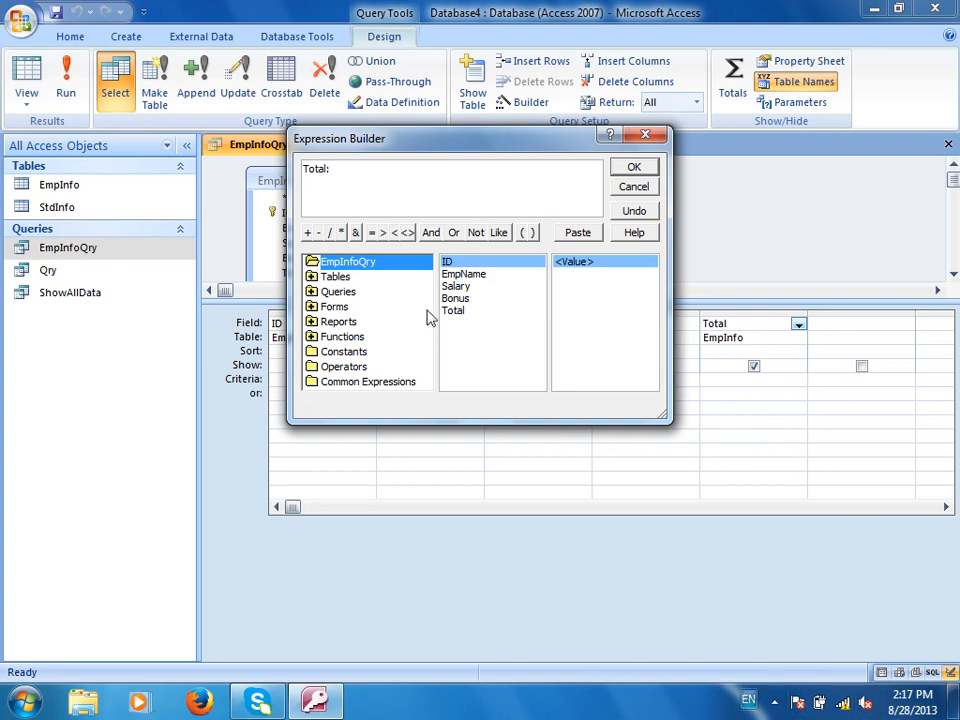
{"action": "double_click", "coordinate": [467, 289]}
{"action": "type", "text": "+"}
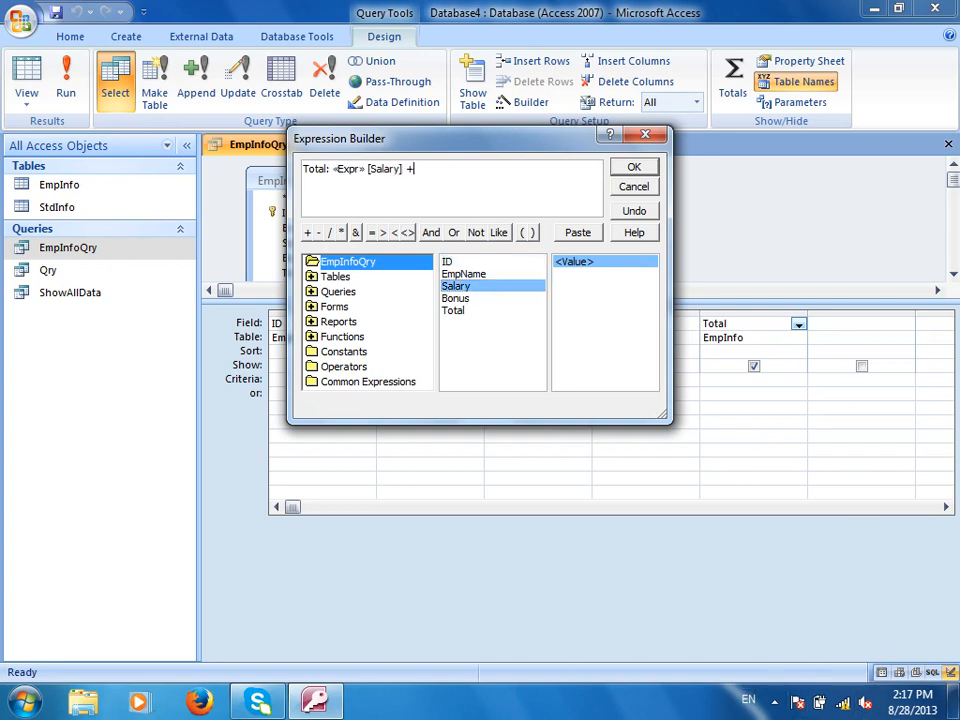
{"action": "double_click", "coordinate": [455, 298]}
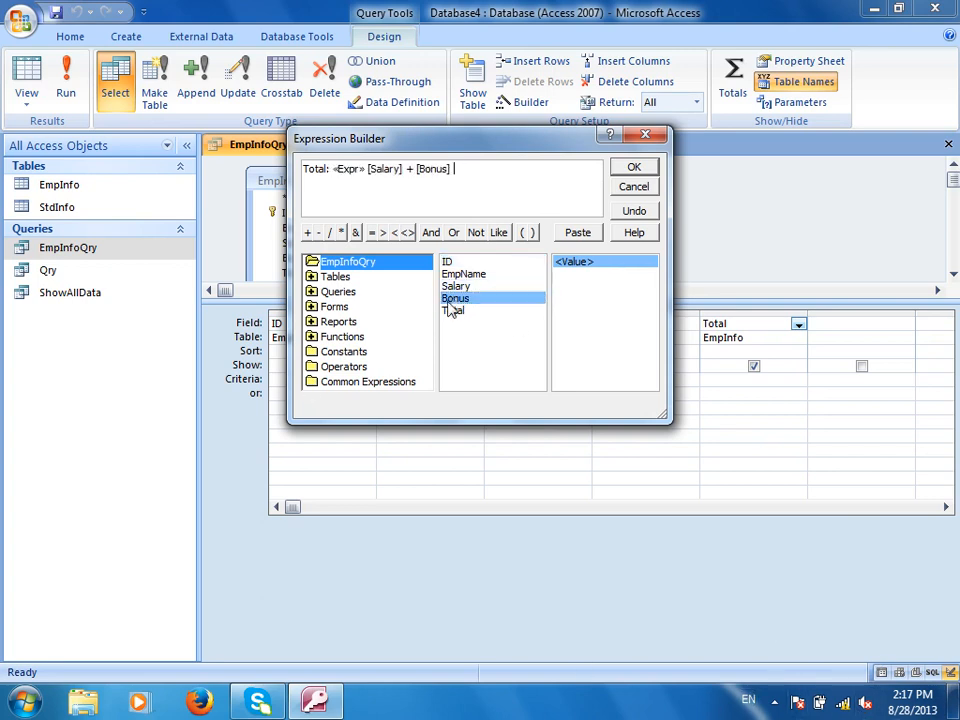
{"action": "left_click", "coordinate": [346, 169]}
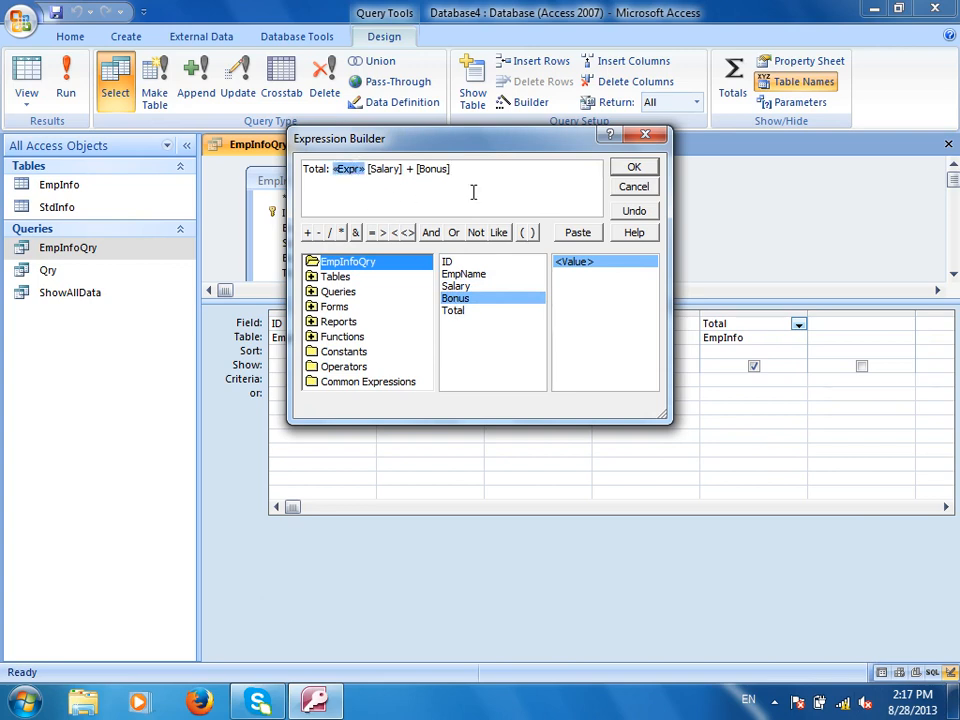
{"action": "key", "text": "Delete"}
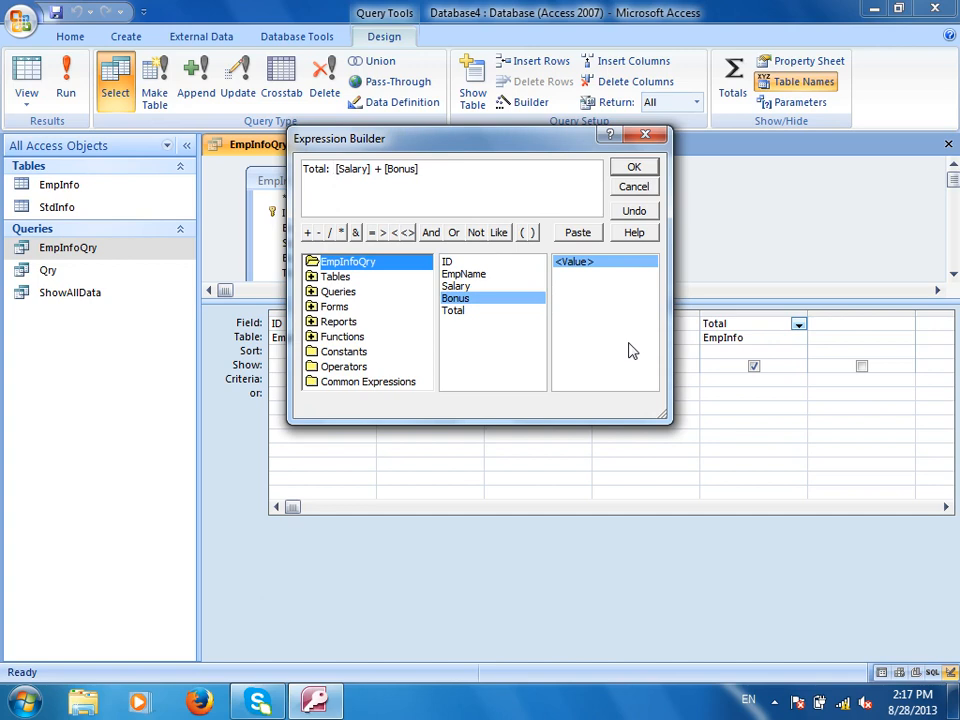
{"action": "left_click", "coordinate": [634, 168]}
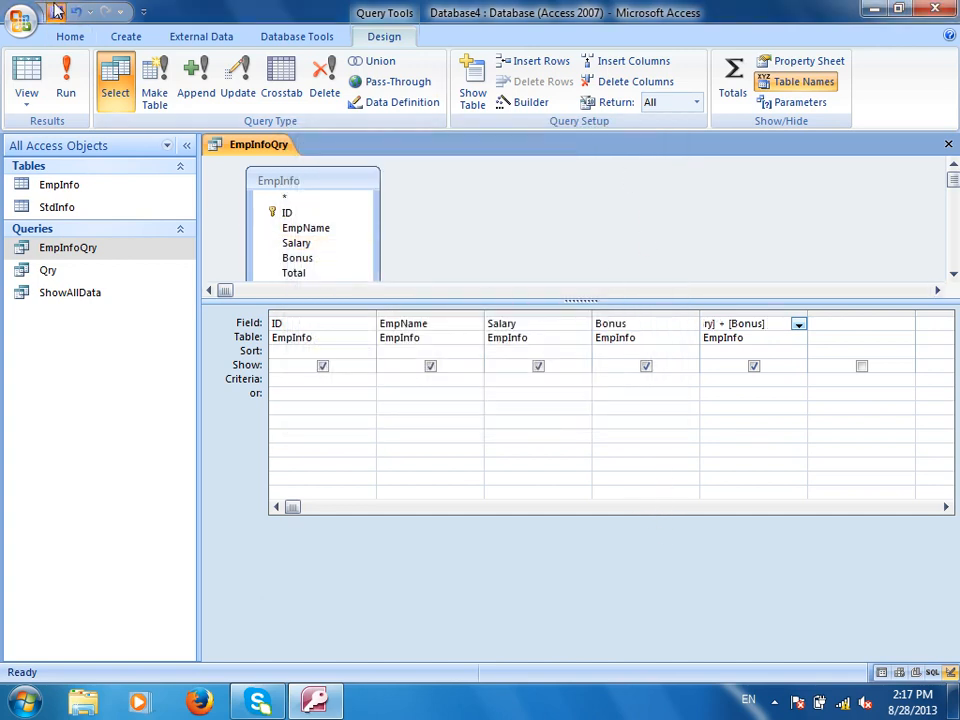
Run EmpInfoQry and enter a record with an employee's name, Salary 1000 and Bonus 200.
{"action": "left_click", "coordinate": [62, 82]}
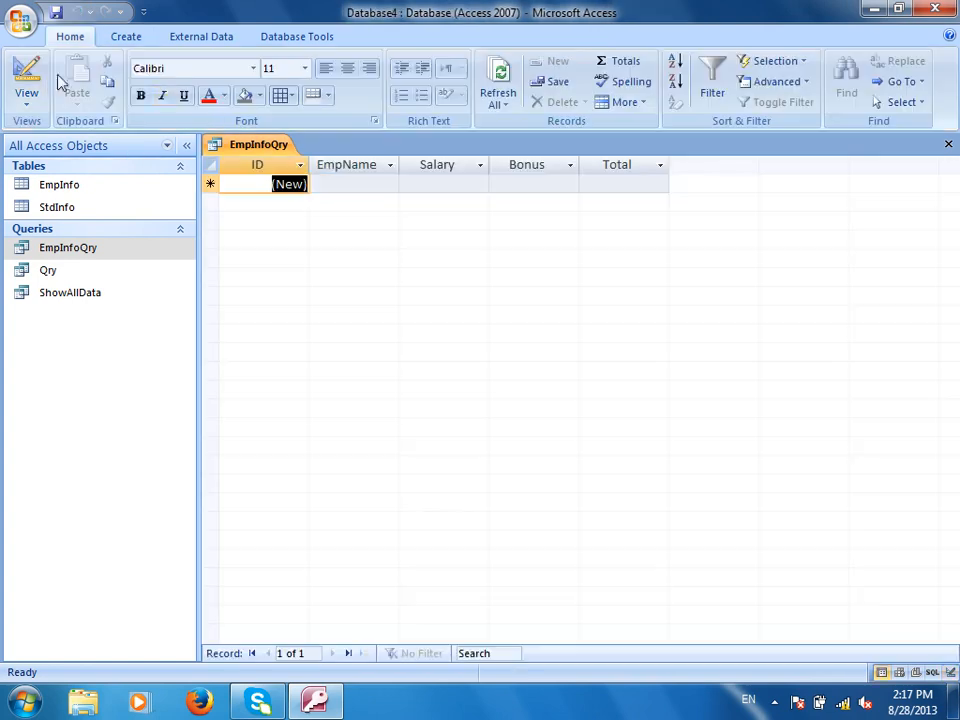
{"action": "left_click", "coordinate": [369, 185]}
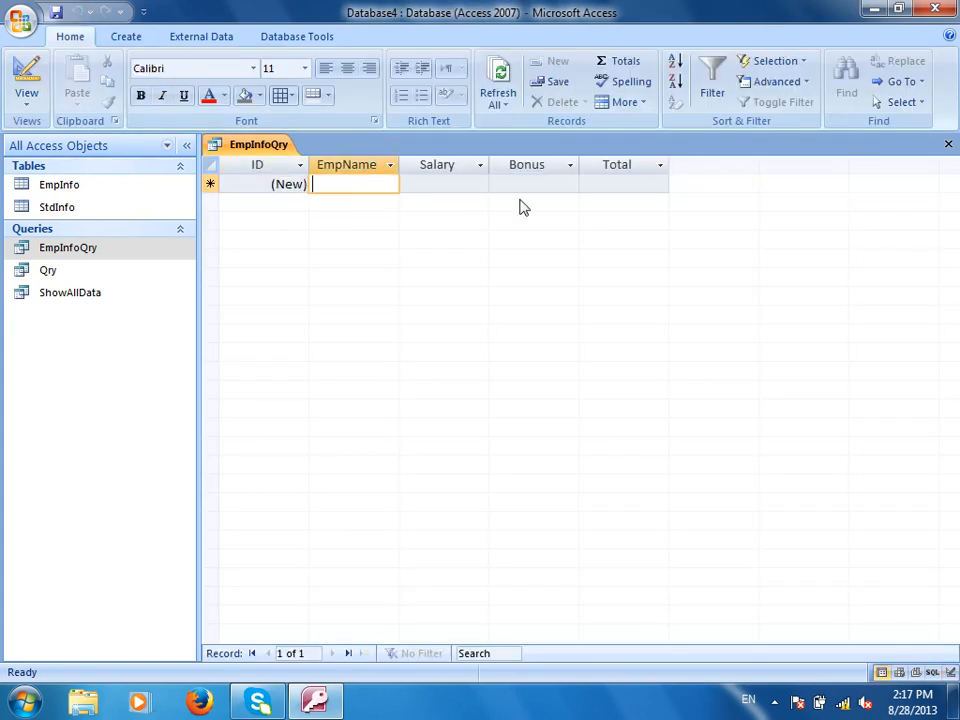
{"action": "type", "text": "Ahmad"}
{"action": "key", "text": "Tab"}
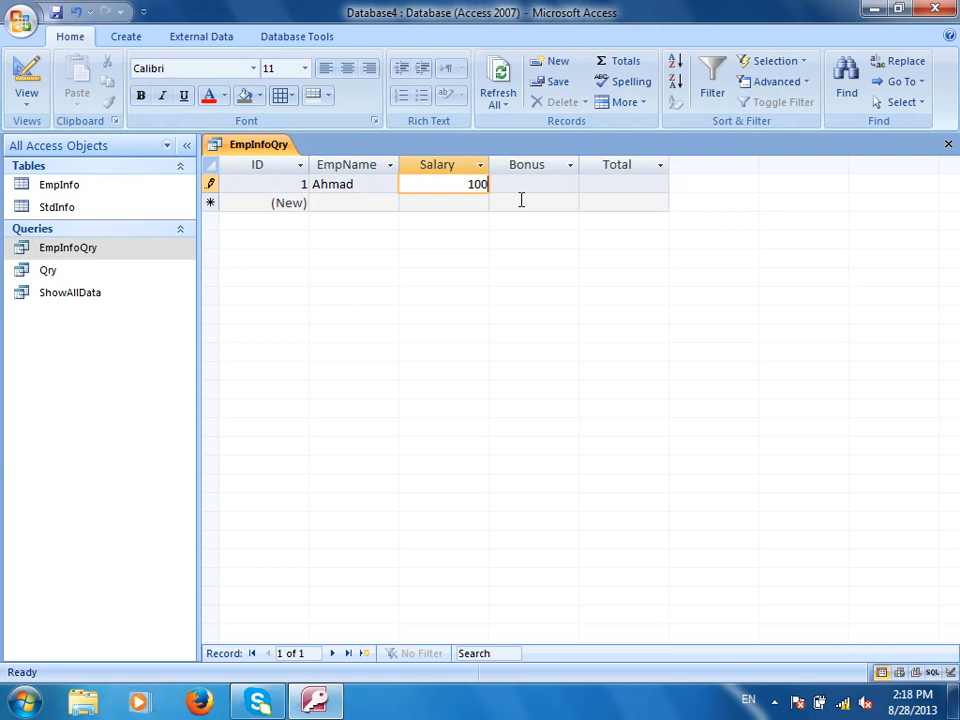
{"action": "key", "text": "Tab"}
{"action": "type", "text": "2"}
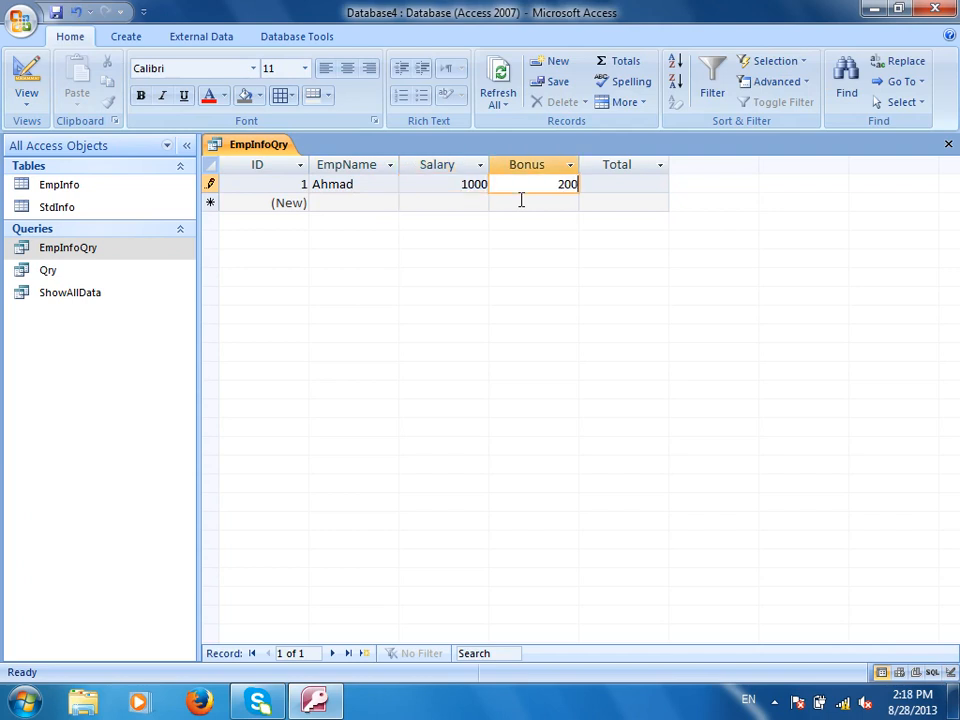
{"action": "type", "text": "00"}
{"action": "key", "text": "Tab"}
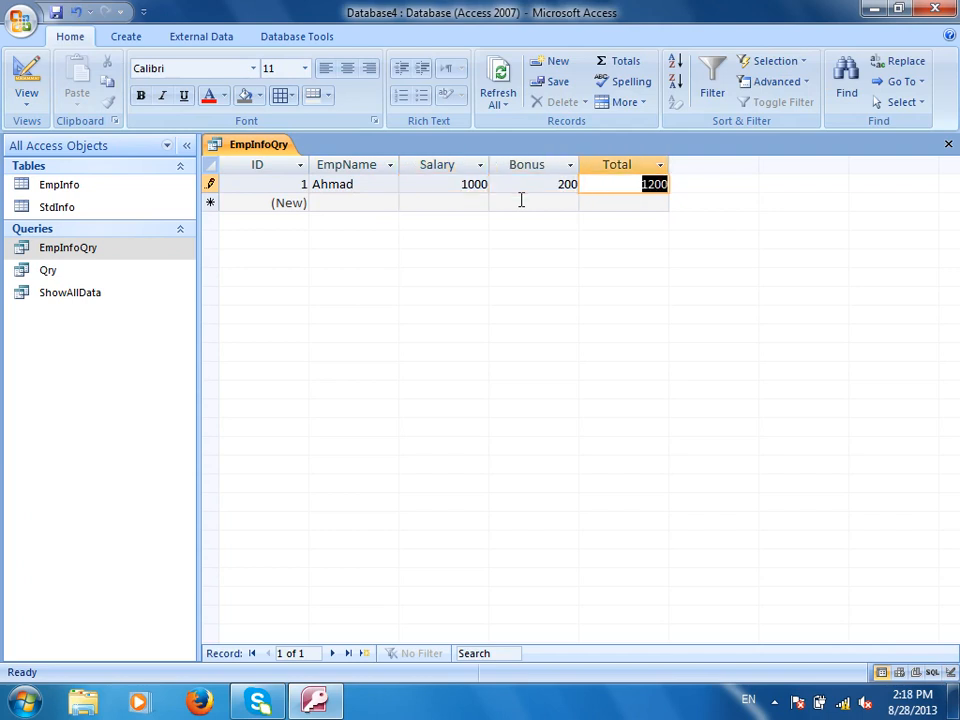
{"action": "left_click", "coordinate": [634, 185]}
Return EmpInfoQry to Design view, widen the Total column to read its whole expression, and close the query.
{"action": "left_click", "coordinate": [32, 103]}
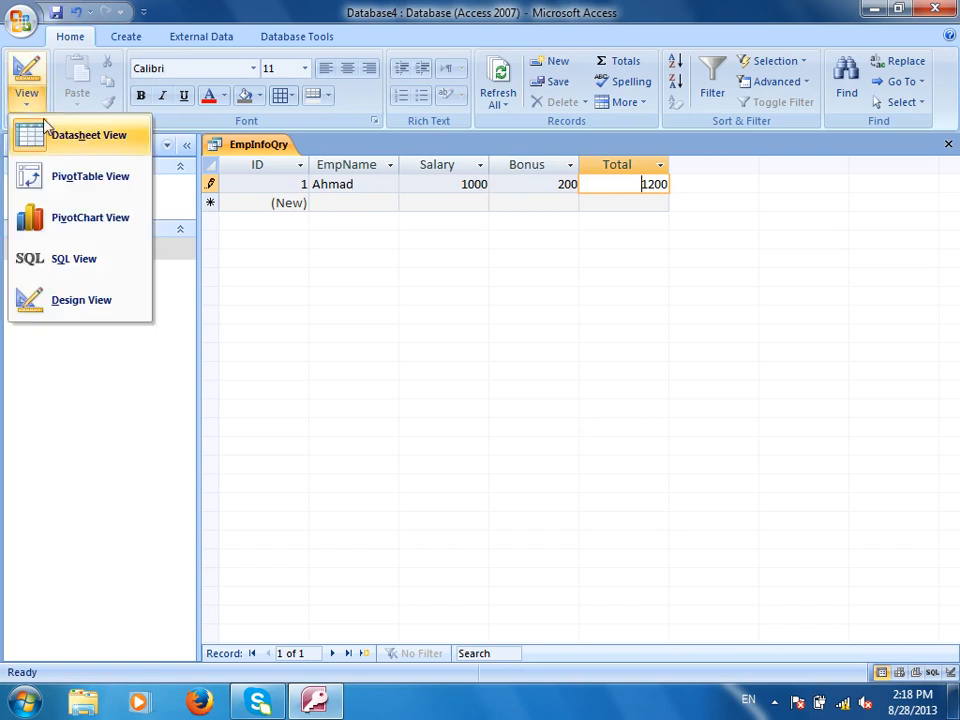
{"action": "left_click", "coordinate": [105, 302]}
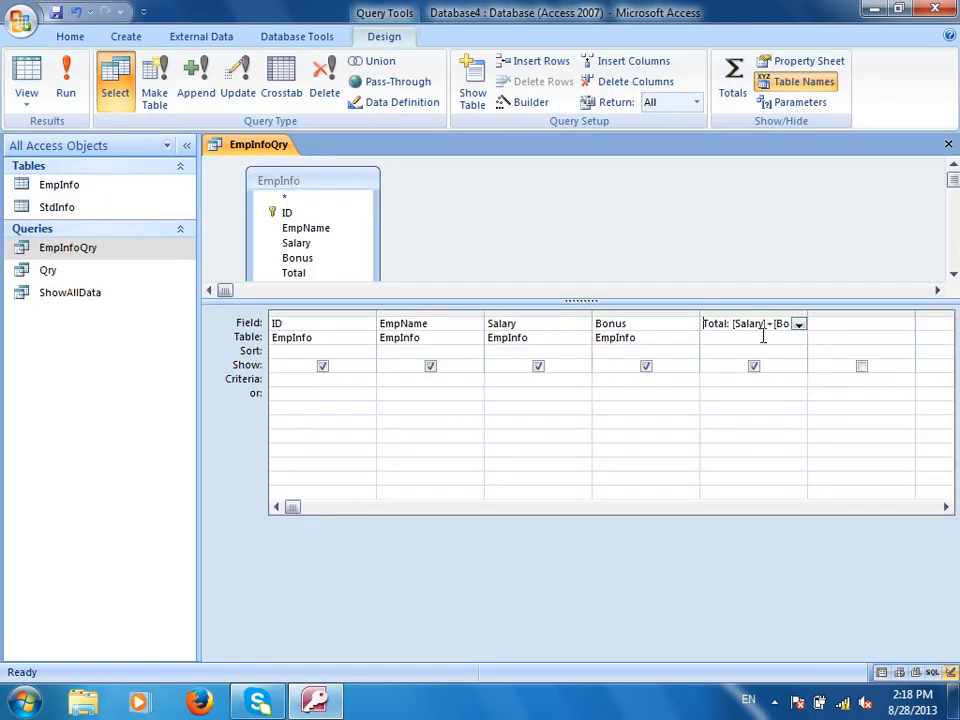
{"action": "left_click_drag", "start_coordinate": [806, 318], "coordinate": [836, 320]}
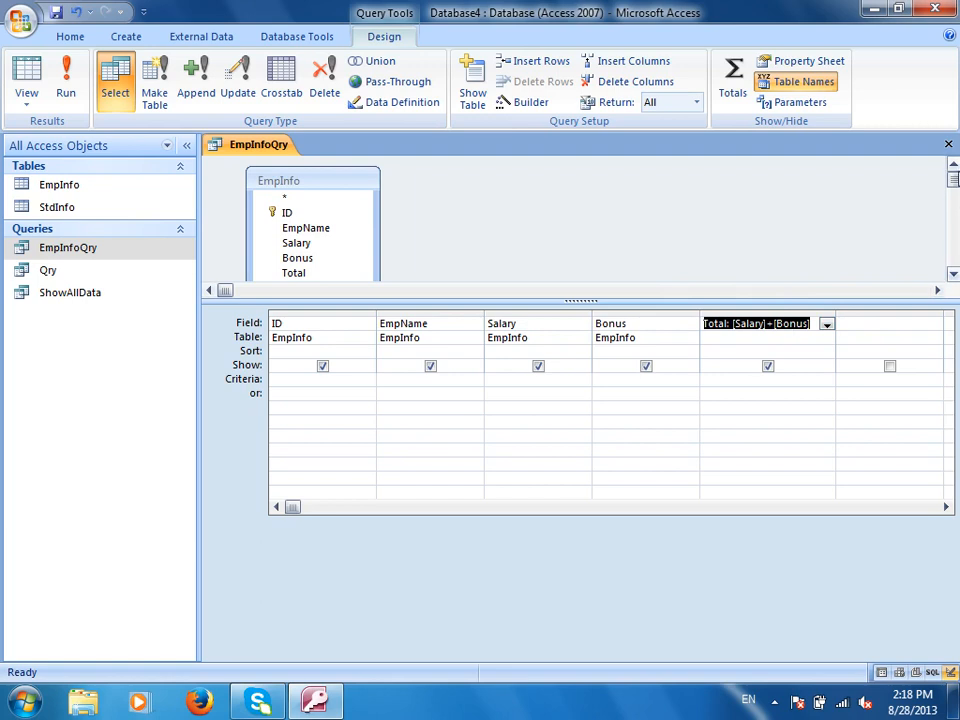
{"action": "left_click", "coordinate": [948, 144]}
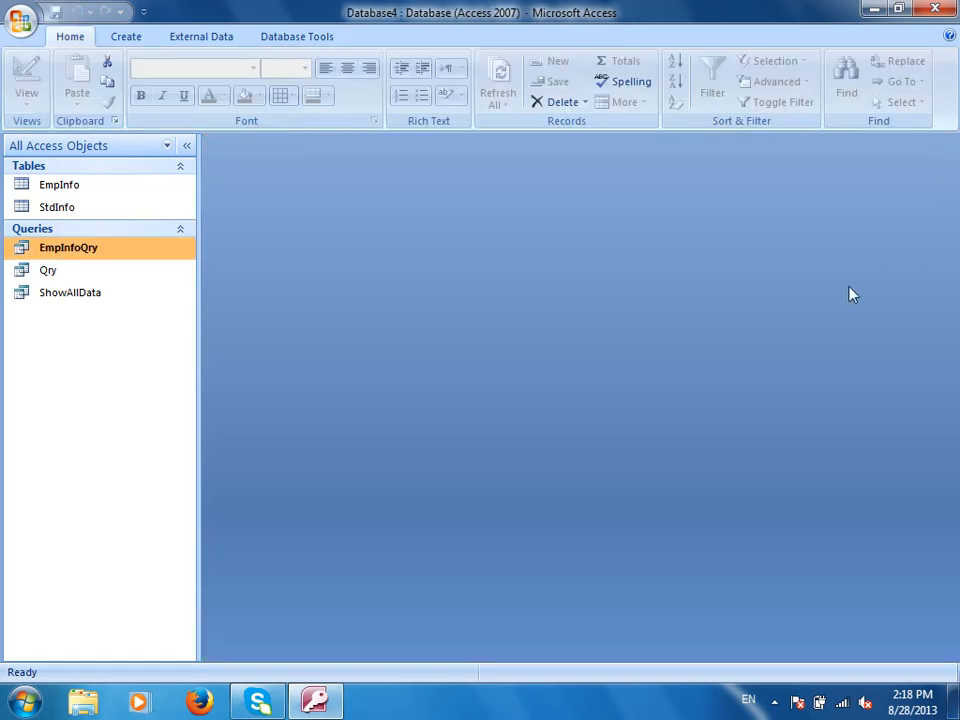
Create a new table in Design view with the Text fields StdName and Subject.
{"action": "left_click", "coordinate": [128, 37]}
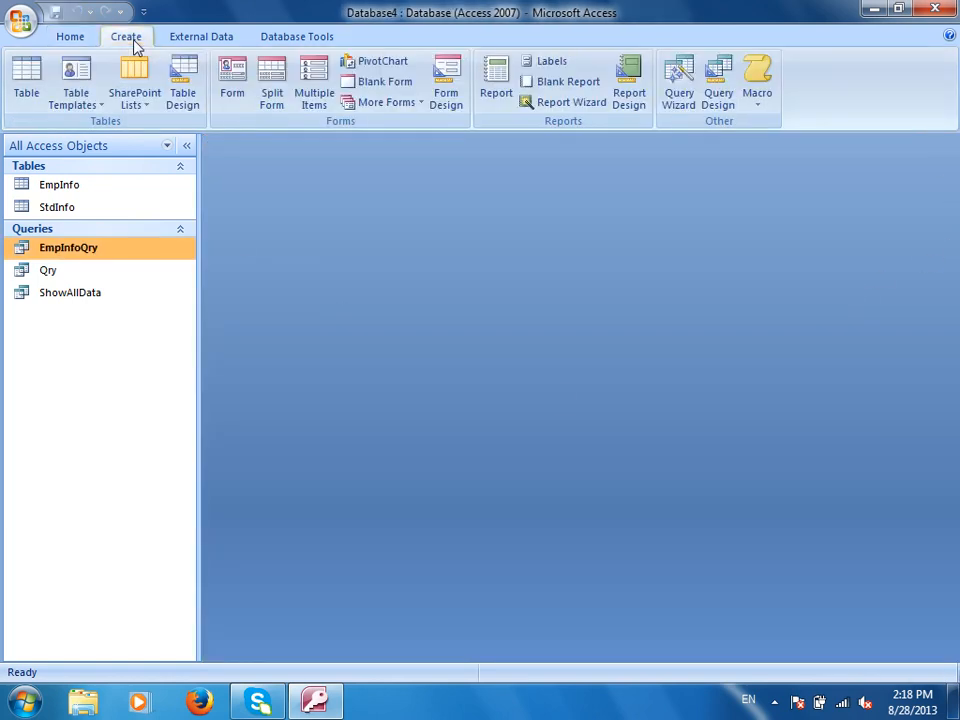
{"action": "left_click", "coordinate": [196, 100]}
{"action": "type", "text": "StdNam"}
{"action": "key", "text": "Tab"}
{"action": "key", "text": "shift+Tab"}
{"action": "type", "text": "StdName"}
{"action": "key", "text": "Down"}
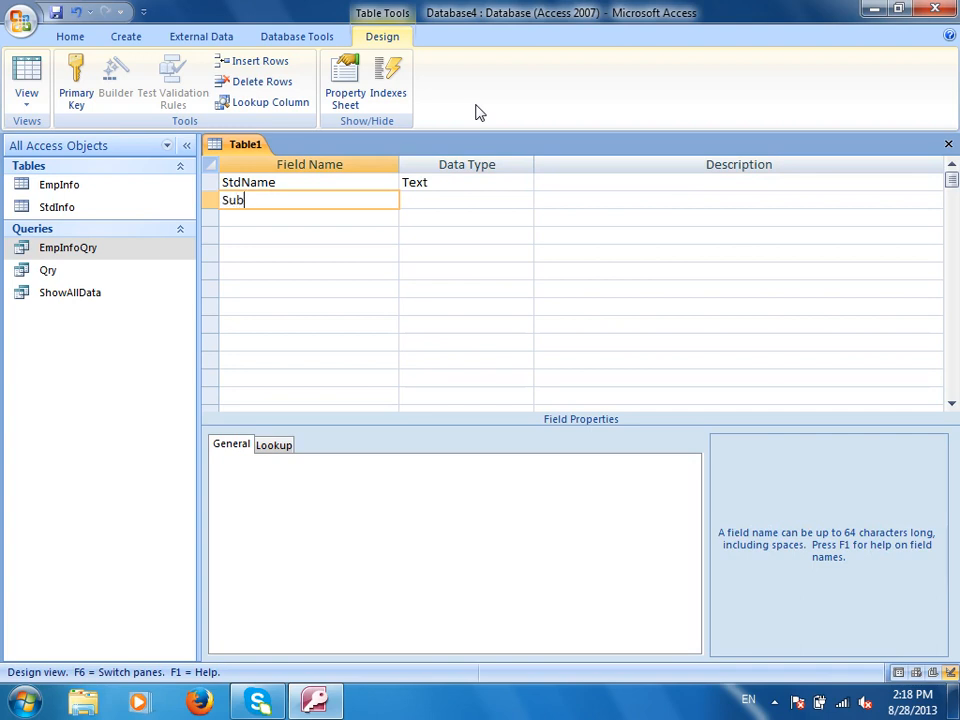
{"action": "key", "text": "Tab"}
{"action": "key", "text": "Tab"}
{"action": "key", "text": "Tab"}
Add a TotalMarks field with the Number data type below Subject.
{"action": "type", "text": "Tot"}
{"action": "key", "text": "BackSpace"}
{"action": "key", "text": "BackSpace"}
{"action": "key", "text": "BackSpace"}
{"action": "type", "text": "TotalM"}
{"action": "key", "text": "Tab"}
{"action": "type", "text": "Number"}
{"action": "key", "text": "Tab"}
{"action": "key", "text": "Tab"}
Add an ObtainMarks field with the Number data type below TotalMarks.
{"action": "type", "text": "OBtainMar"}
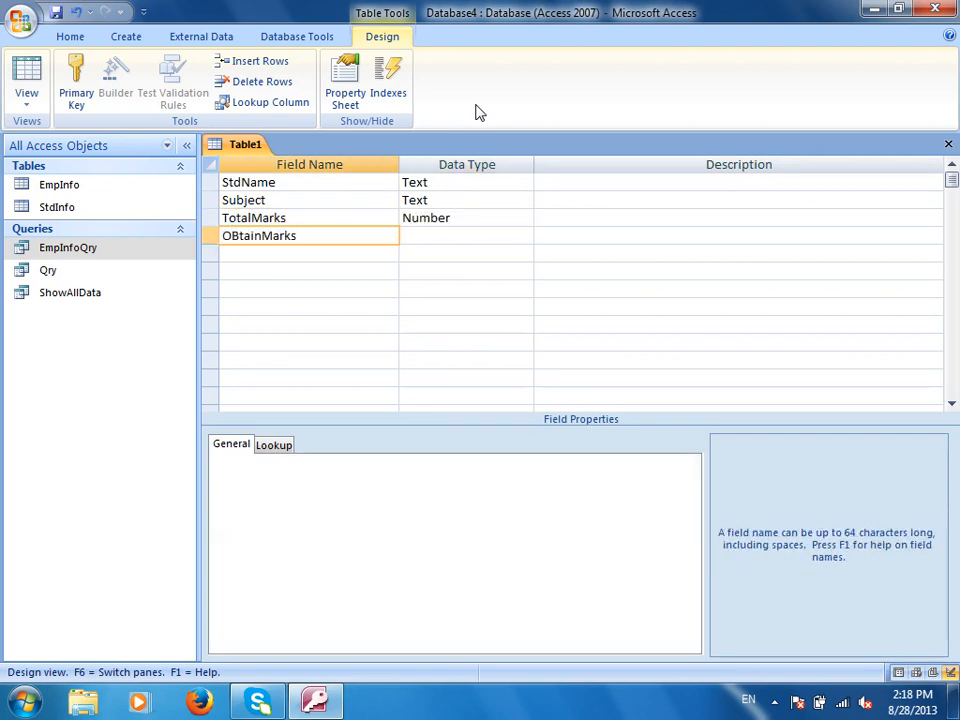
{"action": "key", "text": "Escape"}
{"action": "type", "text": "BotainM"}
{"action": "key", "text": "Escape"}
{"action": "type", "text": "ObtainMarks"}
{"action": "key", "text": "Tab"}
{"action": "type", "text": "n"}
{"action": "key", "text": "Tab"}
{"action": "key", "text": "Tab"}
Add a Percentage field with the Number data type below ObtainMarks.
{"action": "type", "text": "Percentage"}
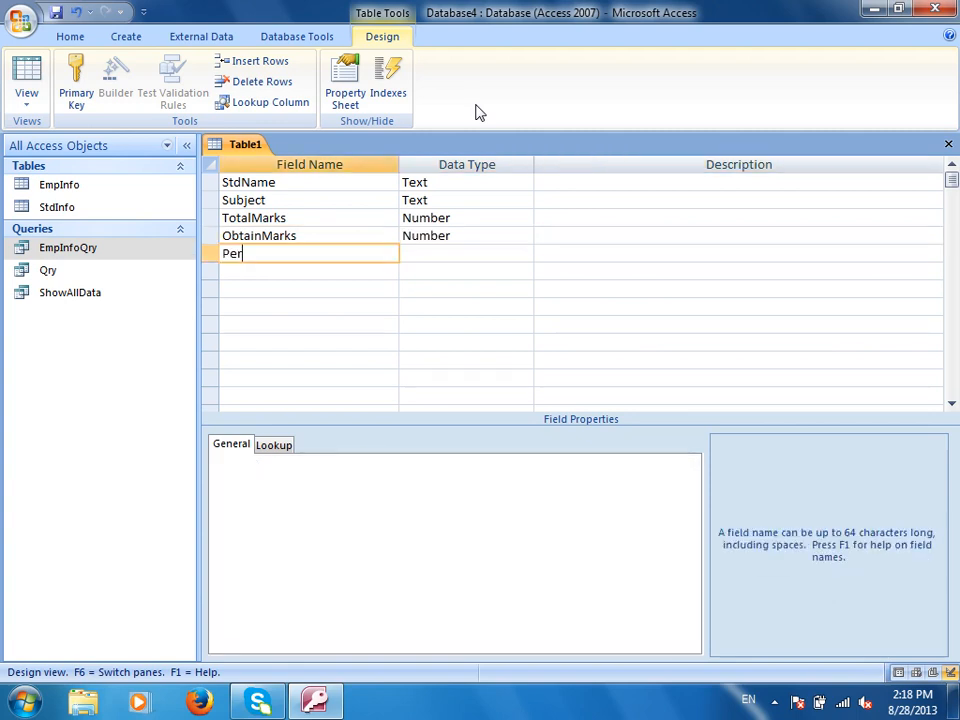
{"action": "key", "text": "Tab"}
{"action": "type", "text": "n"}
{"action": "key", "text": "Tab"}
{"action": "key", "text": "Tab"}
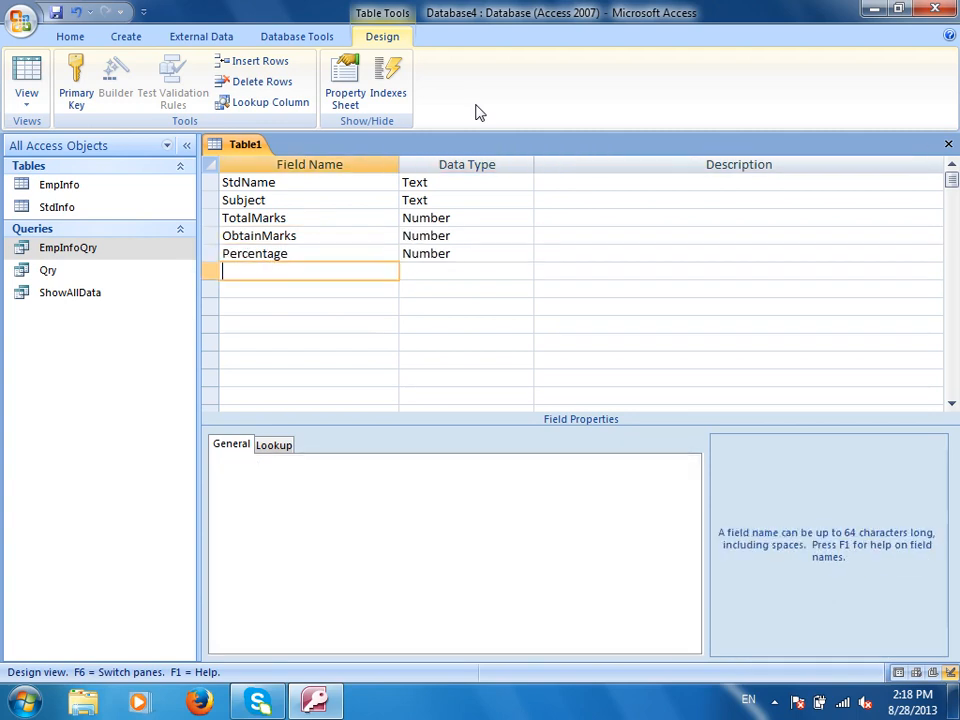
Add a Result field with the Text data type below Percentage.
{"action": "key", "text": "BackSpace"}
{"action": "key", "text": "BackSpace"}
{"action": "type", "text": "Result"}
{"action": "key", "text": "Tab"}
{"action": "type", "text": "n"}
{"action": "key", "text": "BackSpace"}
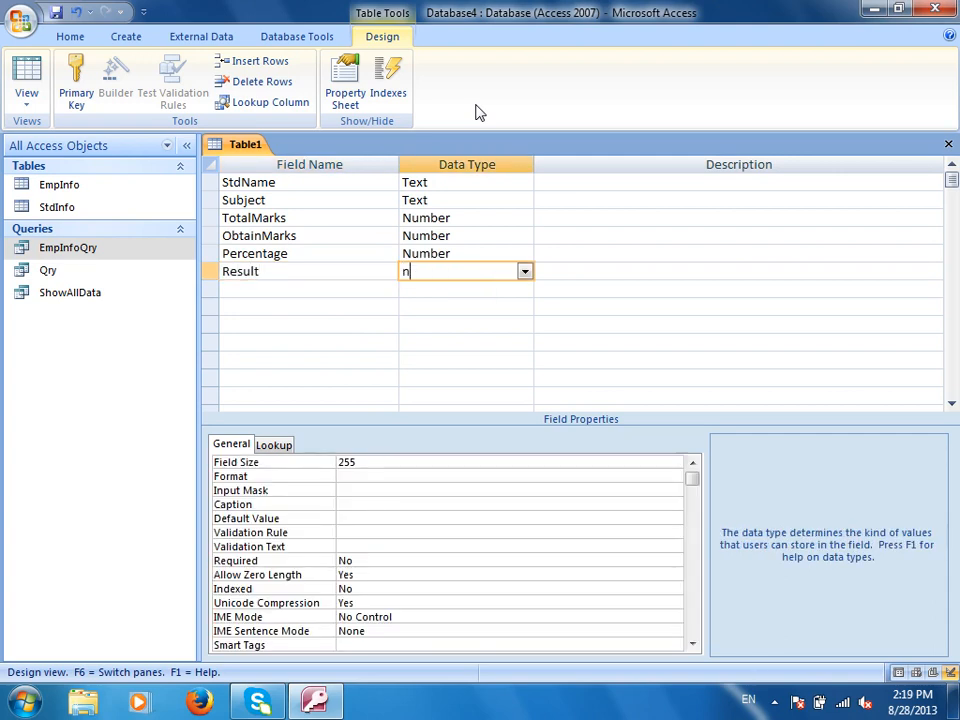
{"action": "key", "text": "BackSpace"}
{"action": "type", "text": "t"}
{"action": "key", "text": "Tab"}
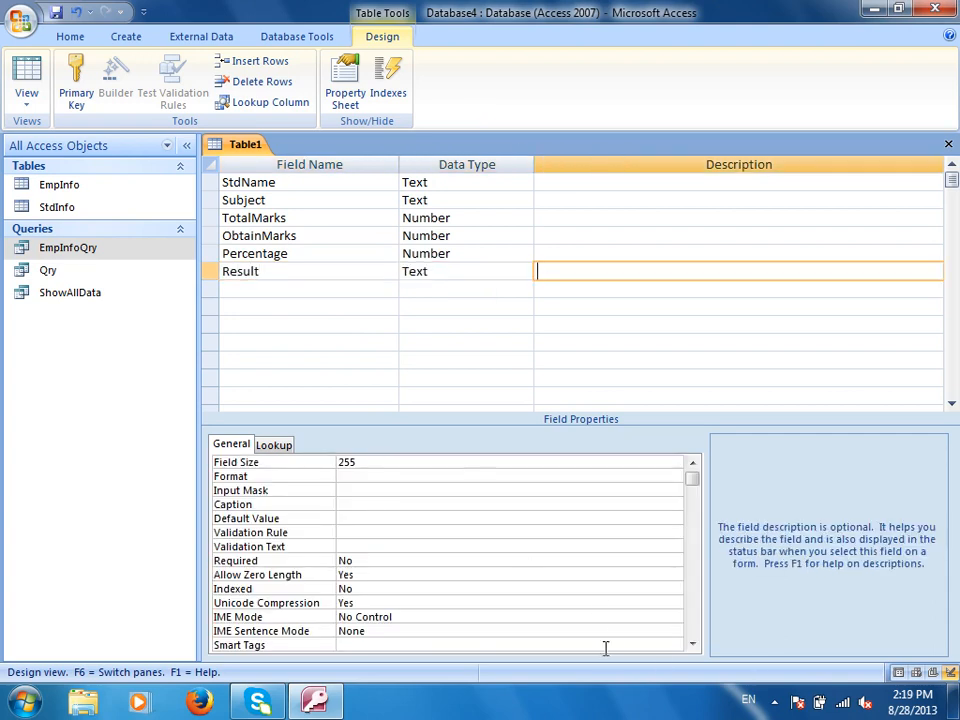
Save the table as StdInfo2, let Access create a primary key for it, and close the table.
{"action": "left_click", "coordinate": [55, 12]}
{"action": "type", "text": "StdInfo2"}
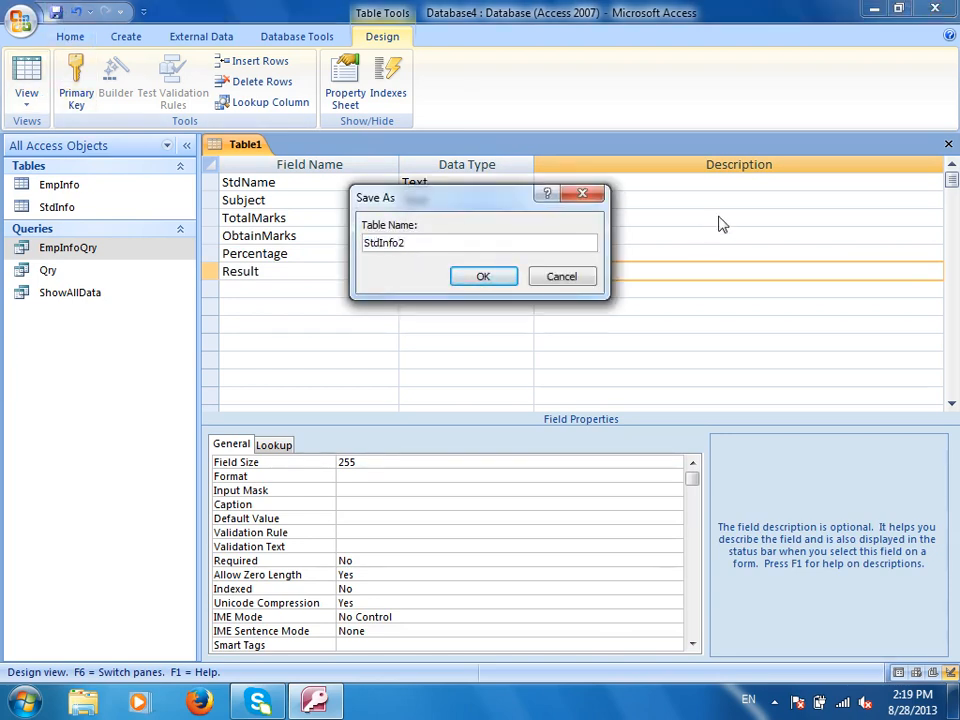
{"action": "left_click", "coordinate": [485, 279]}
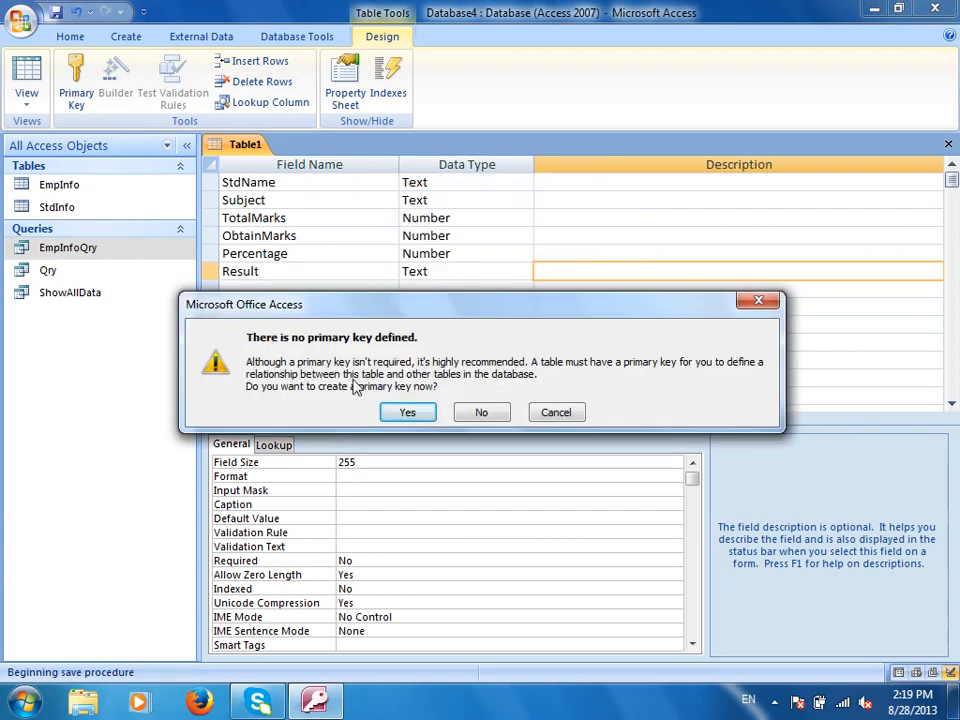
{"action": "left_click", "coordinate": [425, 418]}
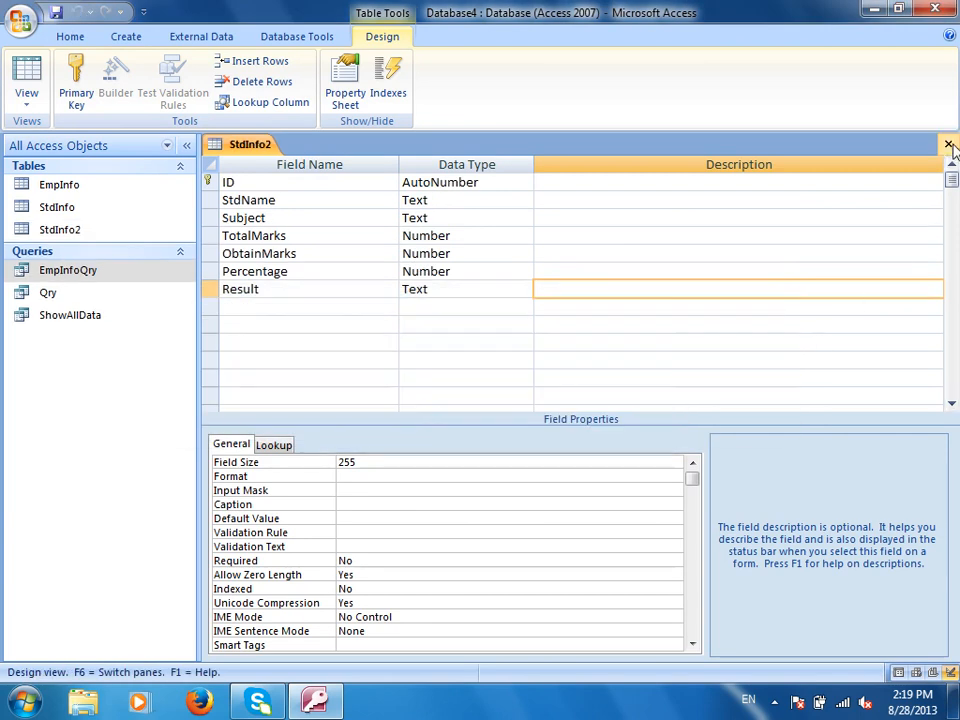
{"action": "left_click", "coordinate": [948, 145]}
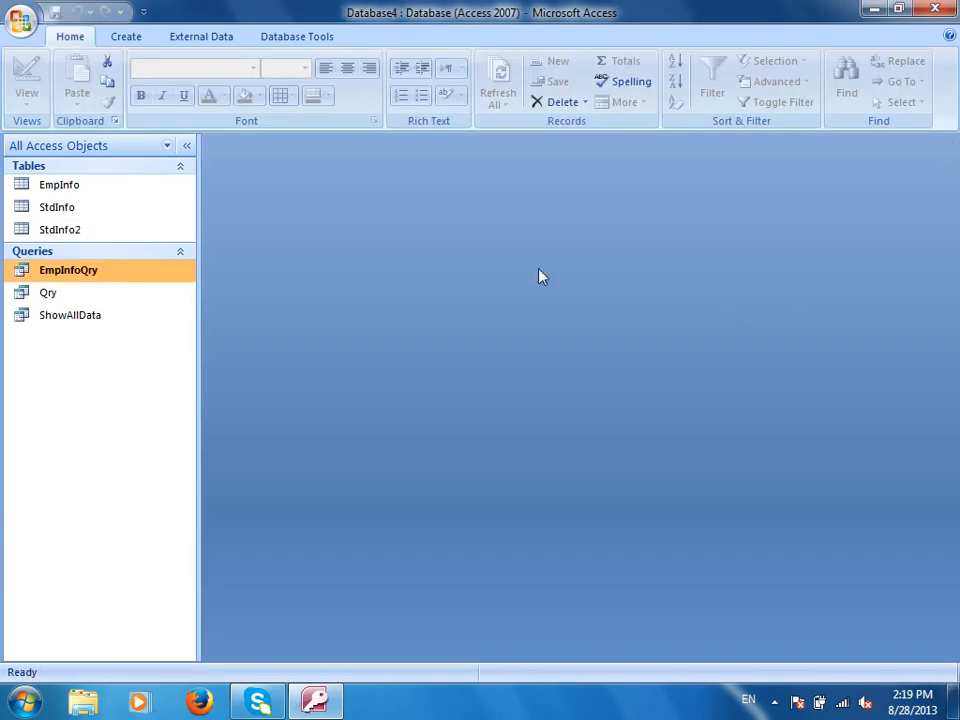
Create a new query in Design view based on the StdInfo2 table.
{"action": "left_click", "coordinate": [126, 38]}
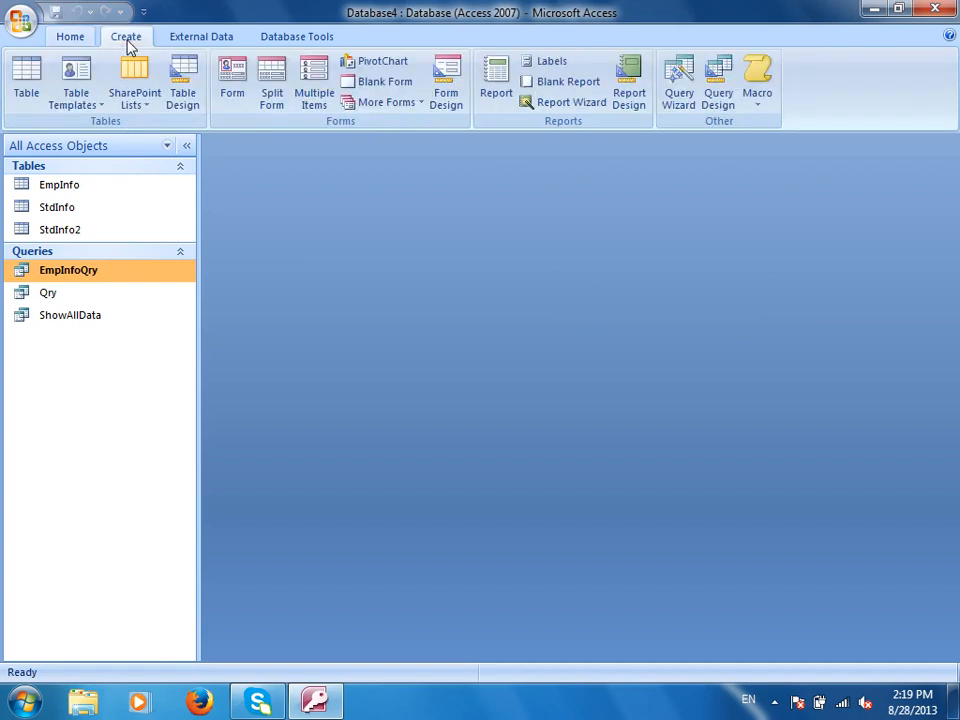
{"action": "left_click", "coordinate": [732, 82]}
{"action": "left_click_drag", "start_coordinate": [557, 412], "coordinate": [599, 156]}
{"action": "left_click", "coordinate": [400, 230]}
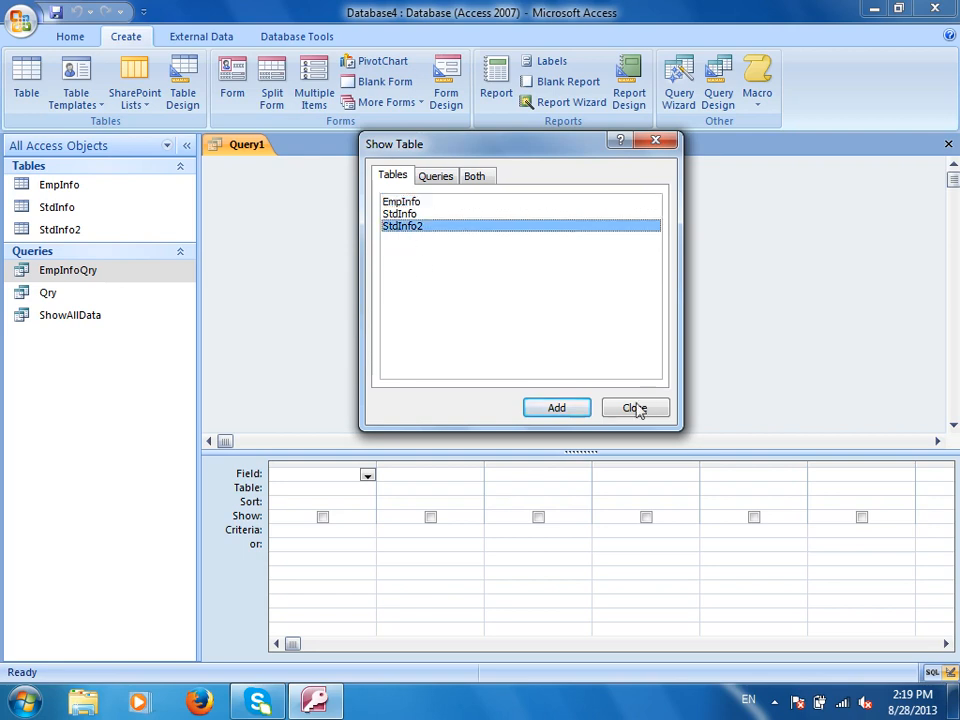
{"action": "left_click", "coordinate": [562, 405]}
{"action": "left_click", "coordinate": [645, 408]}
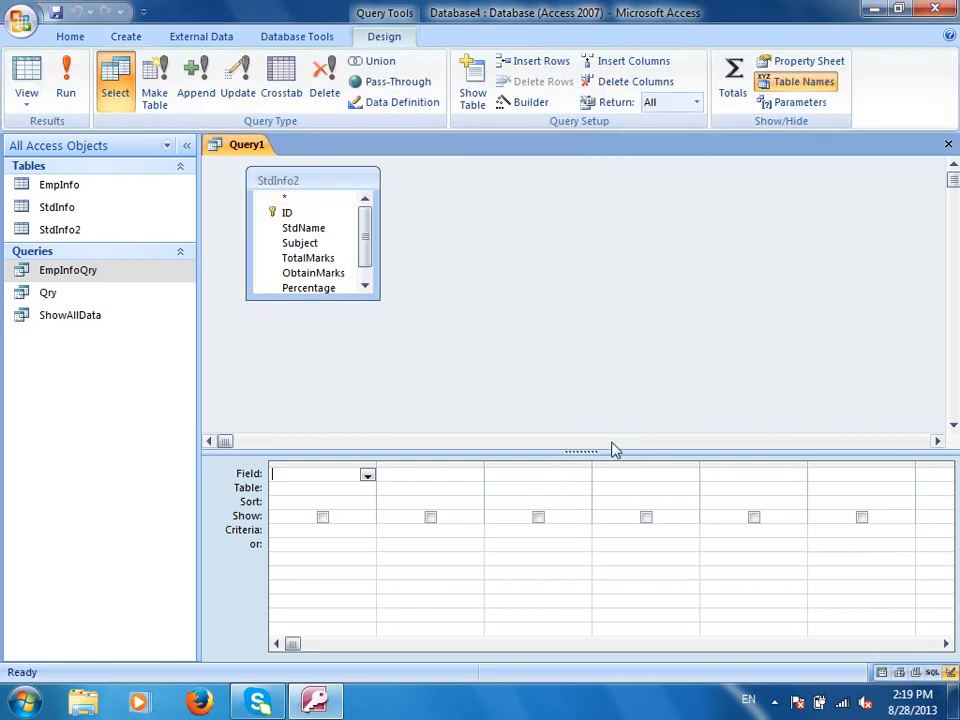
Enlarge the query design grid and add all StdInfo2 fields, from ID to Result, to it.
{"action": "left_click_drag", "start_coordinate": [591, 450], "coordinate": [553, 315]}
{"action": "double_click", "coordinate": [289, 179]}
{"action": "left_click_drag", "start_coordinate": [290, 225], "coordinate": [335, 341]}
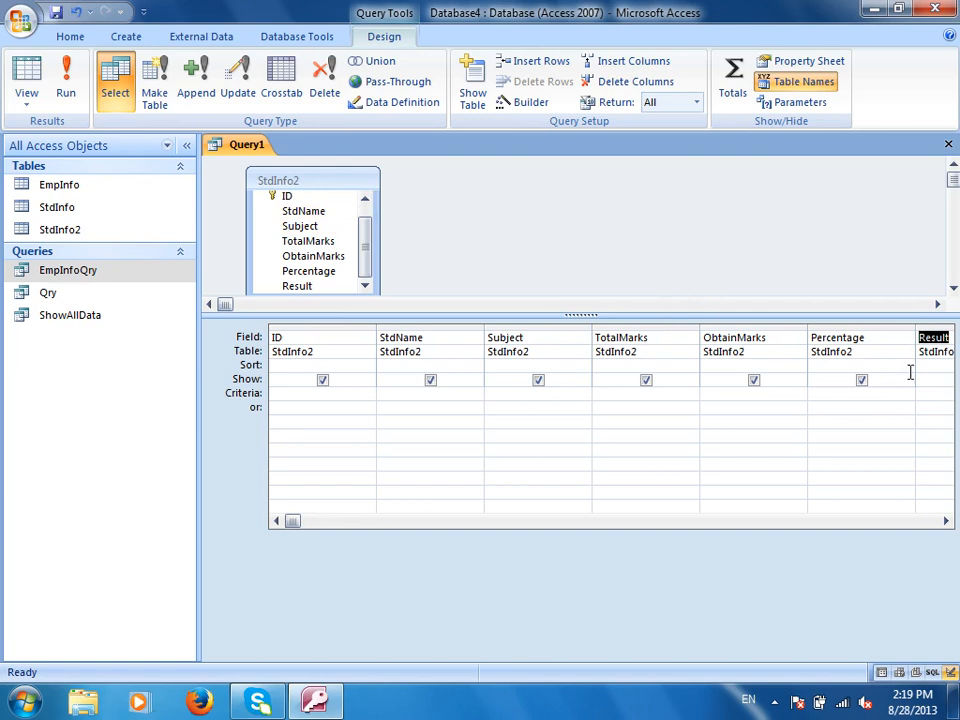
{"action": "right_click", "coordinate": [836, 340]}
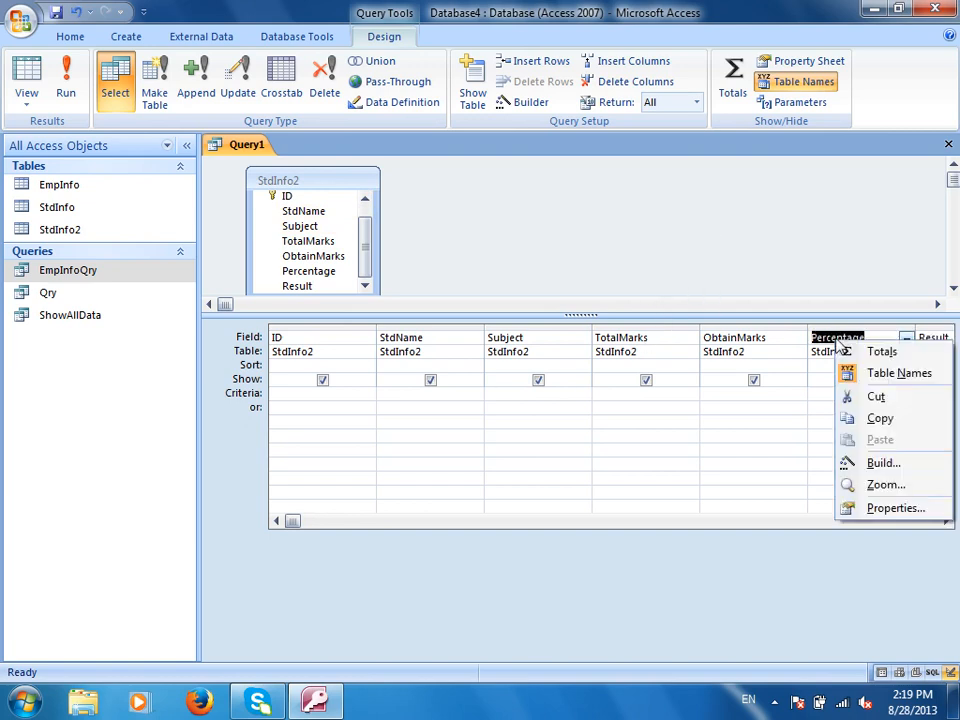
{"action": "left_click", "coordinate": [900, 459]}
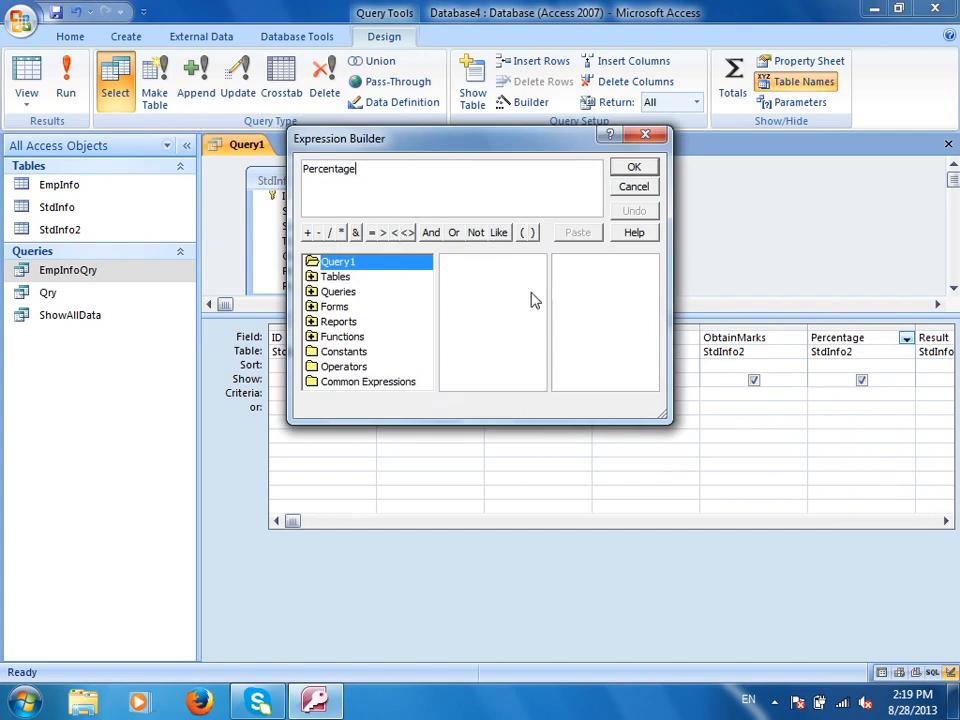
{"action": "left_click", "coordinate": [636, 189]}
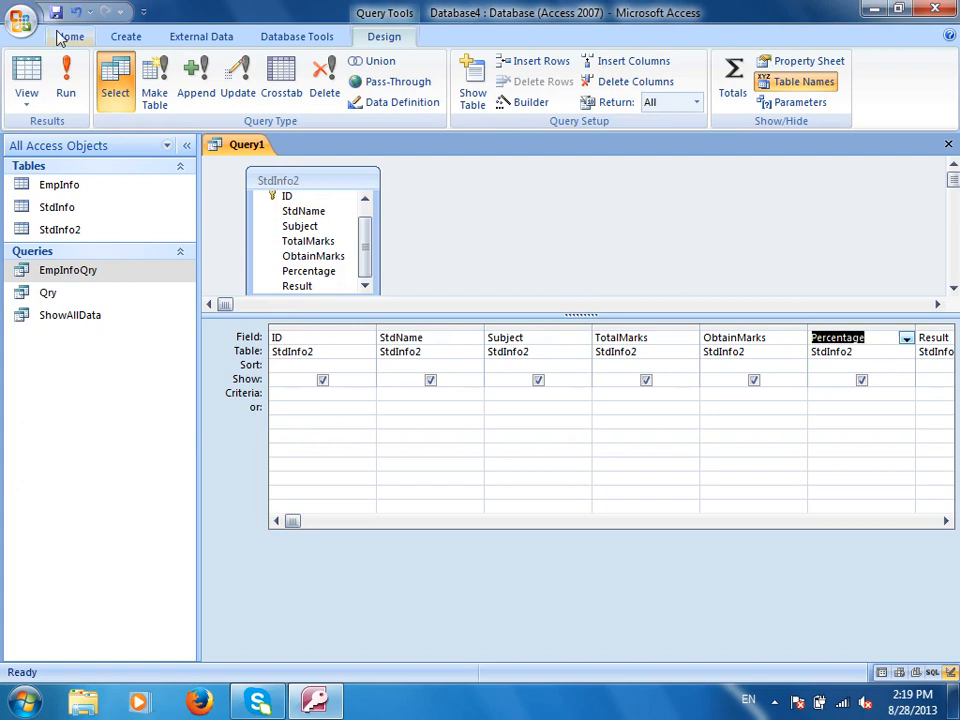
Save the query as StdInfoQry and close it.
{"action": "left_click", "coordinate": [56, 12]}
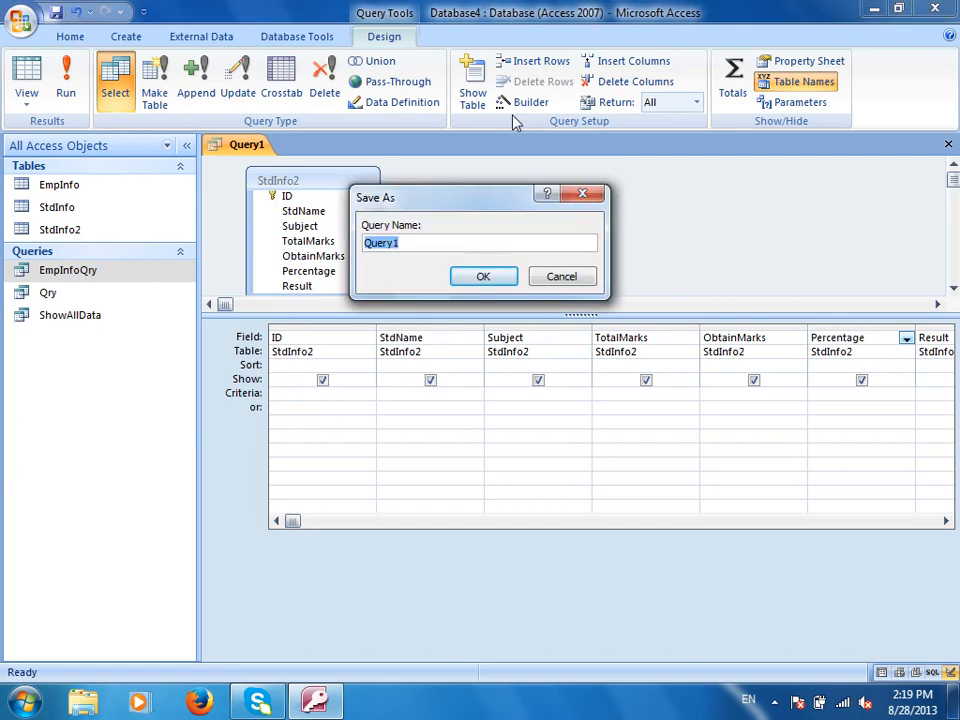
{"action": "type", "text": "EmpInfo"}
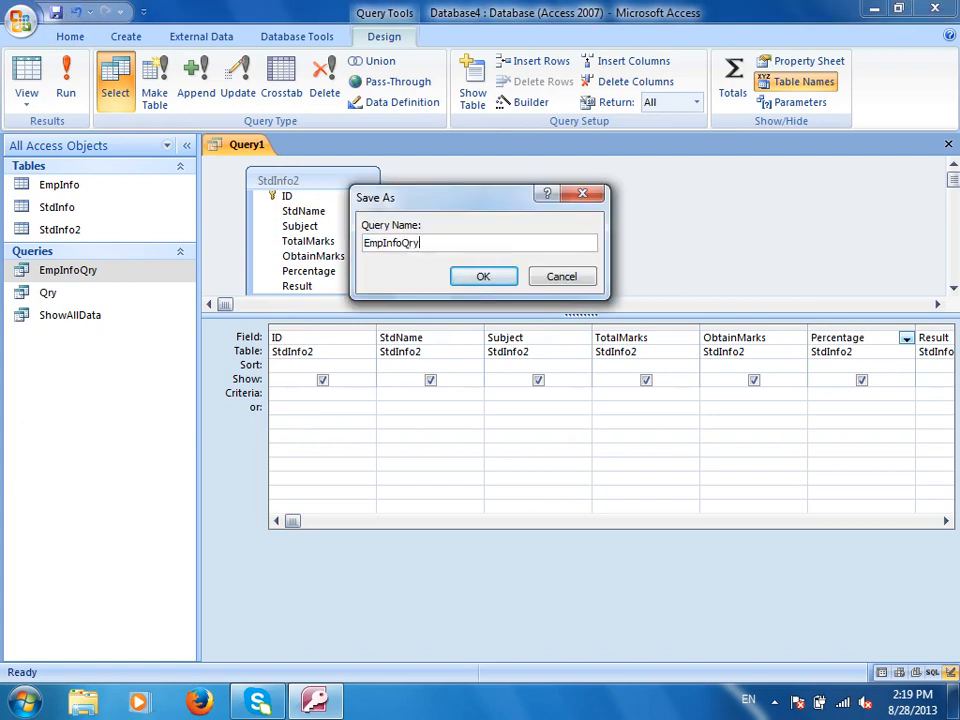
{"action": "type", "text": "Qry"}
{"action": "key", "text": "shift+Home"}
{"action": "type", "text": "S"}
{"action": "left_click", "coordinate": [481, 279]}
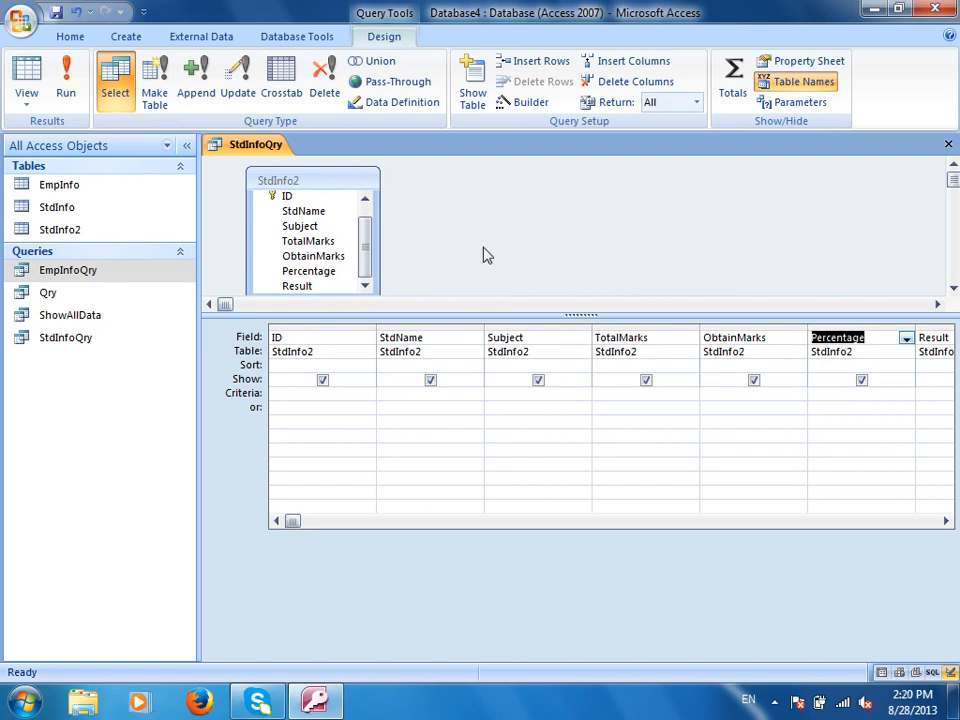
{"action": "key", "text": "ctrl+w"}
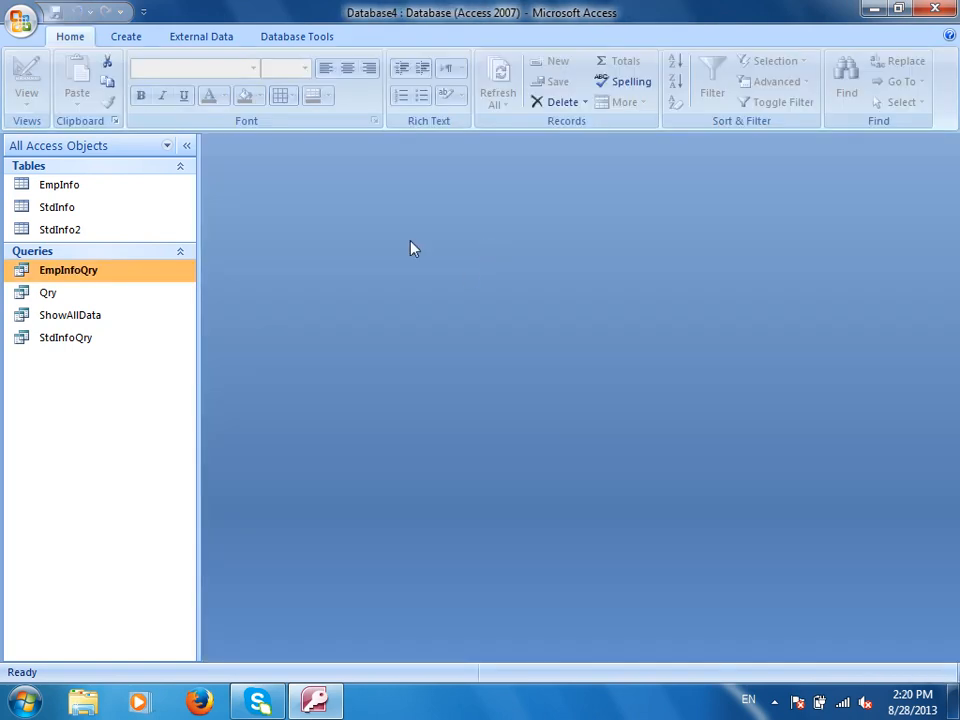
Set the default value of TotalMarks in the StdInfo2 table to 850, and check it in the table's datasheet.
{"action": "right_click", "coordinate": [110, 230]}
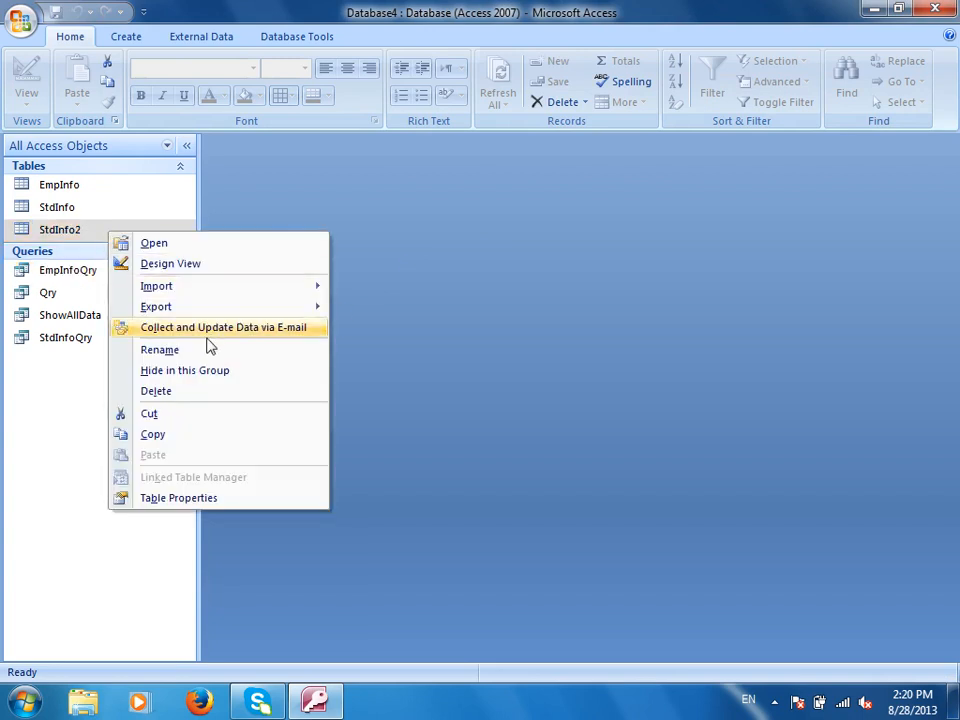
{"action": "left_click", "coordinate": [170, 264]}
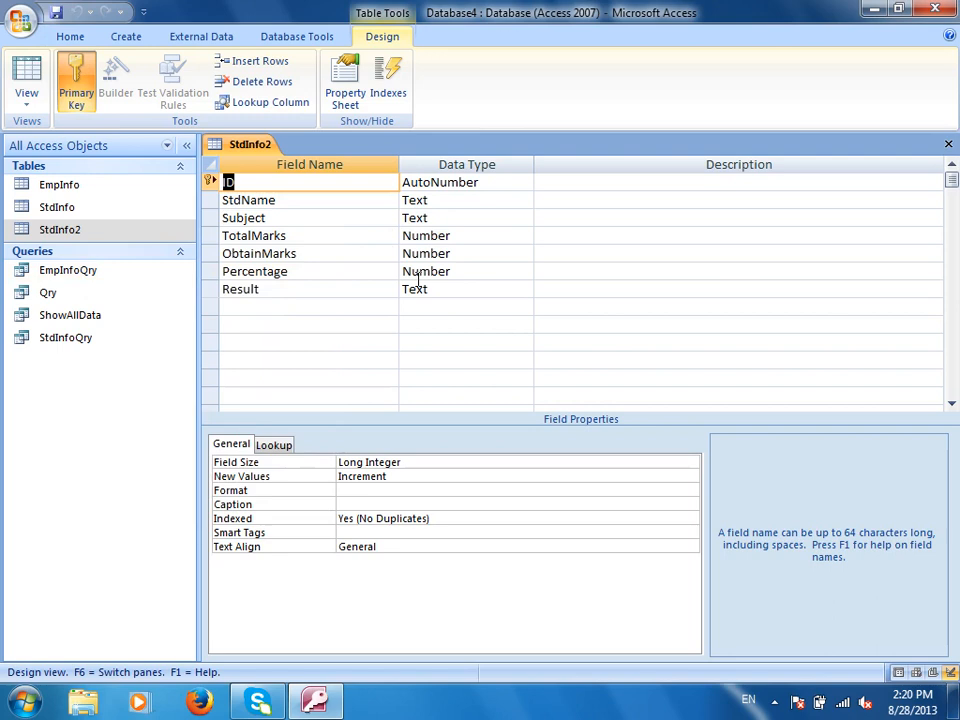
{"action": "left_click", "coordinate": [480, 236]}
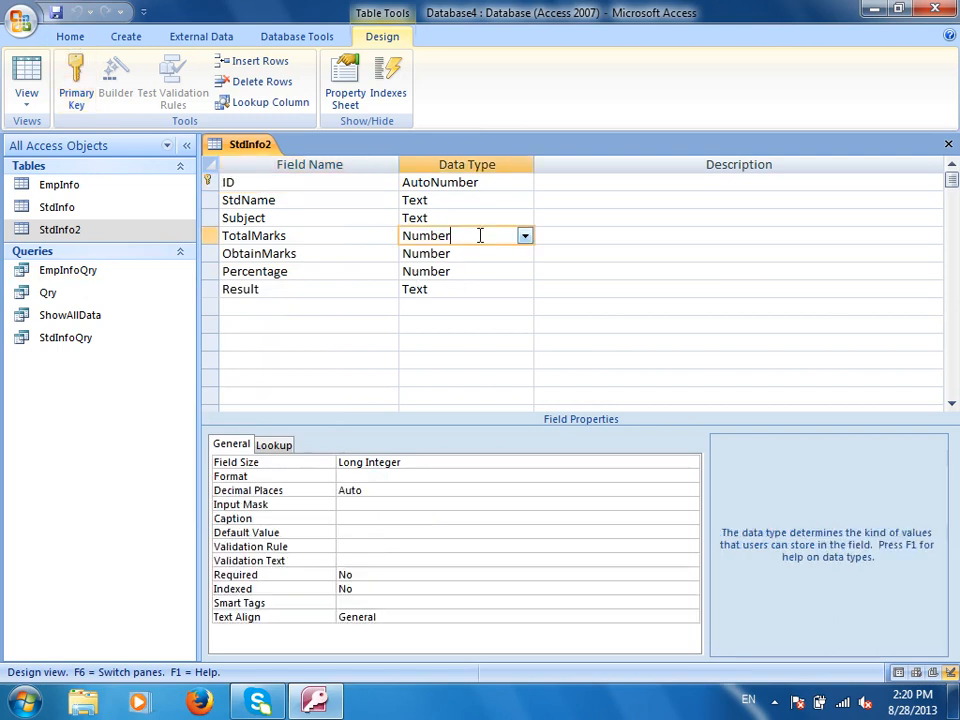
{"action": "left_click", "coordinate": [368, 533]}
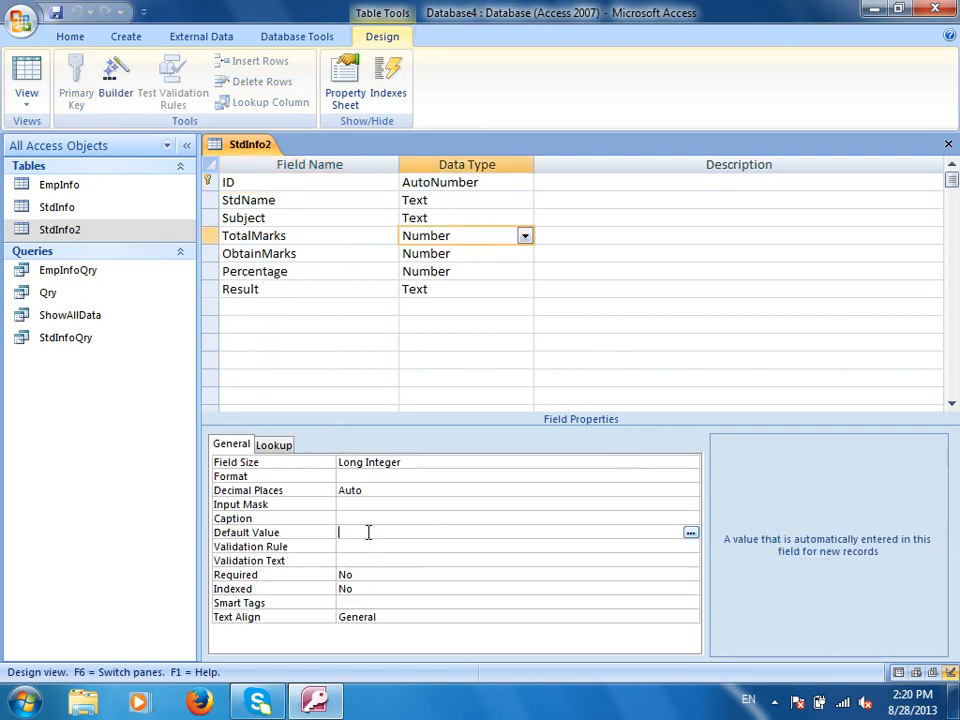
{"action": "type", "text": "85"}
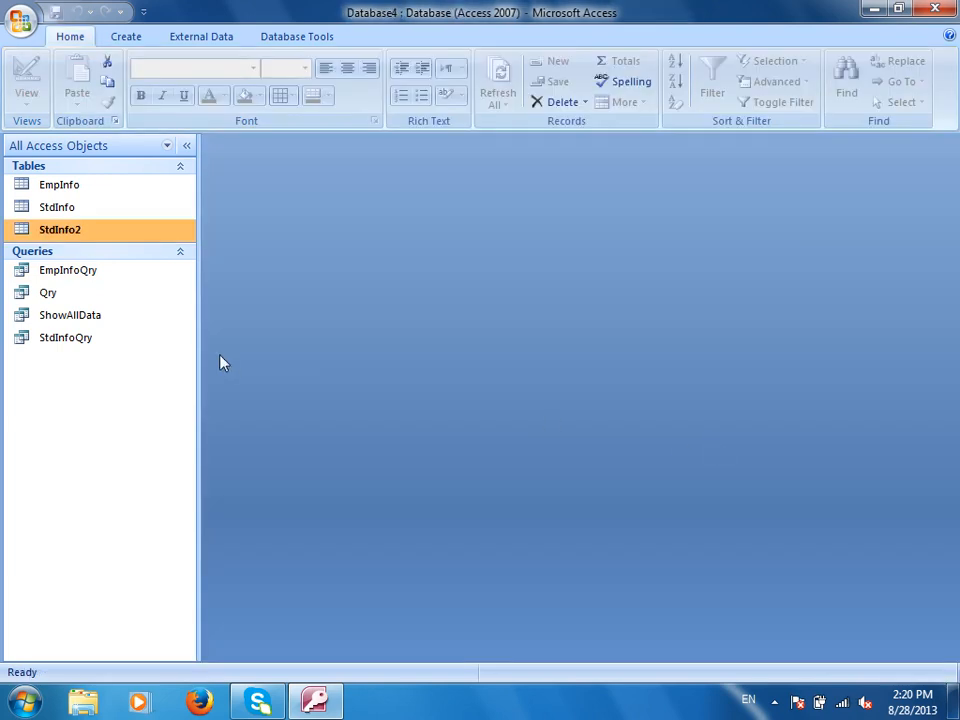
{"action": "double_click", "coordinate": [78, 230]}
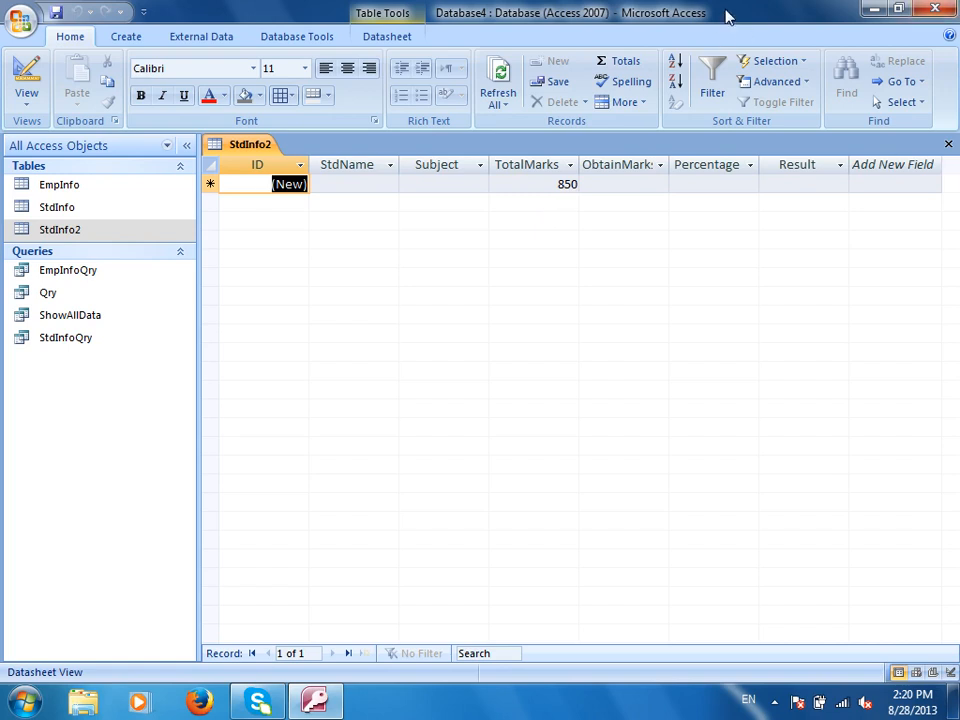
{"action": "key", "text": "ctrl+w"}
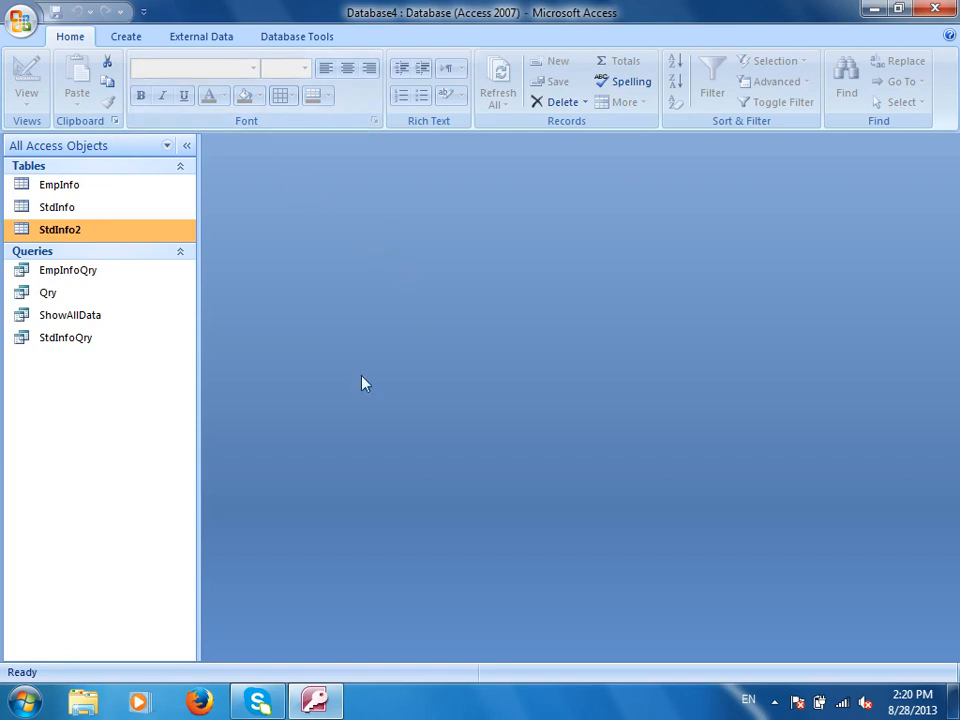
Open StdInfoQry in Design view and begin the Percentage field's expression in the Expression Builder with [ObtainMarks] *100.
{"action": "right_click", "coordinate": [68, 337]}
{"action": "left_click", "coordinate": [120, 367]}
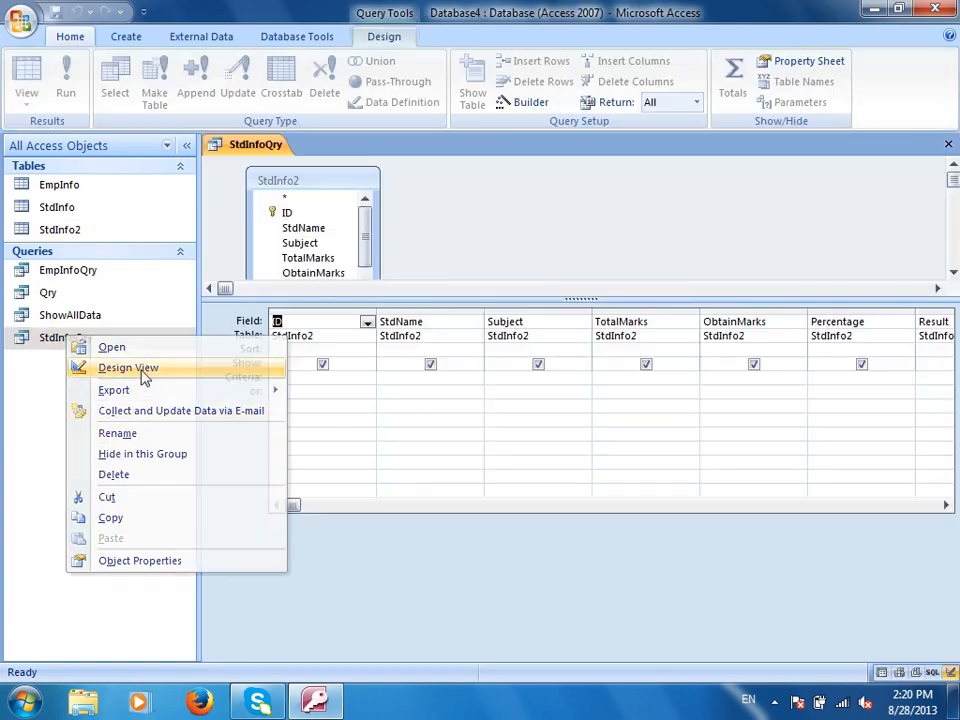
{"action": "right_click", "coordinate": [842, 324]}
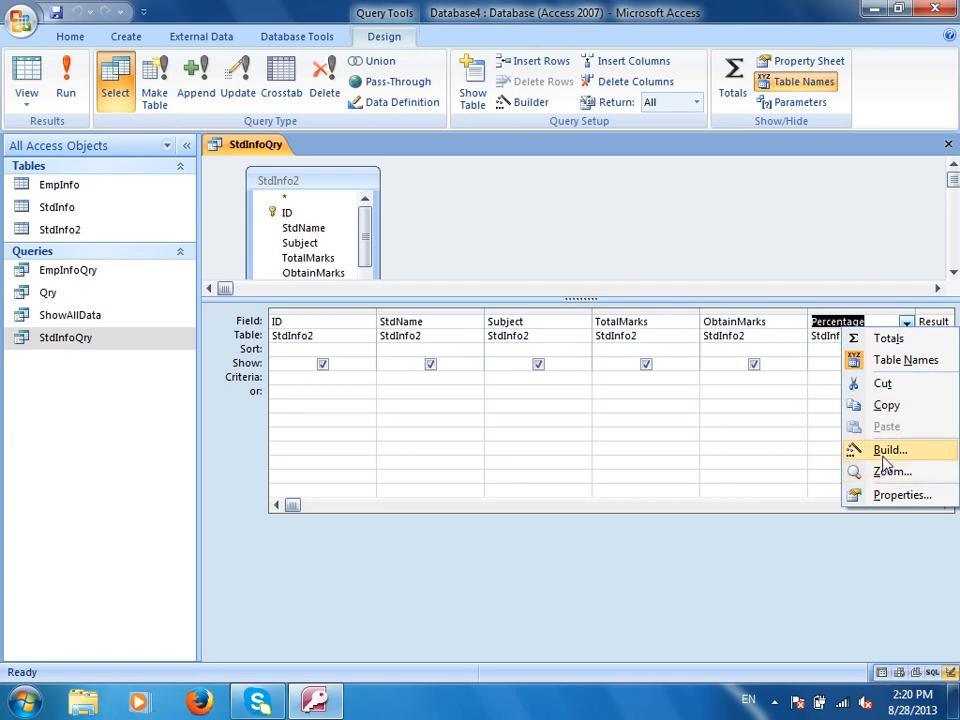
{"action": "left_click", "coordinate": [886, 452]}
{"action": "type", "text": ":"}
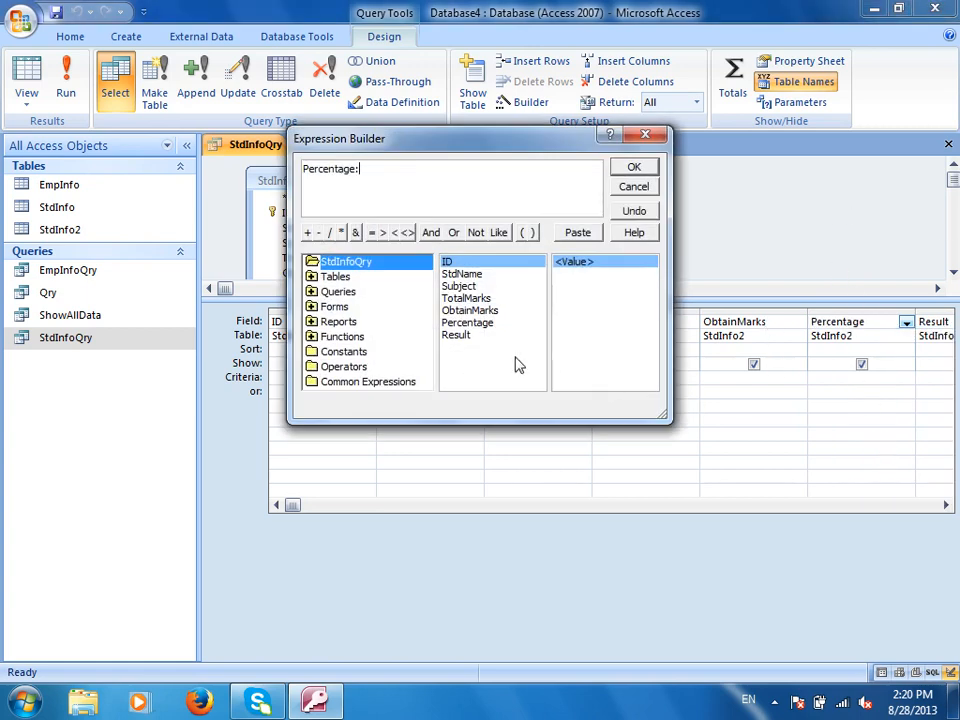
{"action": "double_click", "coordinate": [470, 311]}
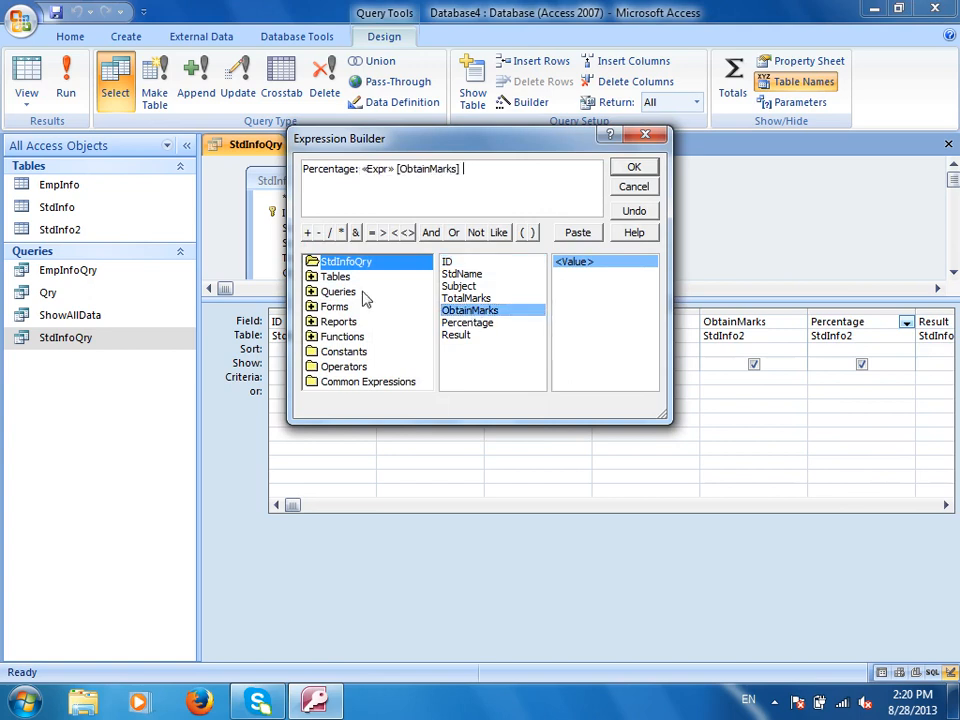
{"action": "left_click", "coordinate": [340, 232]}
{"action": "key", "text": "BackSpace"}
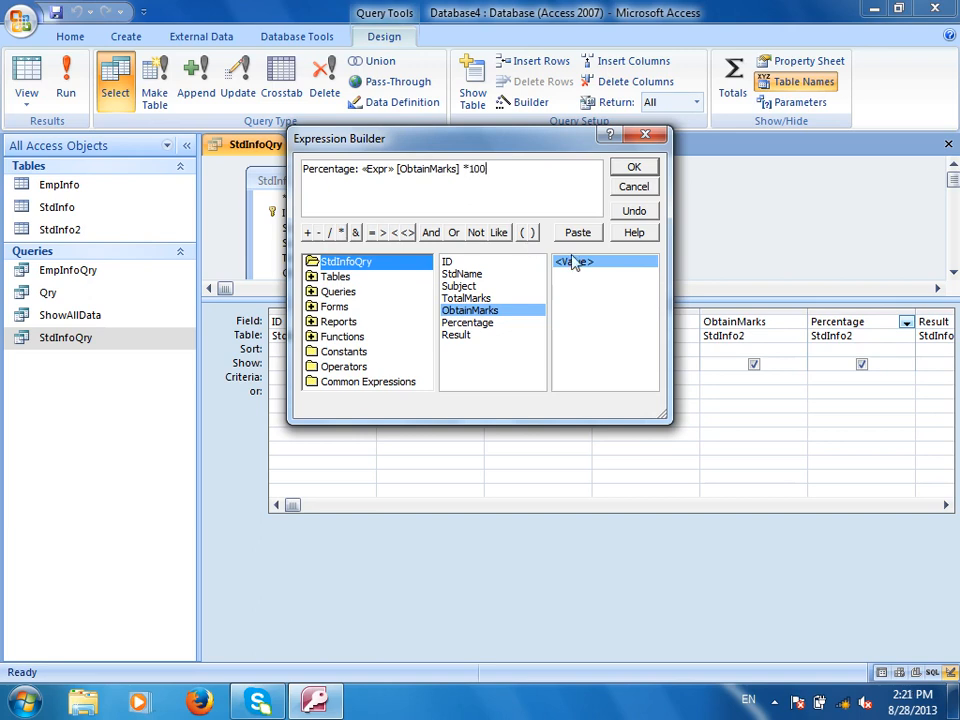
Divide the Percentage expression by [TotalMarks] and remove the «Expr» placeholder before [ObtainMarks].
{"action": "left_click", "coordinate": [330, 232]}
{"action": "left_click", "coordinate": [471, 299]}
{"action": "double_click", "coordinate": [474, 299]}
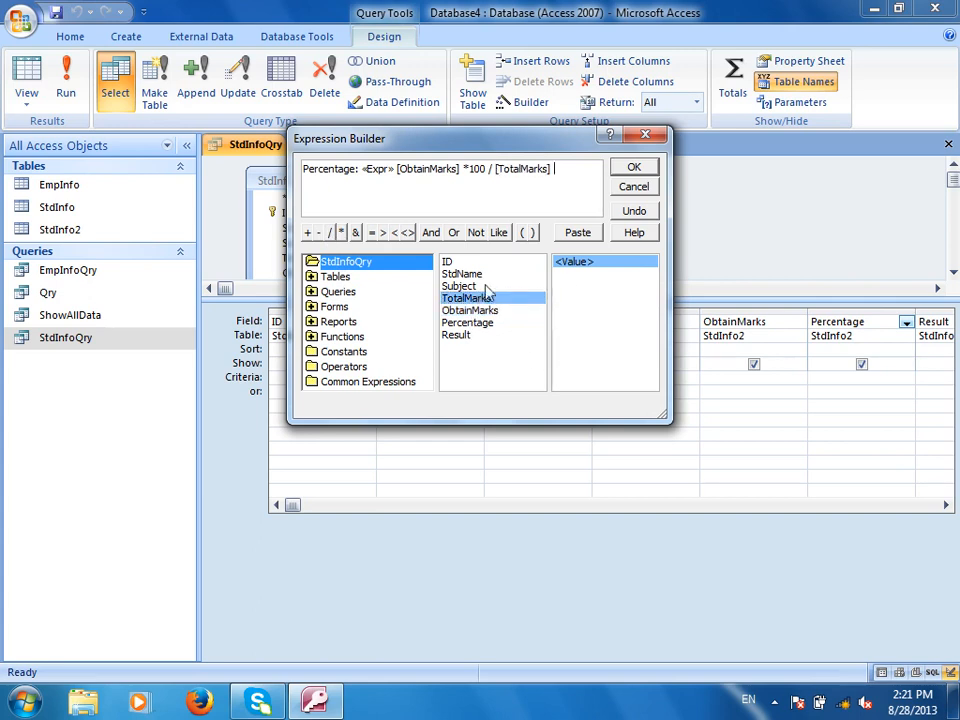
{"action": "left_click", "coordinate": [376, 170]}
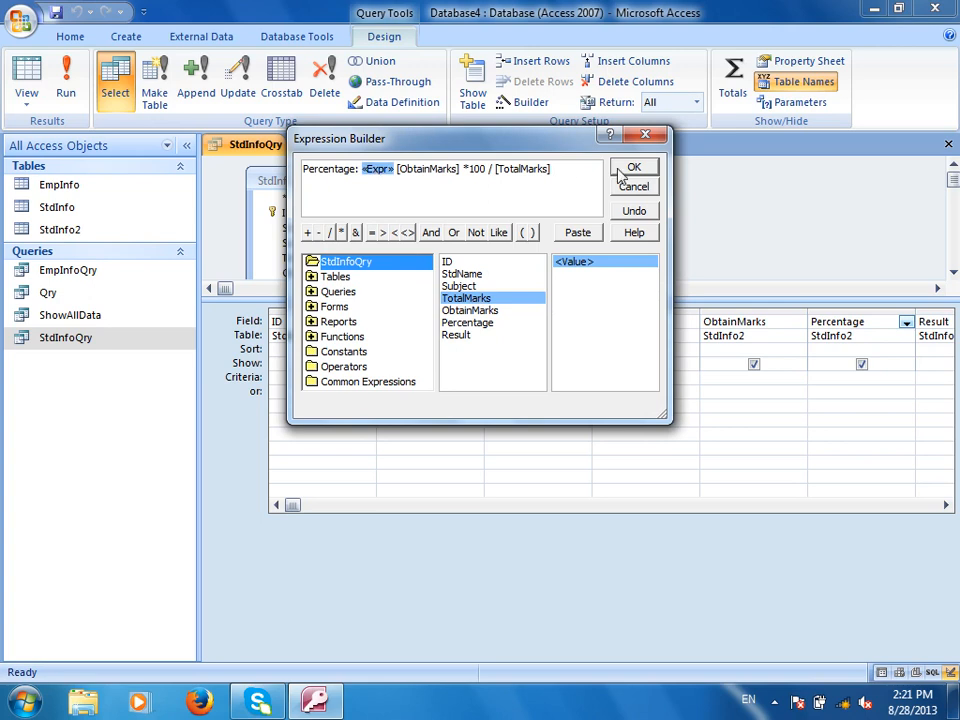
{"action": "key", "text": "Delete"}
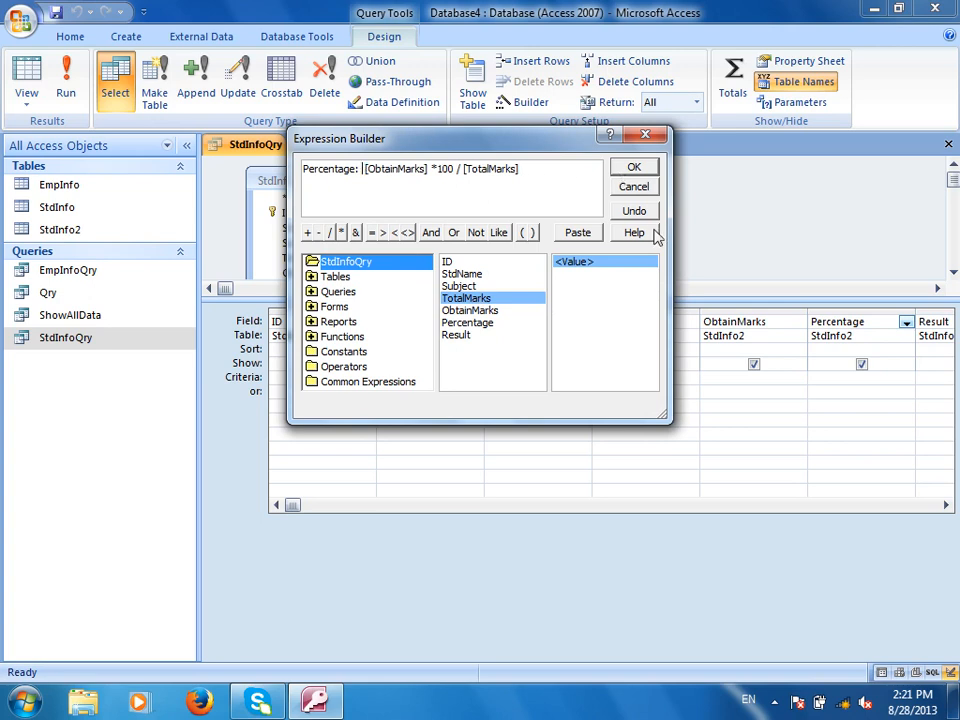
Accept the Percentage expression, then save and run StdInfoQry.
{"action": "left_click", "coordinate": [650, 167]}
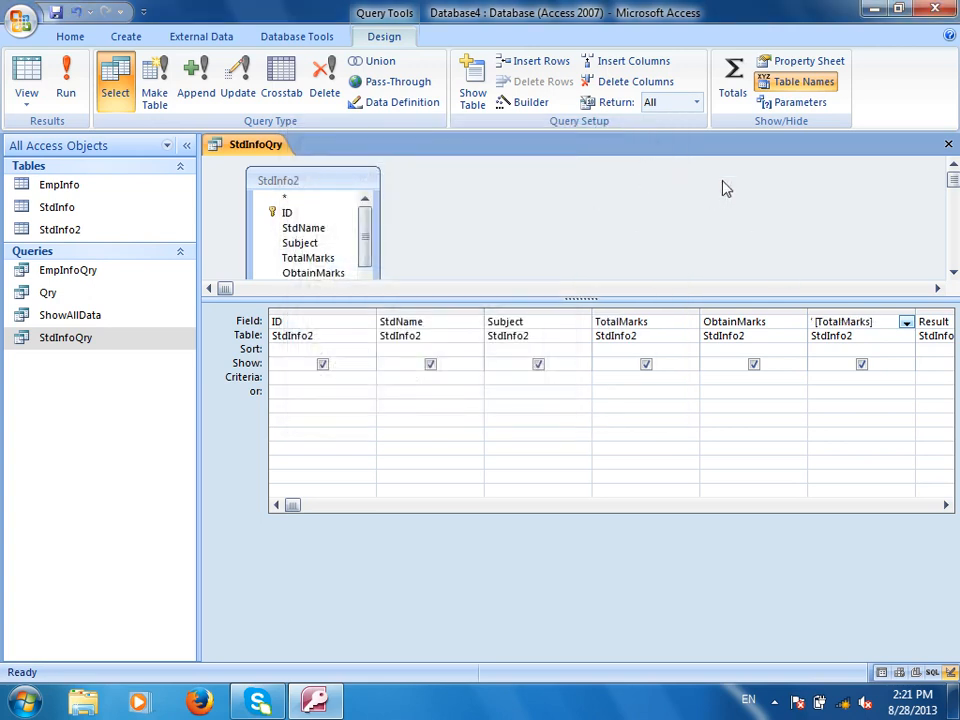
{"action": "left_click", "coordinate": [60, 17]}
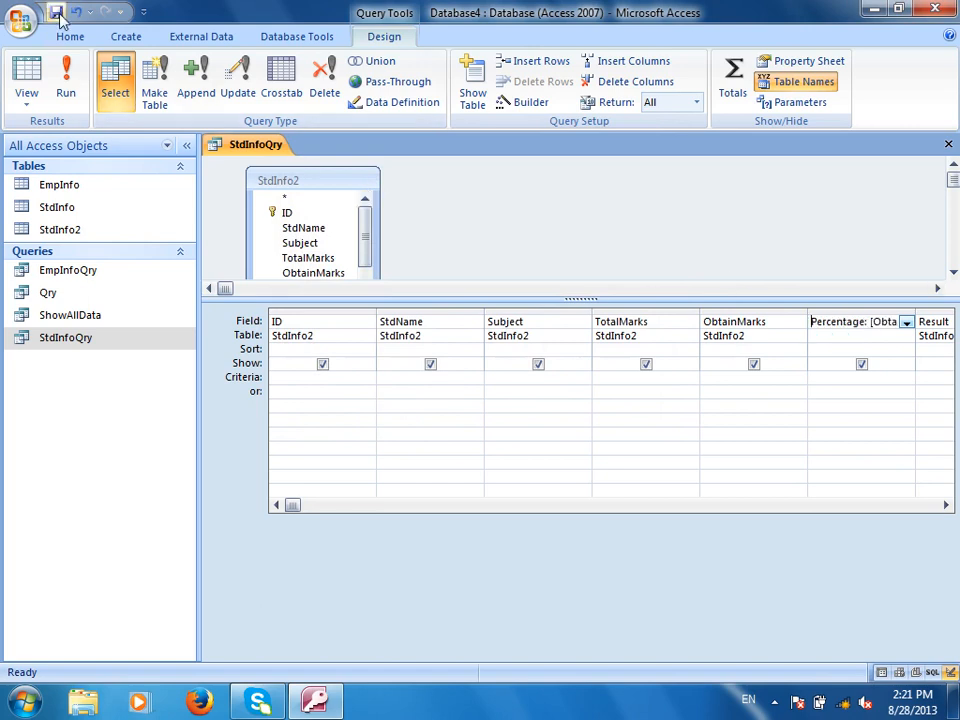
{"action": "left_click", "coordinate": [70, 82]}
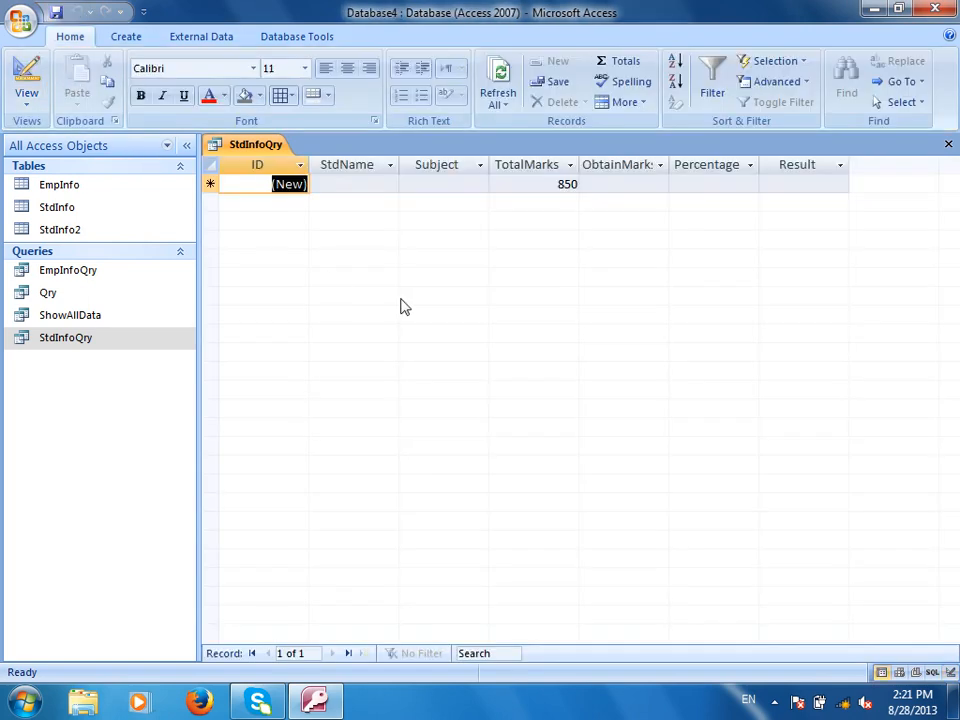
Add a record in the query datasheet with the student's name, Subject BCS and ObtainMarks 765, keeping the default TotalMarks.
{"action": "left_click", "coordinate": [366, 183]}
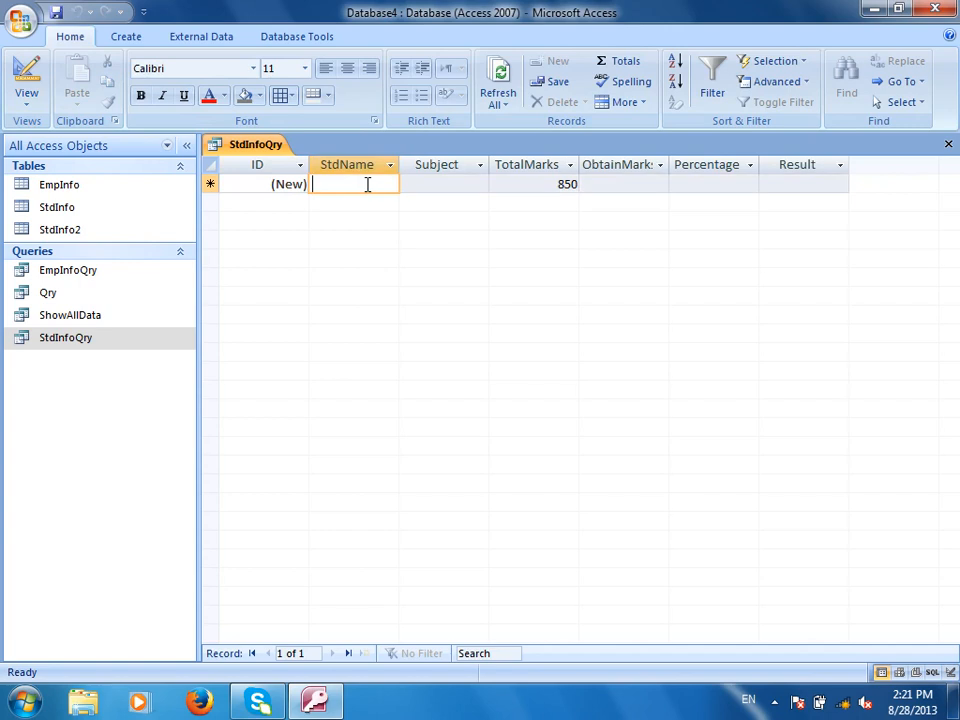
{"action": "type", "text": "Noor U"}
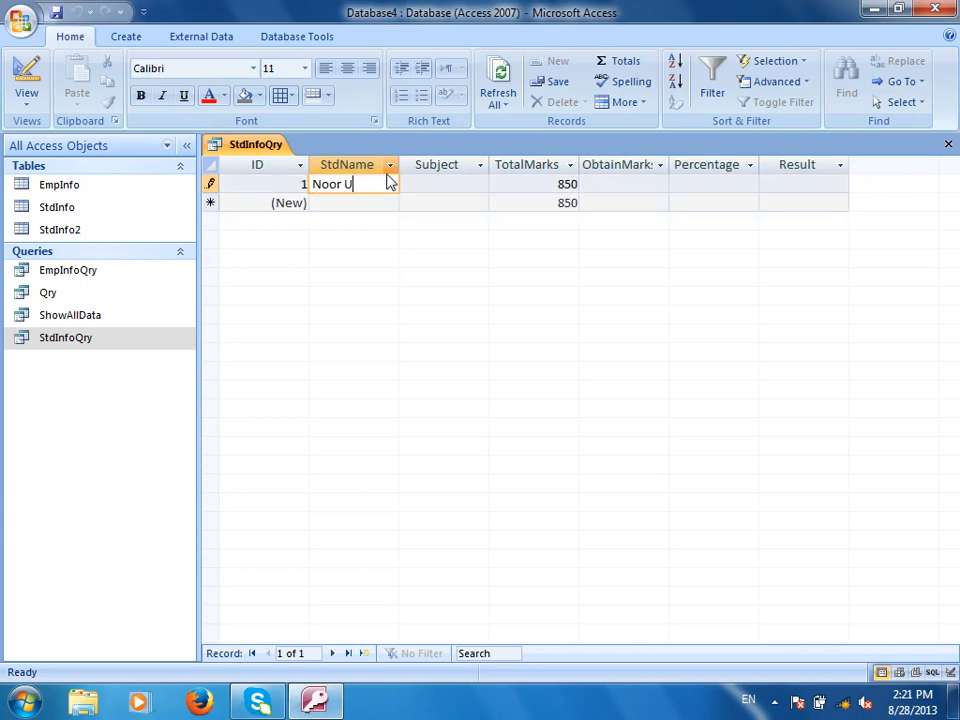
{"action": "type", "text": "llah"}
{"action": "key", "text": "Tab"}
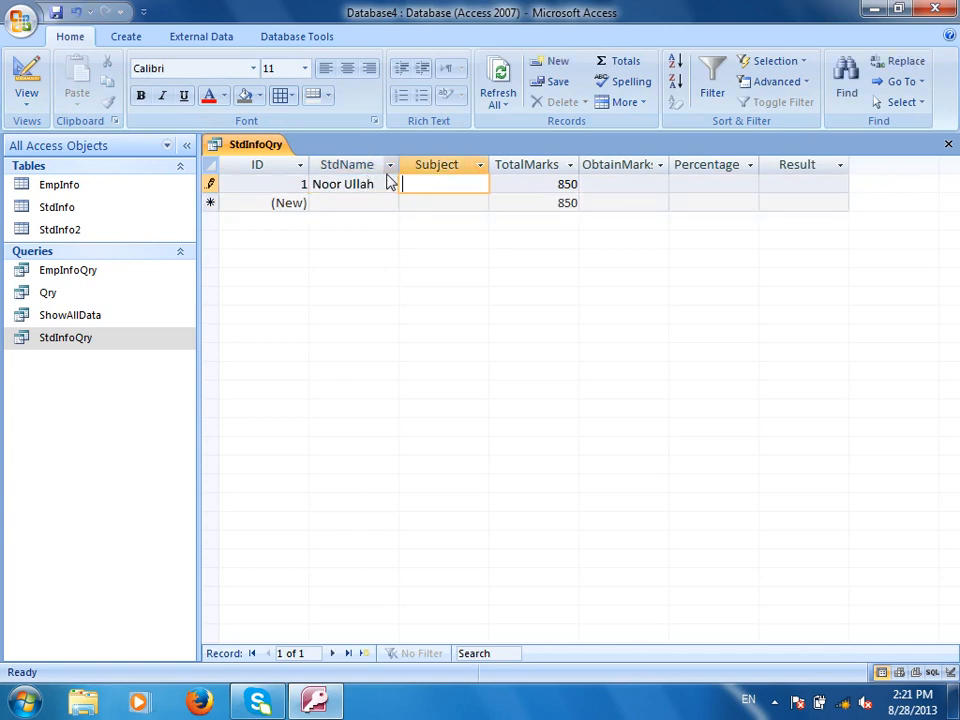
{"action": "type", "text": "BCS"}
{"action": "key", "text": "Tab"}
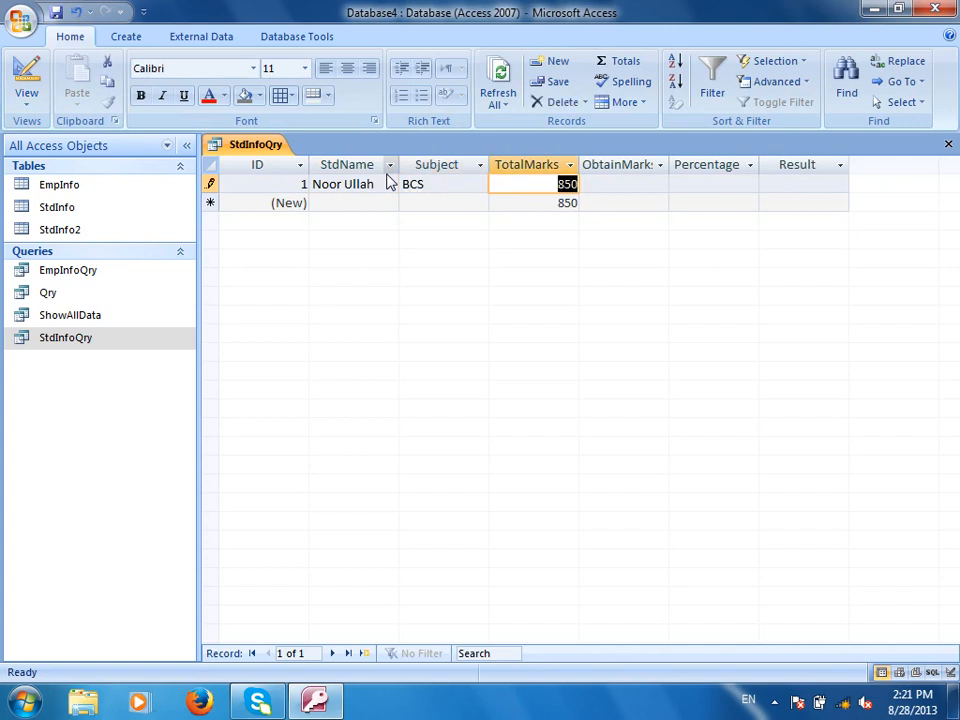
{"action": "key", "text": "Tab"}
{"action": "type", "text": "765"}
{"action": "key", "text": "Tab"}
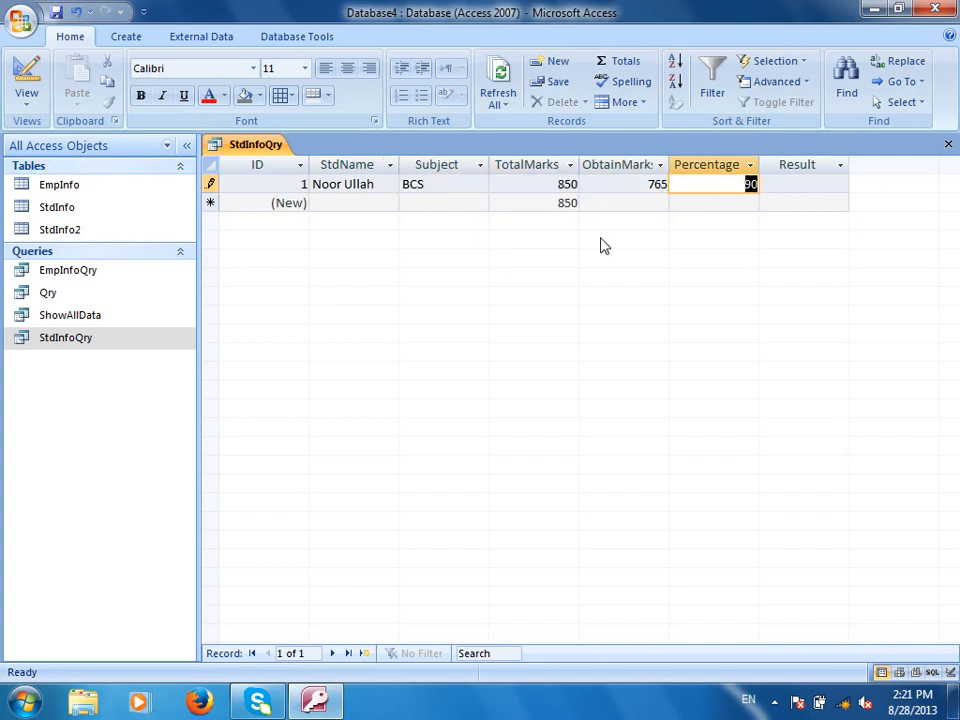
{"action": "left_click", "coordinate": [700, 200]}
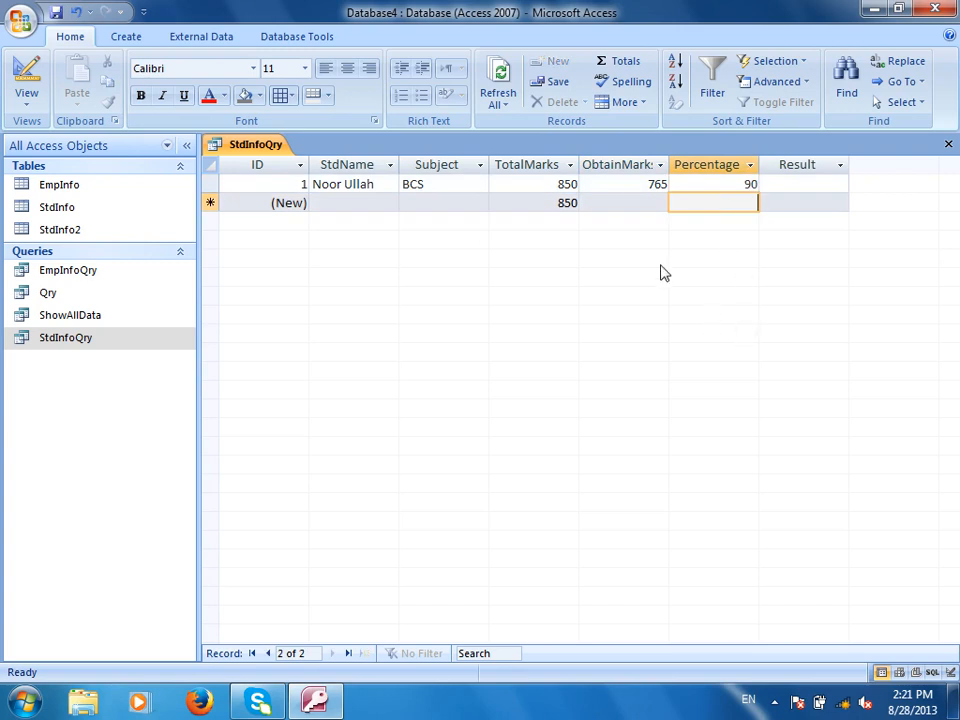
Change the student's ObtainMarks to 654 and widen the Percentage column to fit its contents.
{"action": "double_click", "coordinate": [639, 184]}
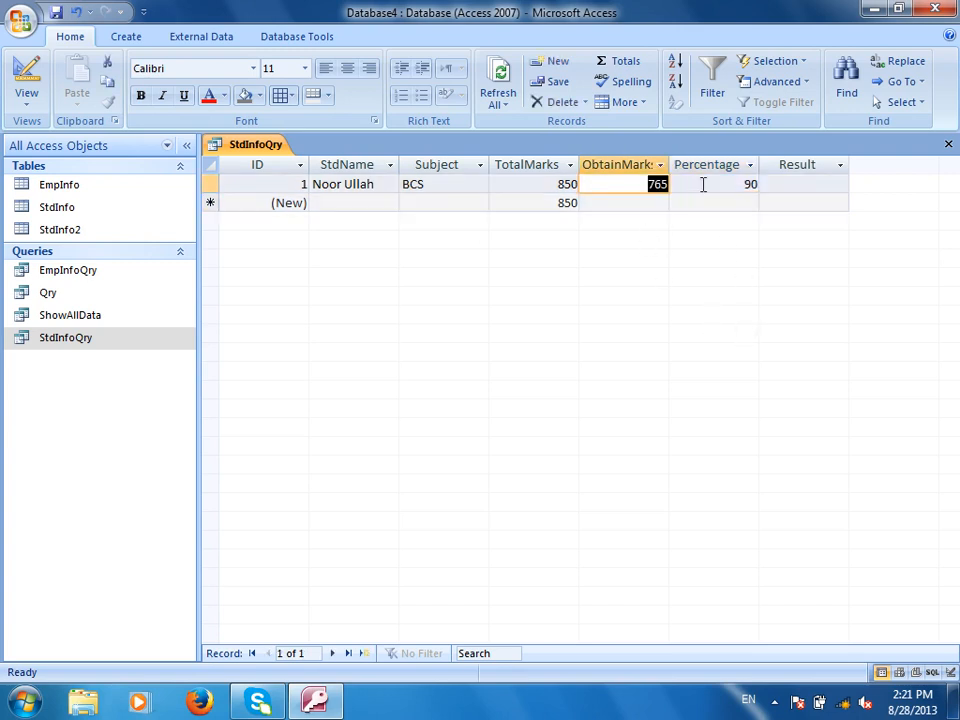
{"action": "type", "text": "654"}
{"action": "key", "text": "Tab"}
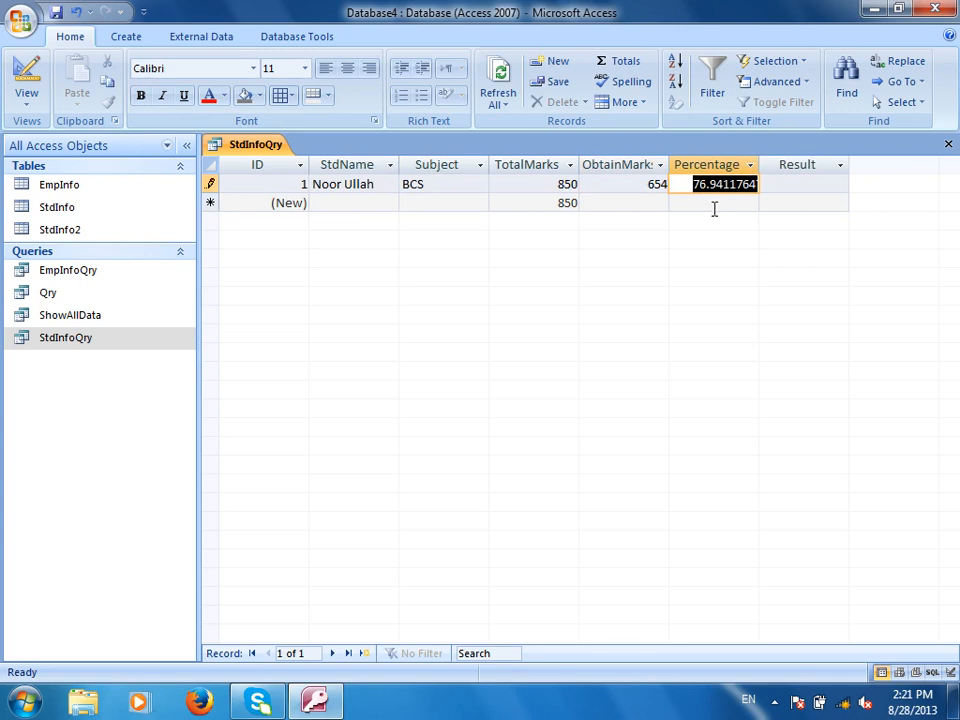
{"action": "left_click", "coordinate": [720, 204]}
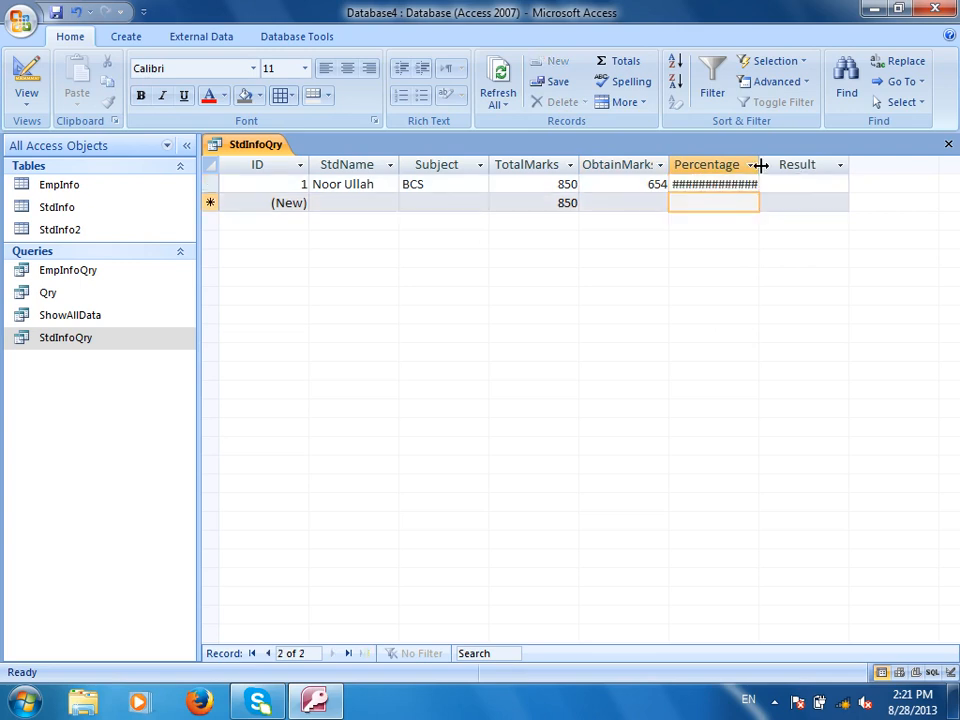
{"action": "double_click", "coordinate": [759, 165]}
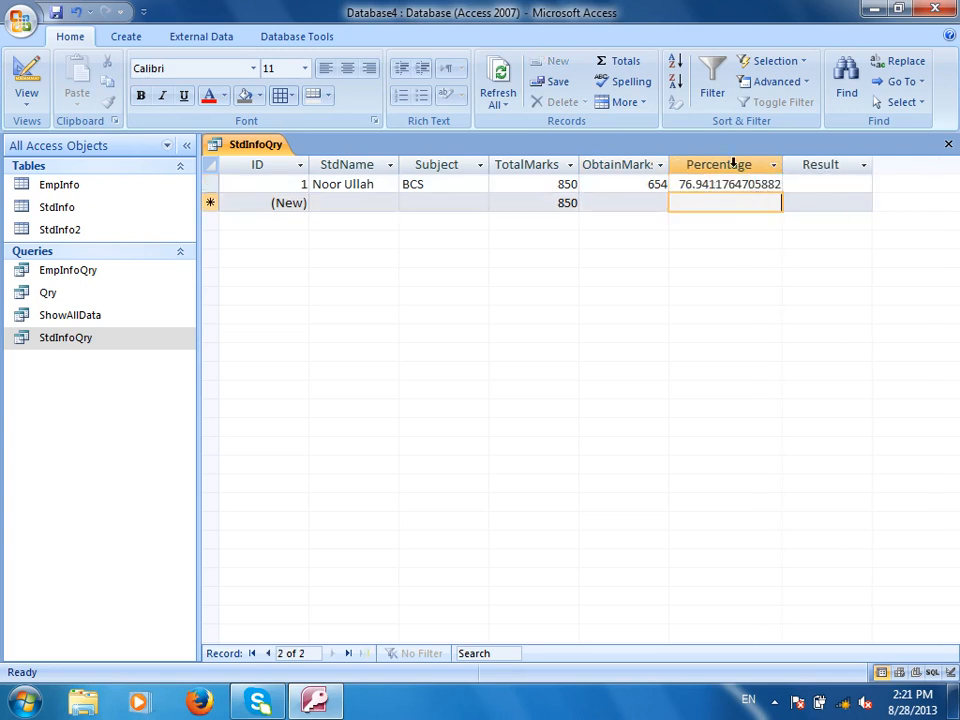
{"action": "left_click", "coordinate": [738, 182]}
{"action": "right_click", "coordinate": [738, 182]}
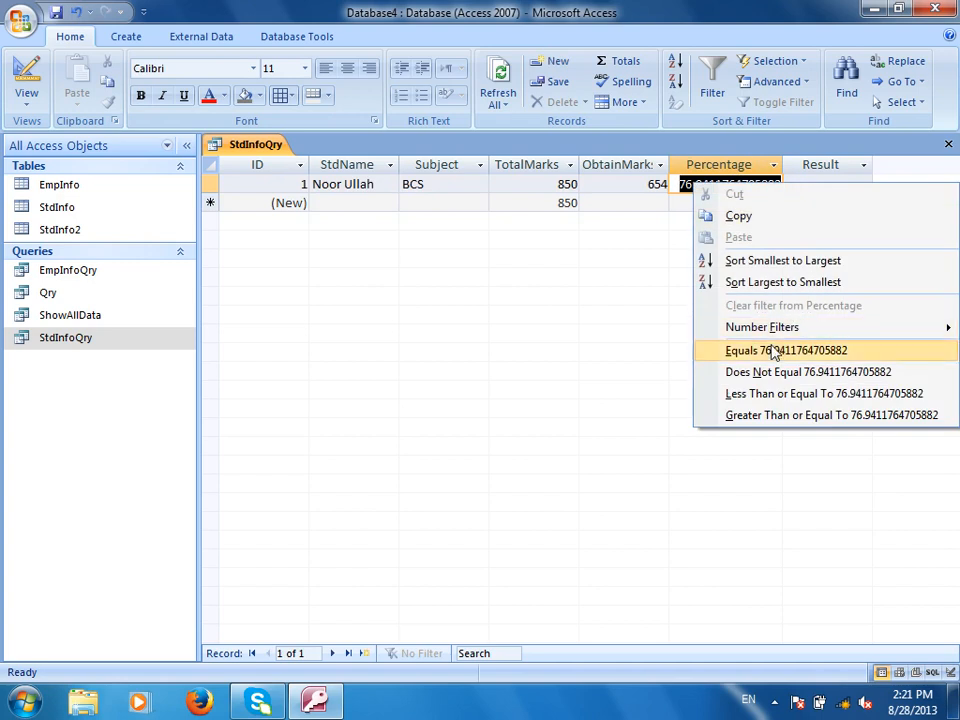
{"action": "left_click", "coordinate": [477, 350]}
{"action": "left_click", "coordinate": [729, 184]}
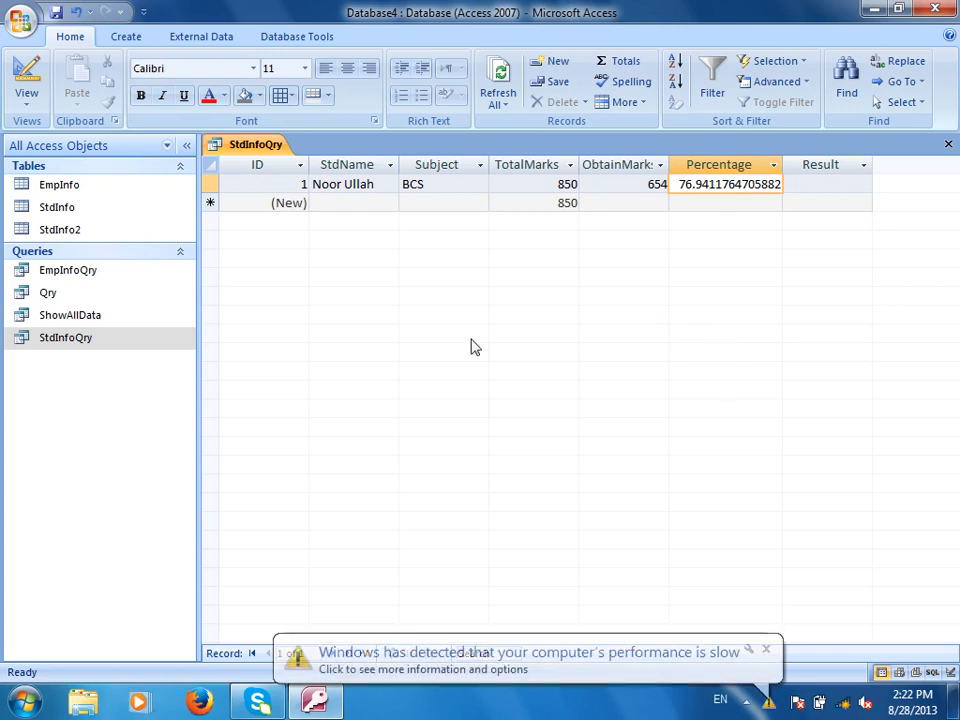
Switch StdInfoQry to Design view and dismiss the Windows performance notification.
{"action": "left_click", "coordinate": [12, 66]}
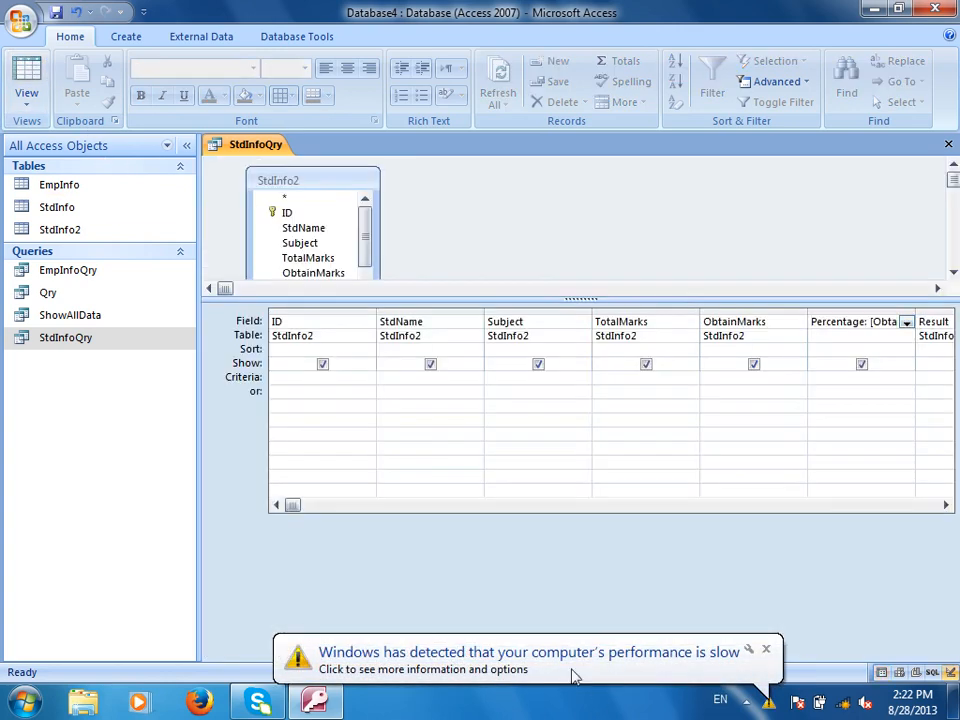
{"action": "left_click", "coordinate": [520, 660]}
{"action": "left_click", "coordinate": [540, 352]}
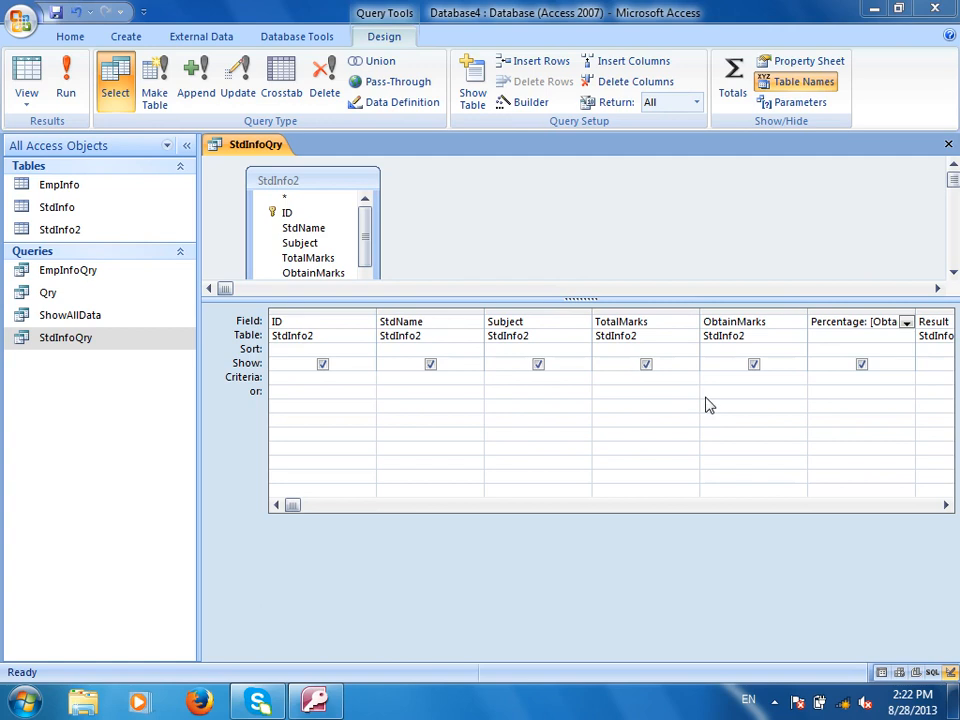
Wrap the Percentage expression in Round with 0 decimals in the Expression Builder: Round([ObtainMarks]*100/[TotalMarks],0).
{"action": "right_click", "coordinate": [849, 323]}
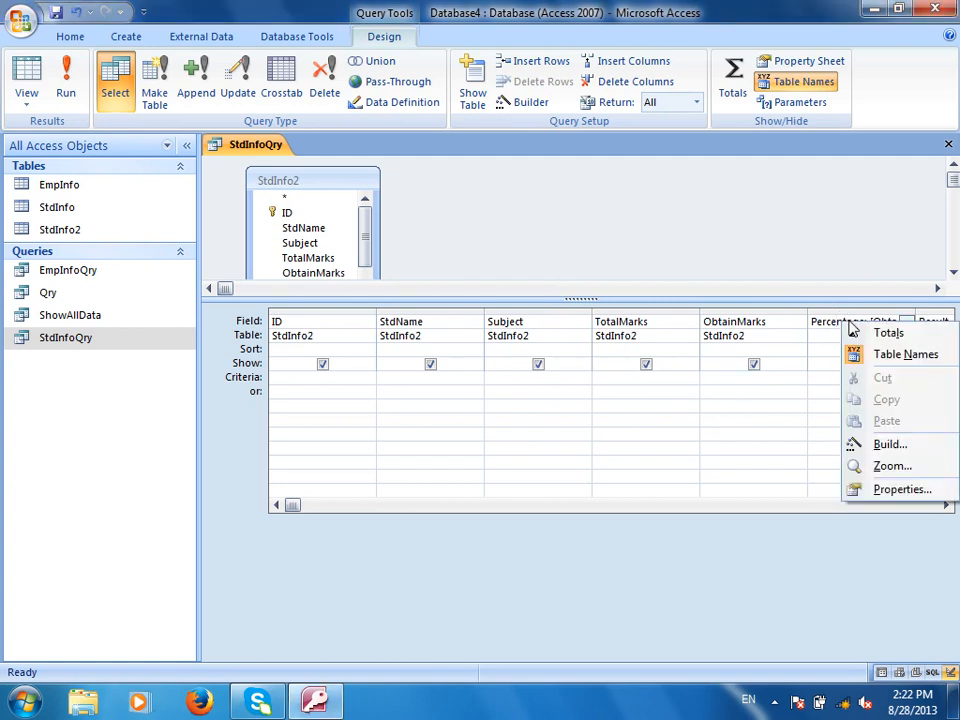
{"action": "left_click", "coordinate": [893, 448]}
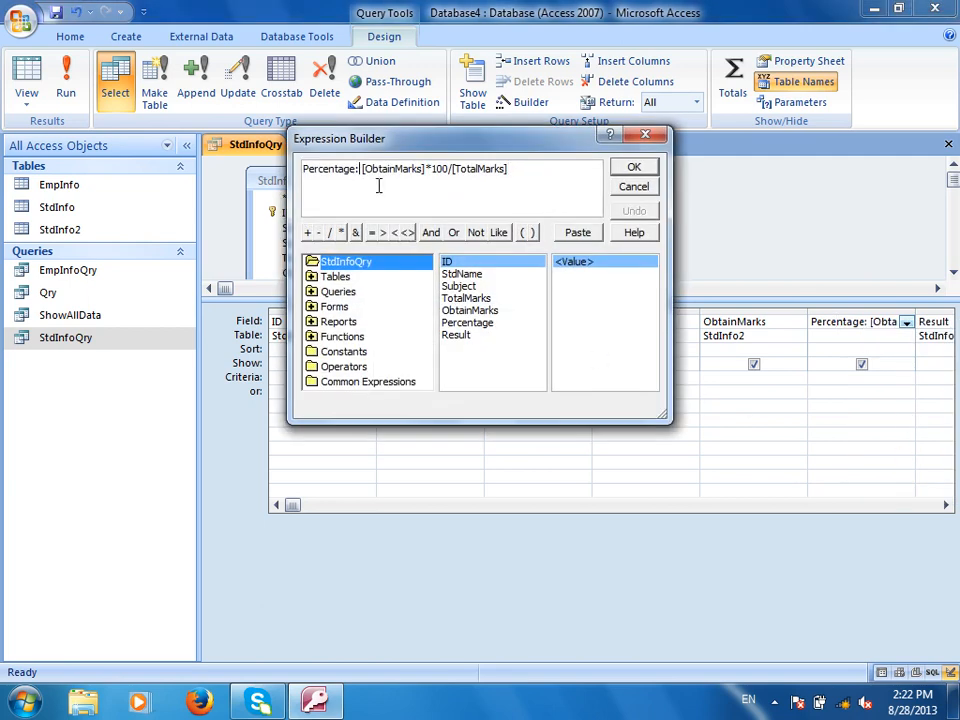
{"action": "type", "text": "Round("}
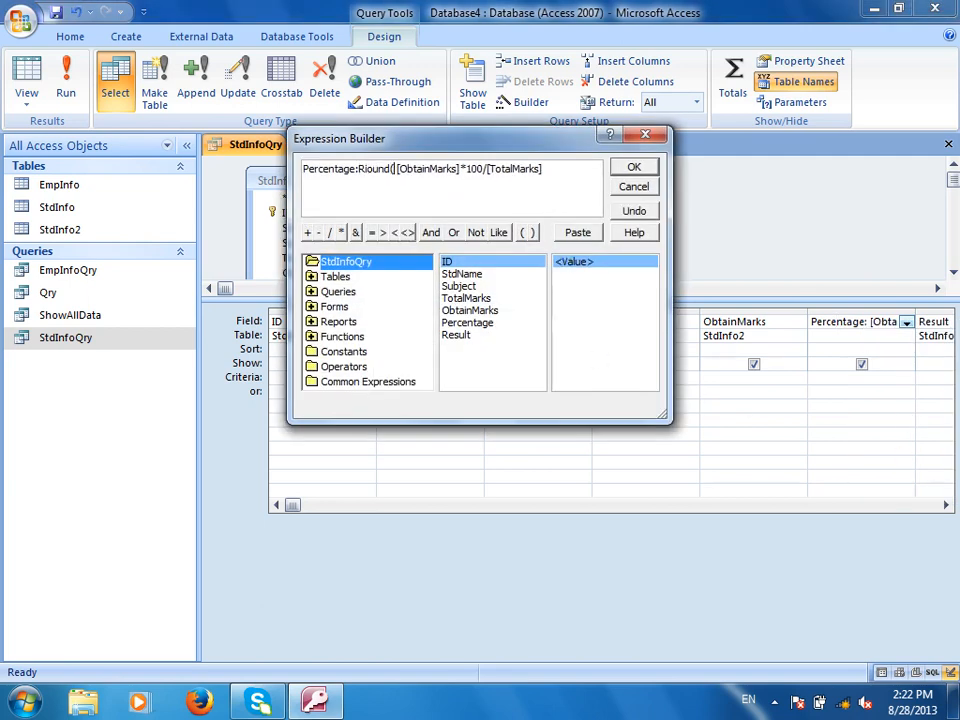
{"action": "key", "text": "BackSpace"}
{"action": "key", "text": "BackSpace"}
{"action": "key", "text": "BackSpace"}
{"action": "key", "text": "BackSpace"}
{"action": "key", "text": "BackSpace"}
{"action": "type", "text": "ound"}
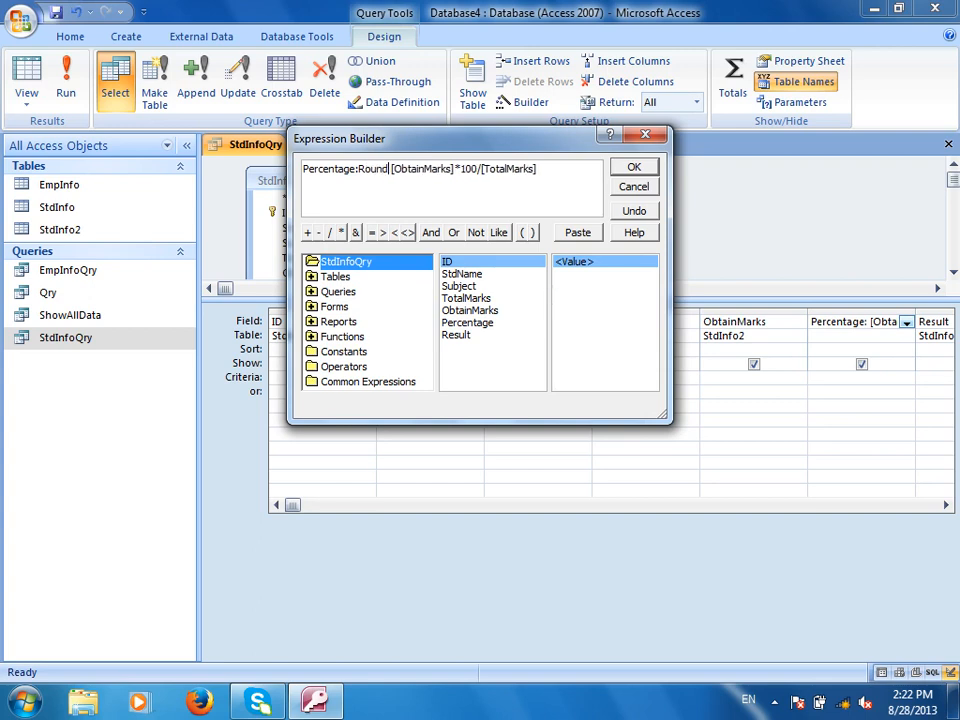
{"action": "type", "text": "("}
{"action": "left_click", "coordinate": [563, 183]}
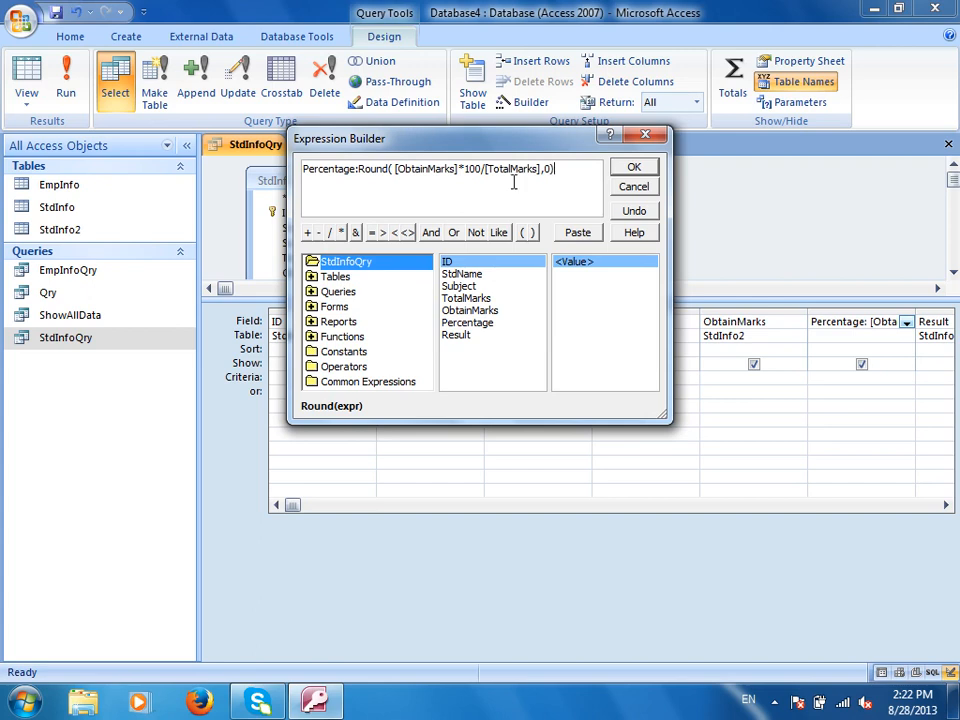
{"action": "key", "text": "ctrl+a"}
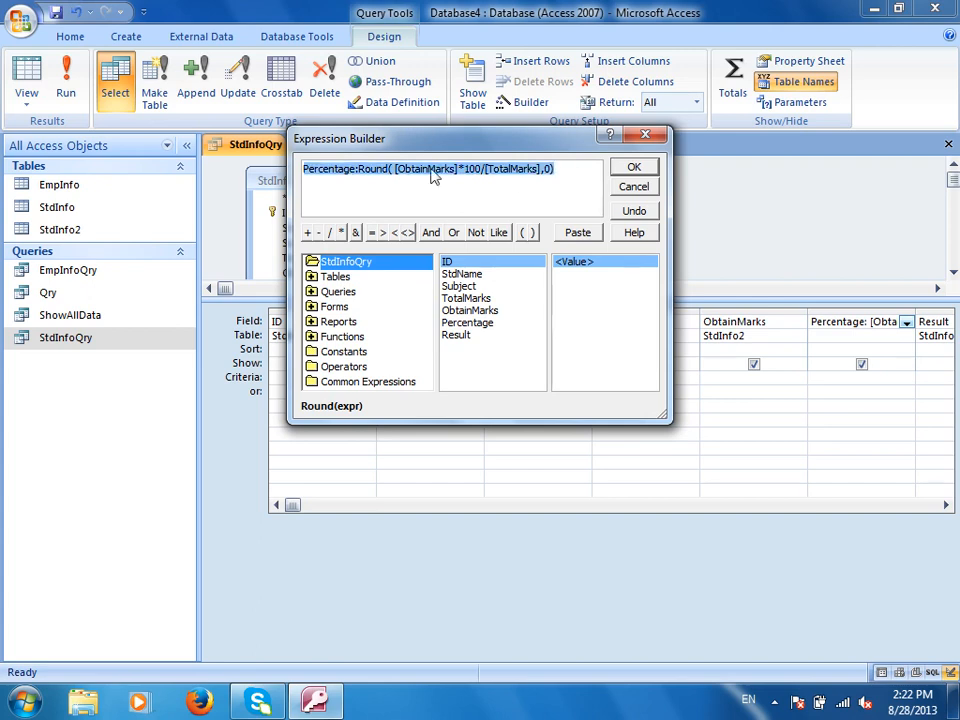
{"action": "left_click", "coordinate": [634, 167]}
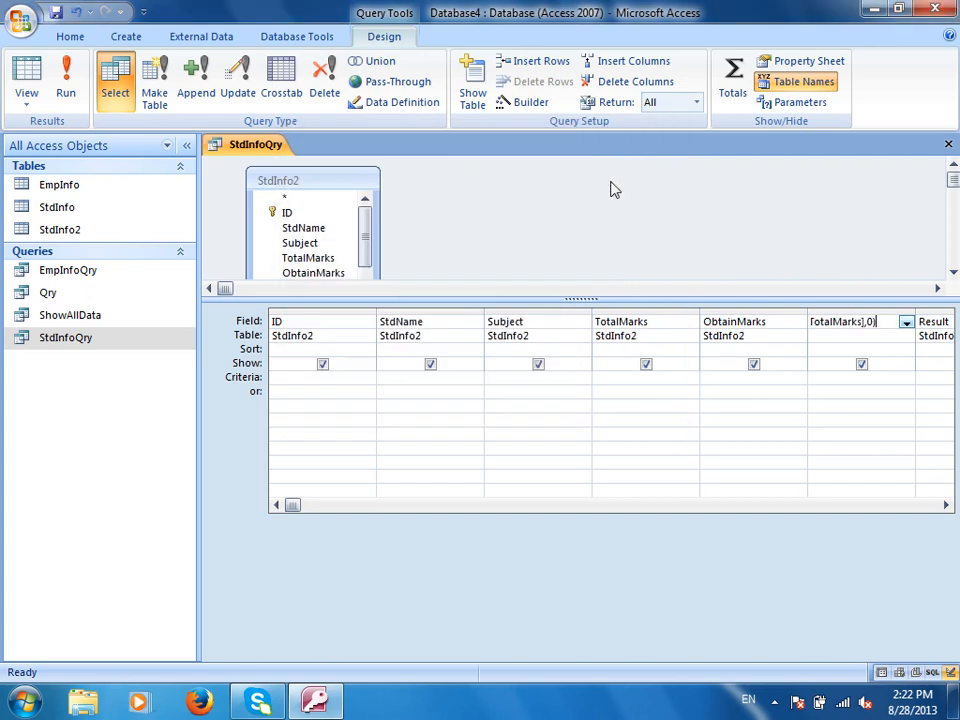
Review the Percentage expression in the Zoom box with its font set to Bold, size 16.
{"action": "right_click", "coordinate": [835, 324]}
{"action": "left_click", "coordinate": [884, 466]}
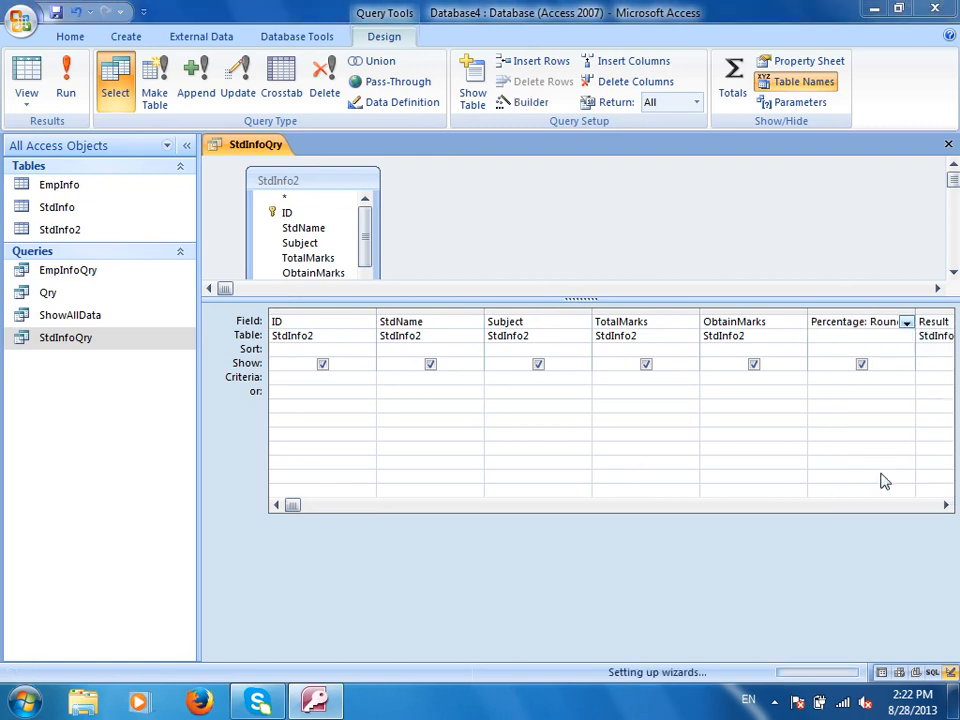
{"action": "left_click", "coordinate": [507, 452]}
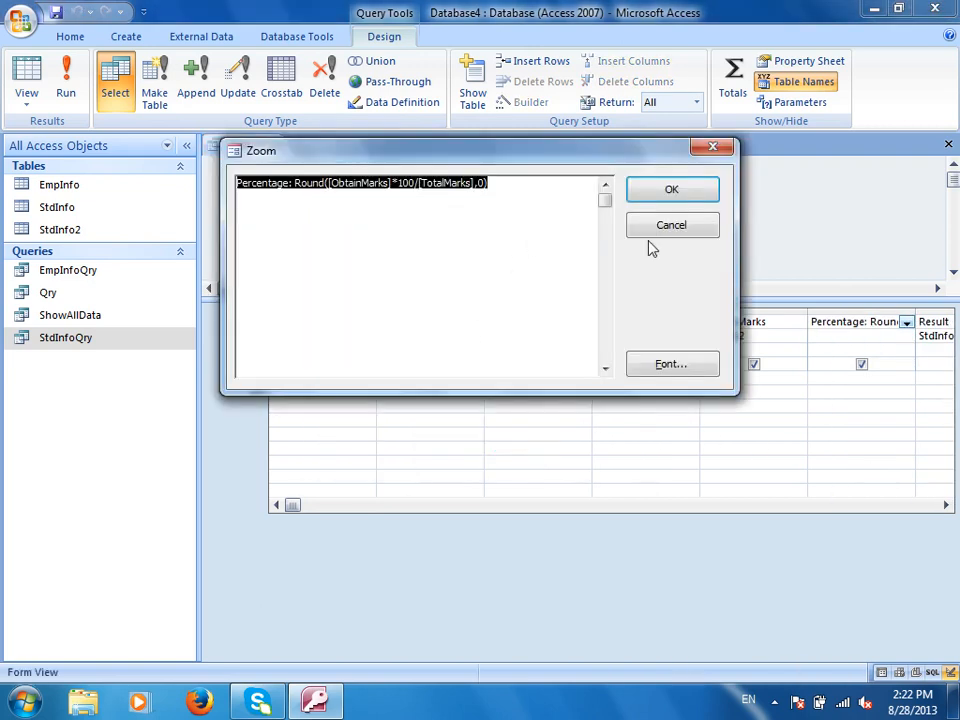
{"action": "left_click", "coordinate": [677, 366]}
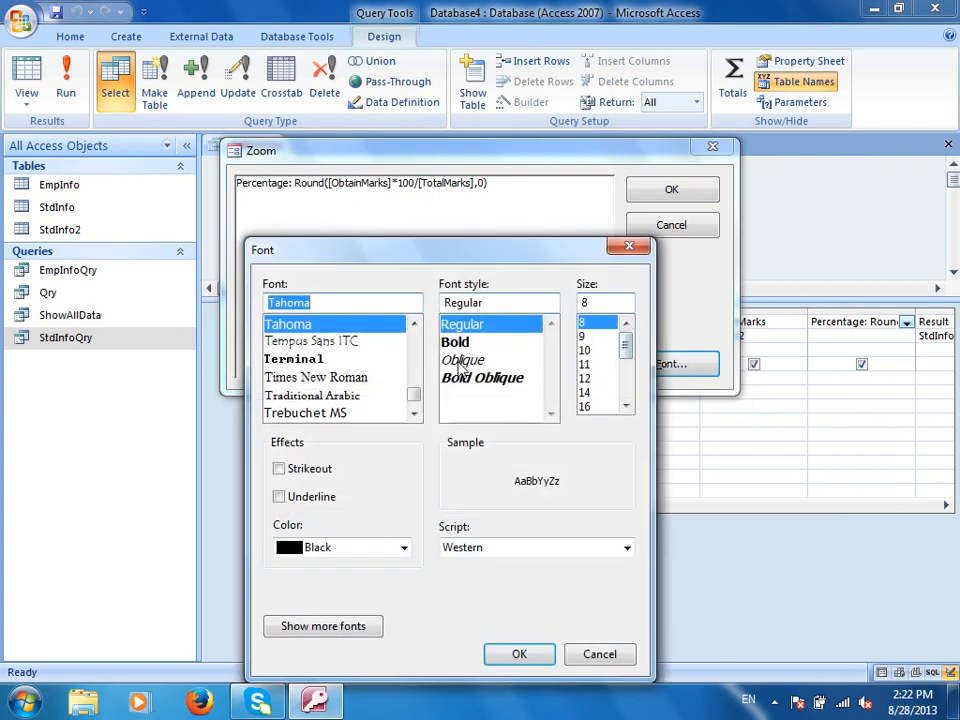
{"action": "left_click", "coordinate": [488, 360]}
{"action": "left_click", "coordinate": [488, 345]}
{"action": "left_click", "coordinate": [592, 406]}
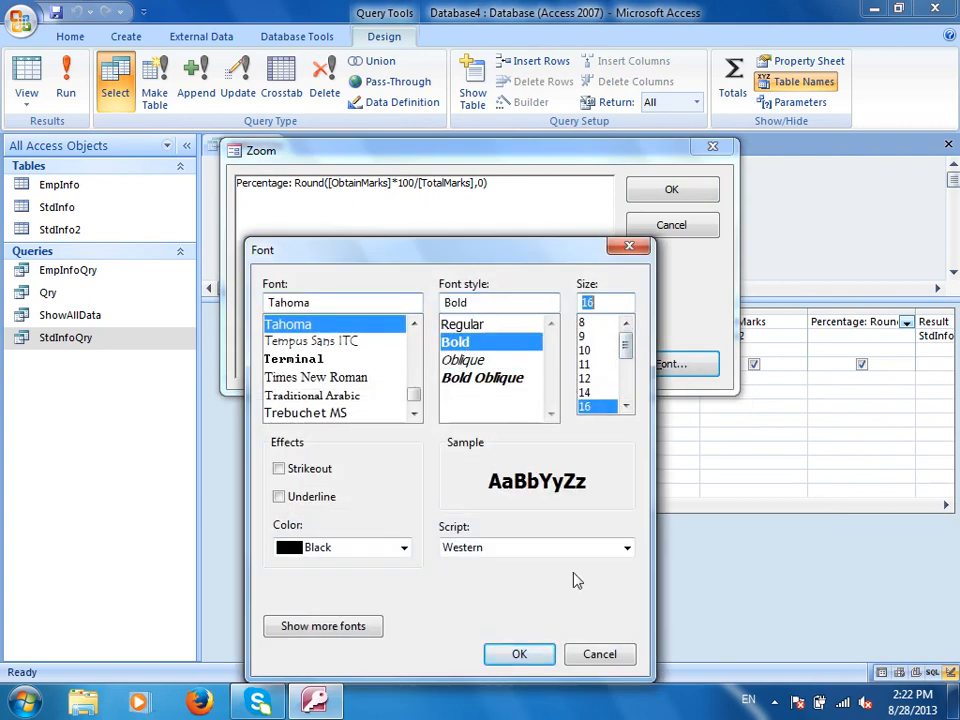
{"action": "left_click", "coordinate": [519, 654]}
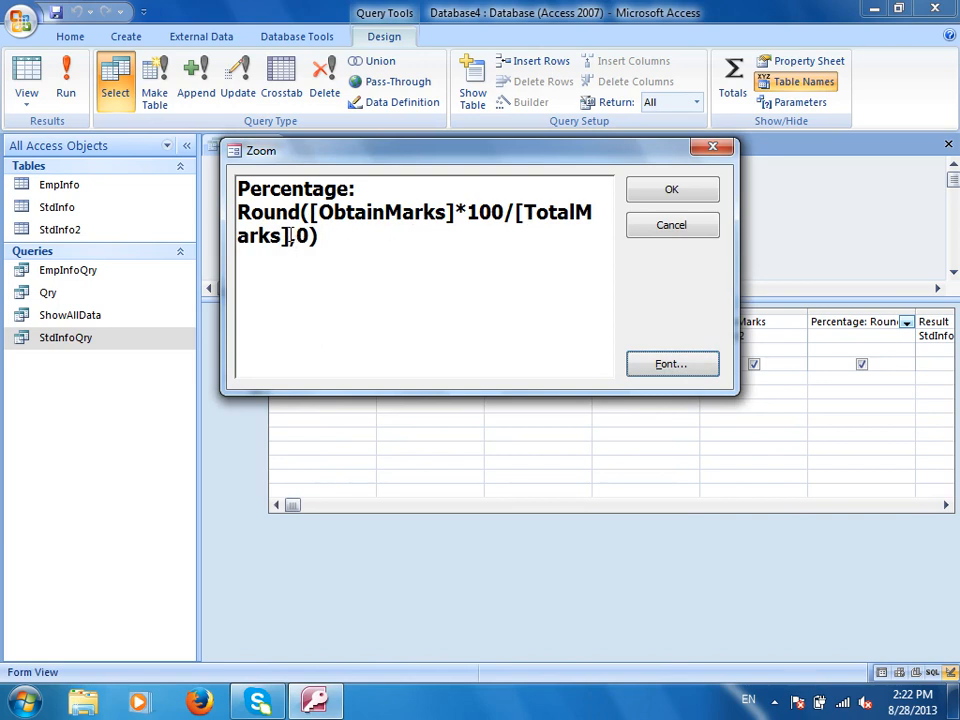
{"action": "left_click", "coordinate": [679, 193]}
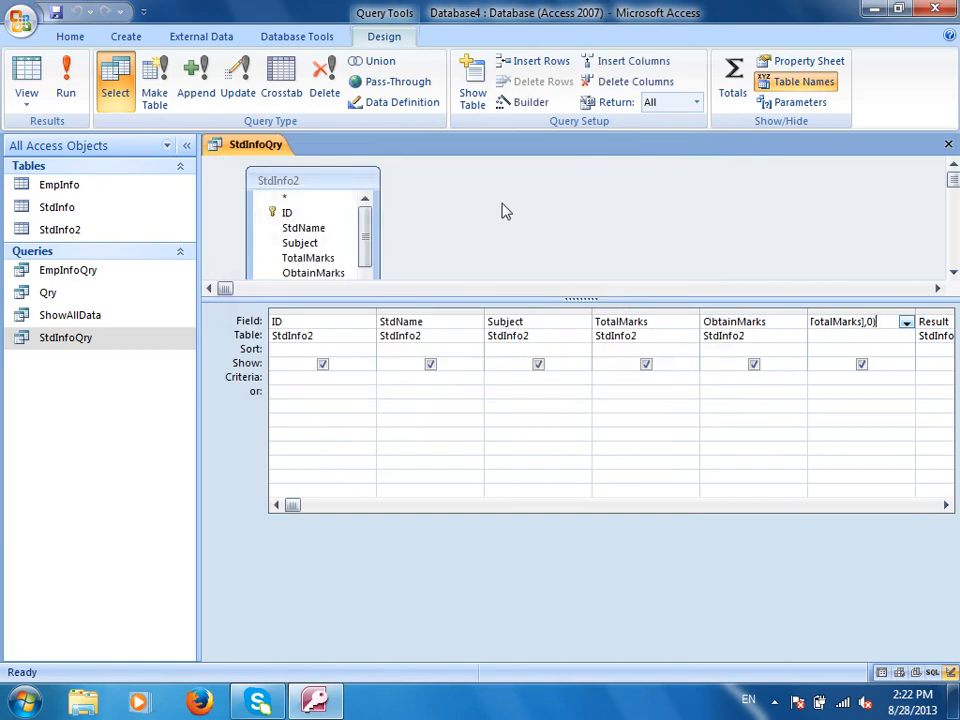
Save StdInfoQry and run it to check the rounded Percentage.
{"action": "left_click", "coordinate": [50, 12]}
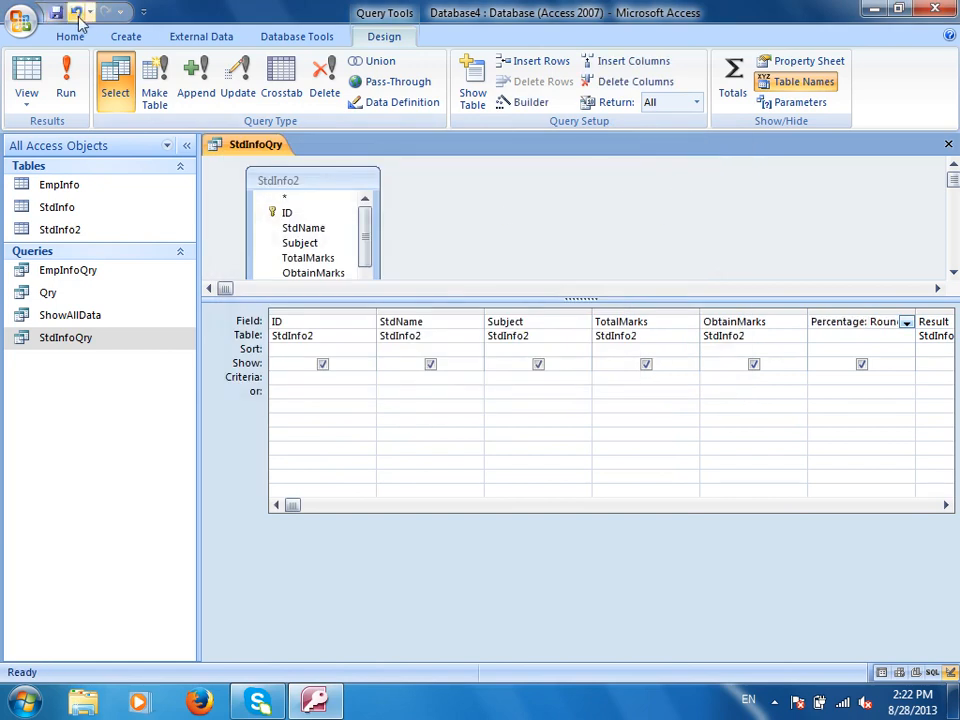
{"action": "left_click", "coordinate": [65, 85]}
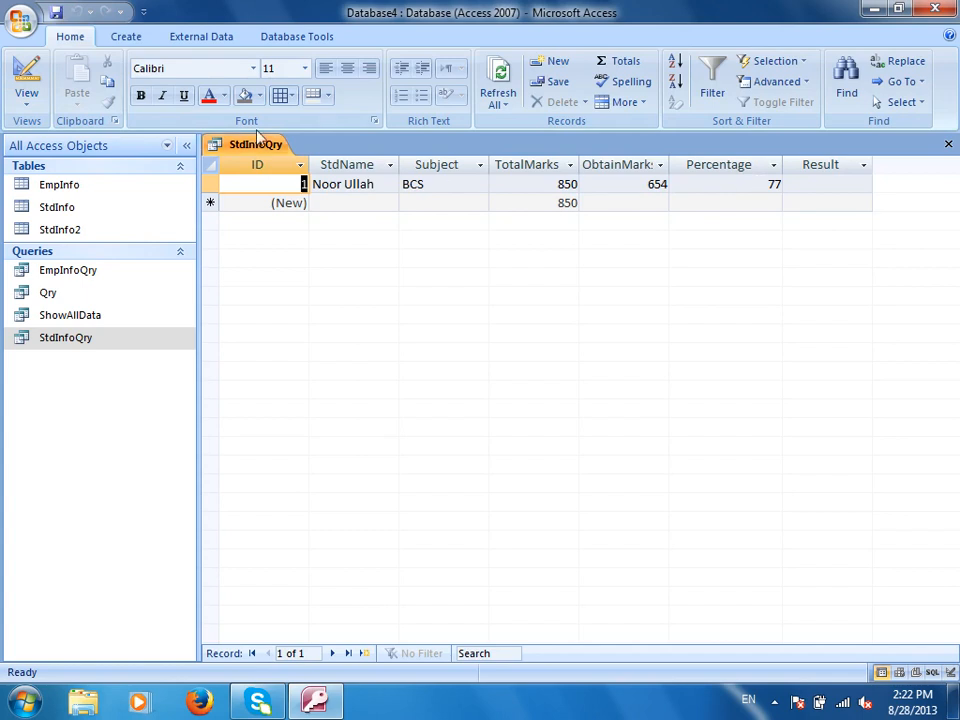
In StdInfoQry's Design view, build the Result field in the Expression Builder as Result:IIF([Percentage]>33,""Pass","Fail").
{"action": "left_click", "coordinate": [26, 68]}
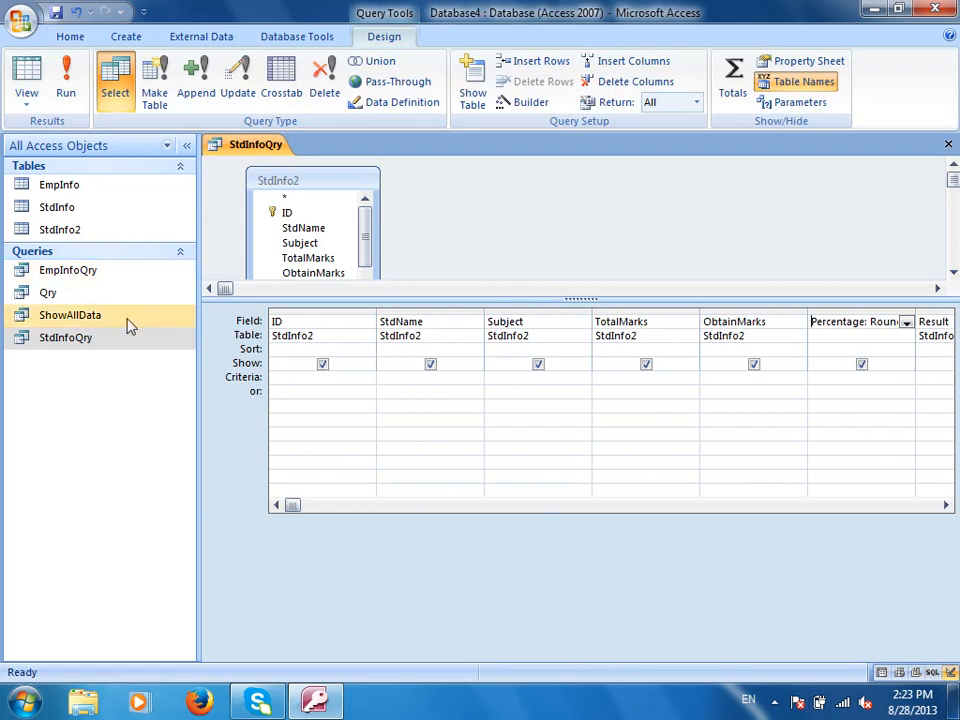
{"action": "left_click", "coordinate": [186, 146]}
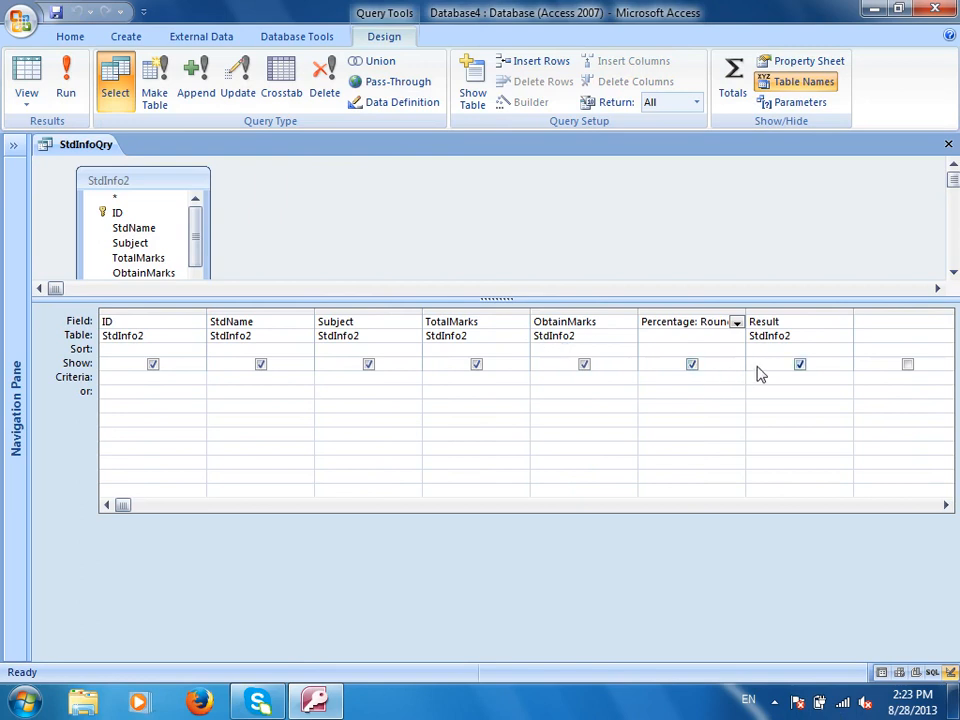
{"action": "right_click", "coordinate": [793, 324]}
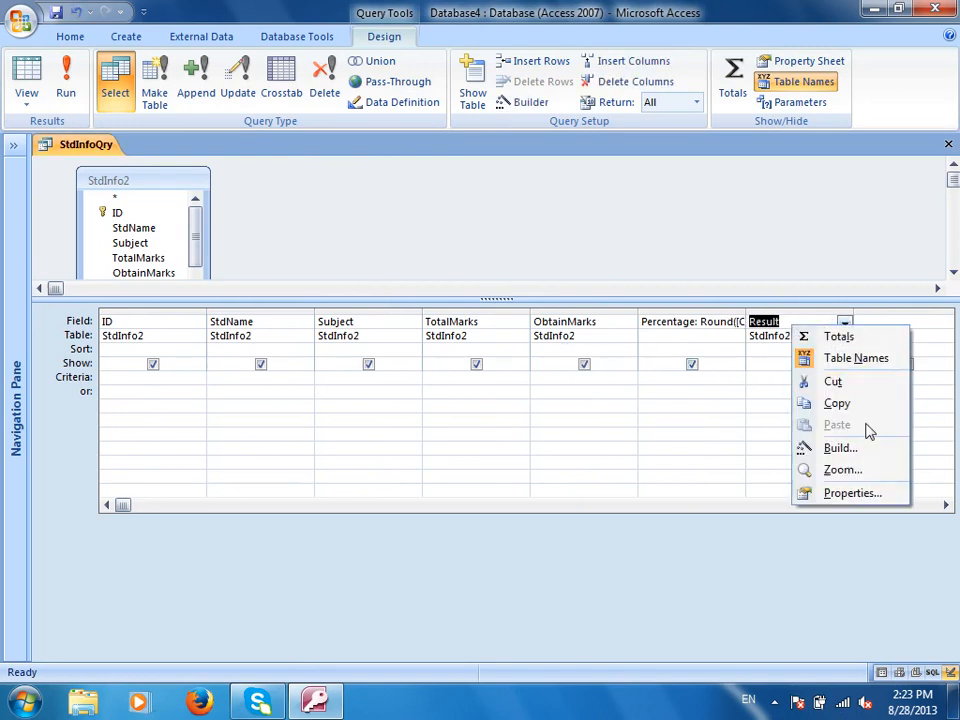
{"action": "left_click", "coordinate": [828, 448]}
{"action": "type", "text": ":IIF("}
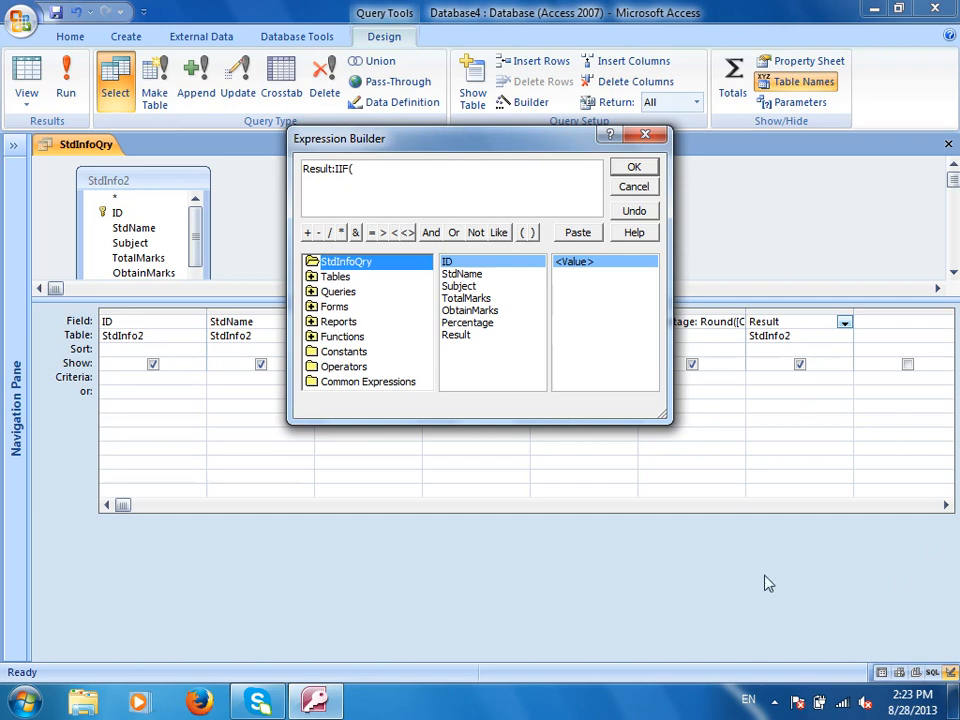
{"action": "left_click", "coordinate": [486, 324]}
{"action": "double_click", "coordinate": [486, 324]}
{"action": "type", "text": ">33,\"\"Pass\",\"Fail\""}
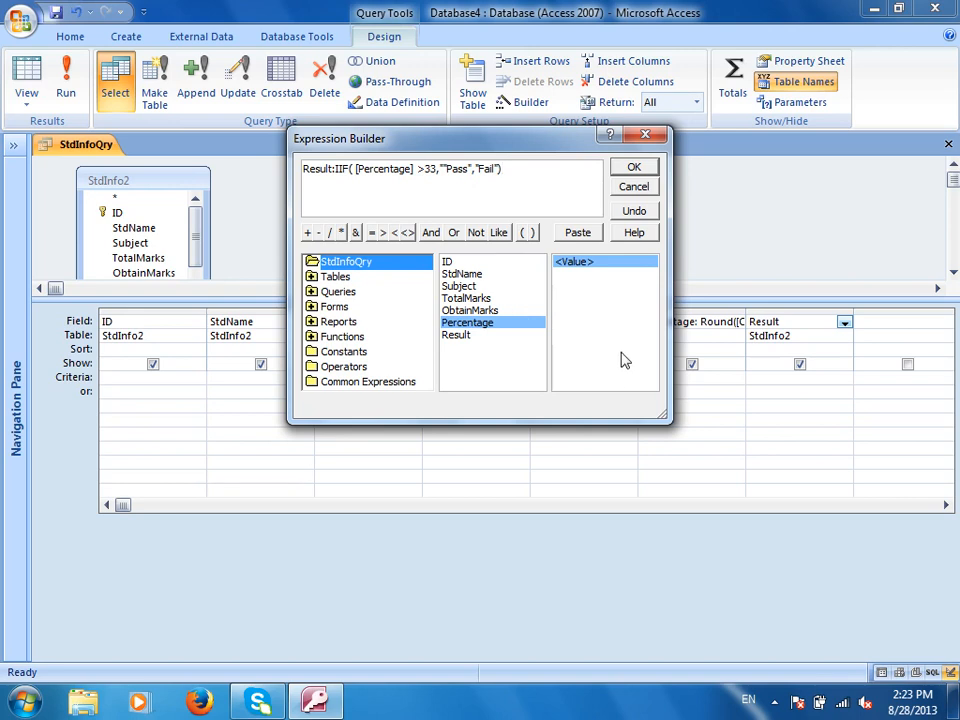
{"action": "left_click", "coordinate": [637, 170]}
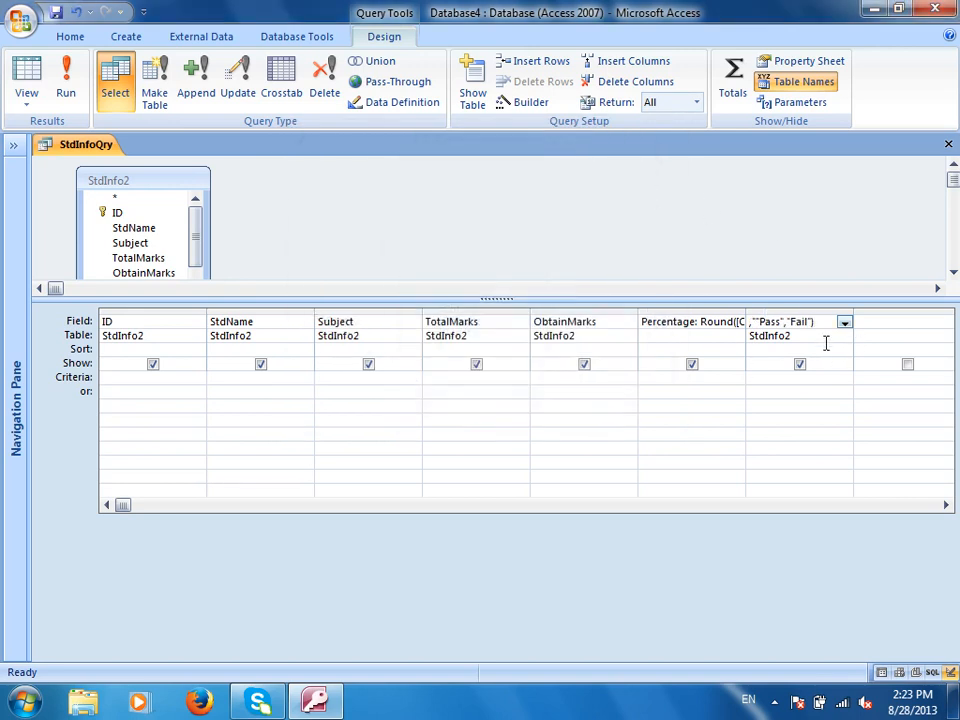
{"action": "left_click", "coordinate": [468, 404]}
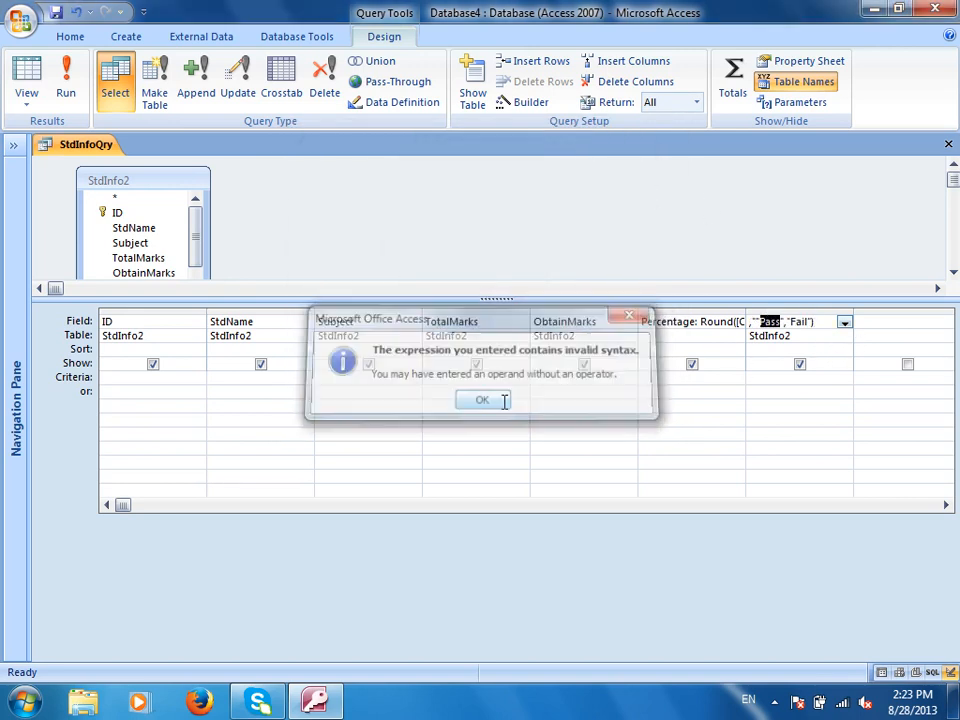
Correct the quotation marks in the Result expression so that it reads Result:IIF([Percentage]>33,"Pass","Fail").
{"action": "right_click", "coordinate": [781, 320]}
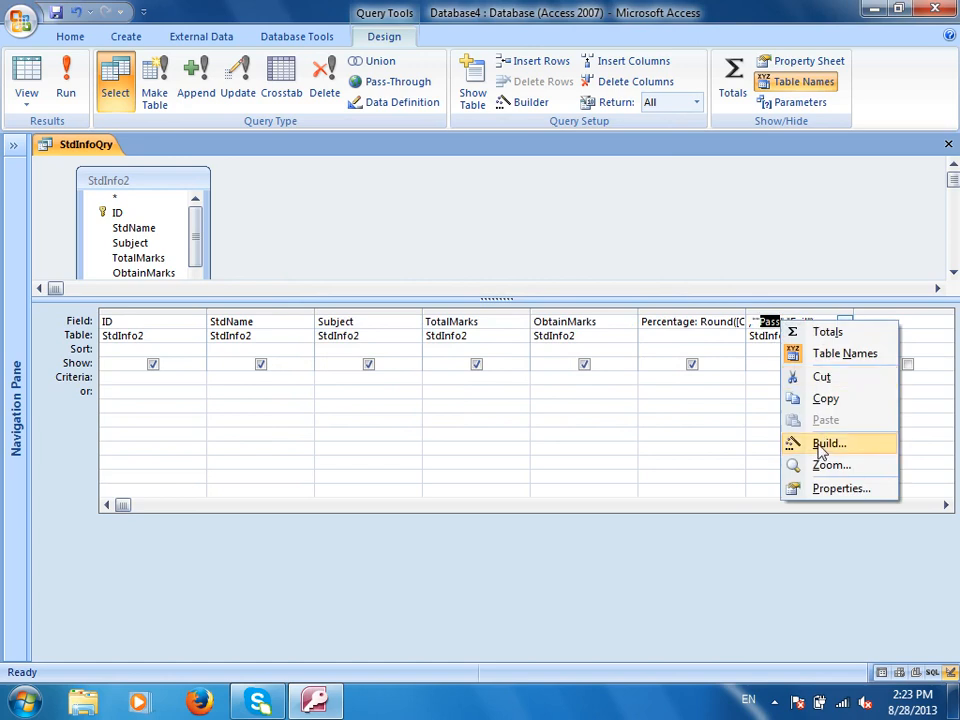
{"action": "left_click", "coordinate": [824, 443]}
{"action": "left_click_drag", "start_coordinate": [512, 168], "coordinate": [440, 169]}
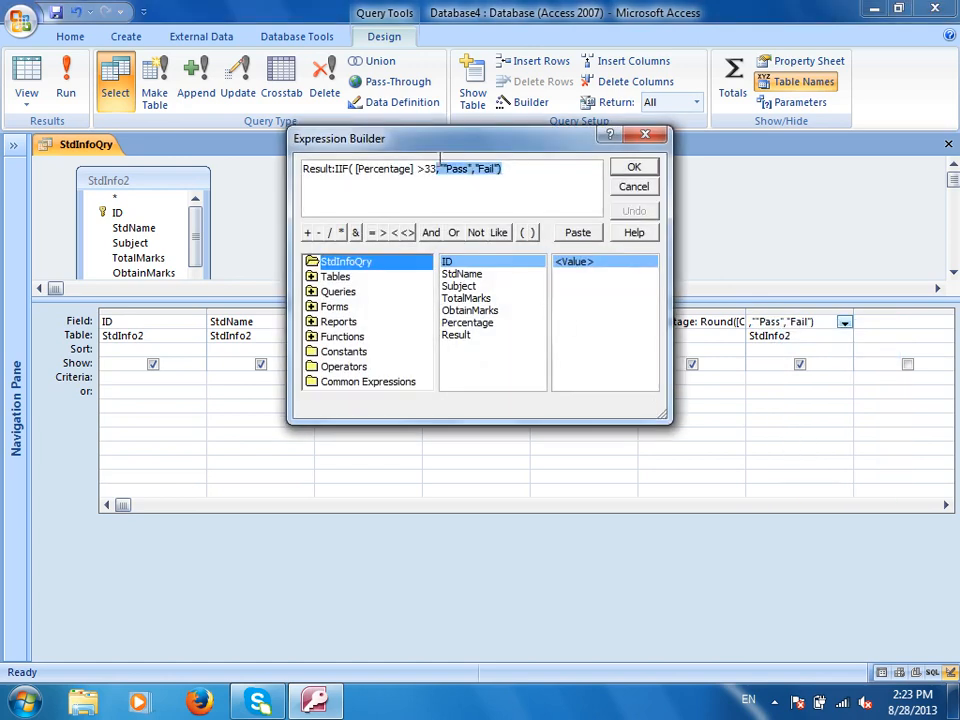
{"action": "key", "text": "Delete"}
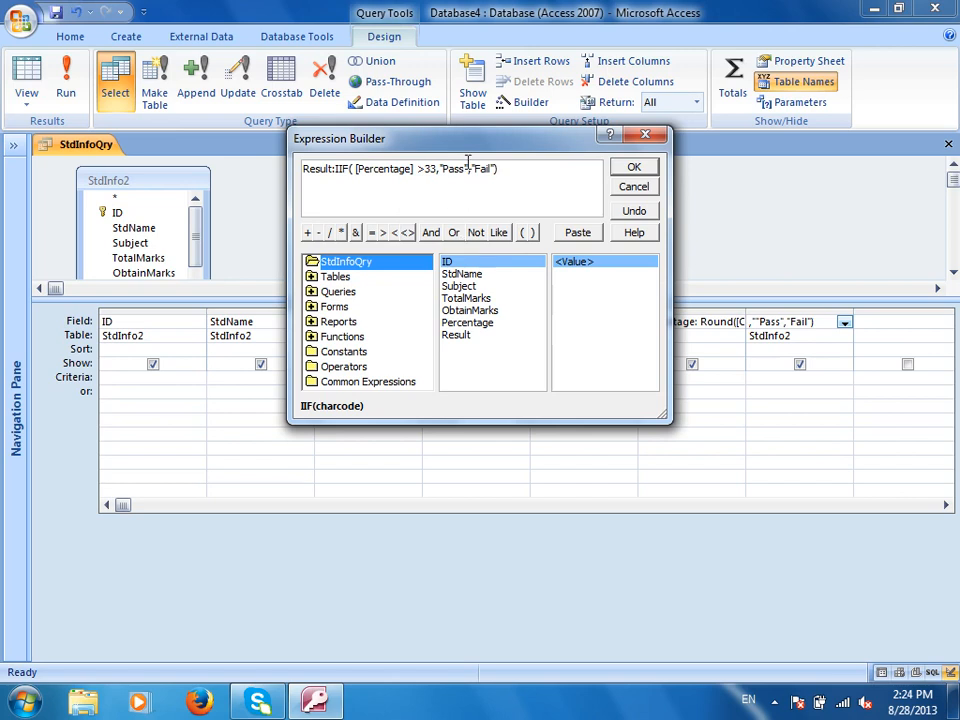
{"action": "left_click", "coordinate": [634, 168]}
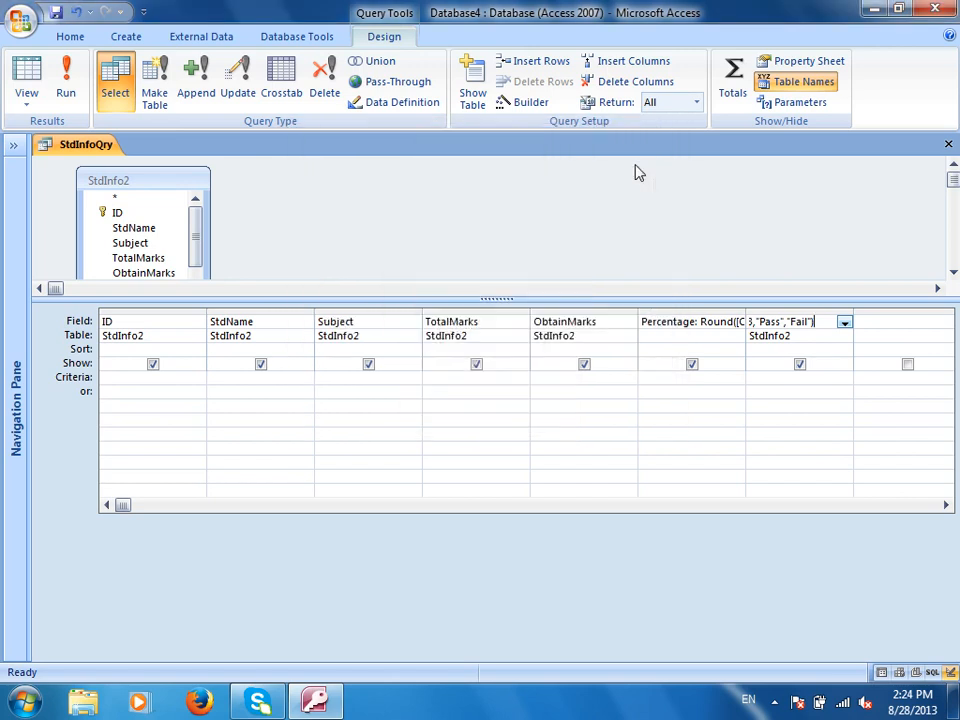
Review the full Result expression in the Zoom box.
{"action": "right_click", "coordinate": [789, 321]}
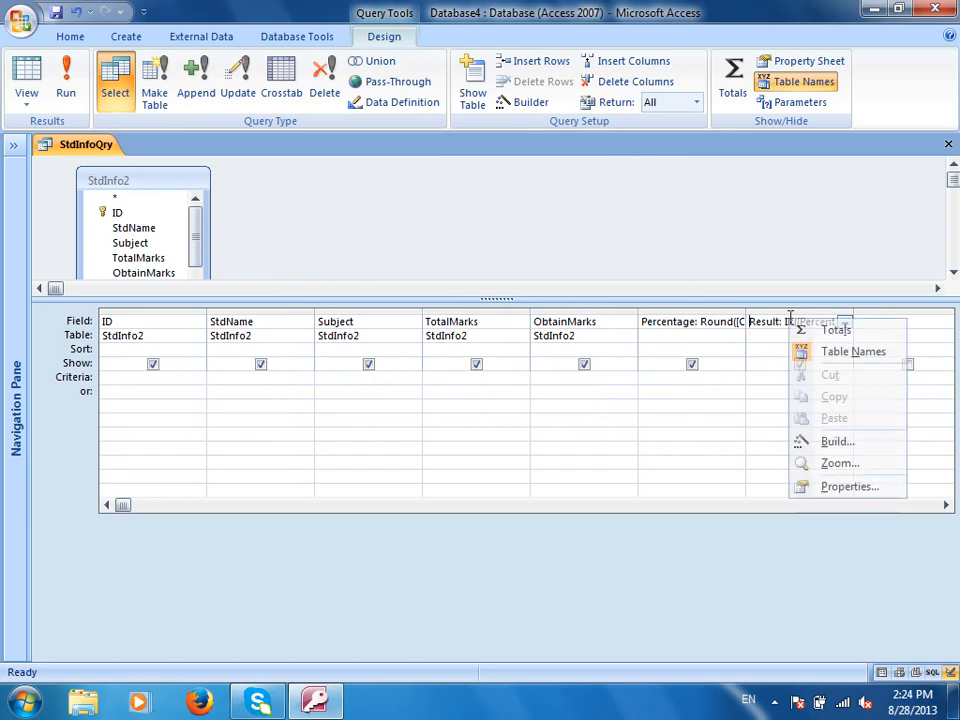
{"action": "left_click", "coordinate": [859, 461]}
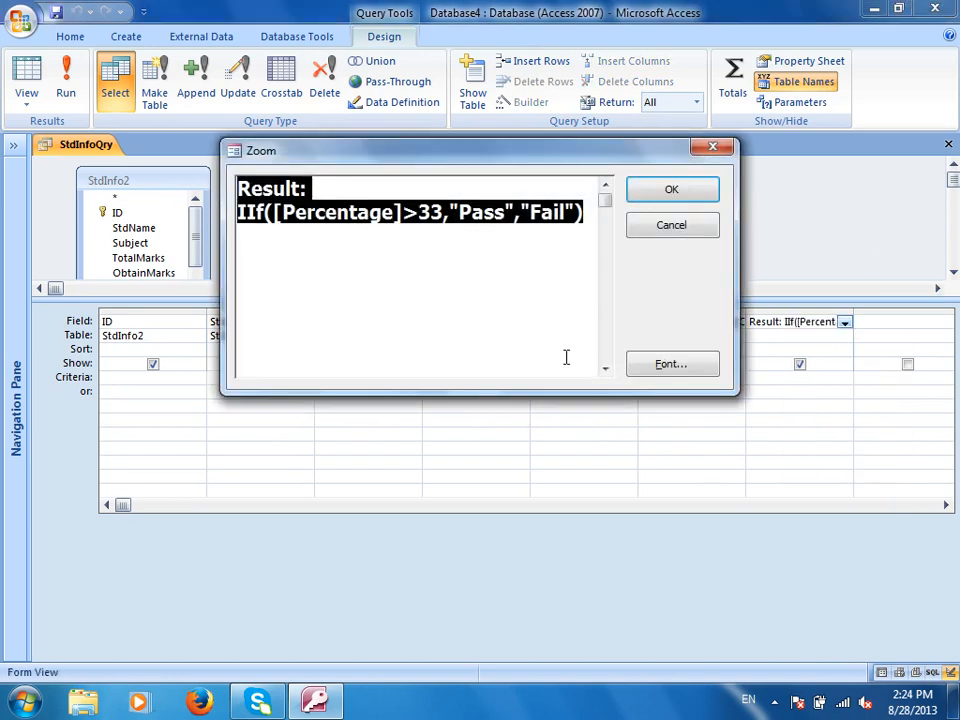
{"action": "left_click", "coordinate": [371, 283]}
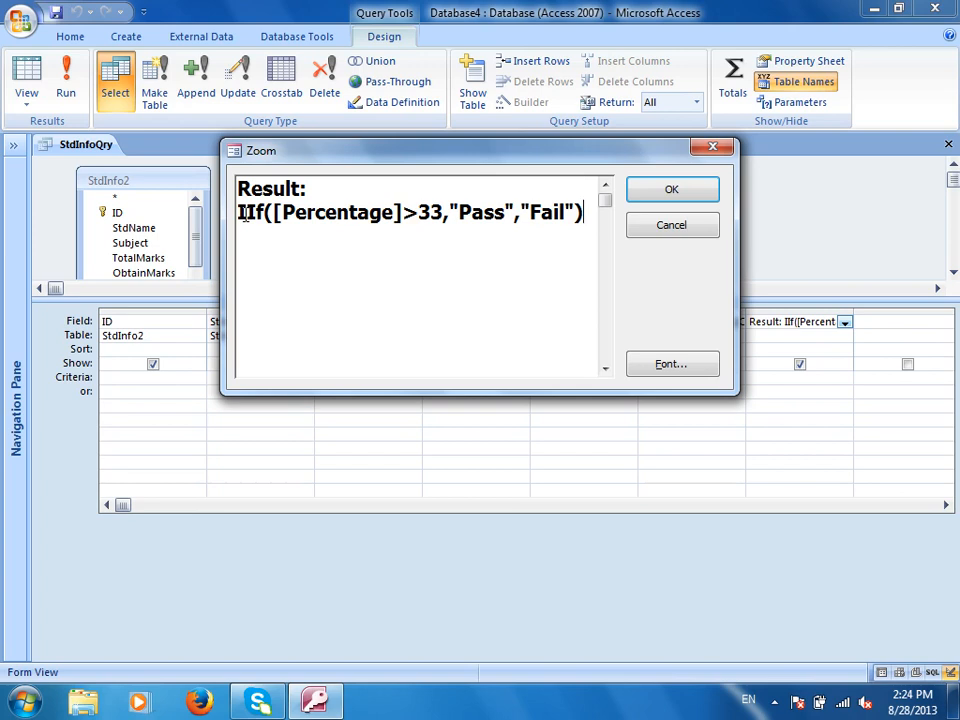
{"action": "left_click", "coordinate": [677, 190]}
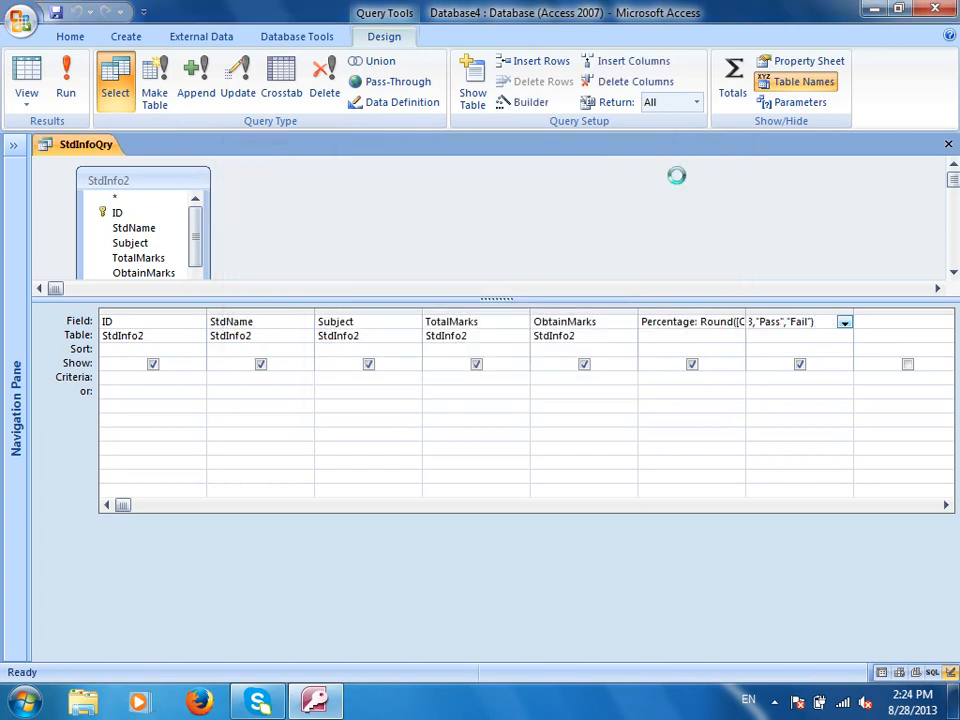
Run StdInfoQry and enter the second student's name in the StdName field of a new record.
{"action": "left_click", "coordinate": [65, 85]}
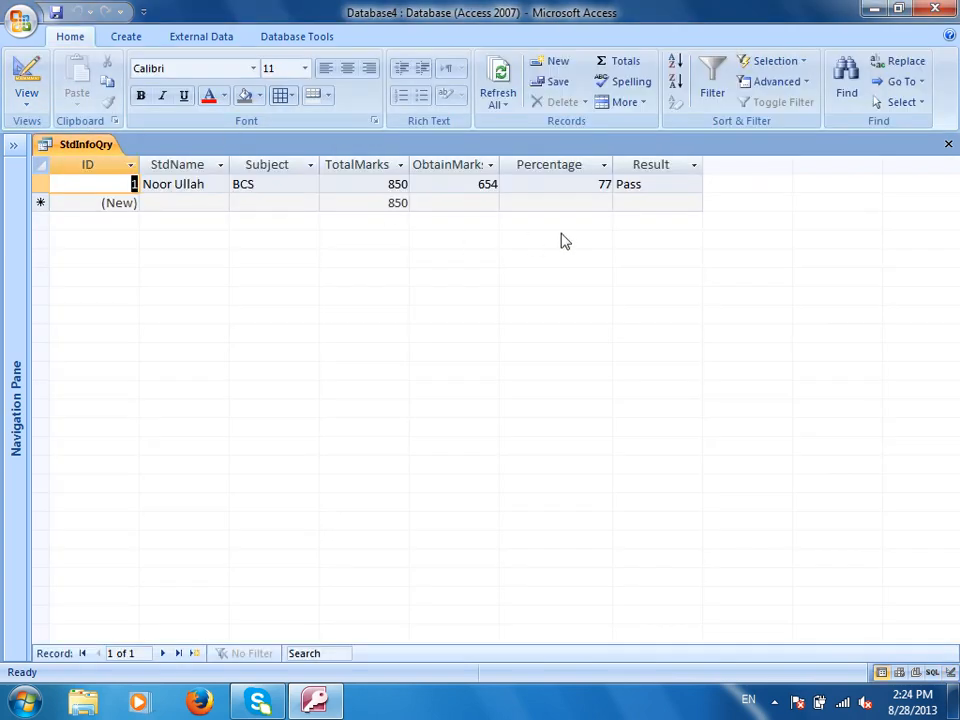
{"action": "left_click", "coordinate": [193, 201]}
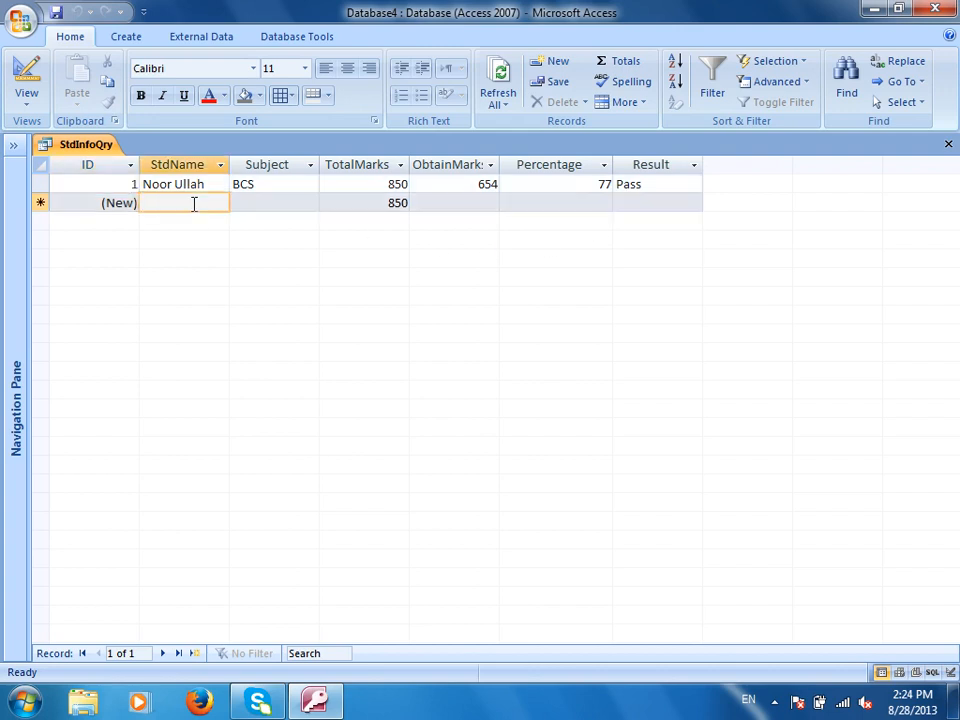
{"action": "type", "text": "Farqoo"}
{"action": "key", "text": "Tab"}
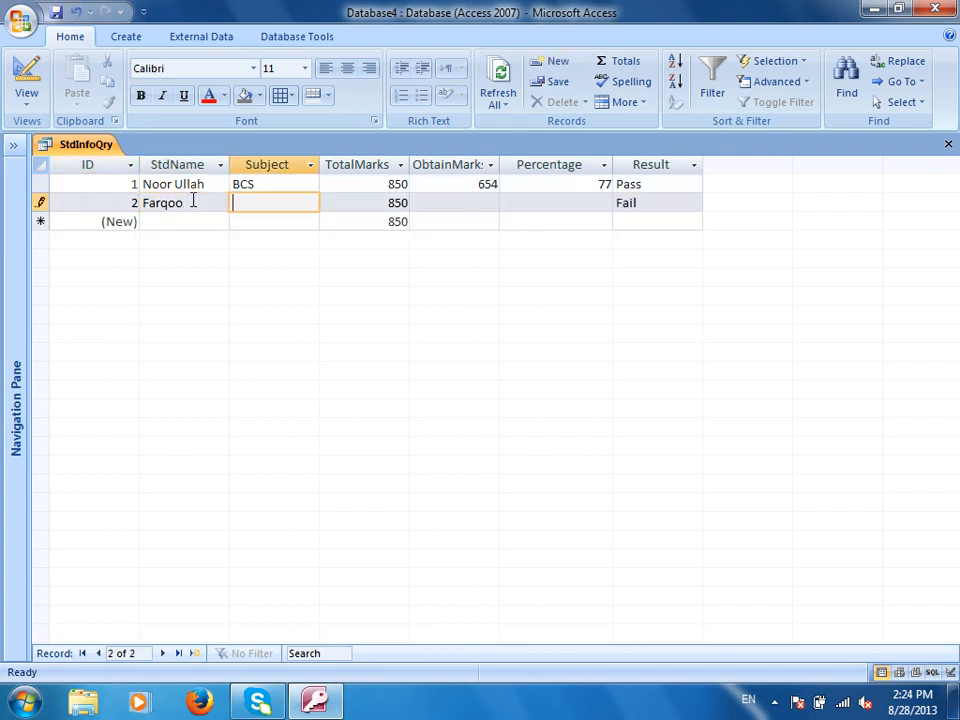
{"action": "key", "text": "shift+Tab"}
{"action": "type", "text": "FA"}
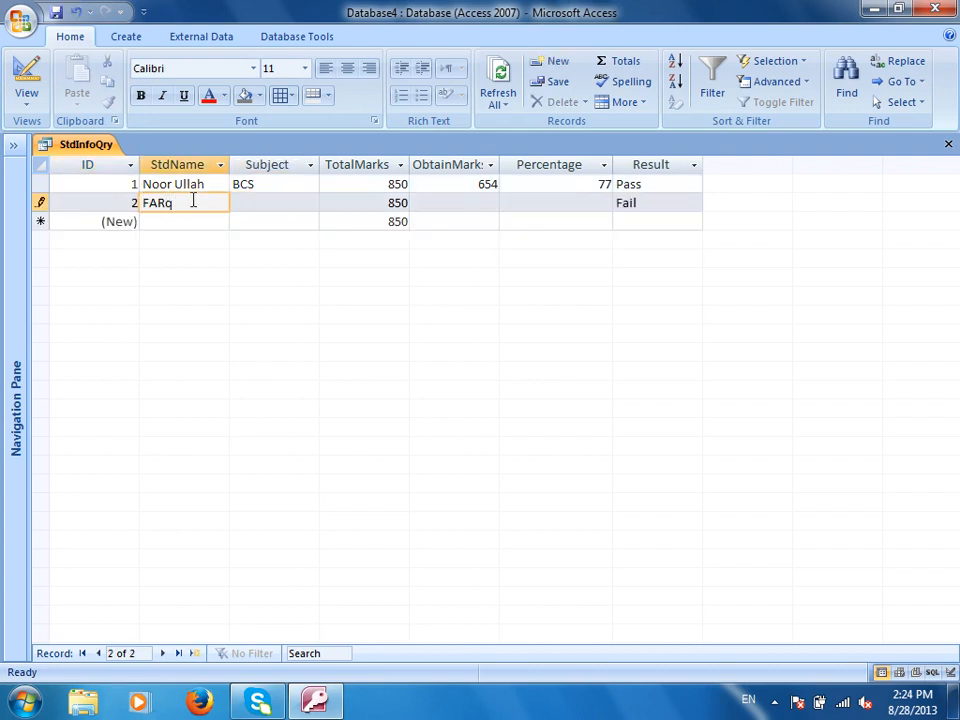
{"action": "type", "text": "rqo"}
{"action": "type", "text": "ooq"}
{"action": "key", "text": "Tab"}
Set the second record's Subject to McS, keeping the default TotalMarks.
{"action": "type", "text": "M"}
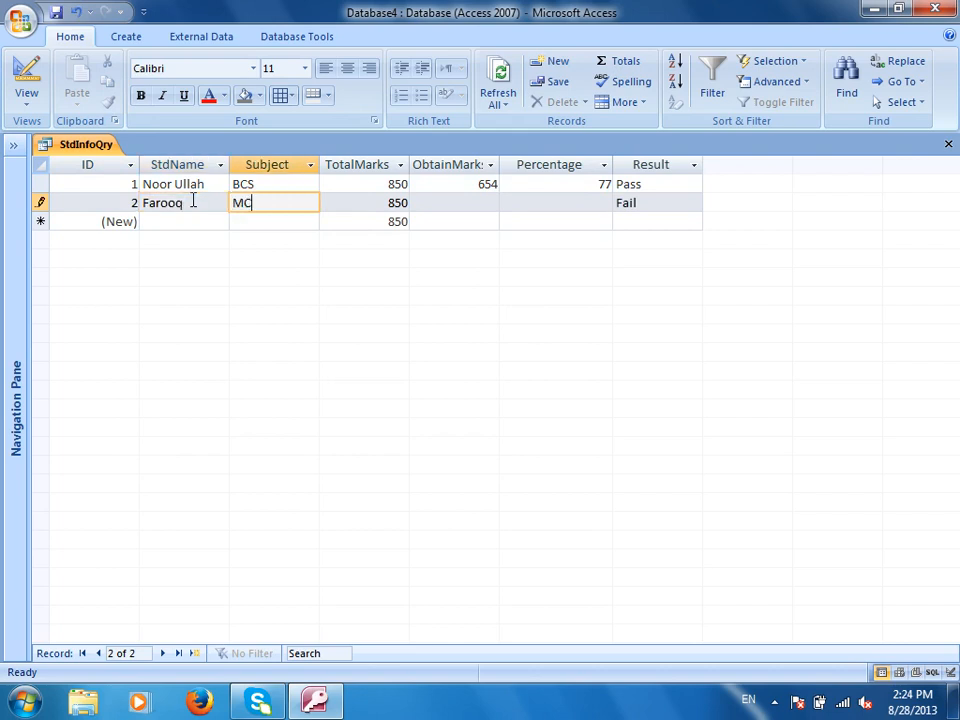
{"action": "type", "text": "C"}
{"action": "key", "text": "Tab"}
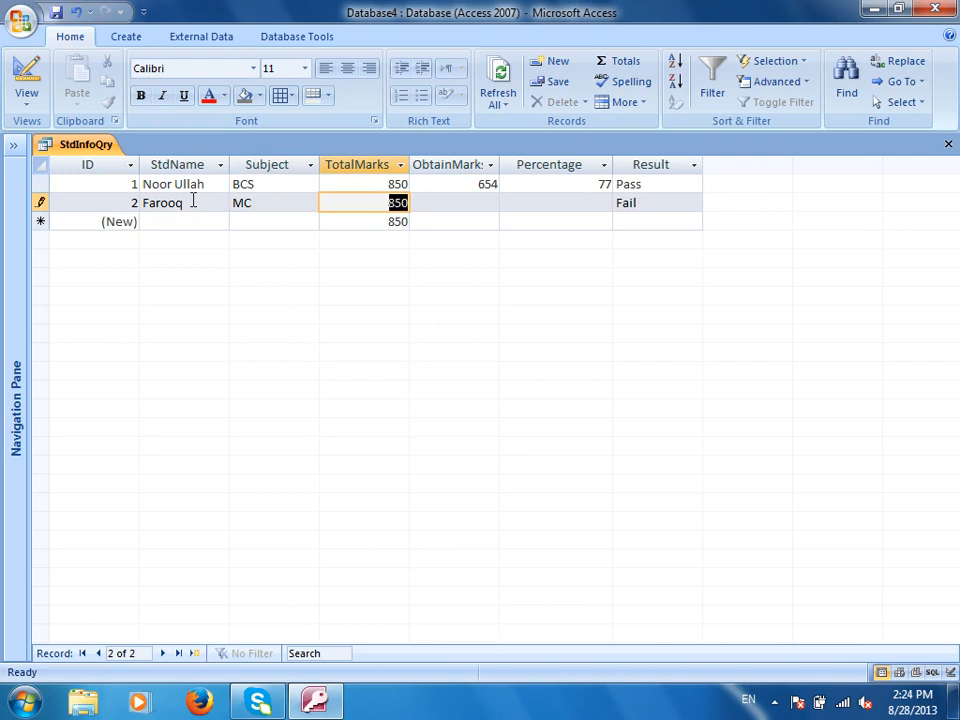
{"action": "key", "text": "shift+Tab"}
{"action": "type", "text": "McS"}
{"action": "key", "text": "Tab"}
{"action": "key", "text": "Tab"}
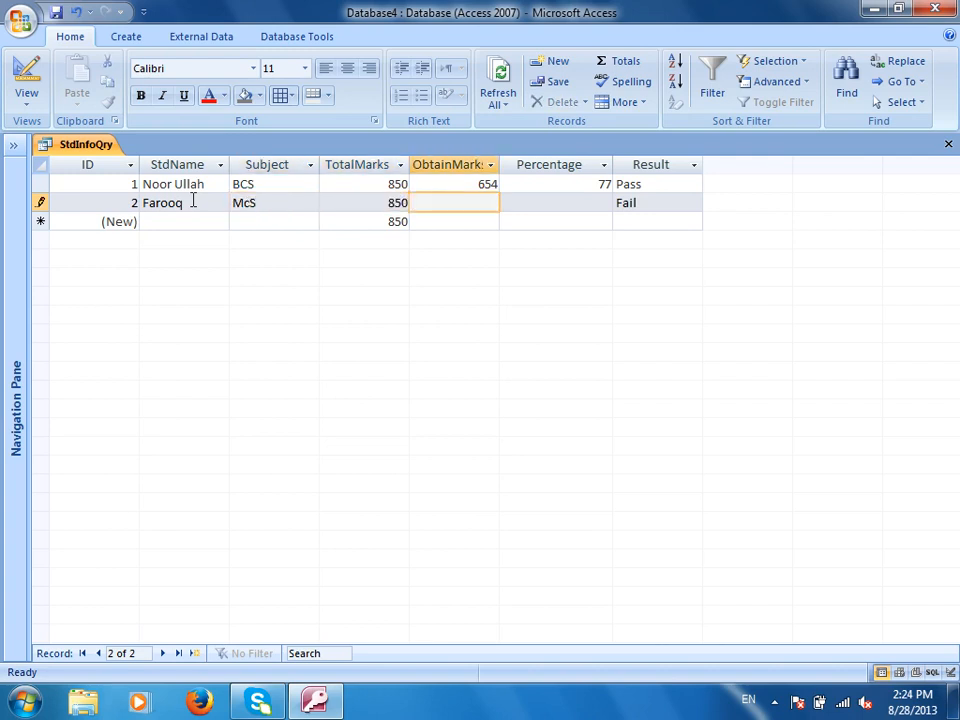
Test the Percentage and Result fields by entering 765 and then 200 as the second record's ObtainMarks.
{"action": "type", "text": "765"}
{"action": "key", "text": "Tab"}
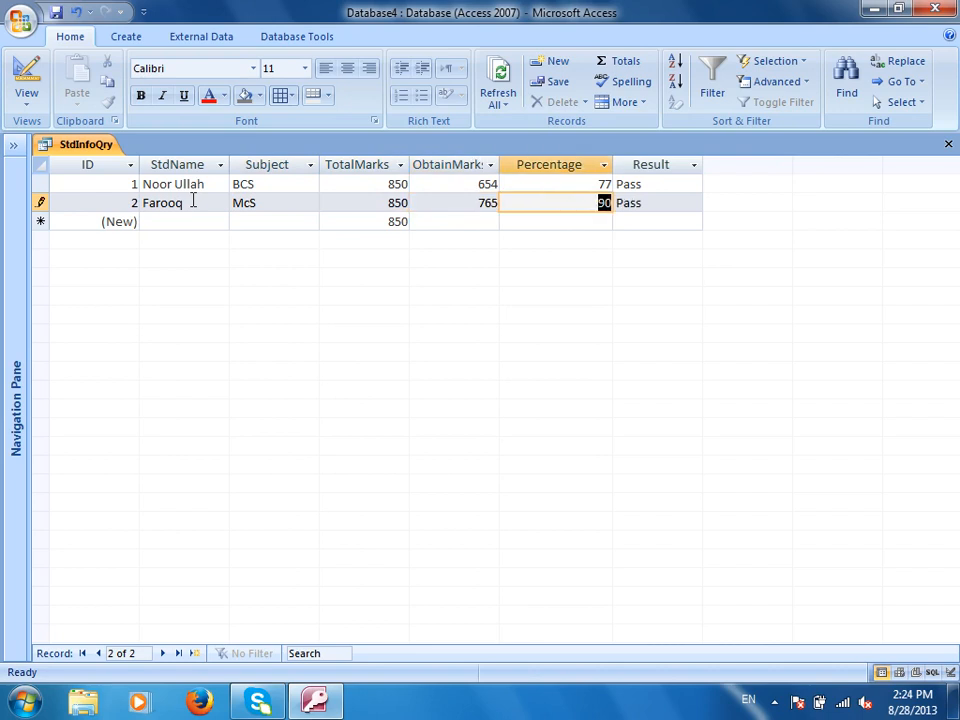
{"action": "key", "text": "shift+Tab"}
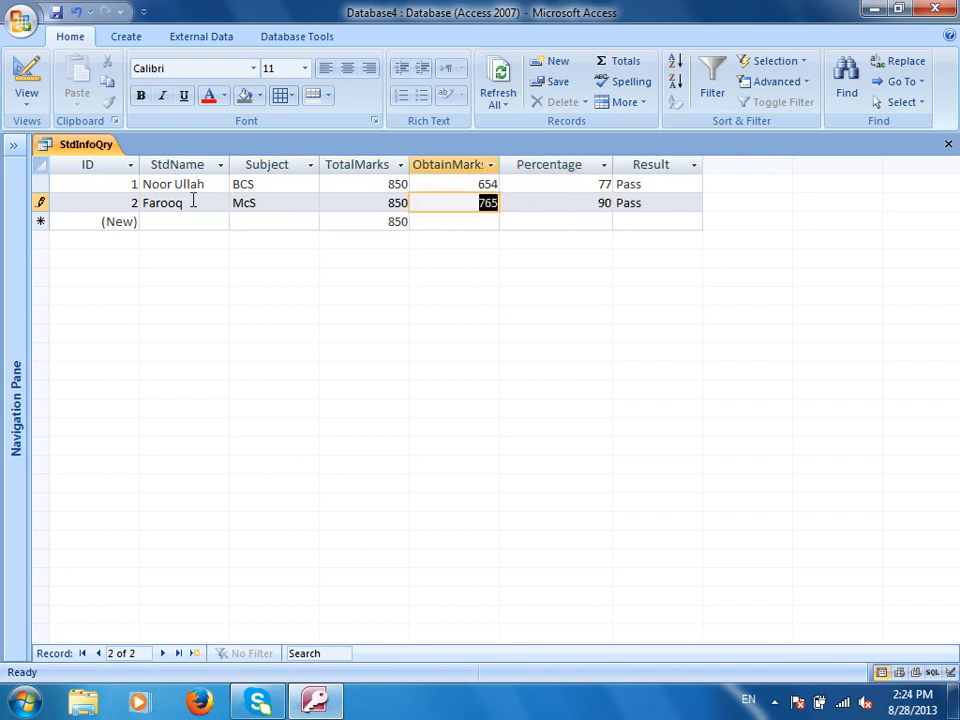
{"action": "type", "text": "200"}
{"action": "key", "text": "Tab"}
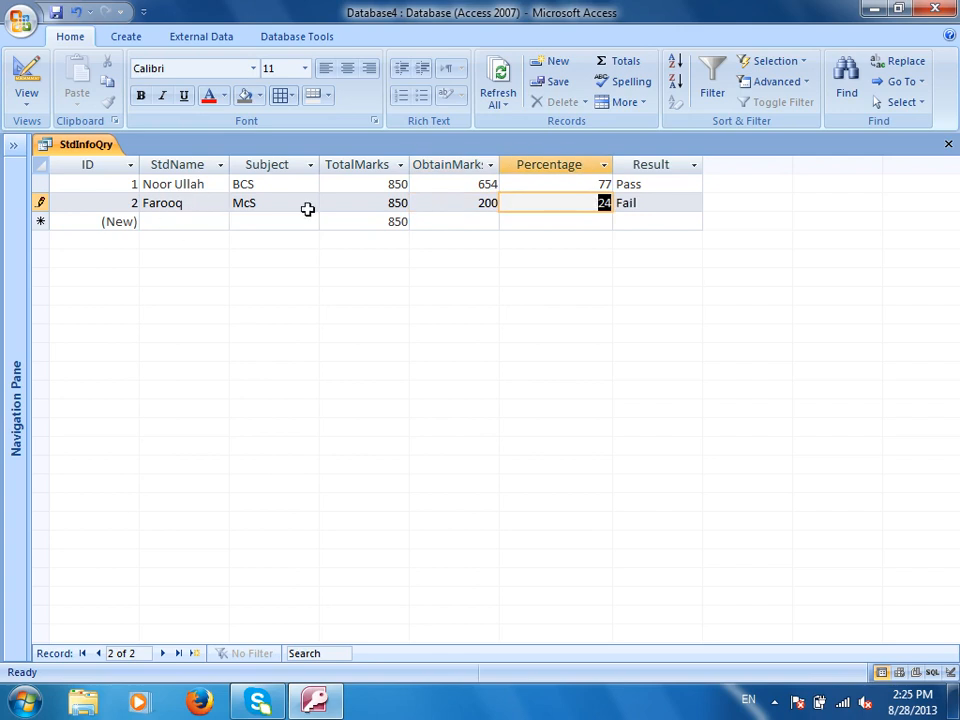
Set the second record's ObtainMarks to 789 and commit the record.
{"action": "key", "text": "shift+Tab"}
{"action": "type", "text": "789"}
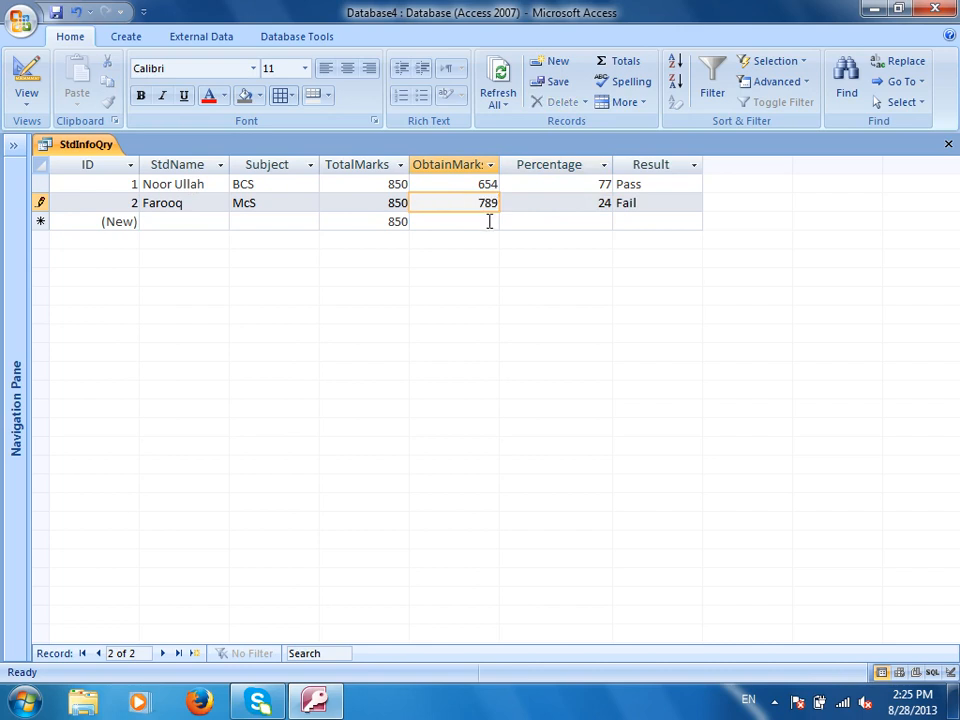
{"action": "left_click", "coordinate": [490, 220]}
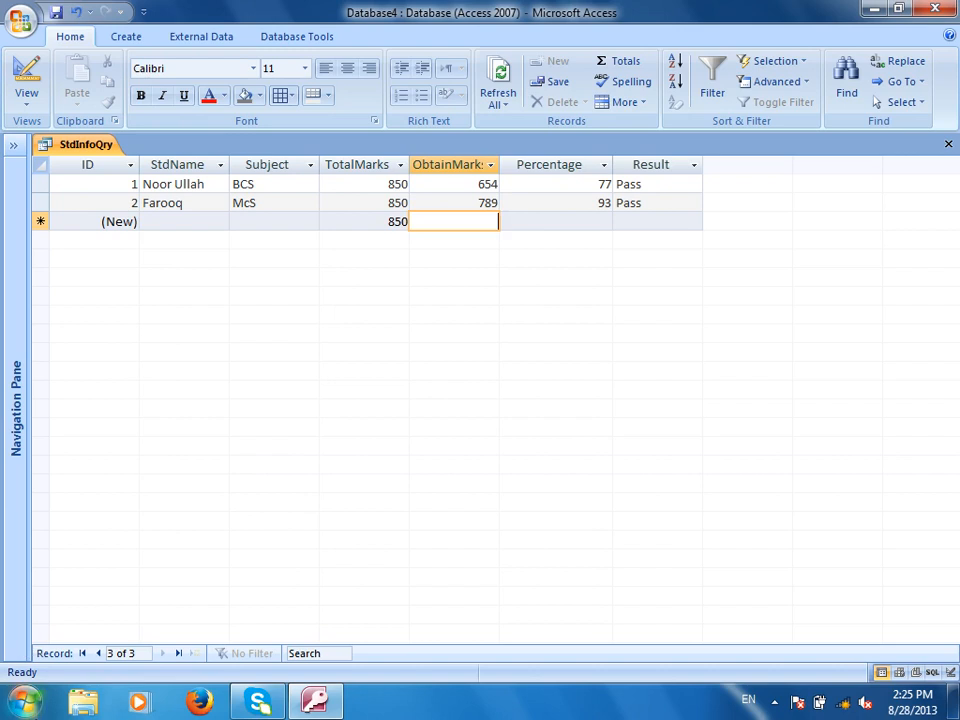
Switch to Snipping Tool and capture the Percentage and Result columns of the query datasheet.
{"action": "key", "text": "super"}
{"action": "key", "text": "super"}
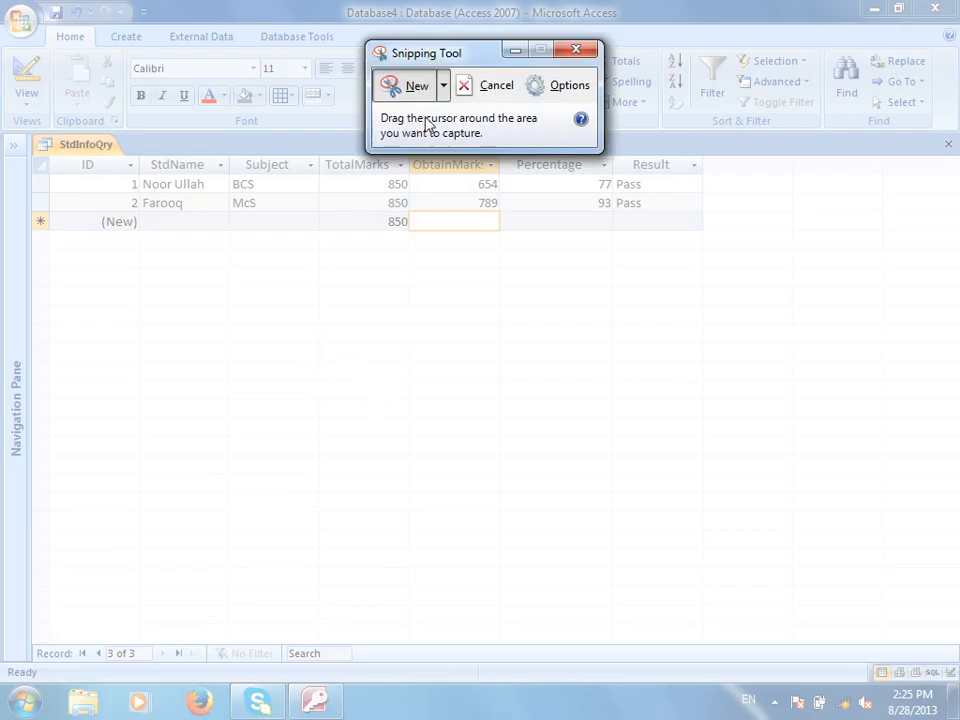
{"action": "left_click_drag", "start_coordinate": [465, 62], "coordinate": [456, 373]}
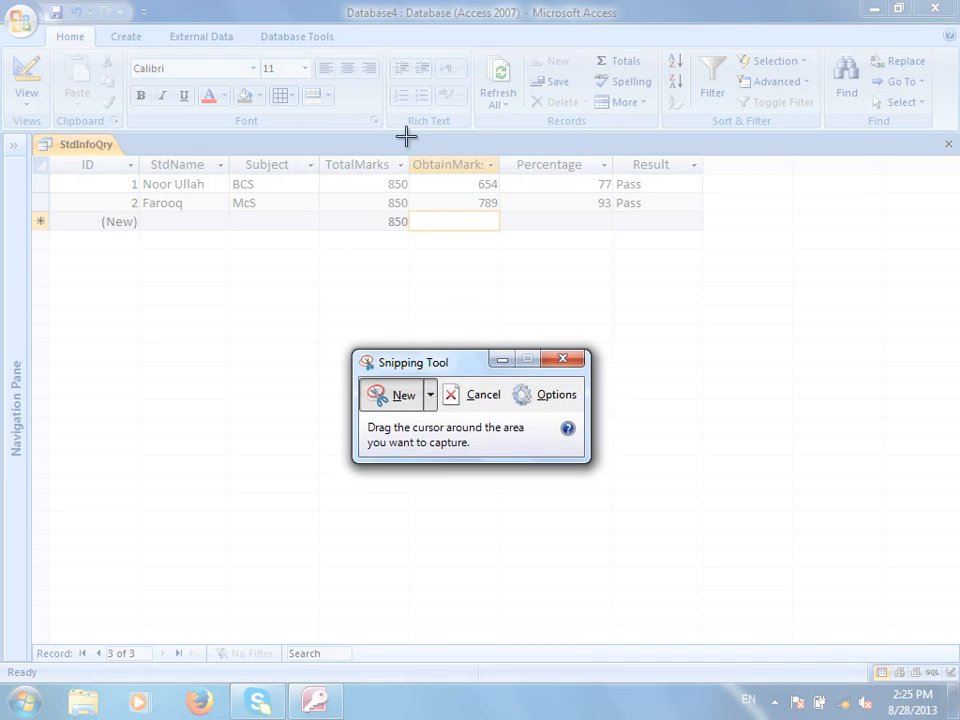
{"action": "left_click_drag", "start_coordinate": [407, 135], "coordinate": [408, 136]}
{"action": "left_click_drag", "start_coordinate": [503, 133], "coordinate": [840, 279]}
Mark up the snip with pen strokes around the two columns and the note "Temp", and close Snipping Tool without saving.
{"action": "mouse_move", "coordinate": [696, 229]}
{"action": "left_mouse_down"}
{"action": "mouse_move", "coordinate": [754, 234]}
{"action": "mouse_move", "coordinate": [653, 211]}
{"action": "left_mouse_up"}
{"action": "mouse_move", "coordinate": [575, 297]}
{"action": "left_mouse_down"}
{"action": "mouse_move", "coordinate": [621, 300]}
{"action": "mouse_move", "coordinate": [608, 336]}
{"action": "left_mouse_up"}
{"action": "mouse_move", "coordinate": [640, 310]}
{"action": "left_mouse_down"}
{"action": "mouse_move", "coordinate": [647, 334]}
{"action": "mouse_move", "coordinate": [697, 324]}
{"action": "mouse_move", "coordinate": [712, 300]}
{"action": "mouse_move", "coordinate": [766, 293]}
{"action": "mouse_move", "coordinate": [643, 225]}
{"action": "left_mouse_up"}
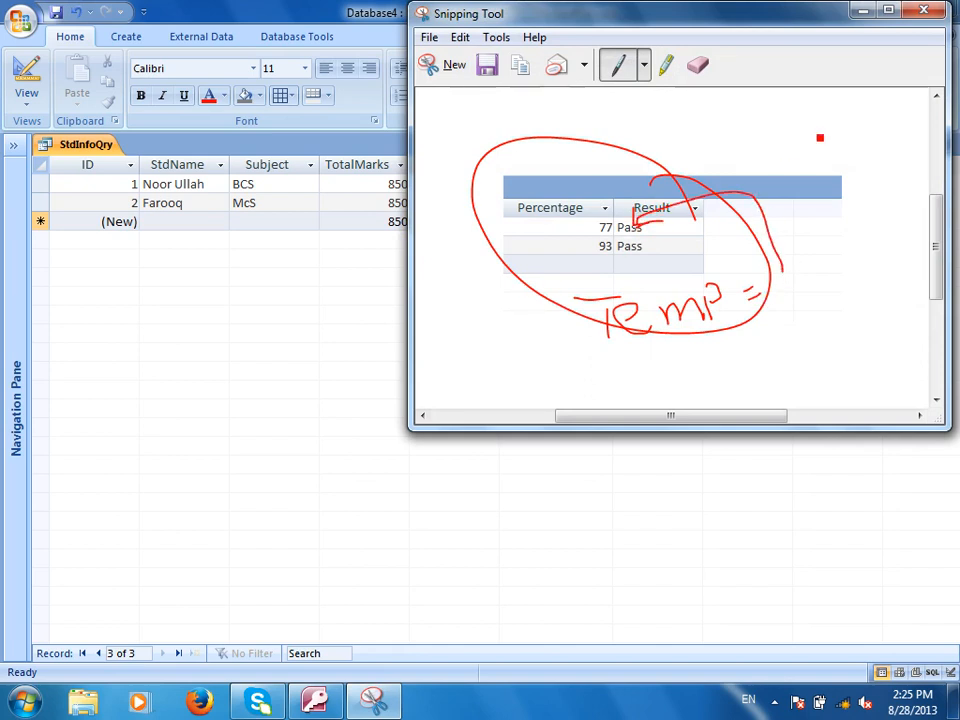
{"action": "left_click", "coordinate": [923, 10]}
{"action": "left_click", "coordinate": [756, 235]}
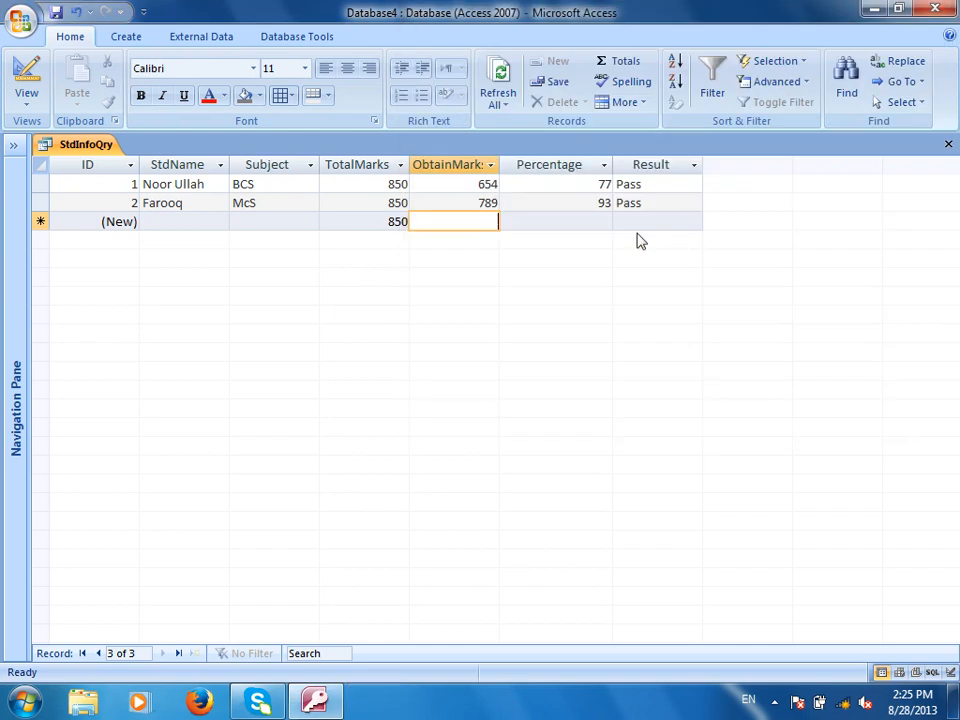
Close StdInfoQry and open the StdInfo2 table to examine which field values are stored, closing the table when done.
{"action": "left_click", "coordinate": [948, 145]}
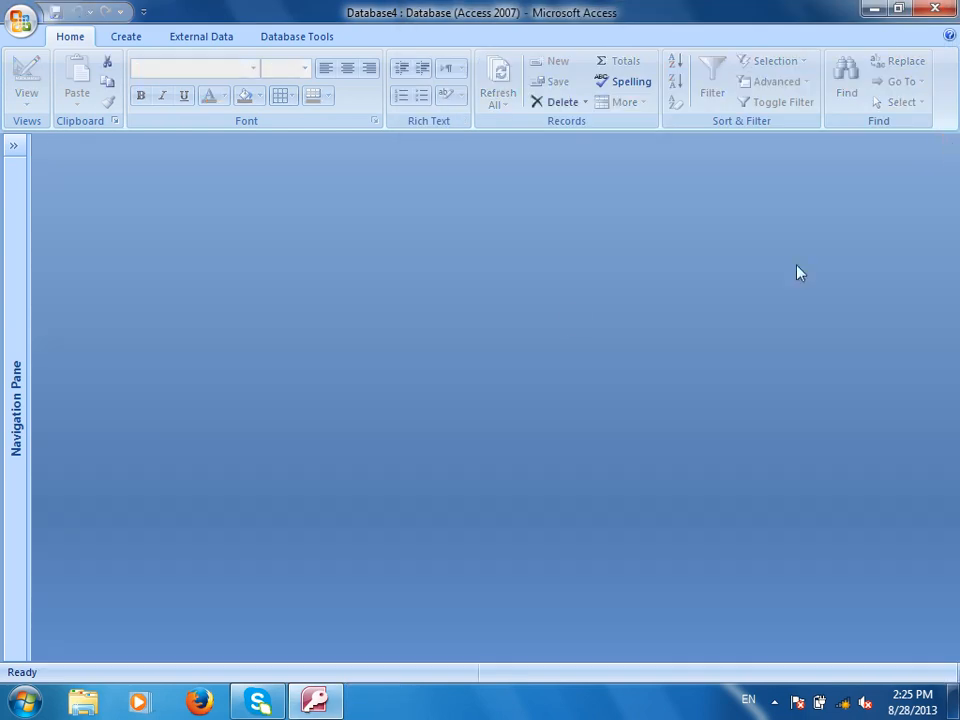
{"action": "left_click", "coordinate": [14, 145]}
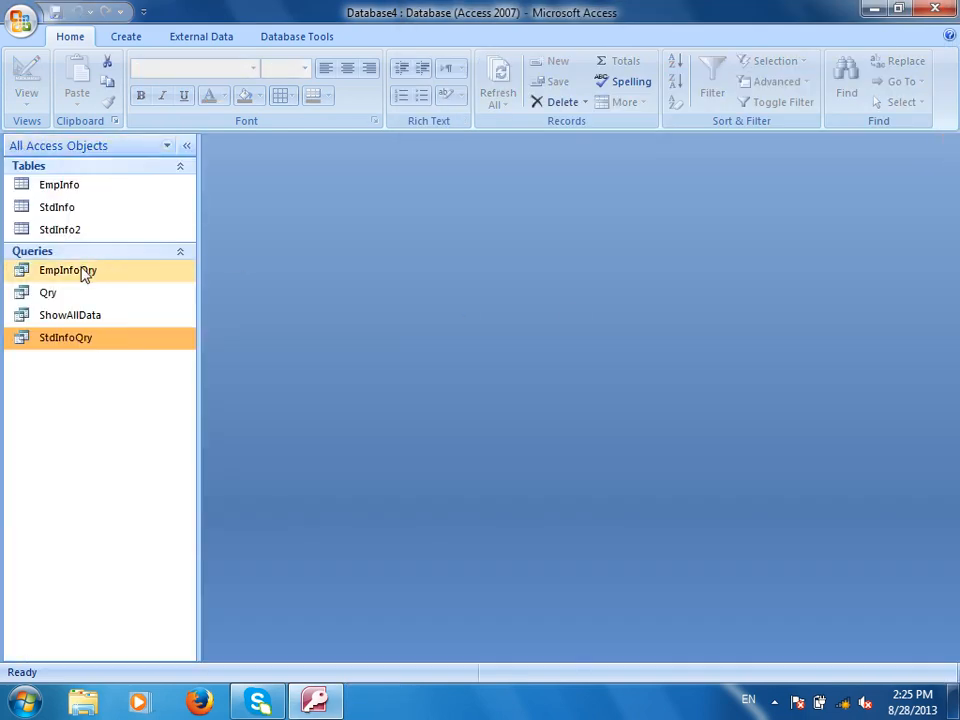
{"action": "double_click", "coordinate": [90, 235]}
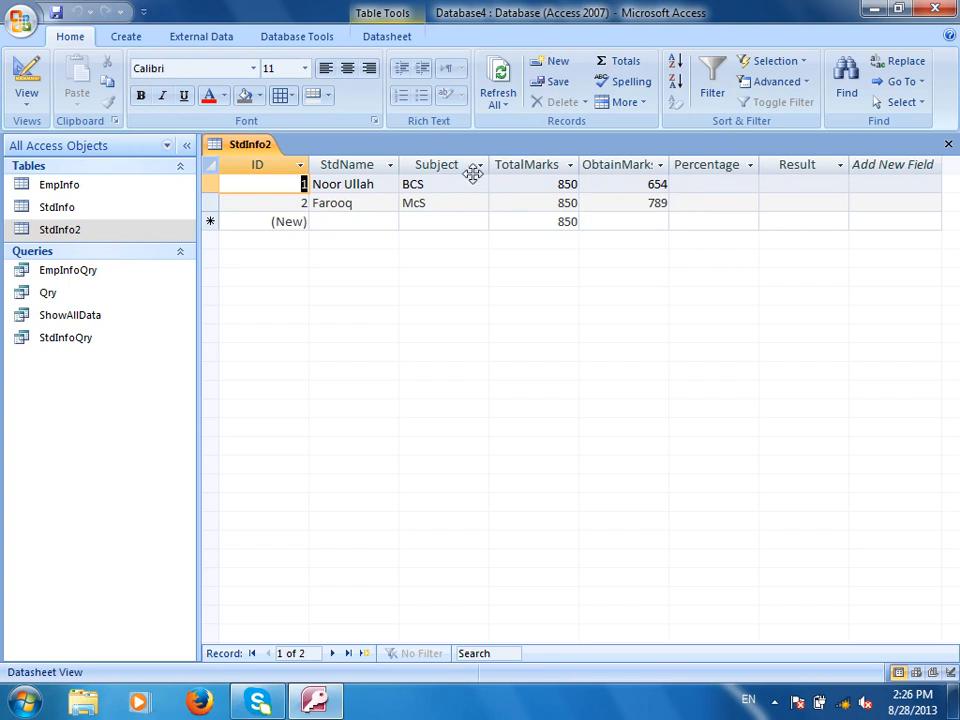
{"action": "left_click", "coordinate": [307, 184]}
{"action": "key", "text": "ctrl+w"}
{"action": "left_click", "coordinate": [126, 38]}
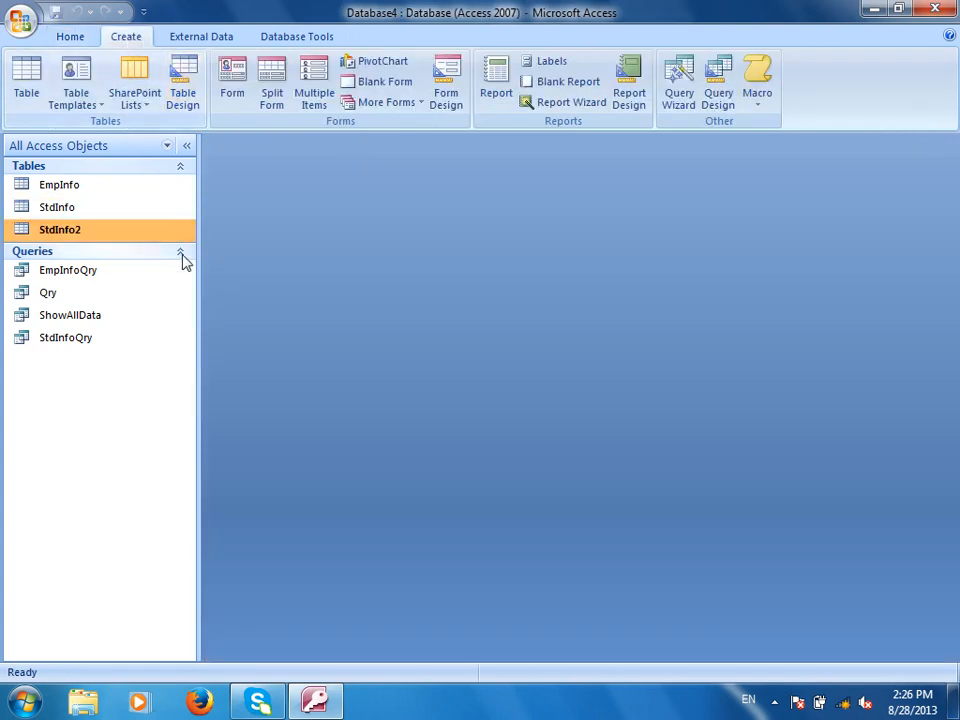
Create a blank form in Design View and list the fields of the StdInfo2 table for adding to it.
{"action": "left_click", "coordinate": [446, 92]}
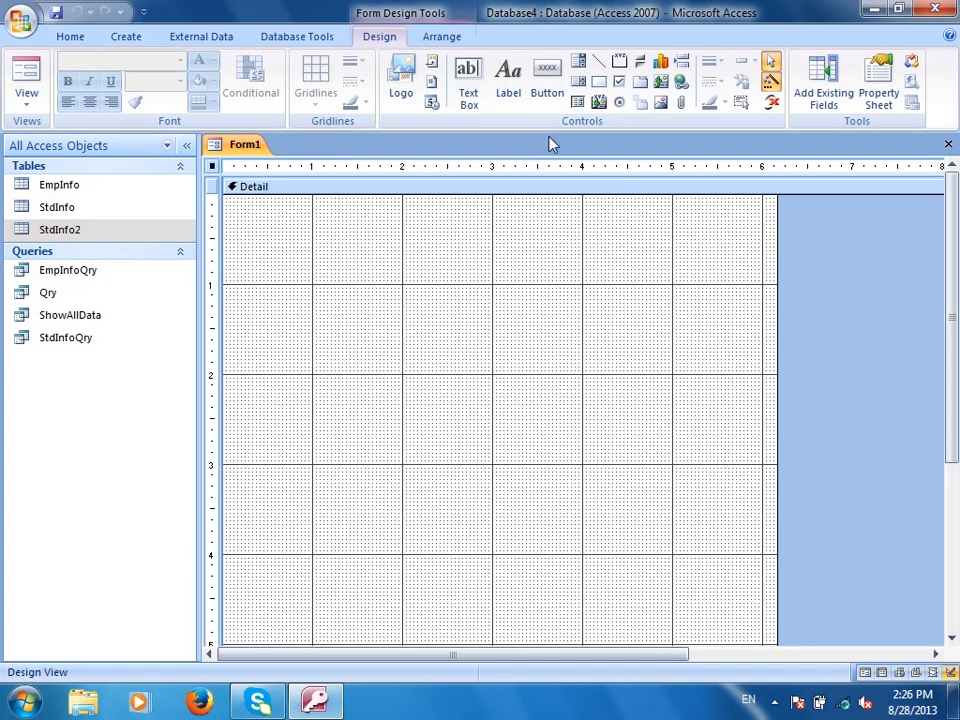
{"action": "left_click", "coordinate": [856, 92]}
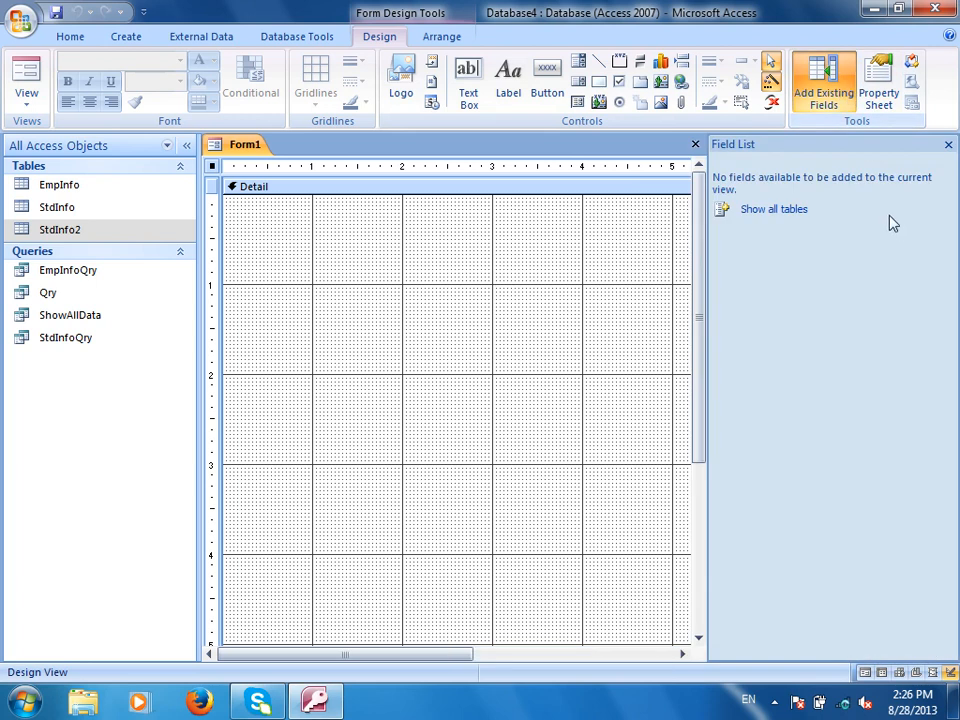
{"action": "left_click", "coordinate": [788, 212]}
{"action": "double_click", "coordinate": [741, 196]}
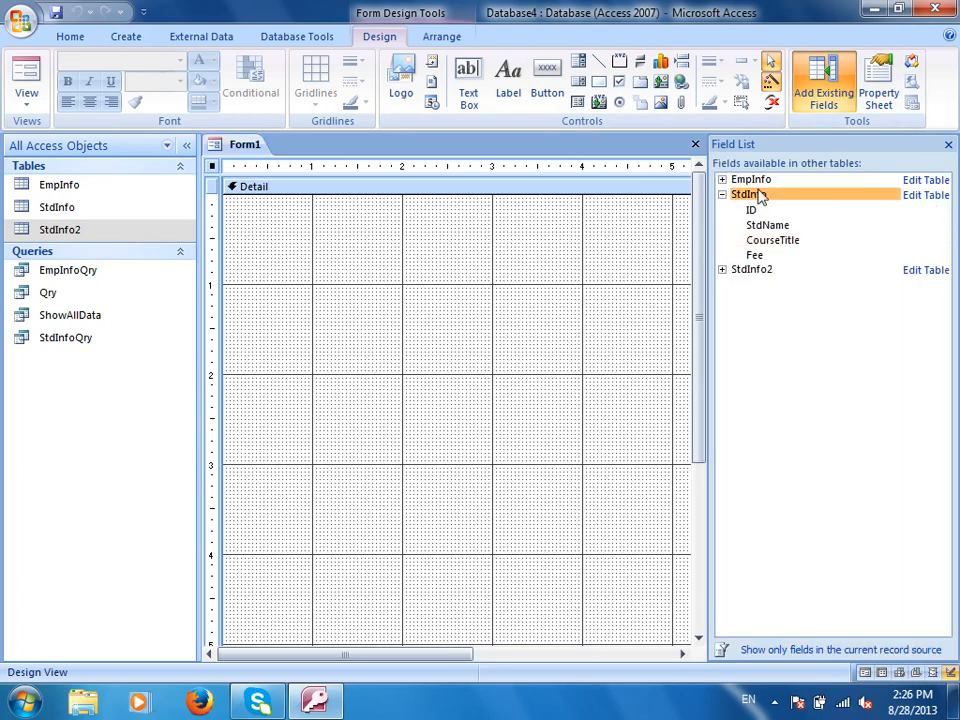
{"action": "double_click", "coordinate": [756, 195]}
{"action": "left_click", "coordinate": [760, 211]}
{"action": "double_click", "coordinate": [760, 211]}
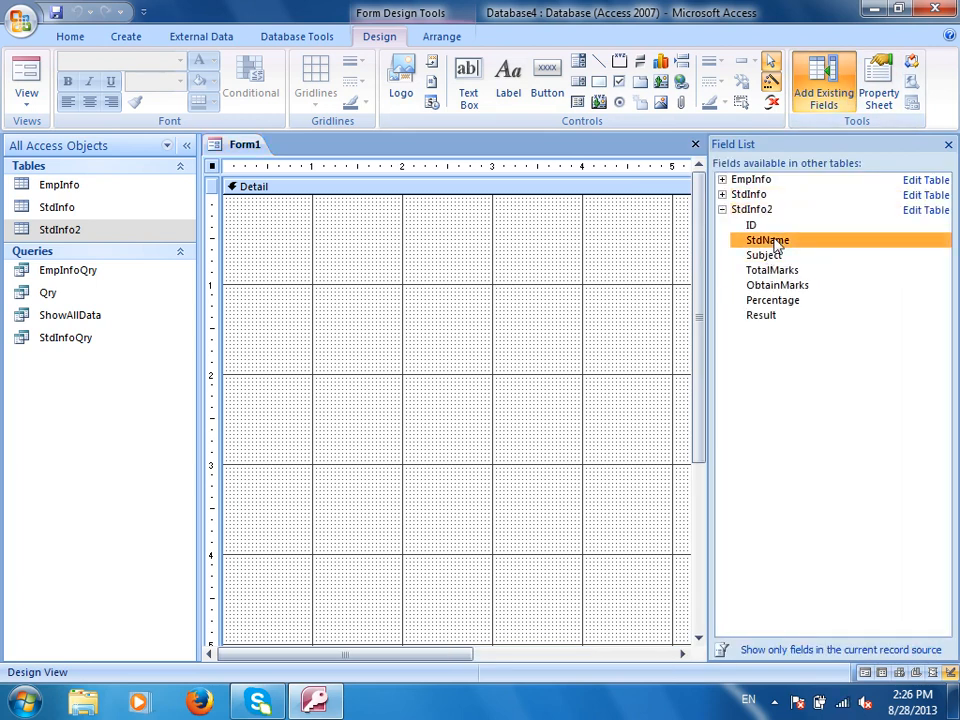
Add the StdName, TotalMarks, ObtainMarks and Percentage fields of StdInfo2 to the form, and close the field list.
{"action": "double_click", "coordinate": [776, 243]}
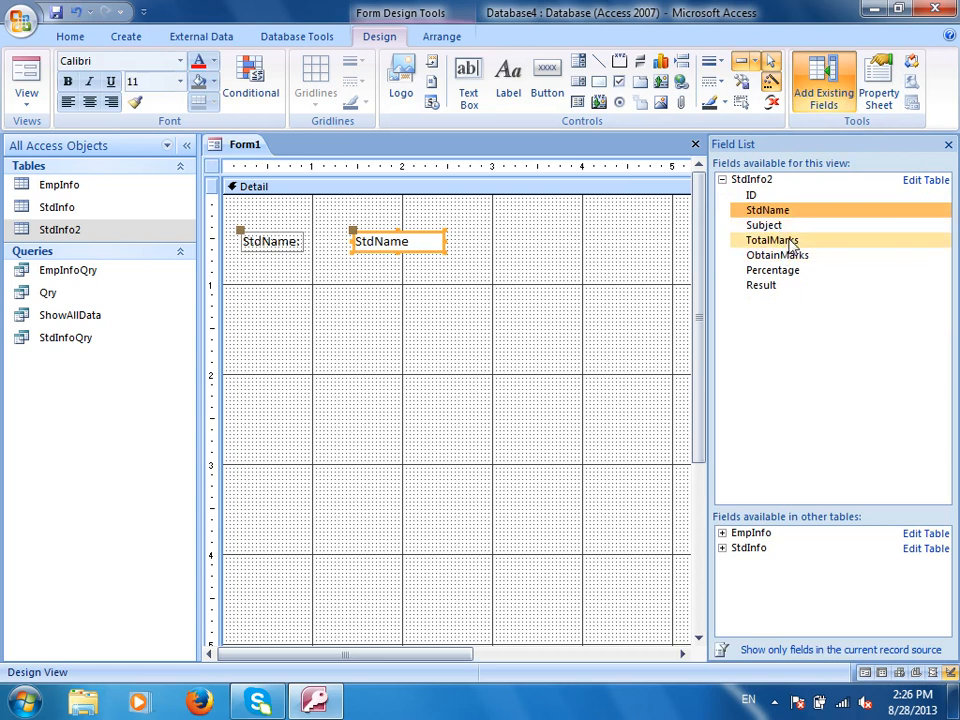
{"action": "double_click", "coordinate": [771, 240]}
{"action": "double_click", "coordinate": [782, 256]}
{"action": "double_click", "coordinate": [764, 270]}
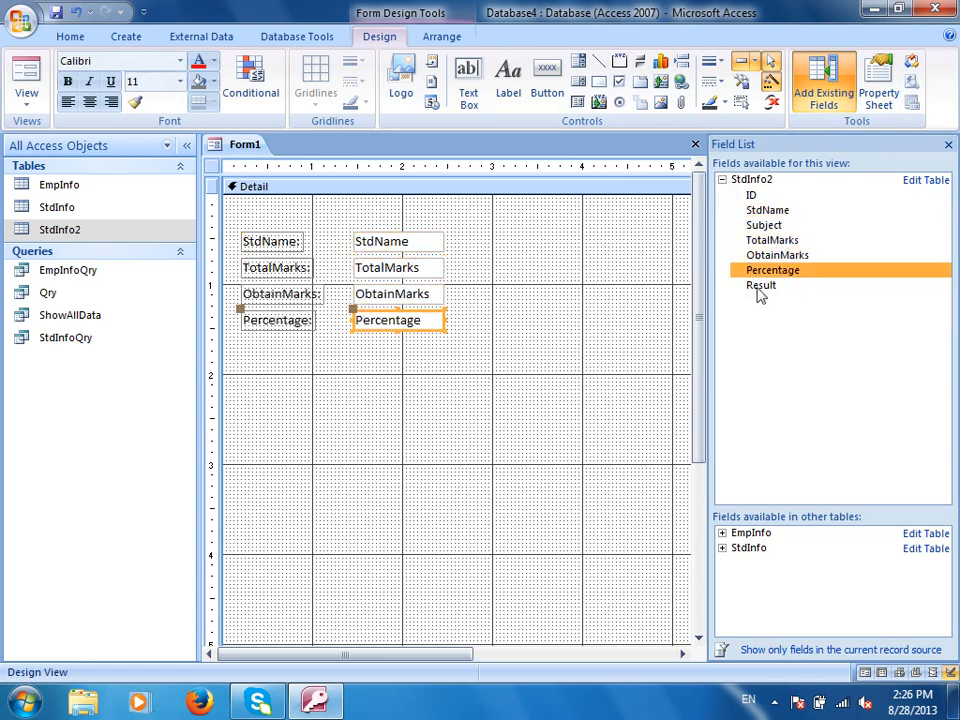
{"action": "left_click", "coordinate": [692, 313]}
{"action": "left_click", "coordinate": [948, 144]}
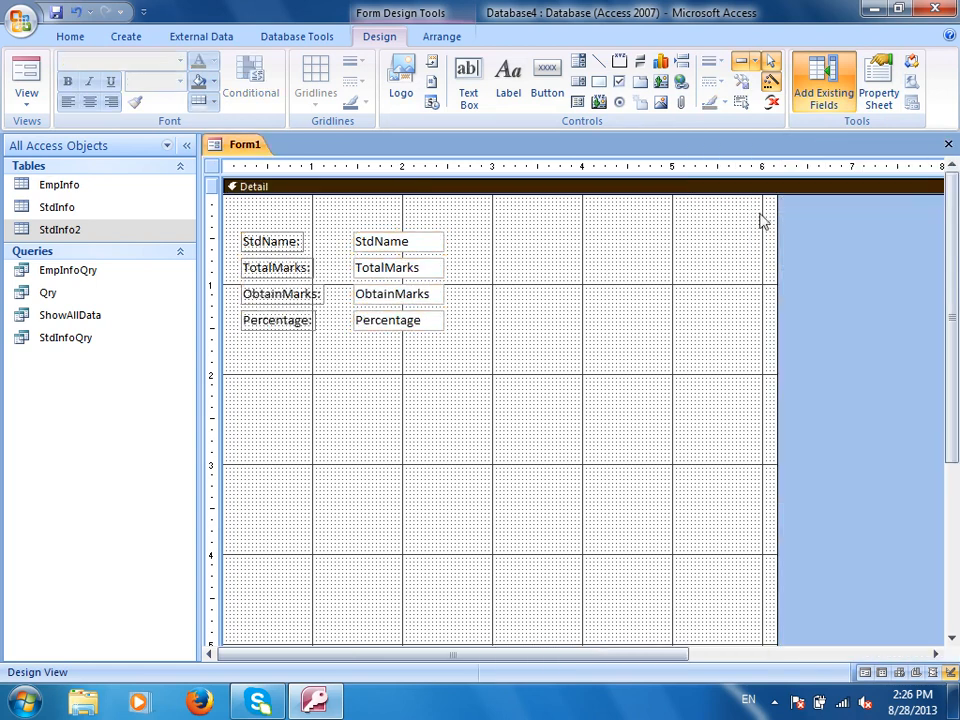
Draw a command button about 1 inch wide below the fields, skipping the wizard, and caption it "Percentage".
{"action": "left_click", "coordinate": [547, 80]}
{"action": "left_click_drag", "start_coordinate": [387, 360], "coordinate": [474, 389]}
{"action": "left_click", "coordinate": [514, 441]}
{"action": "left_click", "coordinate": [447, 379]}
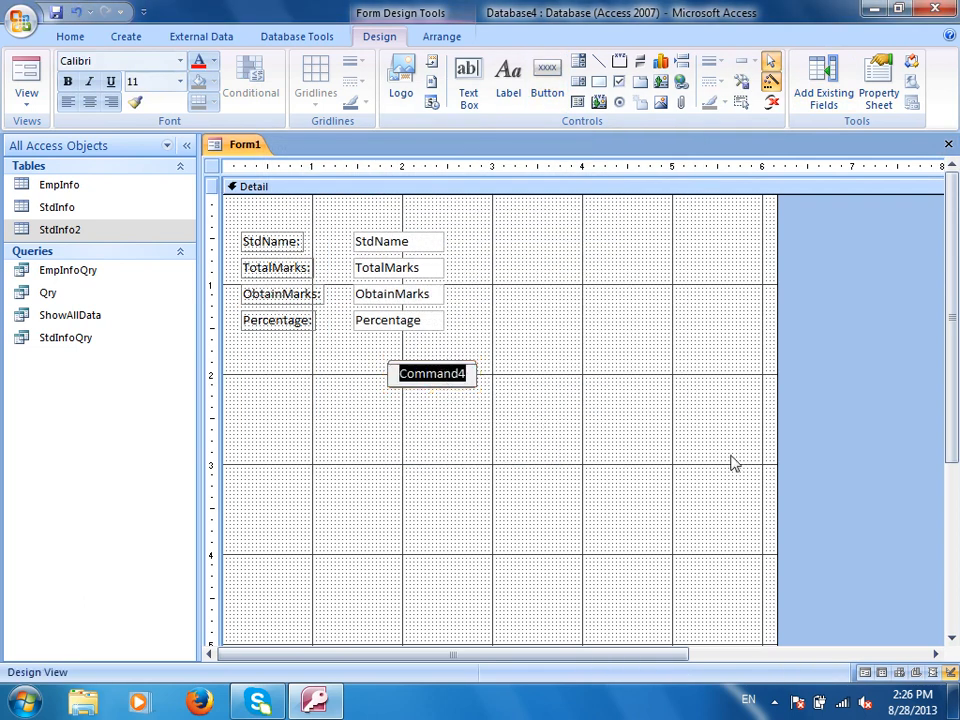
{"action": "type", "text": "Percentage"}
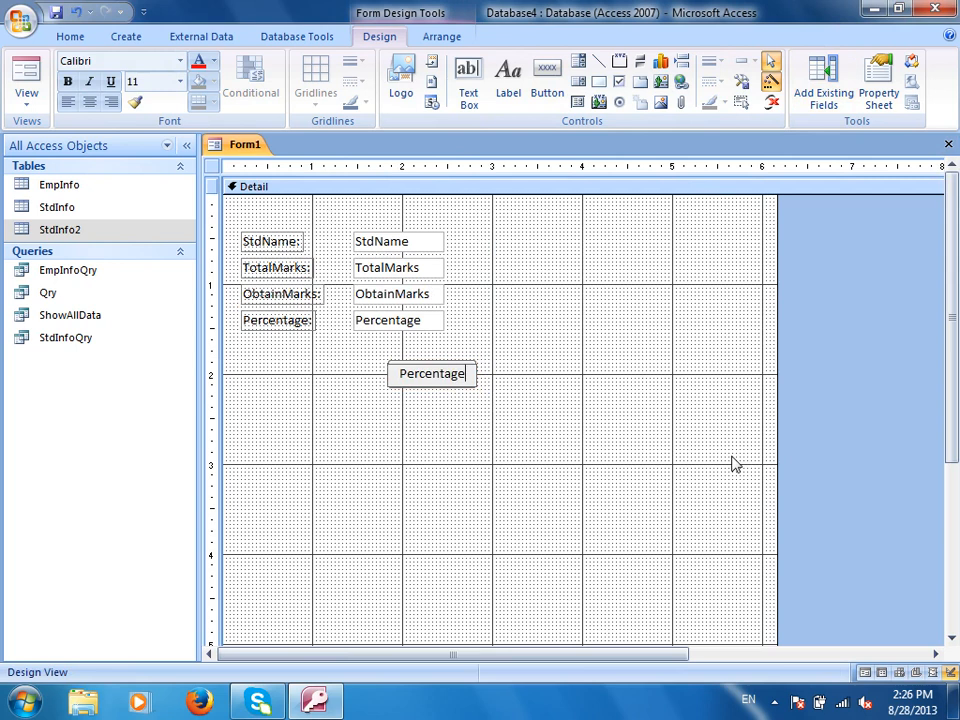
Open the Percentage button's Click event procedure with the Code Builder, leaving its body empty.
{"action": "left_click", "coordinate": [452, 370]}
{"action": "right_click", "coordinate": [452, 370]}
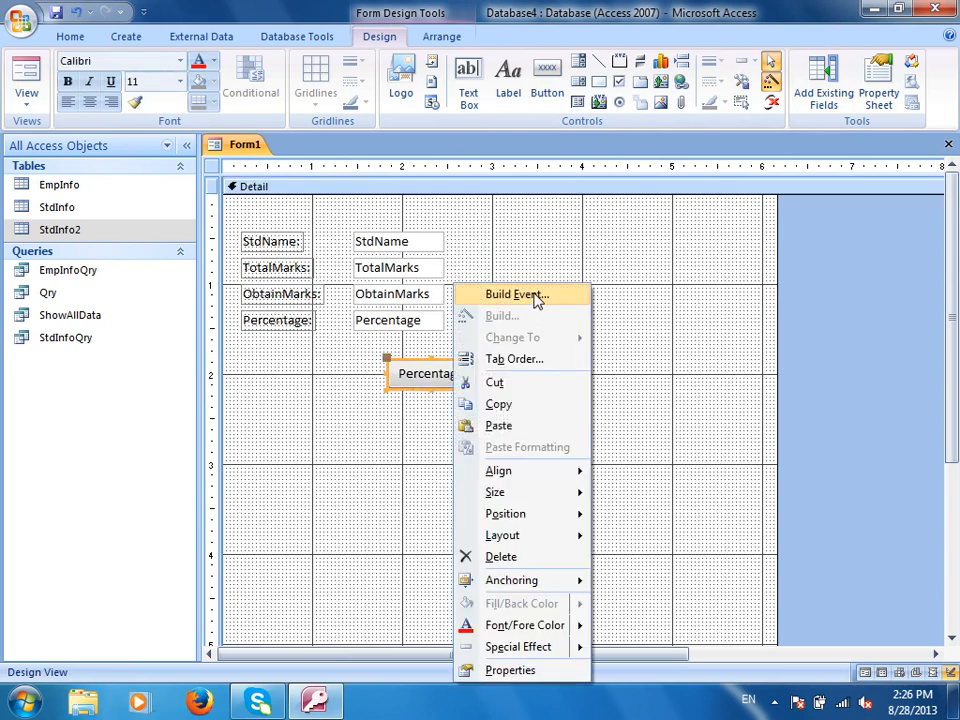
{"action": "left_click", "coordinate": [534, 297]}
{"action": "double_click", "coordinate": [426, 202]}
{"action": "type", "text": "Percent"}
{"action": "key", "text": "BackSpace"}
{"action": "key", "text": "BackSpace"}
{"action": "key", "text": "BackSpace"}
{"action": "key", "text": "BackSpace"}
{"action": "key", "text": "BackSpace"}
{"action": "key", "text": "BackSpace"}
{"action": "key", "text": "BackSpace"}
Start the procedure's statement with Me.Percentage.Value as the assignment target.
{"action": "type", "text": "me.te"}
{"action": "key", "text": "BackSpace"}
{"action": "key", "text": "BackSpace"}
{"action": "type", "text": "perce"}
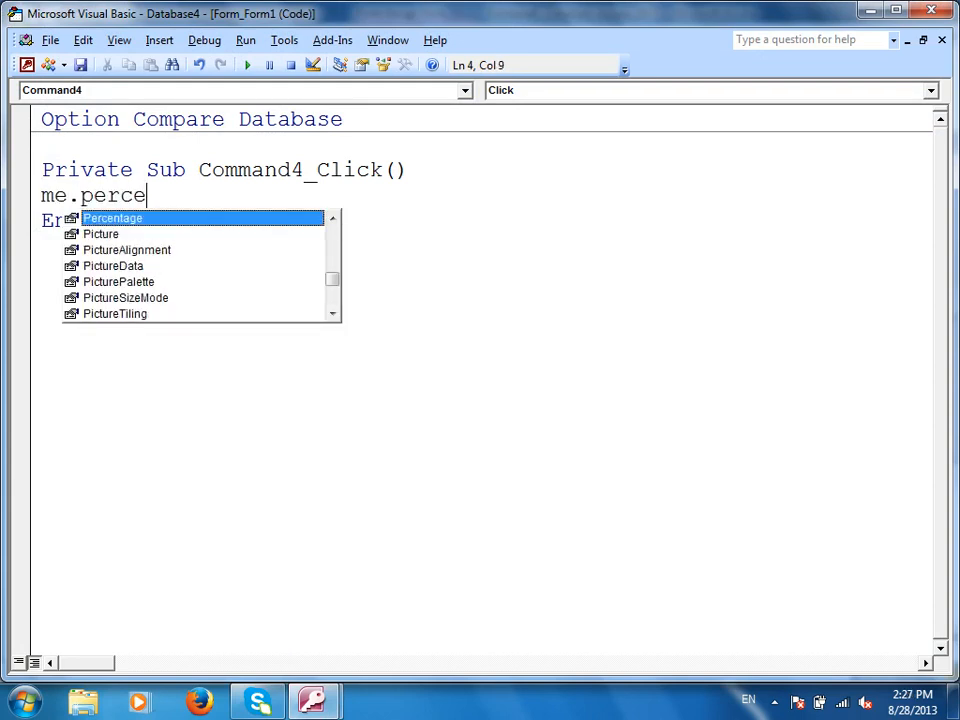
{"action": "key", "text": "Tab"}
{"action": "type", "text": "va"}
{"action": "key", "text": "BackSpace"}
{"action": "key", "text": "BackSpace"}
{"action": "type", "text": ".value "}
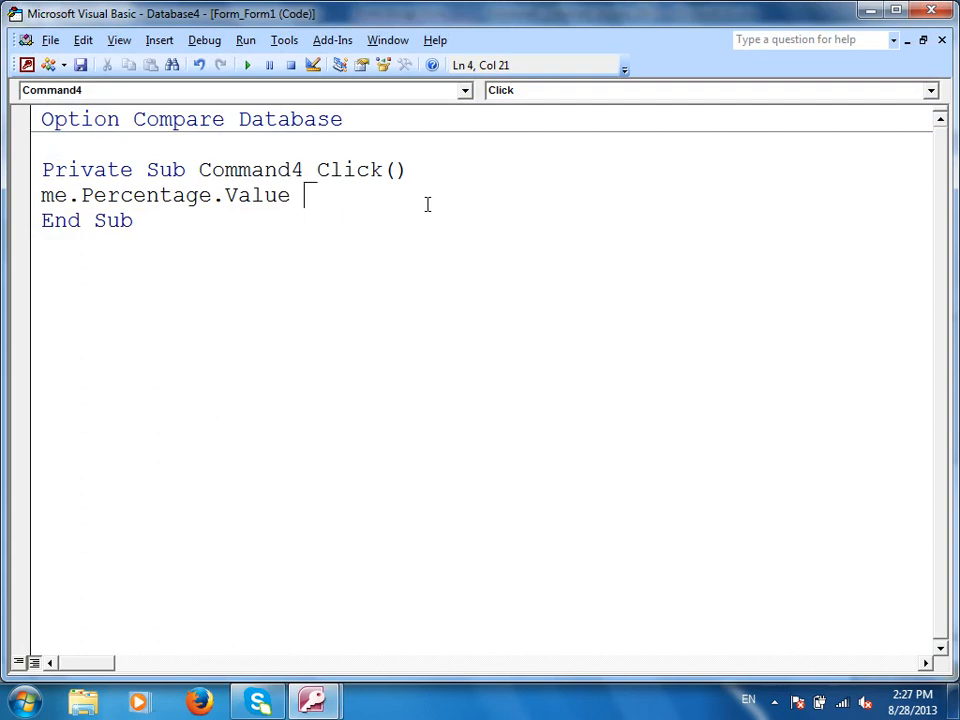
Complete the assignment with the expression = Val(Me.ObtainMarks) * 100 / Val(Me.TotalMarks.Value).
{"action": "type", "text": "=val(me."}
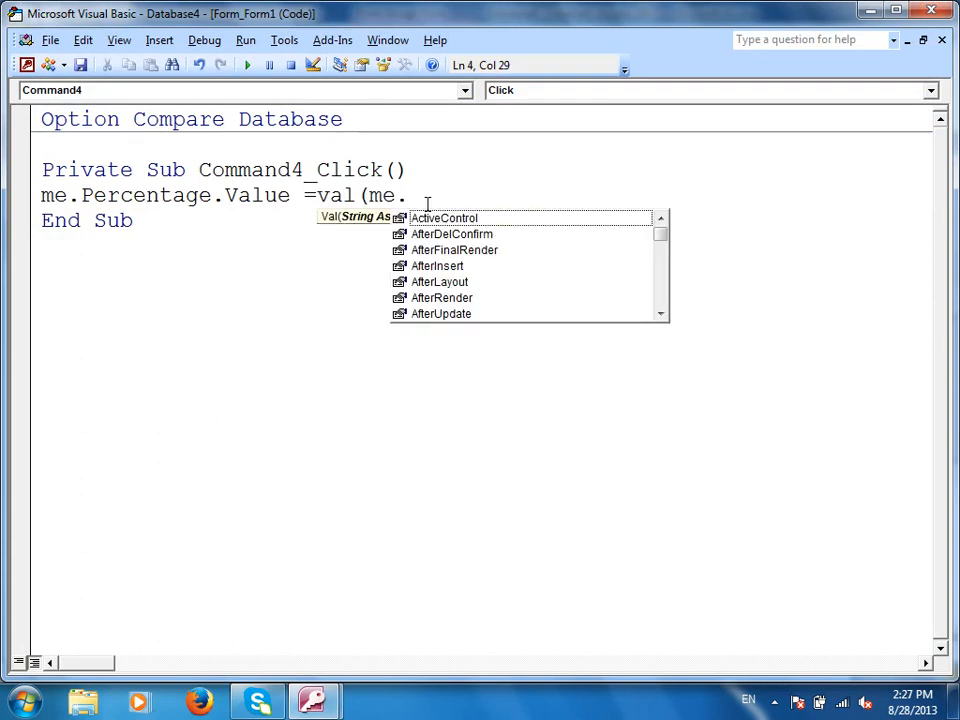
{"action": "type", "text": "obtainMarks ("}
{"action": "key", "text": "BackSpace"}
{"action": "type", "text": ")!"}
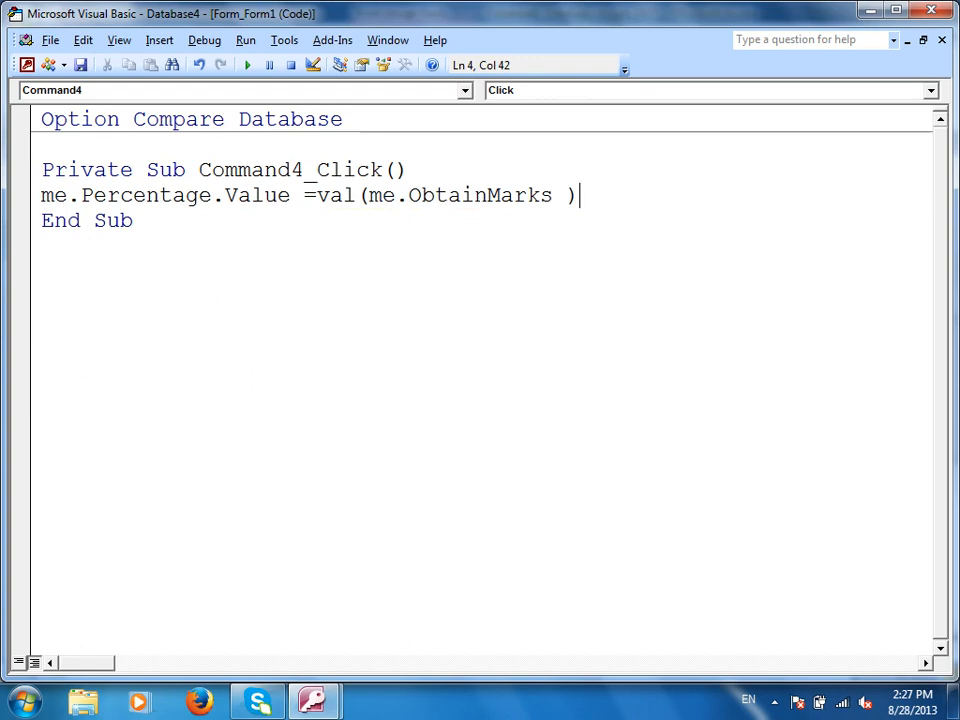
{"action": "type", "text": "&"}
{"action": "key", "text": "BackSpace"}
{"action": "type", "text": "*100/Me.t"}
{"action": "key", "text": "BackSpace"}
{"action": "key", "text": "BackSpace"}
{"action": "key", "text": "BackSpace"}
{"action": "key", "text": "BackSpace"}
{"action": "type", "text": "val(me.TotalMarks."}
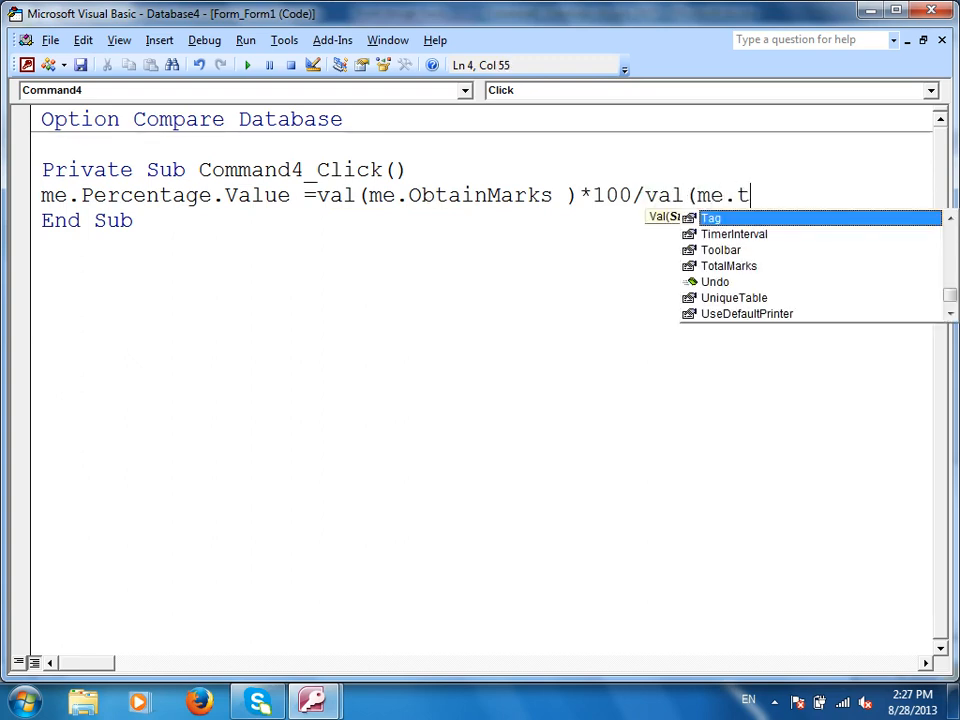
{"action": "type", "text": "value"}
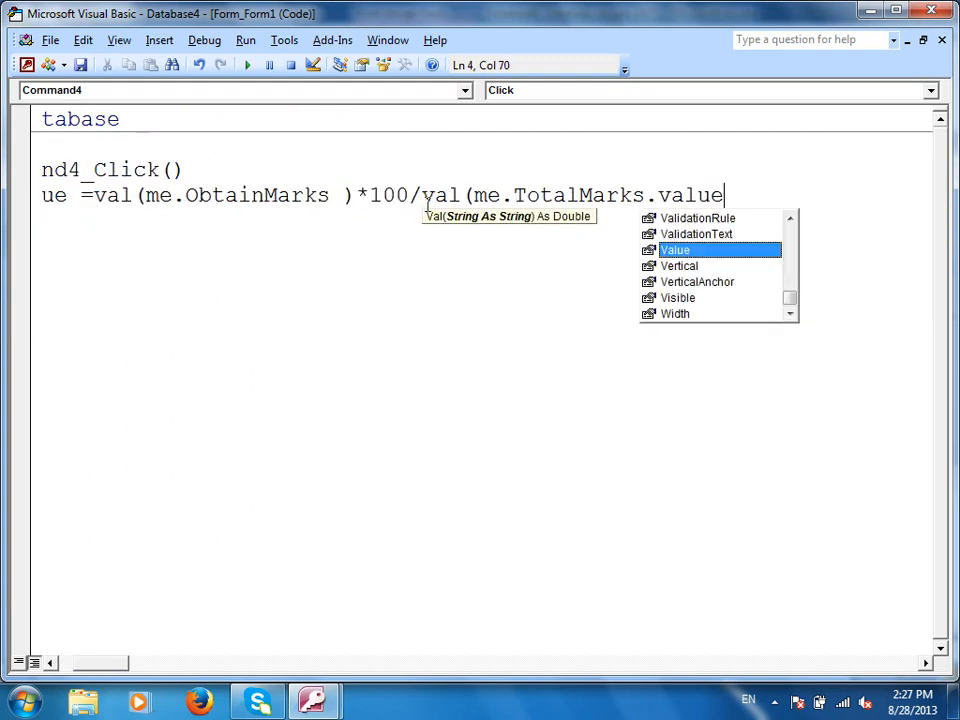
{"action": "key", "text": "Return"}
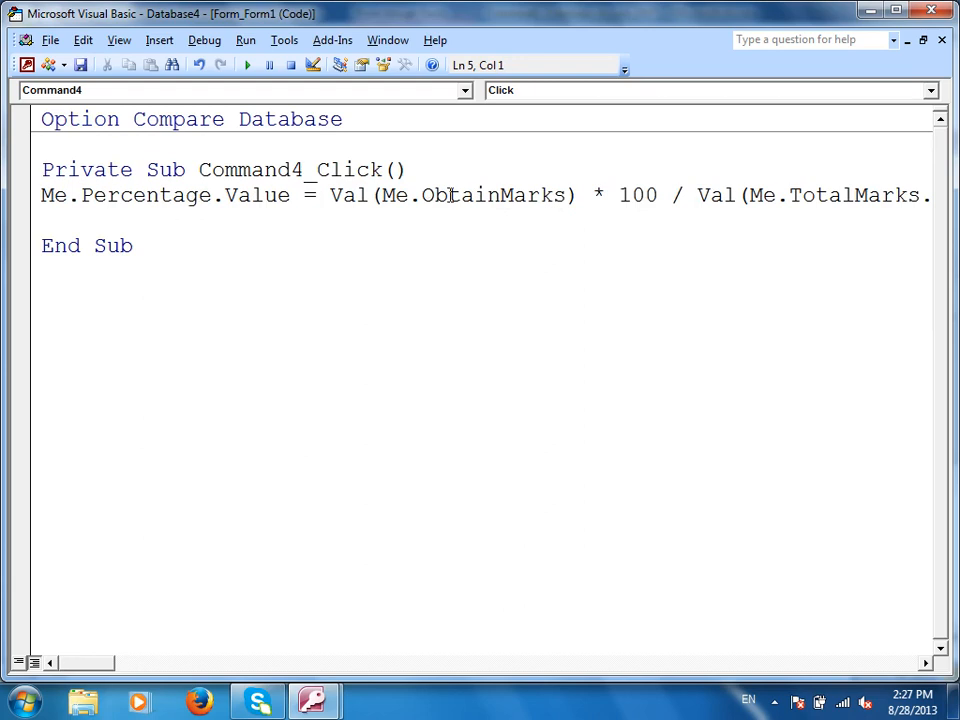
Show the form in Form View, add a record with a student name and ObtainMarks 765, and calculate its percentage.
{"action": "left_click", "coordinate": [26, 65]}
{"action": "left_click", "coordinate": [26, 78]}
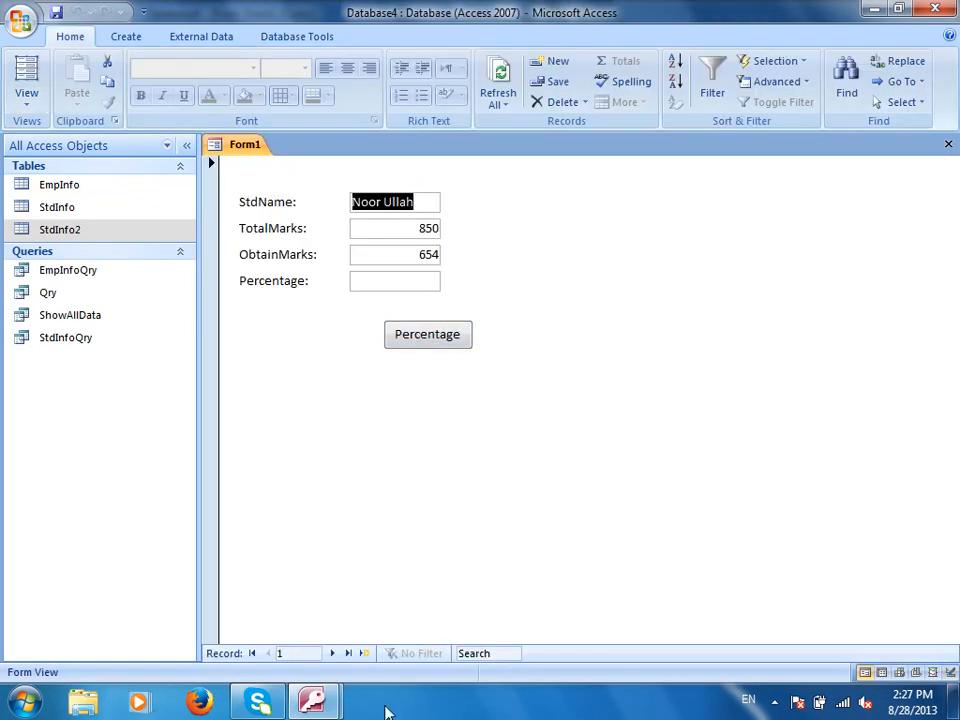
{"action": "left_click", "coordinate": [364, 653]}
{"action": "left_click", "coordinate": [420, 199]}
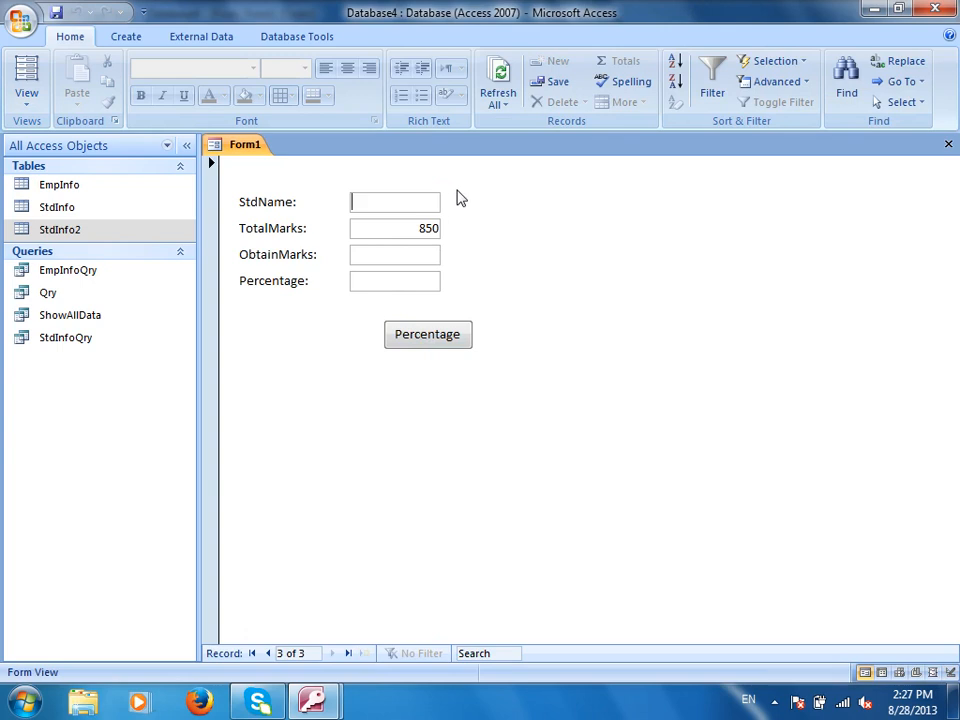
{"action": "type", "text": "Ali"}
{"action": "key", "text": "Tab"}
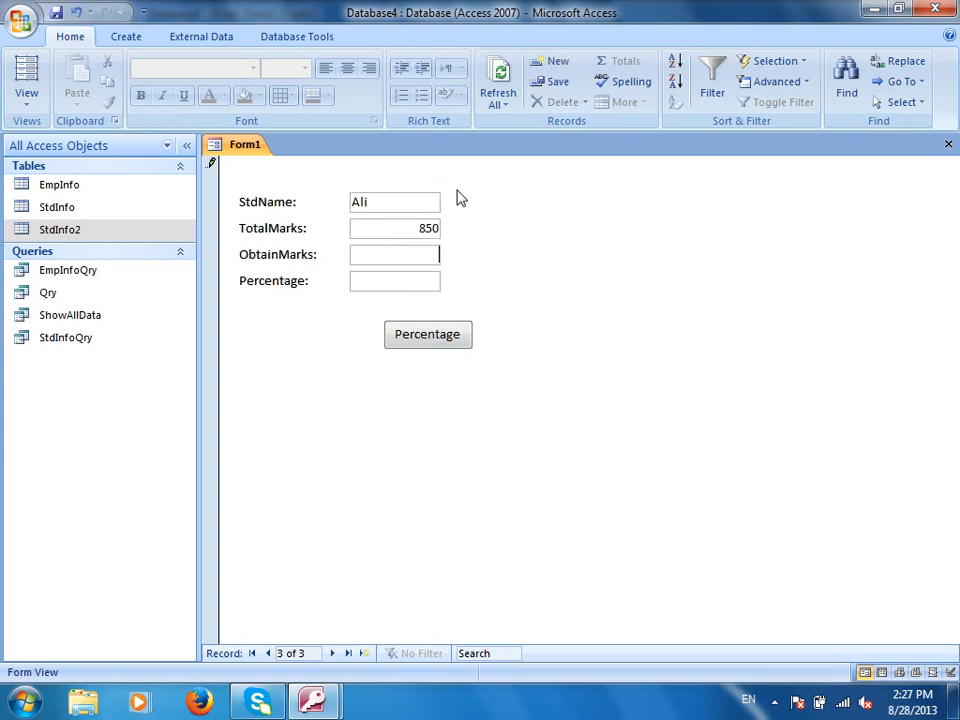
{"action": "type", "text": "765"}
{"action": "left_click", "coordinate": [409, 344]}
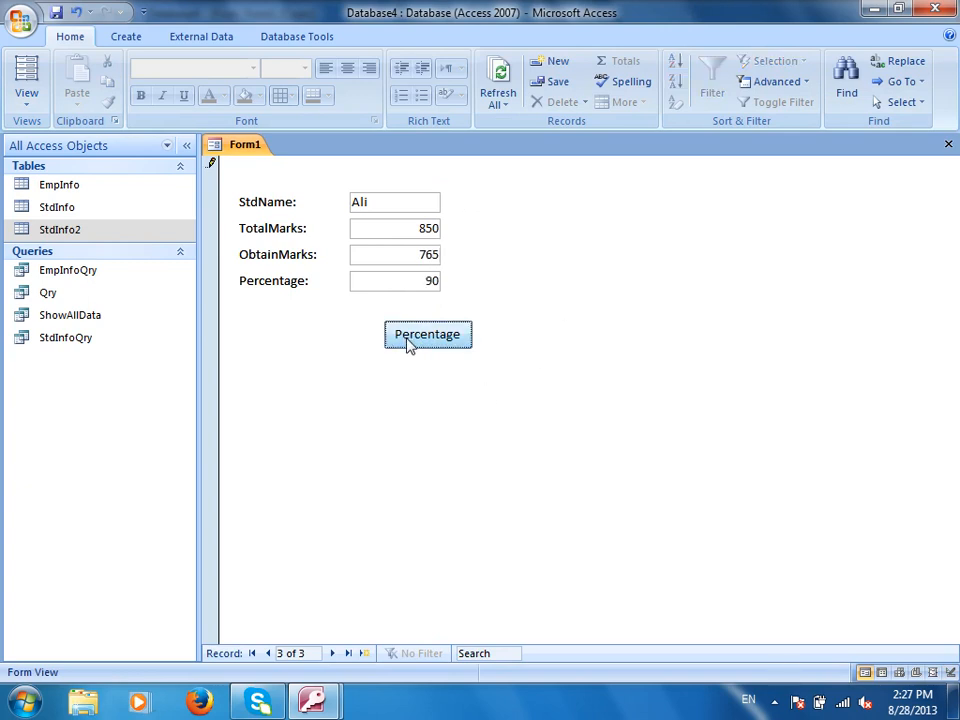
Commit the record by moving to a new one, and return to it to check its Percentage.
{"action": "left_click", "coordinate": [366, 653]}
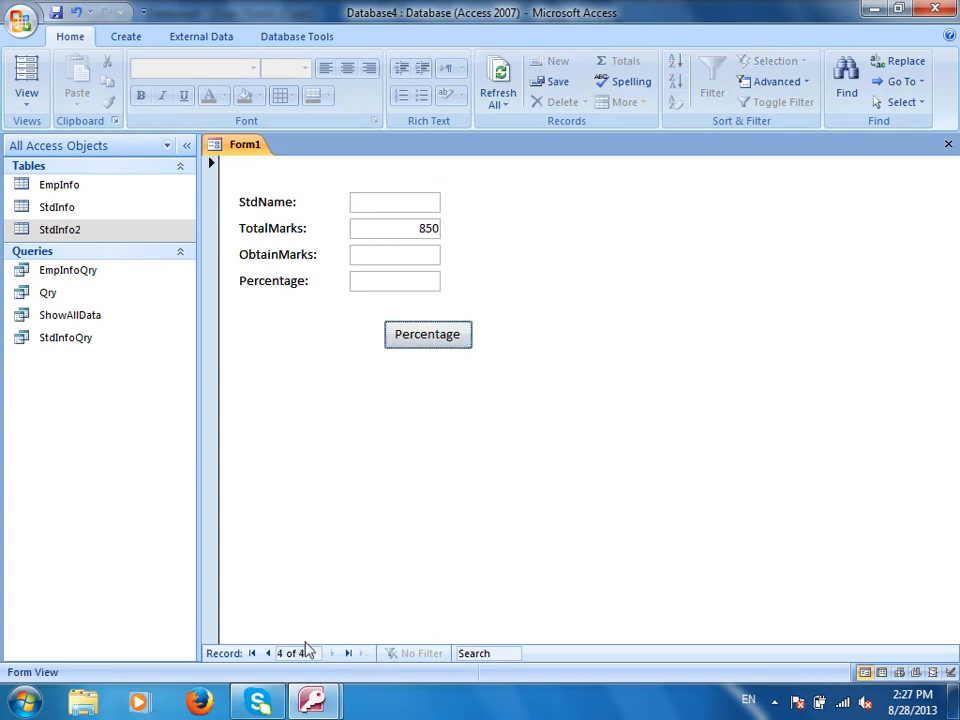
{"action": "left_click", "coordinate": [268, 653]}
{"action": "left_click_drag", "start_coordinate": [418, 281], "coordinate": [441, 283]}
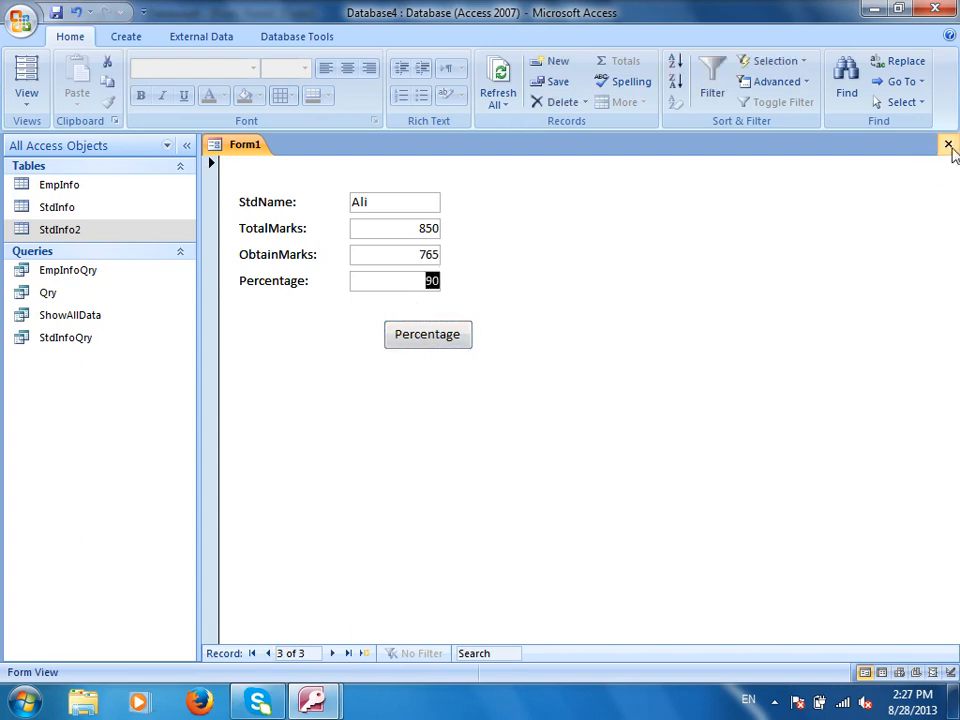
Close the form without saving its design, and open StdInfo2 to examine the third record's stored Percentage.
{"action": "left_click", "coordinate": [948, 150]}
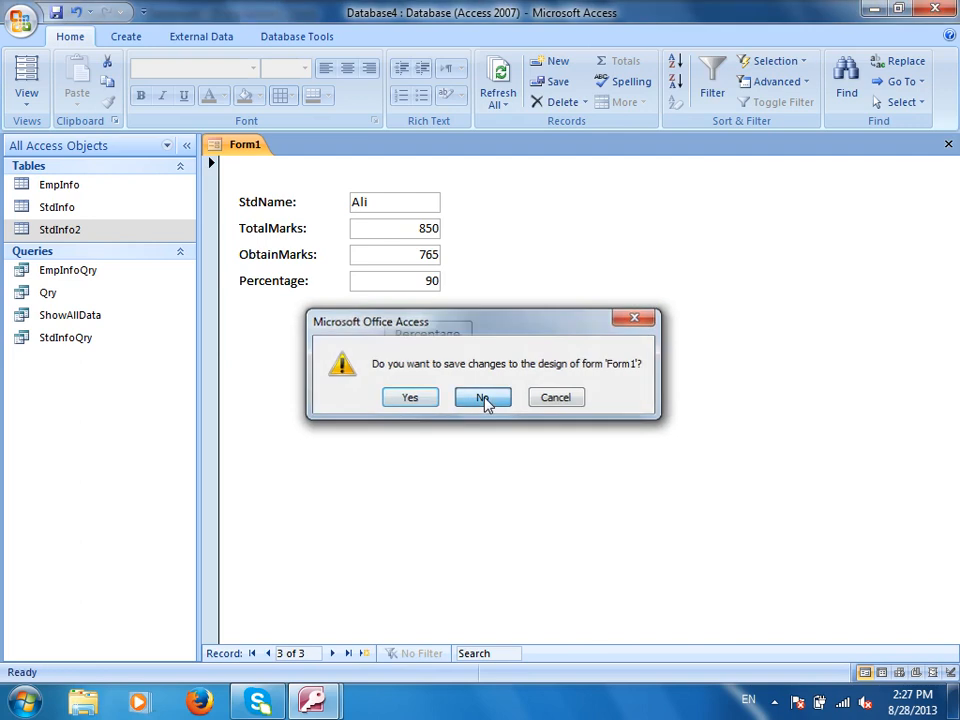
{"action": "left_click", "coordinate": [483, 398]}
{"action": "double_click", "coordinate": [117, 232]}
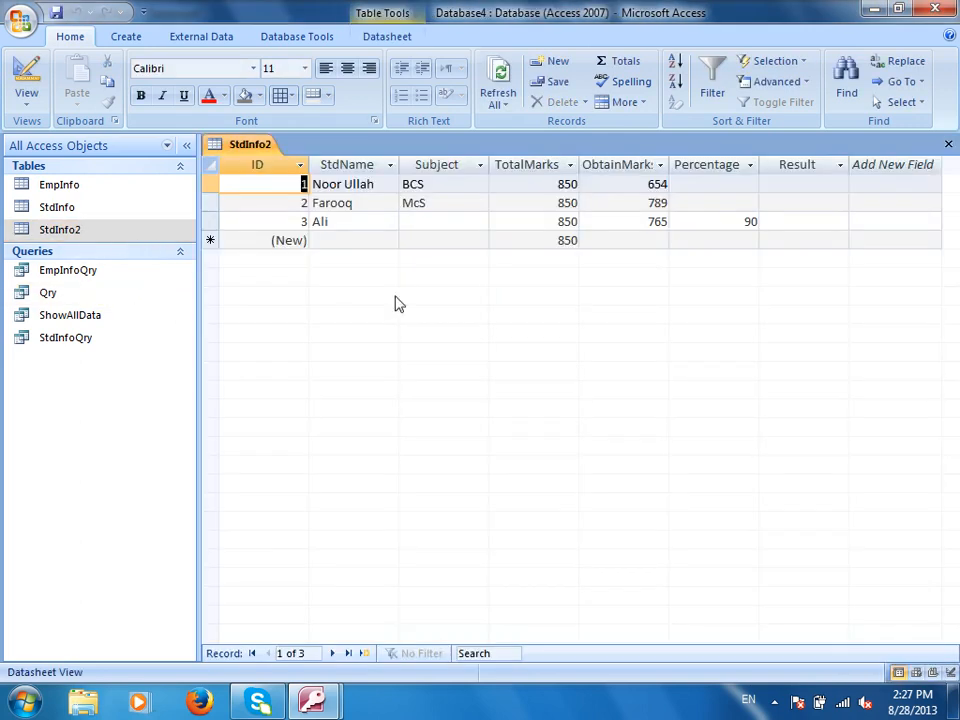
{"action": "left_click_drag", "start_coordinate": [743, 219], "coordinate": [791, 224]}
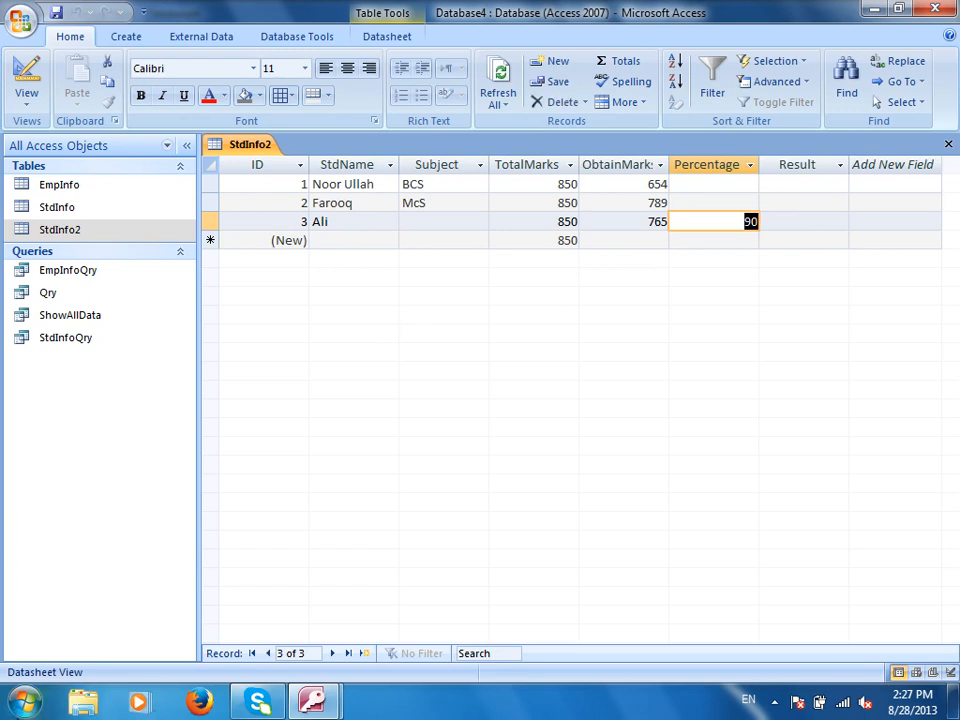
Try to launch Excel with the Windows Run command, and keep the current color scheme in the performance prompt.
{"action": "left_click", "coordinate": [30, 698]}
{"action": "left_click", "coordinate": [306, 617]}
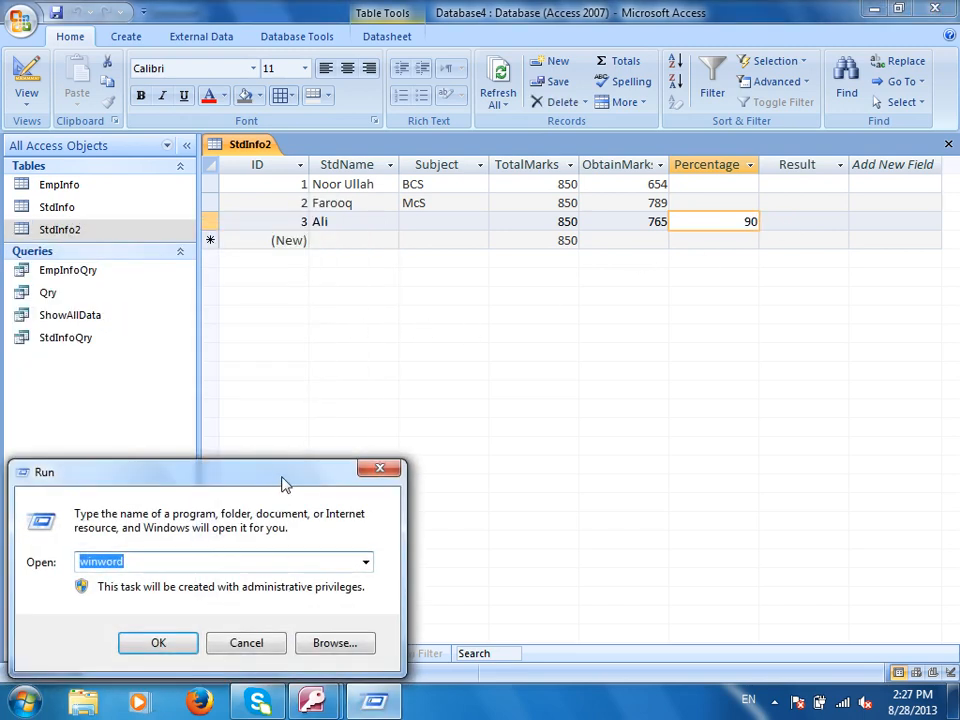
{"action": "left_click_drag", "start_coordinate": [281, 482], "coordinate": [519, 285]}
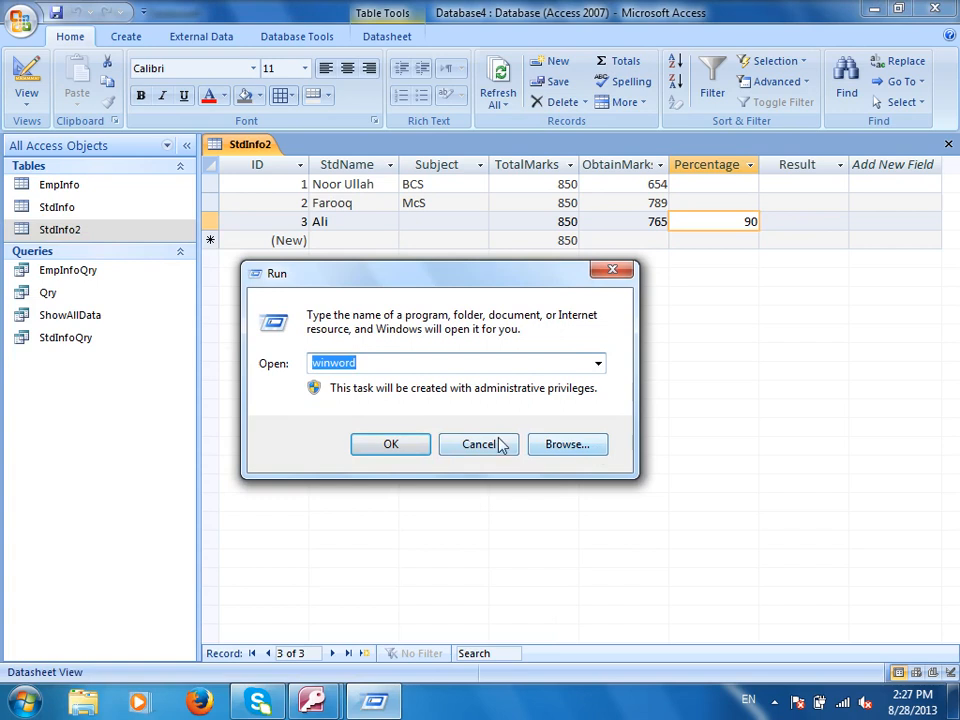
{"action": "type", "text": "Excel"}
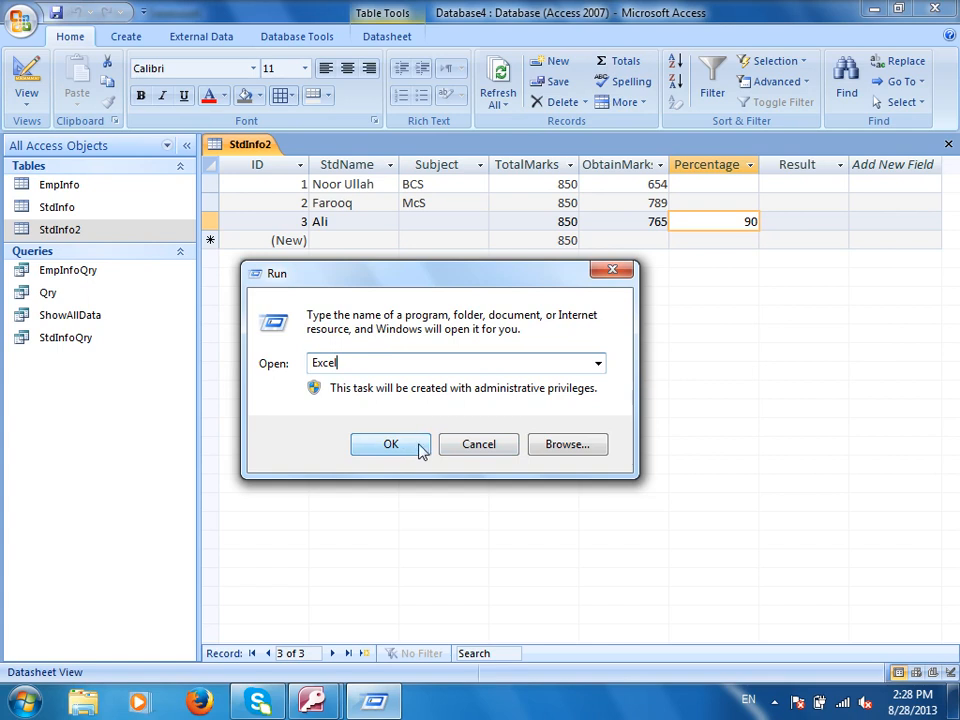
{"action": "key", "text": "Return"}
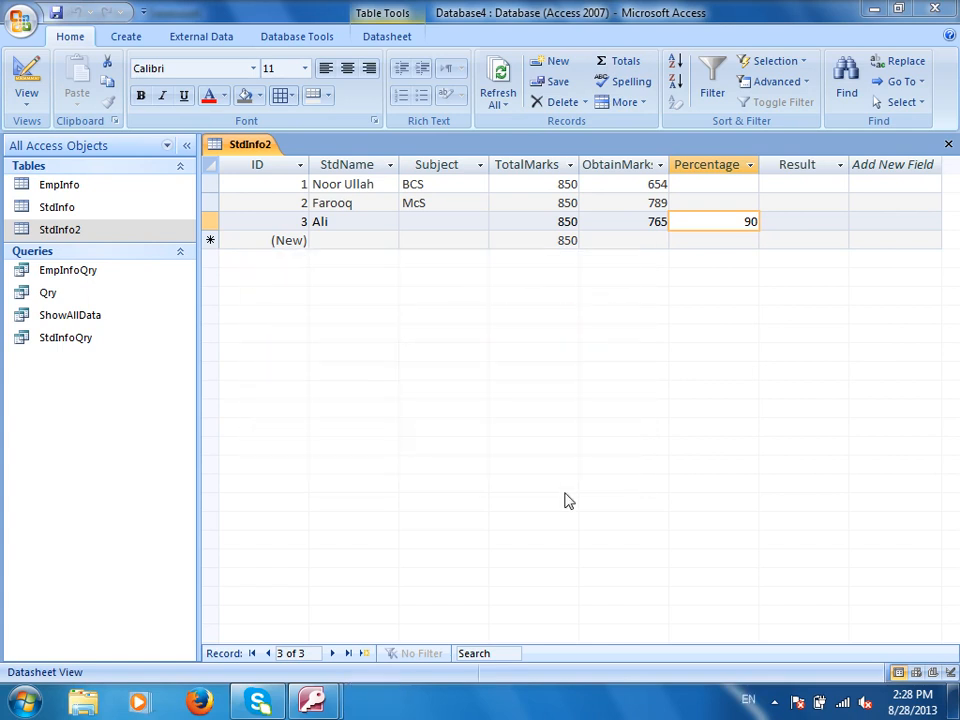
{"action": "key", "text": "super+r"}
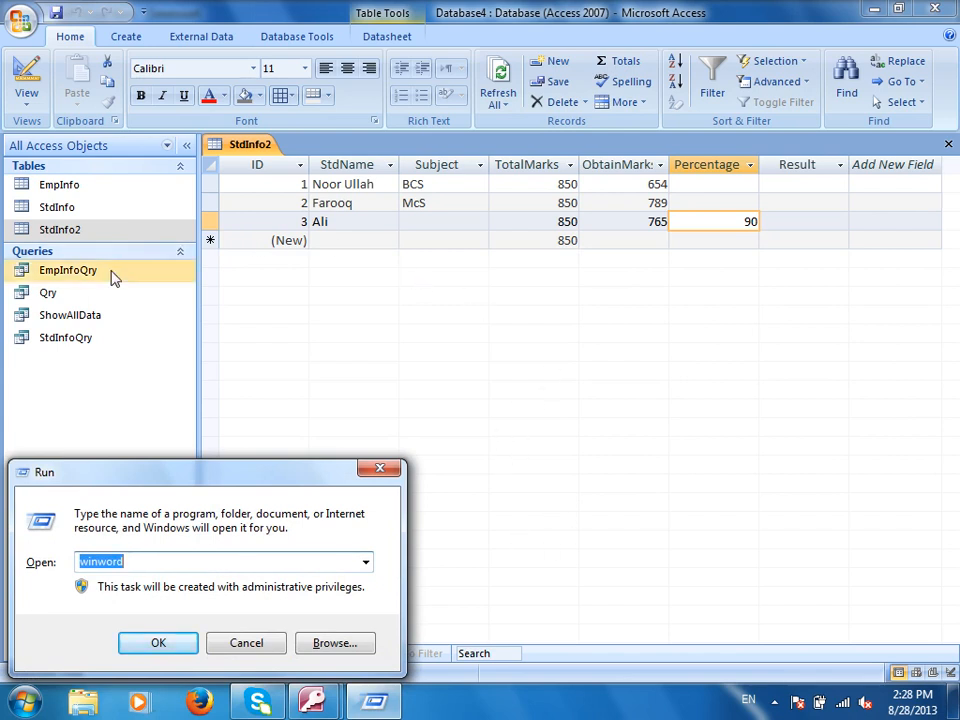
{"action": "key", "text": "Escape"}
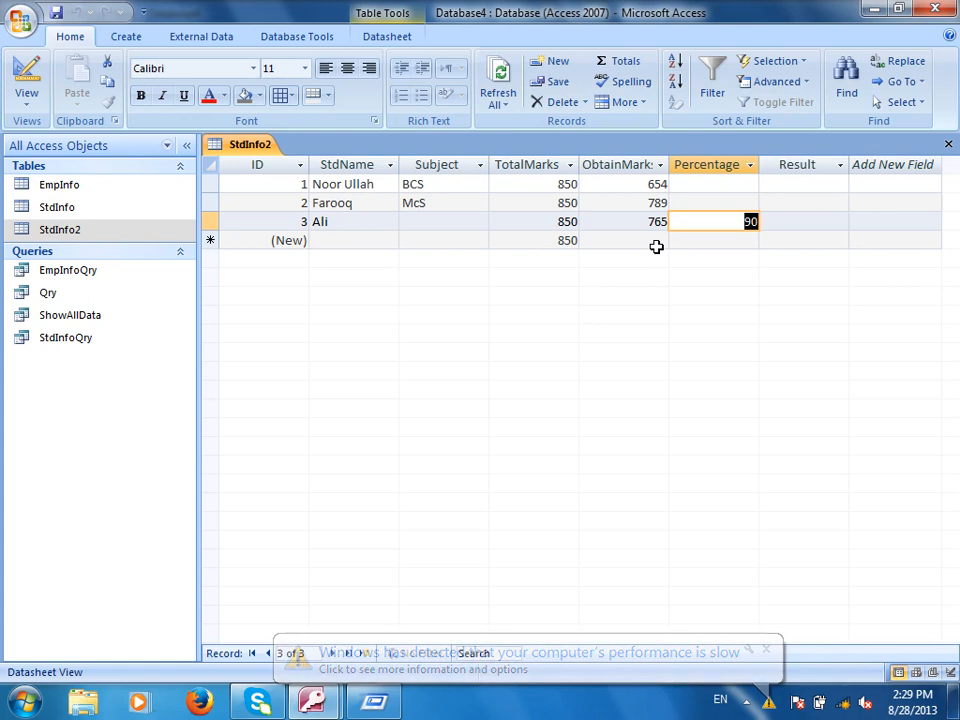
{"action": "left_click", "coordinate": [497, 666]}
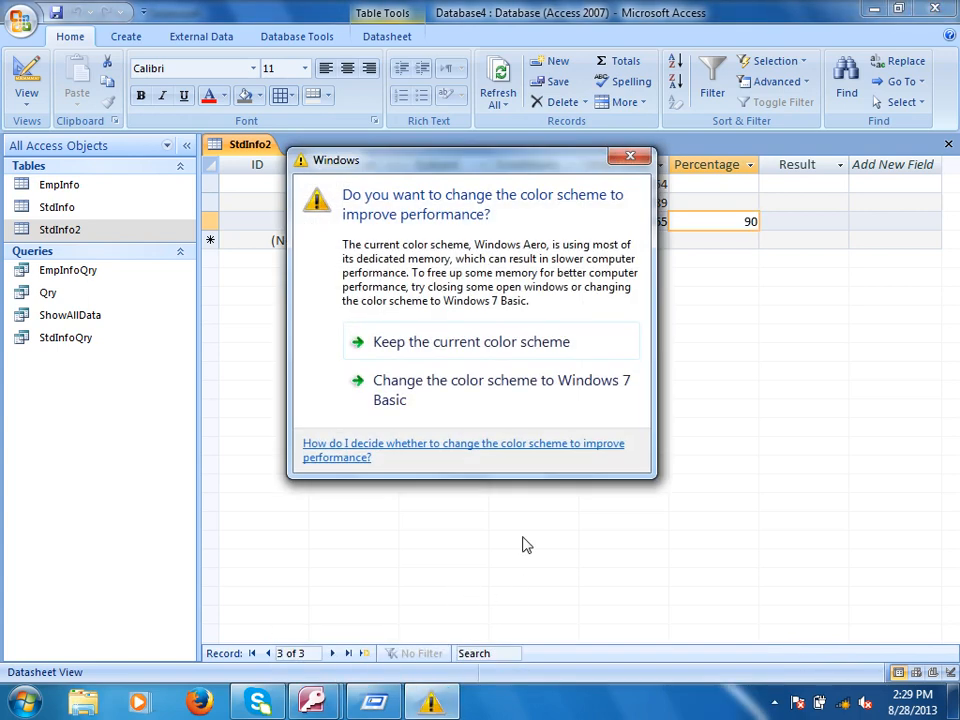
{"action": "left_click", "coordinate": [478, 352]}
Close StdInfo2 and open StdInfoQry to check the calculated Percentage and Result of all records.
{"action": "left_click", "coordinate": [948, 144]}
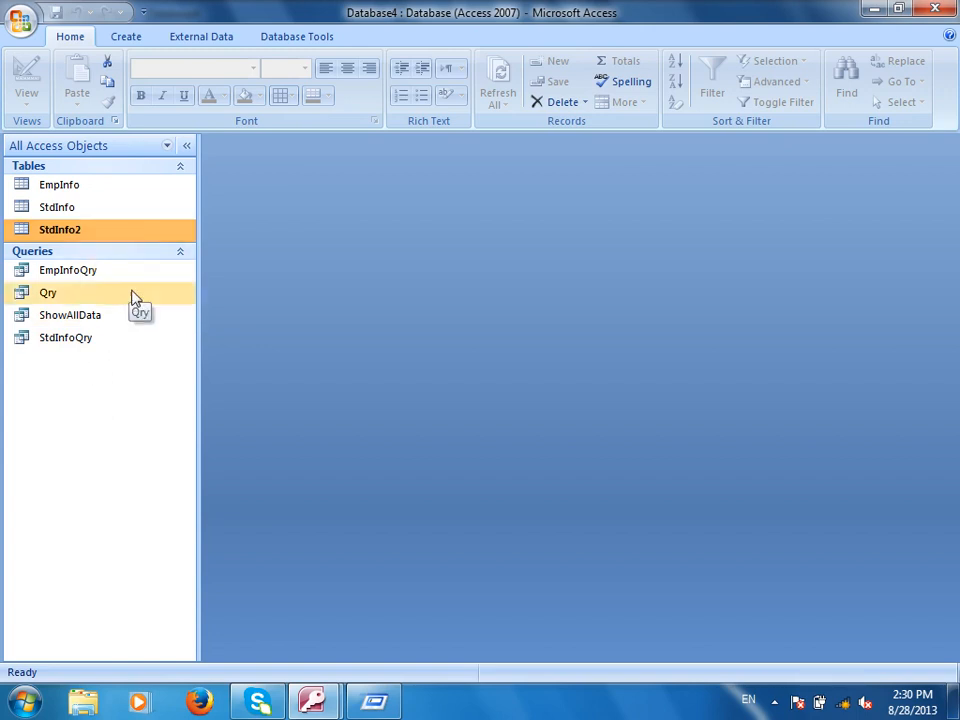
{"action": "double_click", "coordinate": [88, 342]}
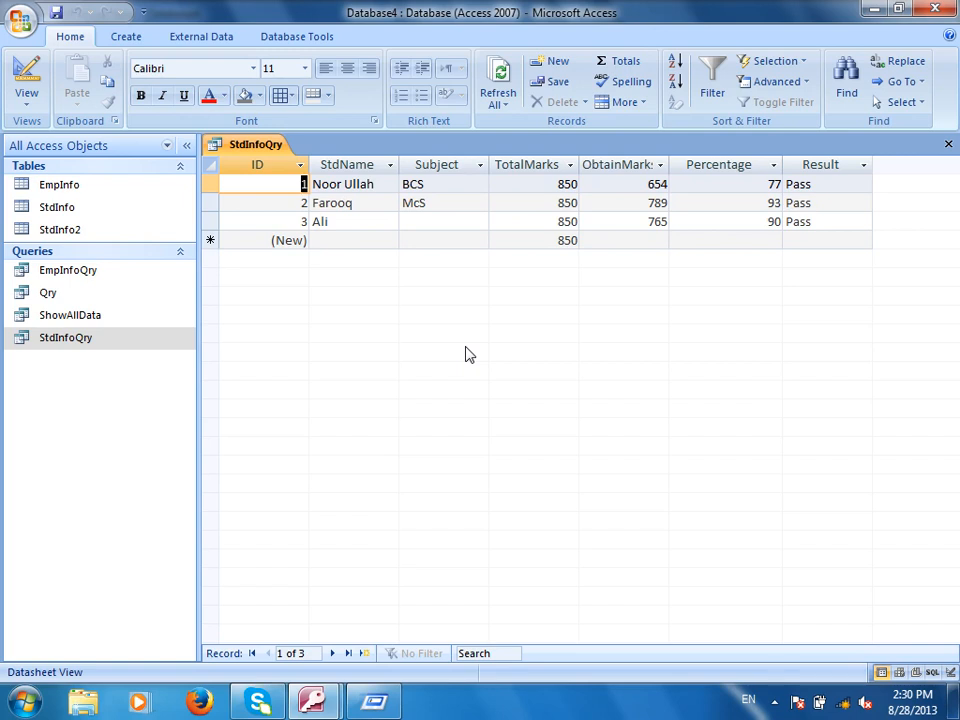
Close StdInfoQry and launch Word by running winword from the Windows Run command.
{"action": "key", "text": "ctrl+w"}
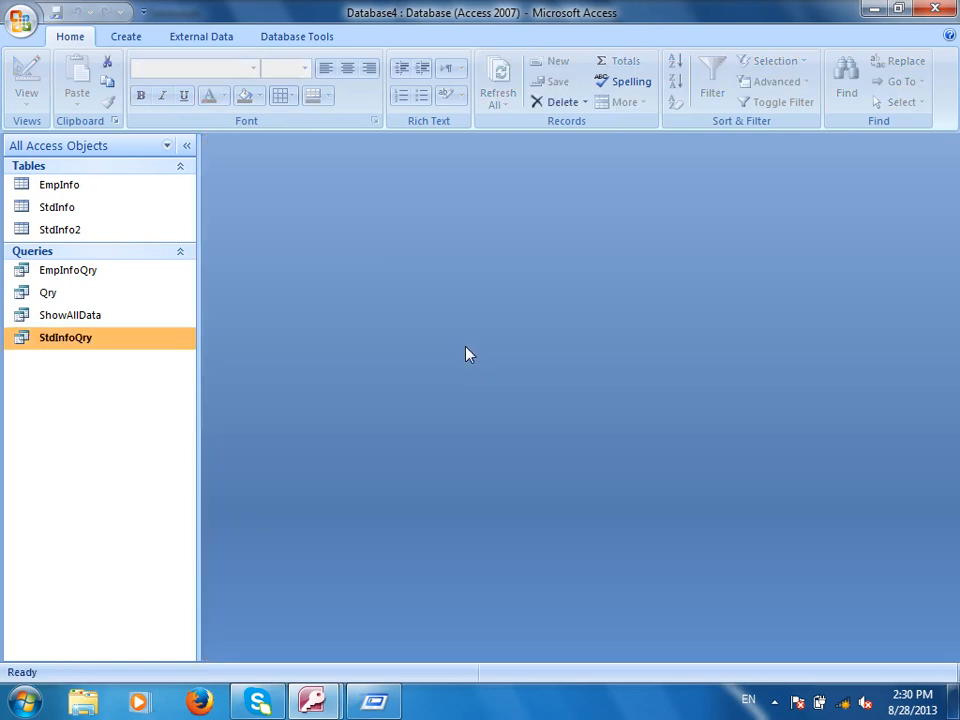
{"action": "left_click", "coordinate": [126, 40]}
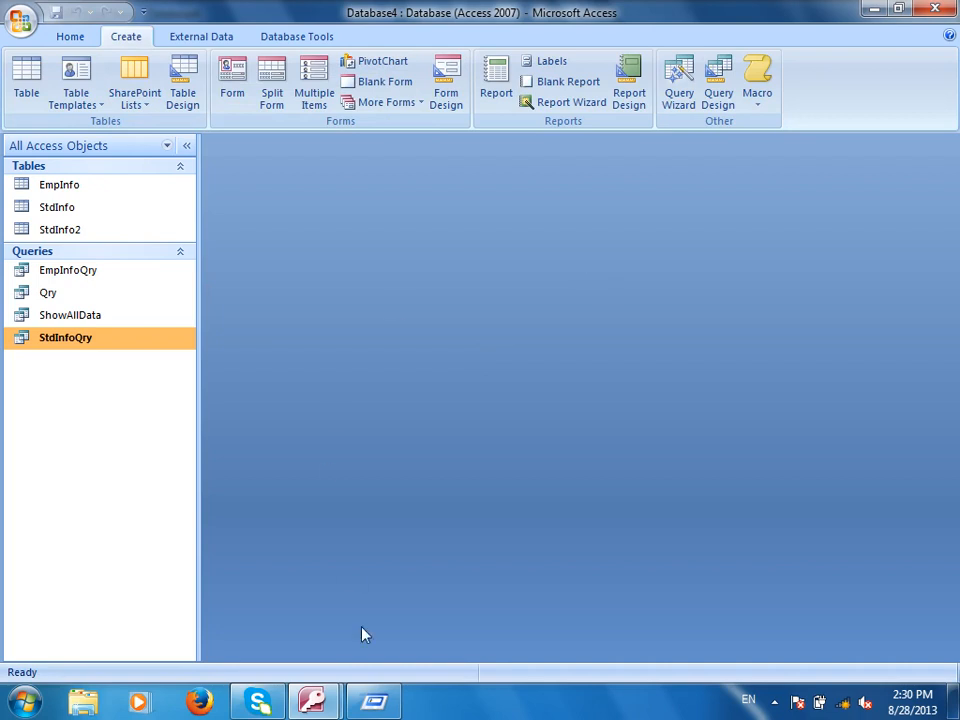
{"action": "key", "text": "super+r"}
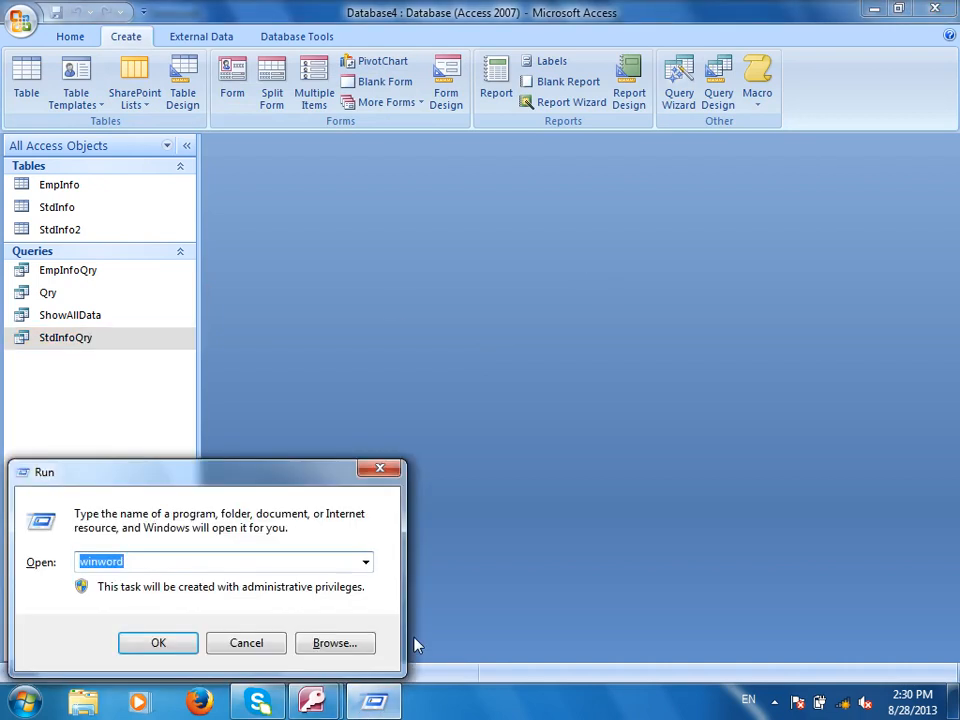
{"action": "key", "text": "Return"}
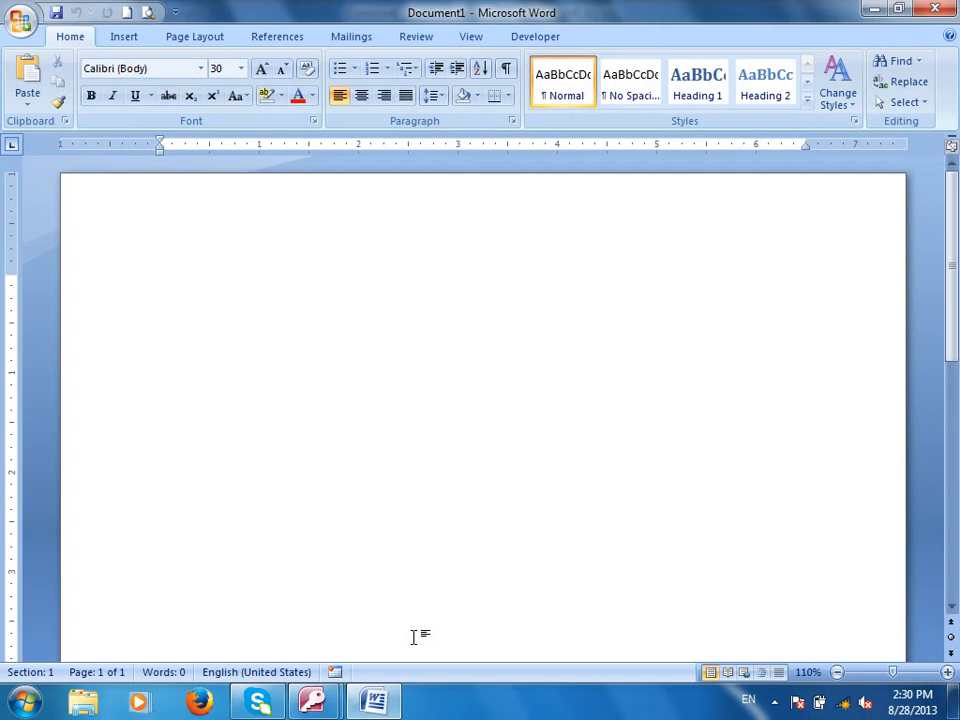
Write "Query by QBE(Query By Examples)" as the first line of the blank document.
{"action": "type", "text": "QueryBy"}
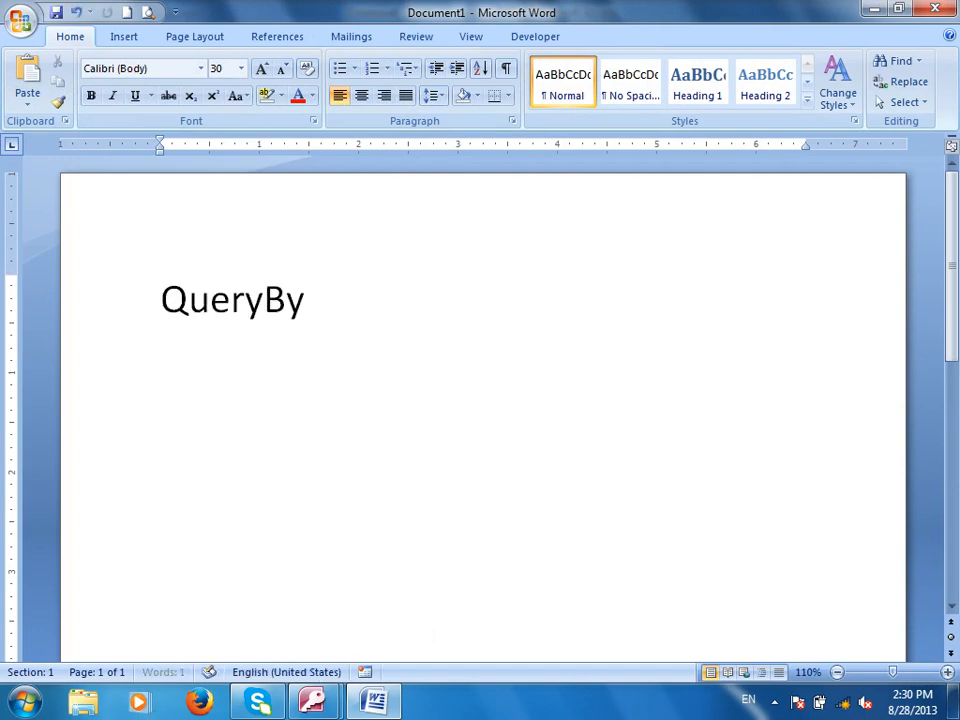
{"action": "key", "text": "BackSpace"}
{"action": "key", "text": "BackSpace"}
{"action": "type", "text": "byu"}
{"action": "key", "text": "BackSpace"}
{"action": "type", "text": "QBE(Quer"}
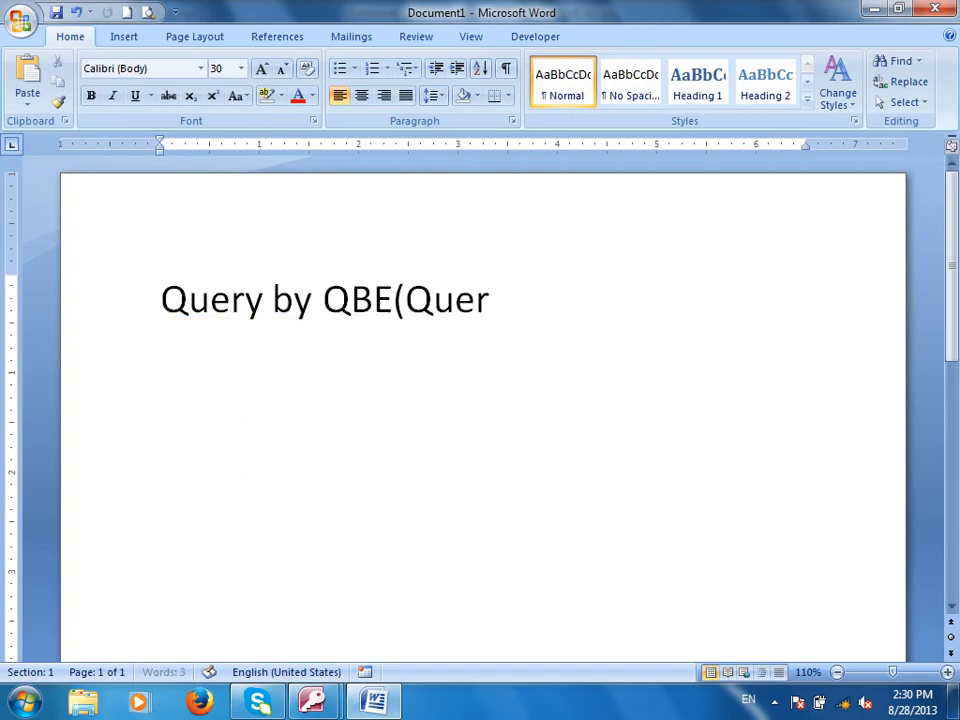
{"action": "type", "text": "y By Examples"}
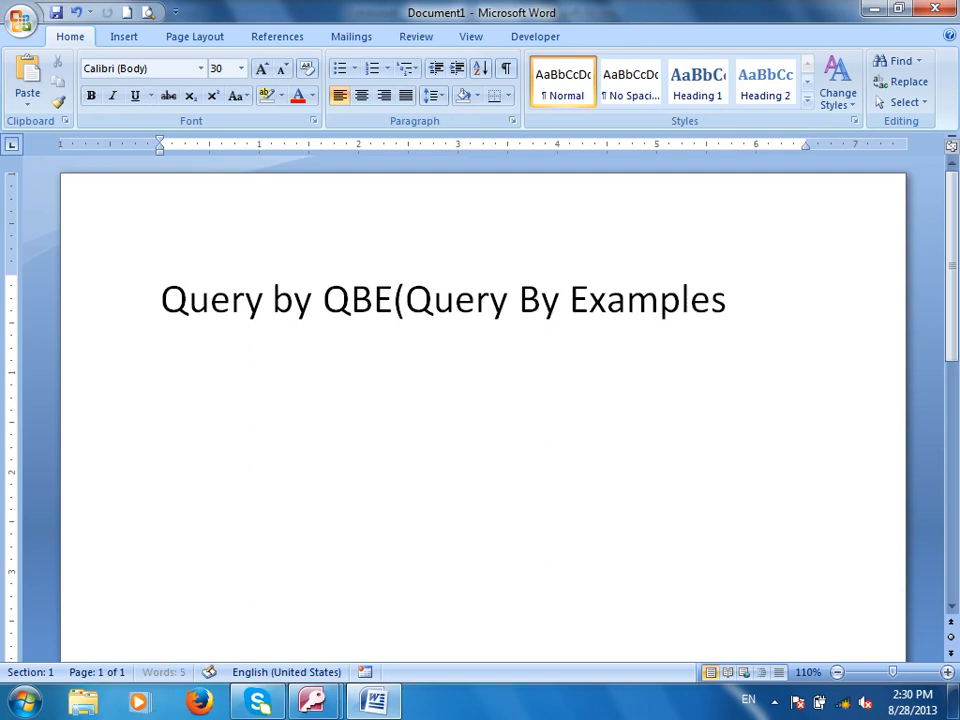
{"action": "type", "text": ")"}
{"action": "key", "text": "Return"}
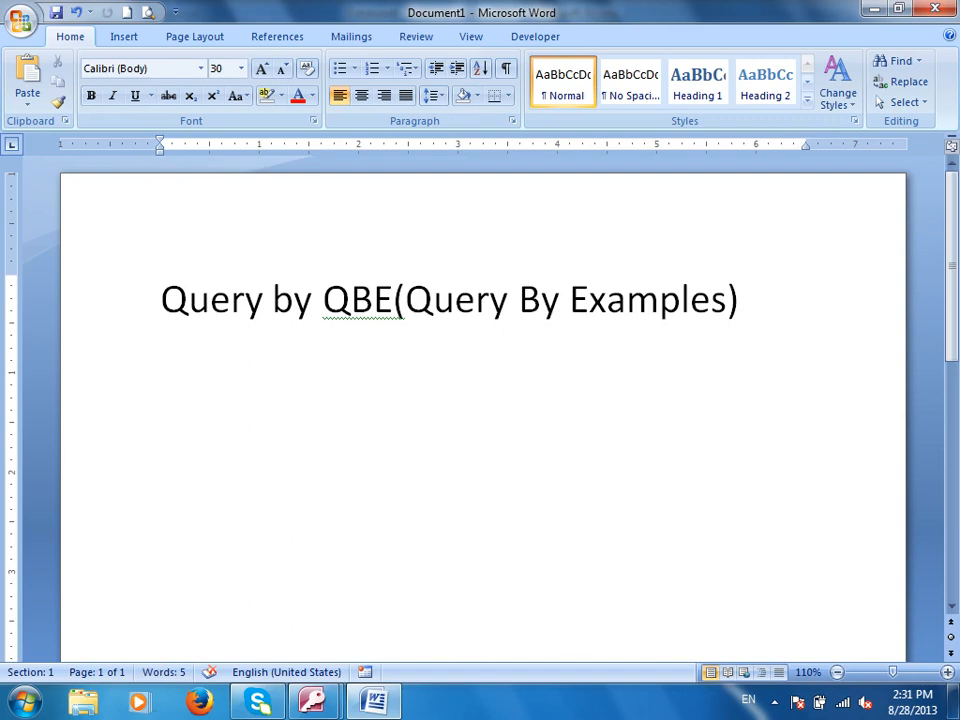
Add a line reading "OR", followed by a line reading "Structured Query Language (All Over the method)".
{"action": "type", "text": "P"}
{"action": "key", "text": "BackSpace"}
{"action": "type", "text": "OR"}
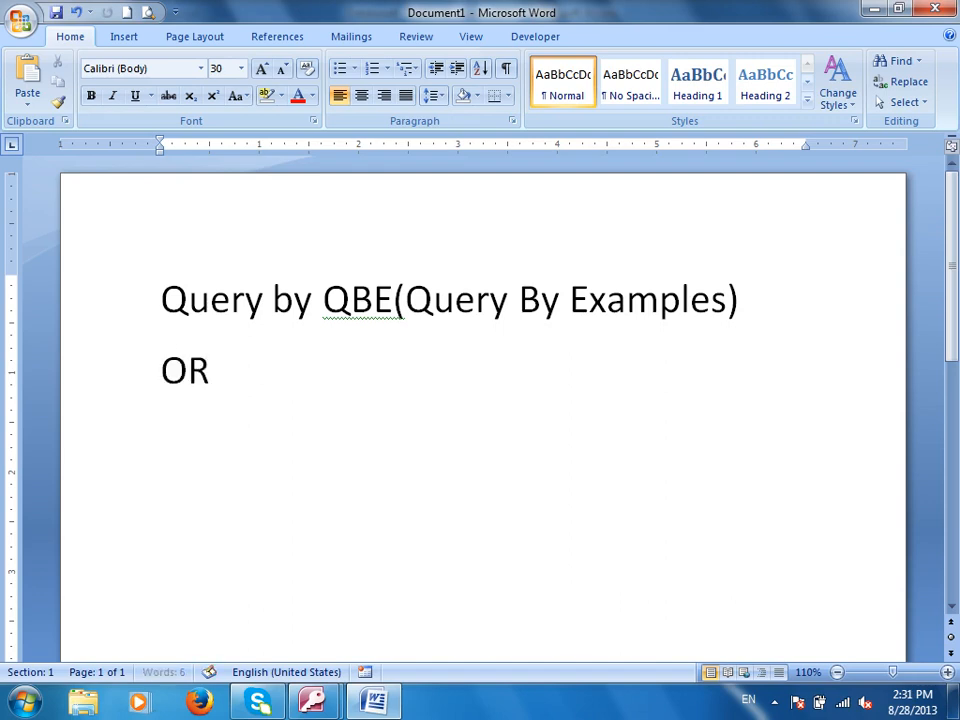
{"action": "key", "text": "Return"}
{"action": "type", "text": "StructuredQuery L"}
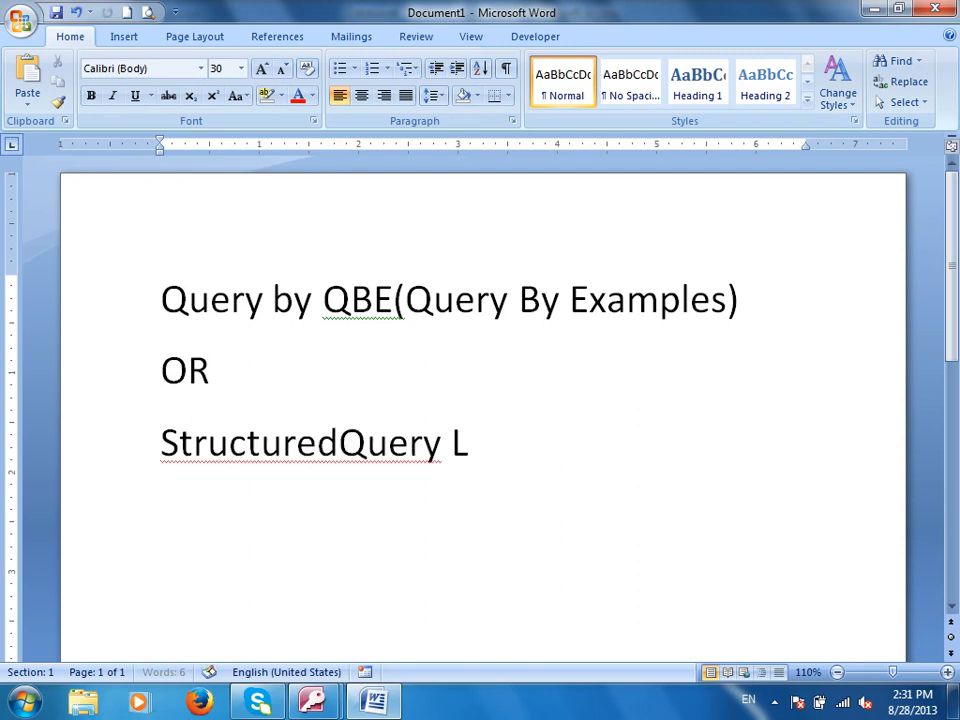
{"action": "type", "text": "anguage"}
{"action": "left_click", "coordinate": [339, 445]}
{"action": "left_click", "coordinate": [673, 452]}
{"action": "type", "text": "("}
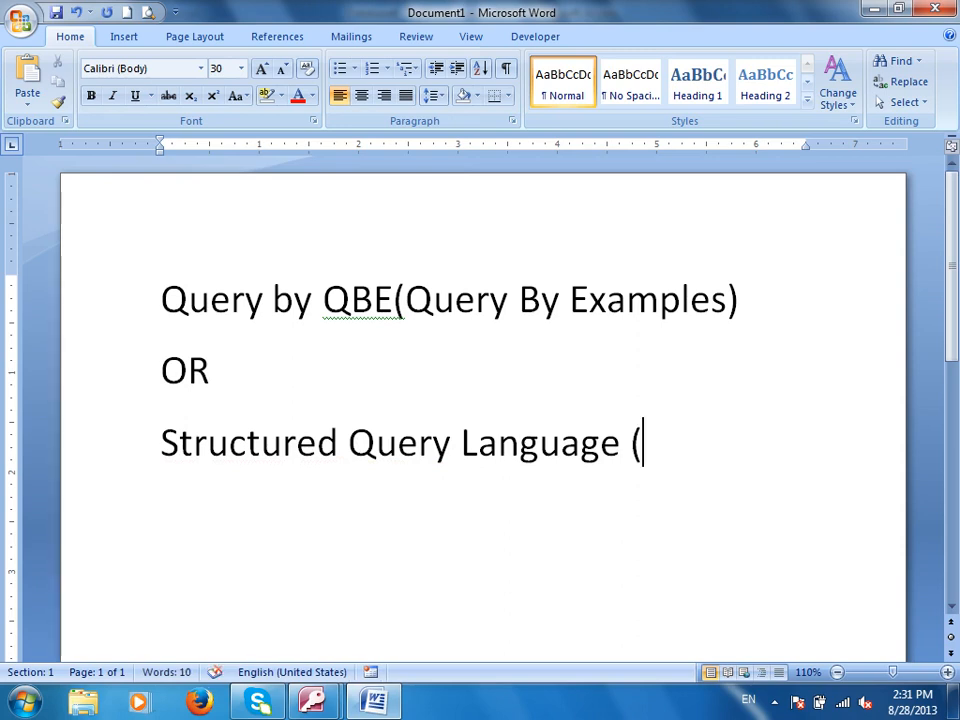
{"action": "type", "text": "All Over the M"}
{"action": "key", "text": "BackSpace"}
{"action": "type", "text": "method)"}
{"action": "key", "text": "Return"}
Add a line listing the database systems as "SQL Server , oracle Database , Microsoft Acces".
{"action": "type", "text": "ue"}
{"action": "key", "text": "BackSpace"}
{"action": "key", "text": "BackSpace"}
{"action": "type", "text": "SQL Server , oracle "}
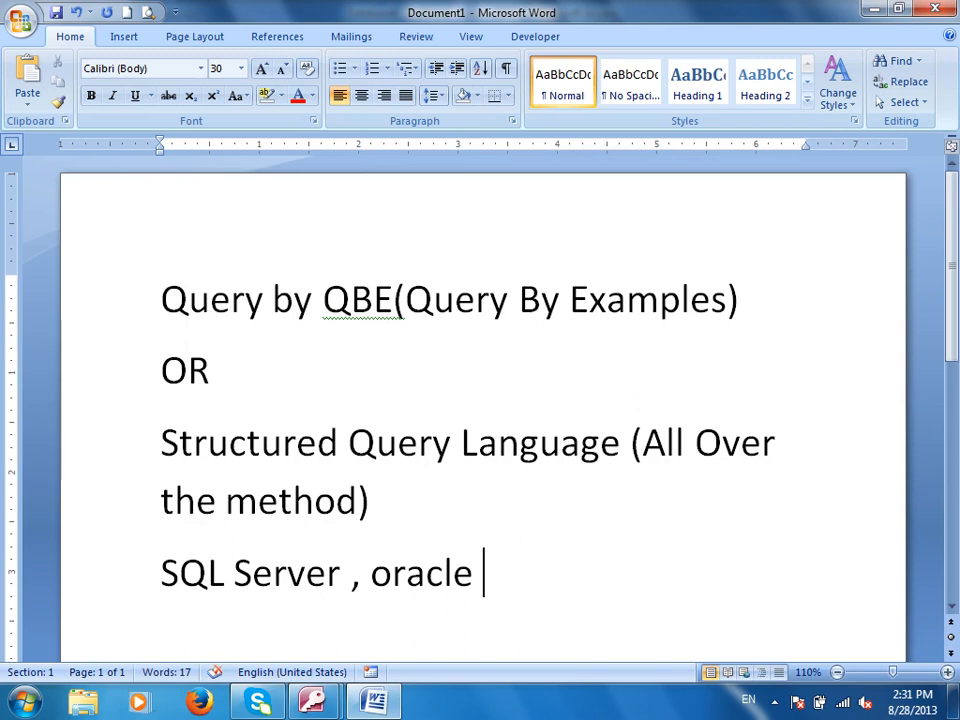
{"action": "type", "text": "Database ,"}
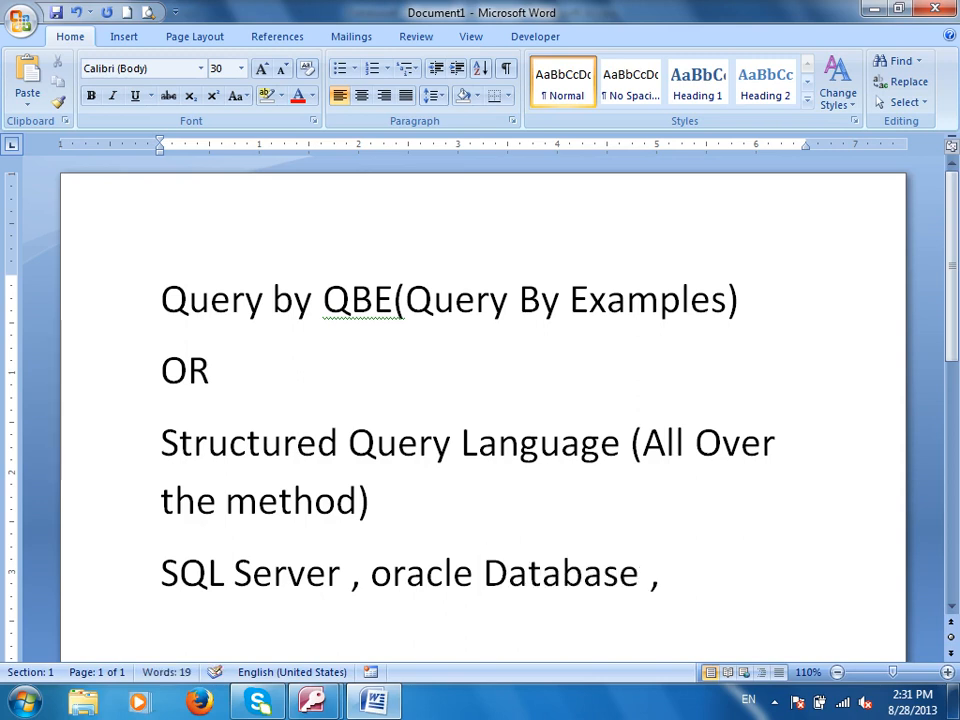
{"action": "type", "text": " Microsoft Acces,"}
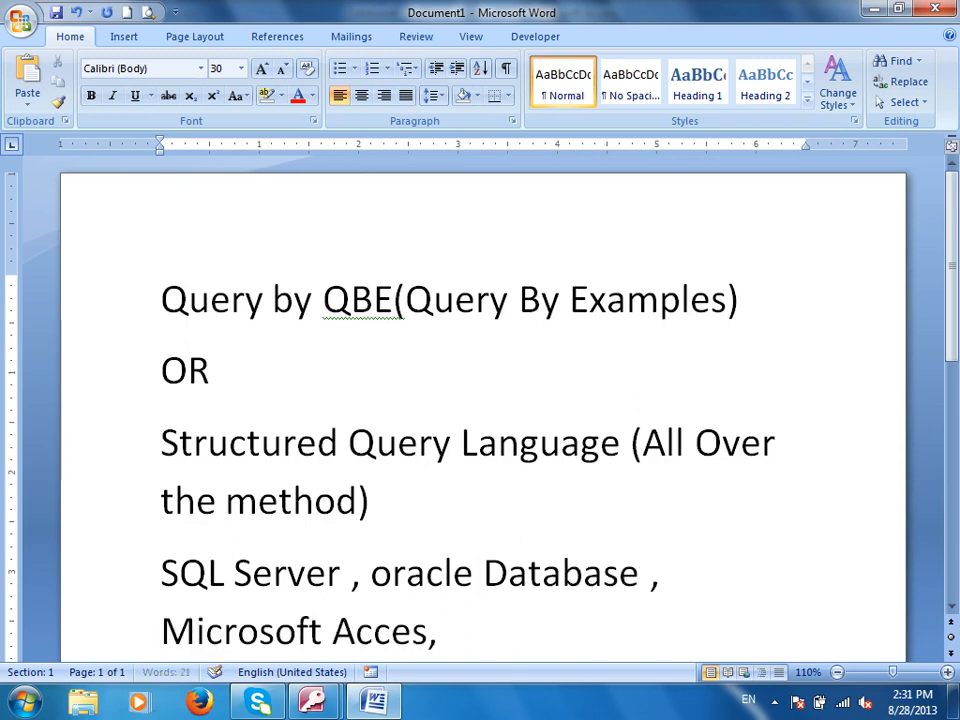
{"action": "type", "text": " Quer"}
{"action": "key", "text": "BackSpace"}
{"action": "key", "text": "BackSpace"}
{"action": "key", "text": "BackSpace"}
{"action": "key", "text": "BackSpace"}
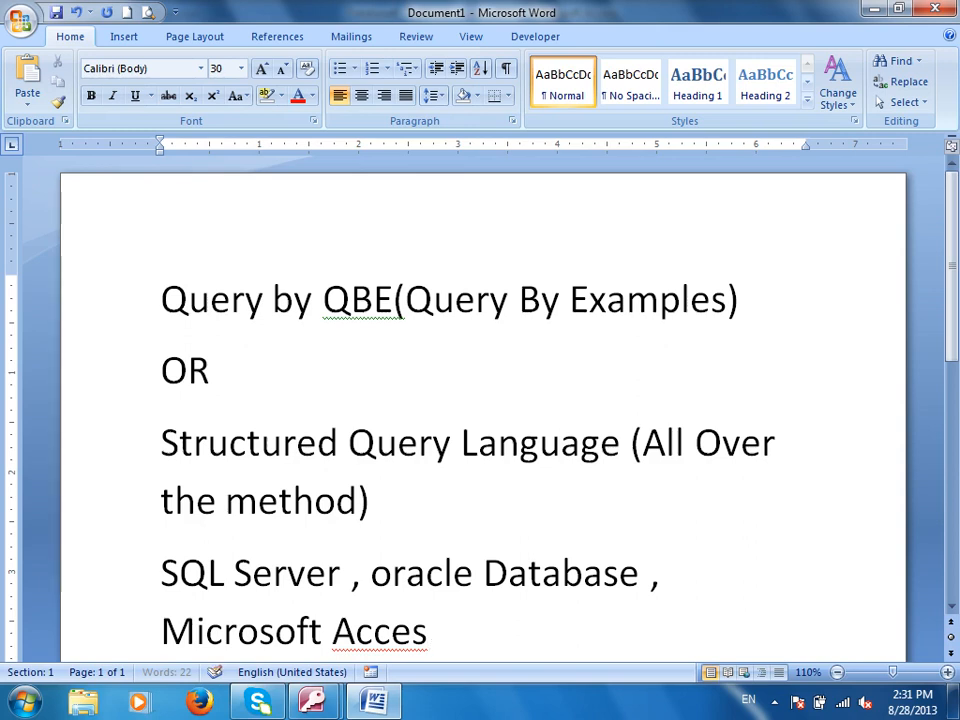
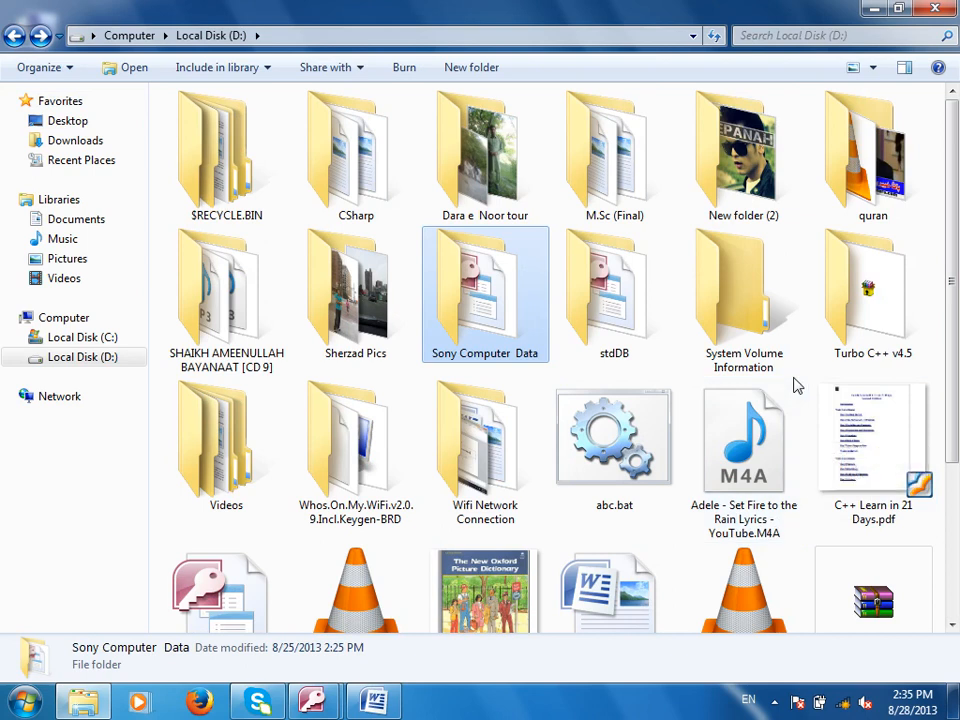
Look through the remaining files on drive D, and switch back to the Word document.
{"action": "scroll", "coordinate": [797, 386], "scroll_direction": "down", "scroll_amount": 2}
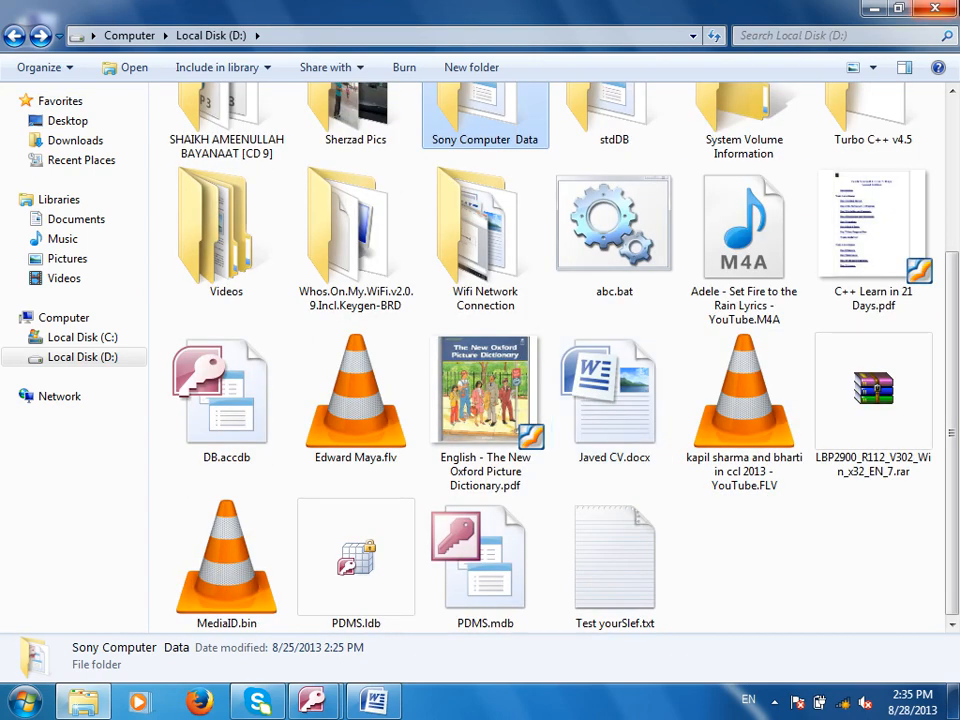
{"action": "key", "text": "super+d"}
{"action": "left_click", "coordinate": [375, 700]}
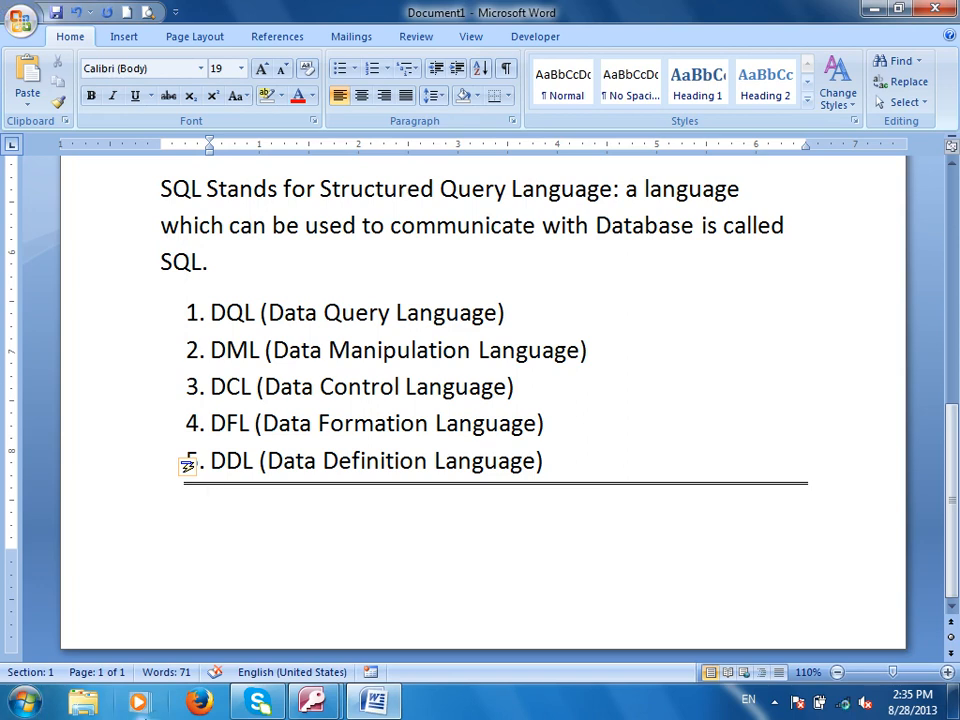
Write the heading "Select Statement:" below the double line under the SQL sublanguage list, and start a new line.
{"action": "type", "text": "S"}
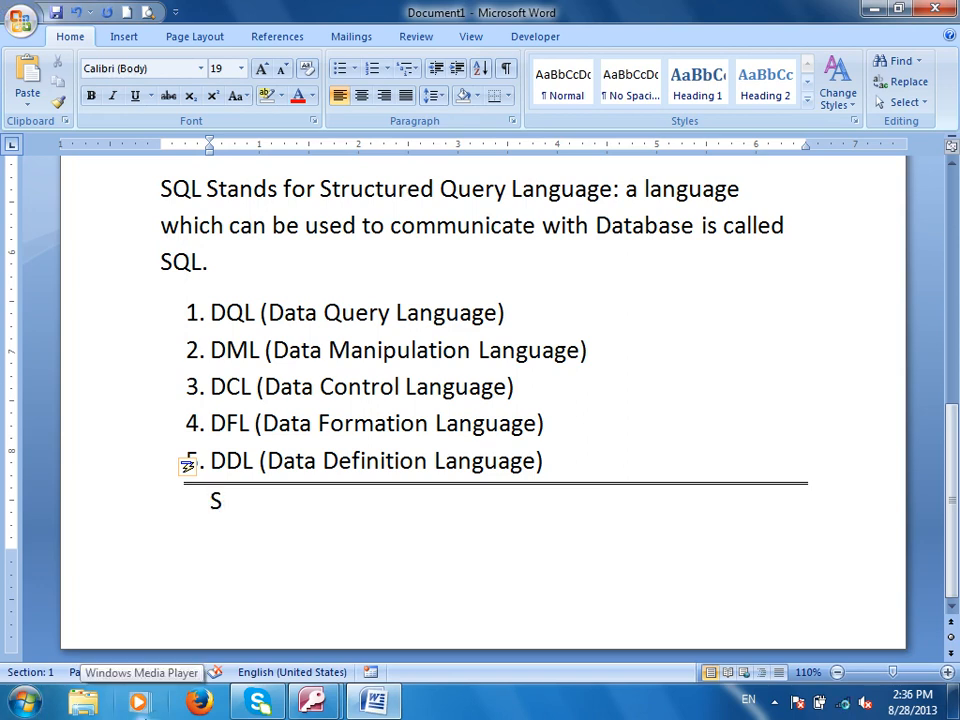
{"action": "type", "text": "elect Statee"}
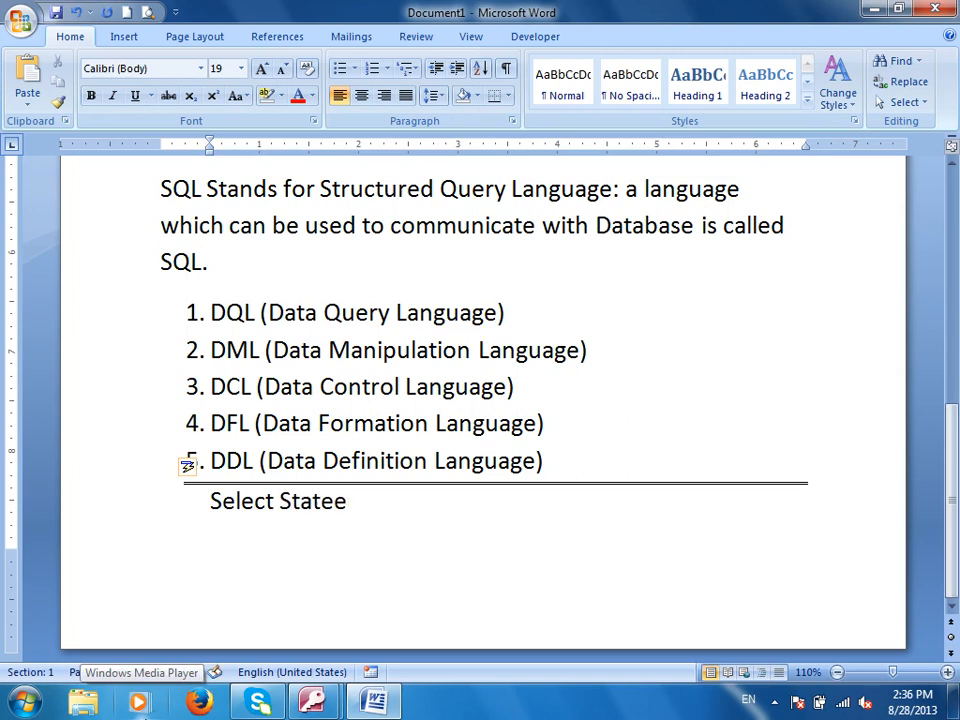
{"action": "type", "text": "mnt"}
{"action": "key", "text": "BackSpace"}
{"action": "key", "text": "BackSpace"}
{"action": "key", "text": "BackSpace"}
{"action": "key", "text": "BackSpace"}
{"action": "type", "text": "ment:"}
{"action": "key", "text": "Return"}
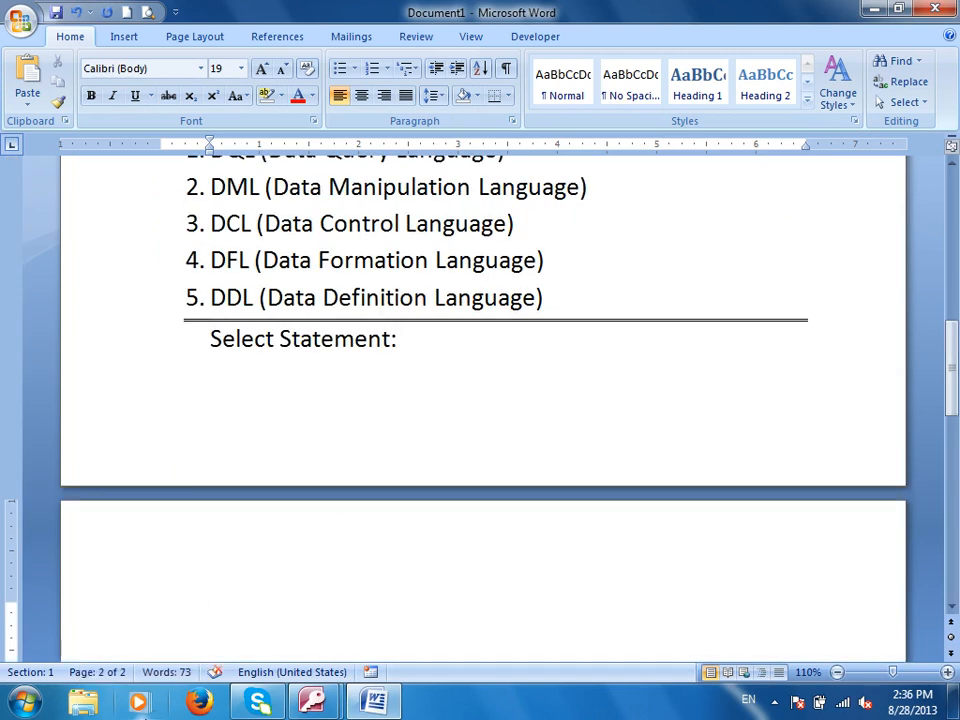
Hide the white space between the two pages, and place the cursor on the second page.
{"action": "key", "text": "Up"}
{"action": "double_click", "coordinate": [184, 497]}
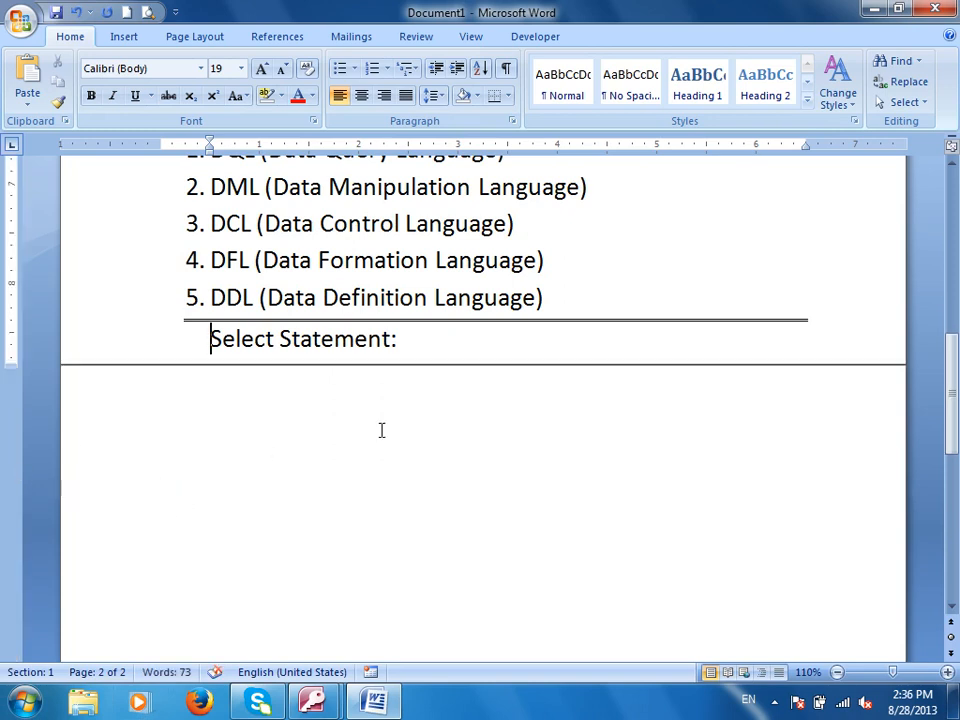
{"action": "left_click", "coordinate": [384, 430]}
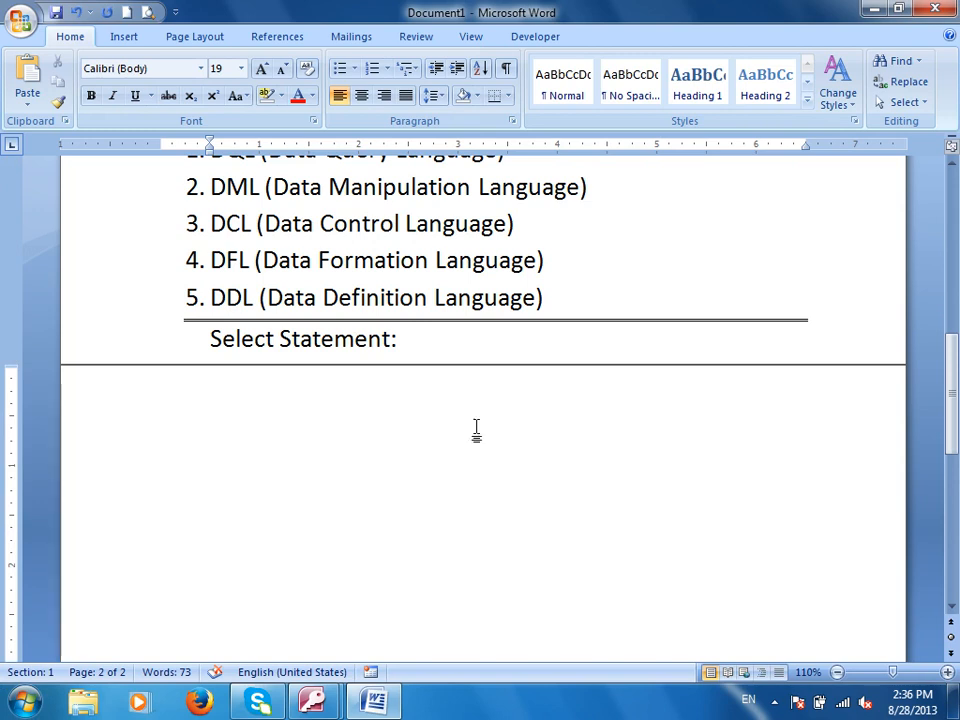
Switch to the Visual Basic window of Access and close it to return to Database4.
{"action": "mouse_move", "coordinate": [311, 703]}
{"action": "left_click", "coordinate": [416, 617]}
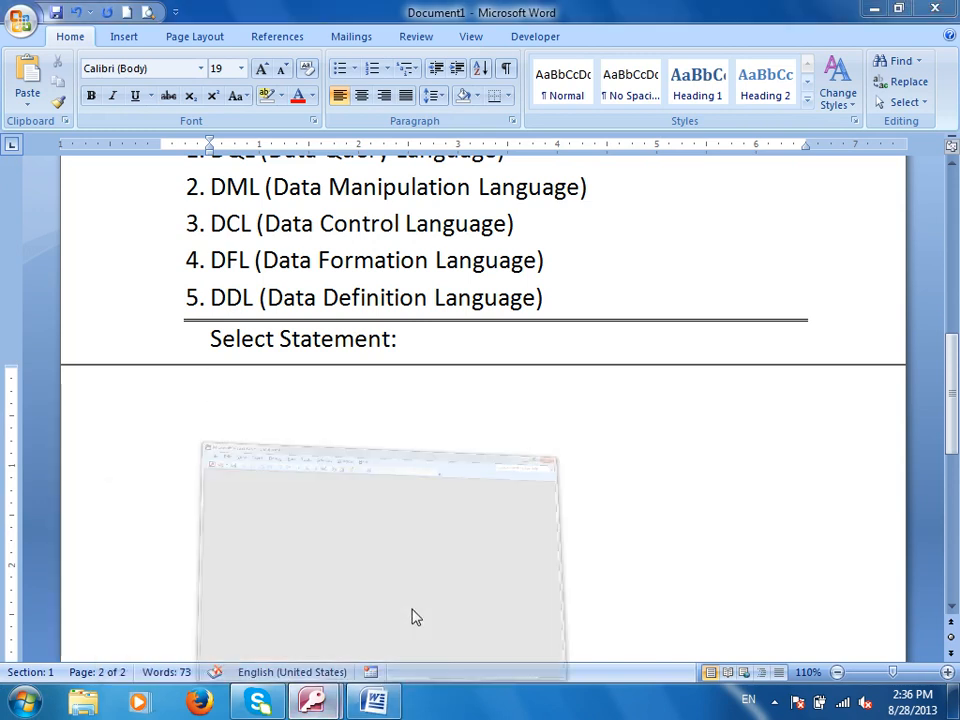
{"action": "left_click", "coordinate": [925, 10]}
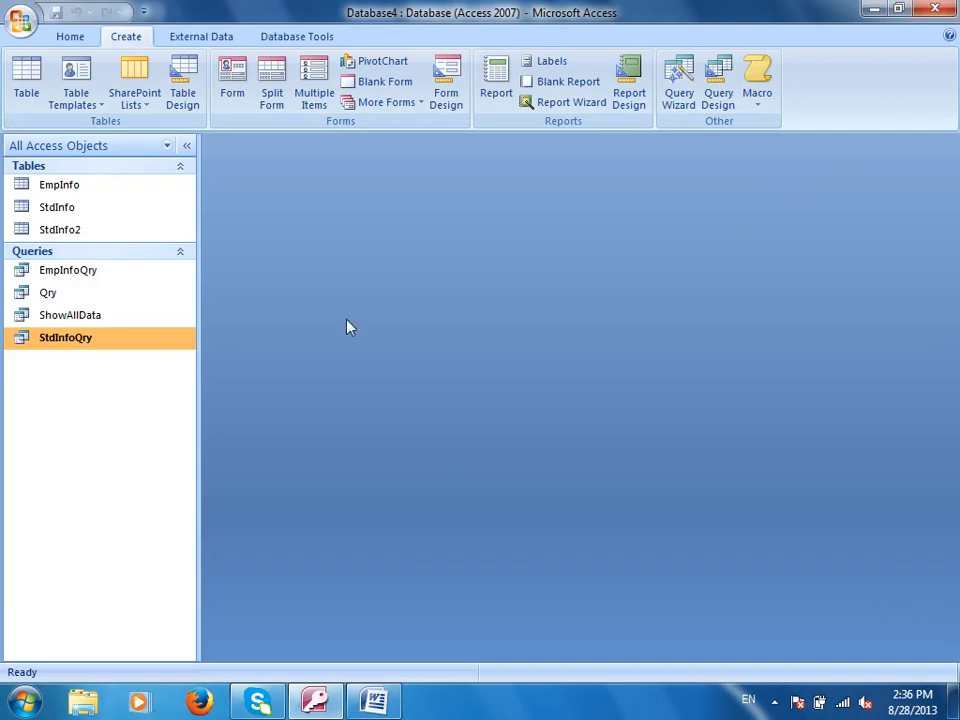
Open and close the StdInfo2, EmpInfo and StdInfo tables in turn to review their records.
{"action": "double_click", "coordinate": [79, 233]}
{"action": "key", "text": "ctrl+w"}
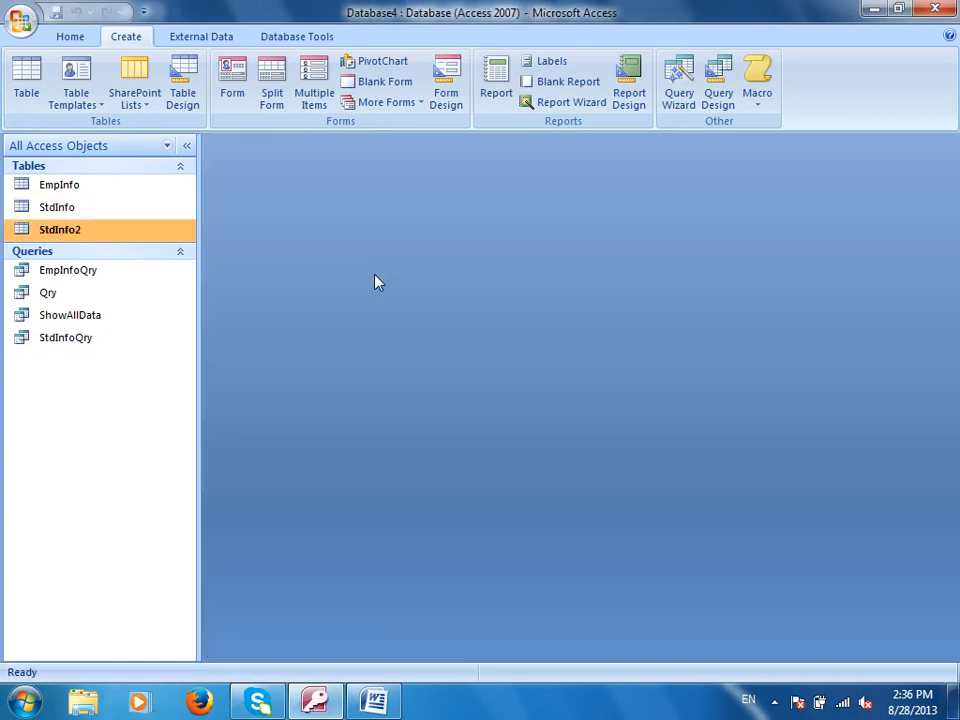
{"action": "double_click", "coordinate": [78, 187]}
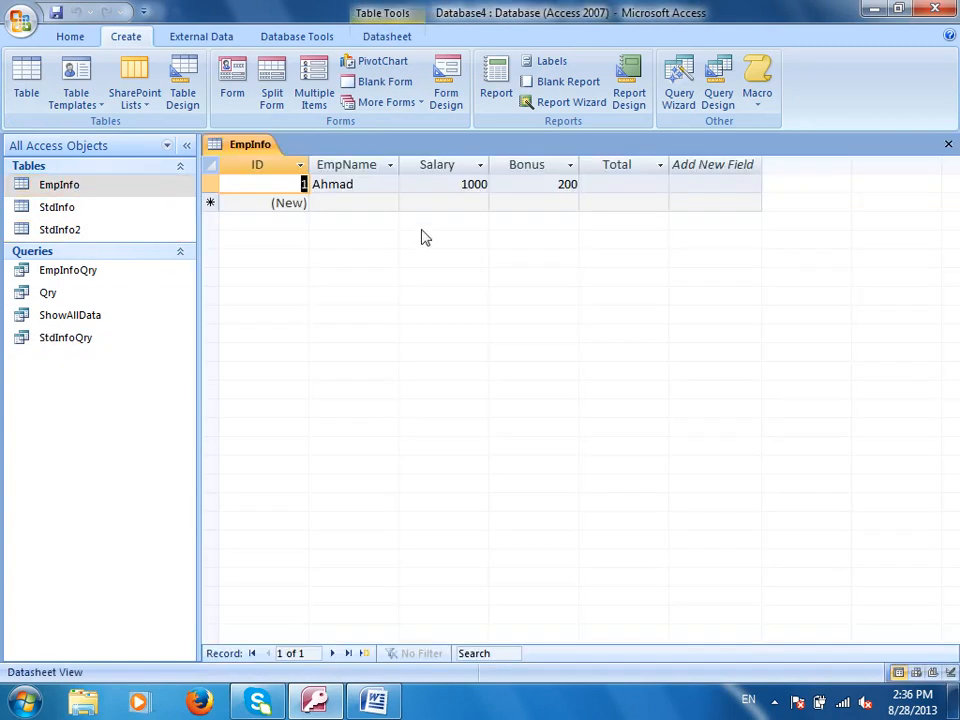
{"action": "key", "text": "ctrl+w"}
{"action": "double_click", "coordinate": [82, 208]}
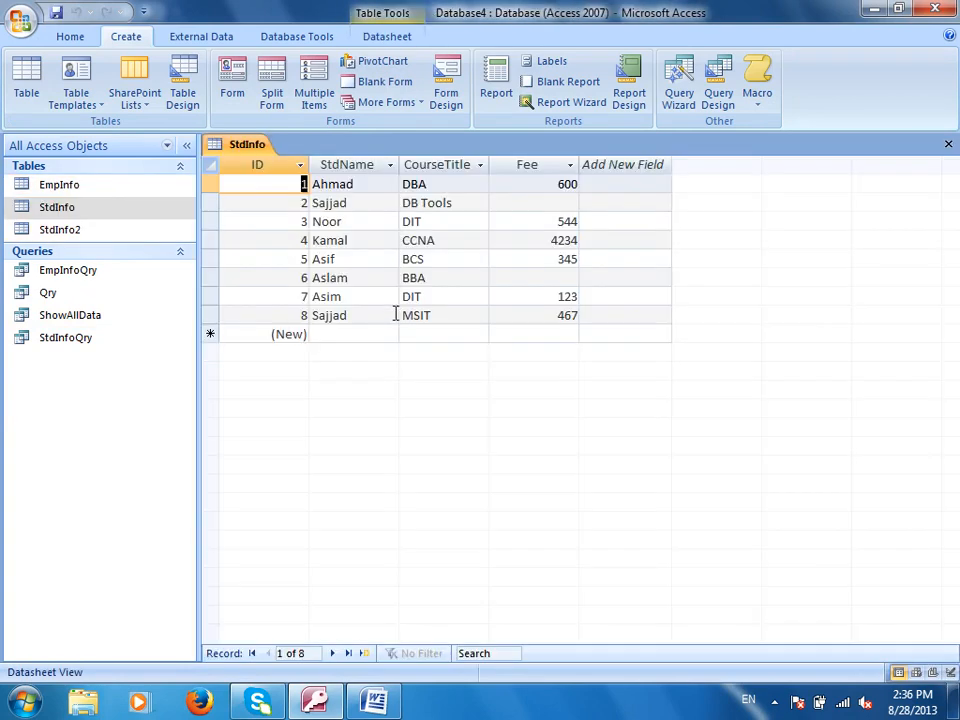
{"action": "key", "text": "ctrl+w"}
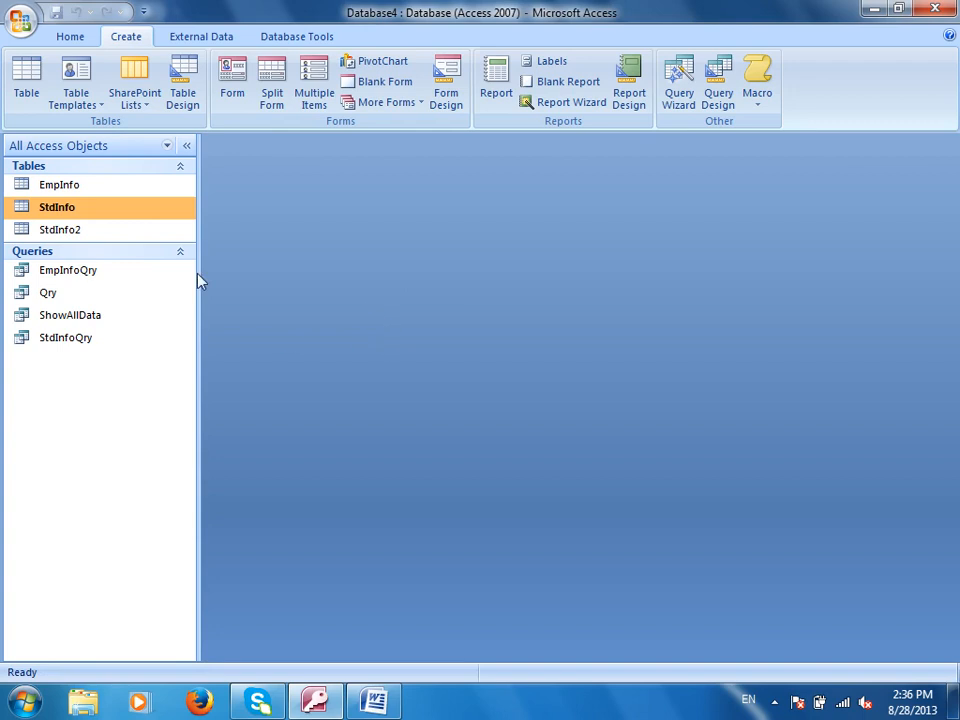
Create a new query in design view based on the StdInfo table.
{"action": "left_click", "coordinate": [728, 90]}
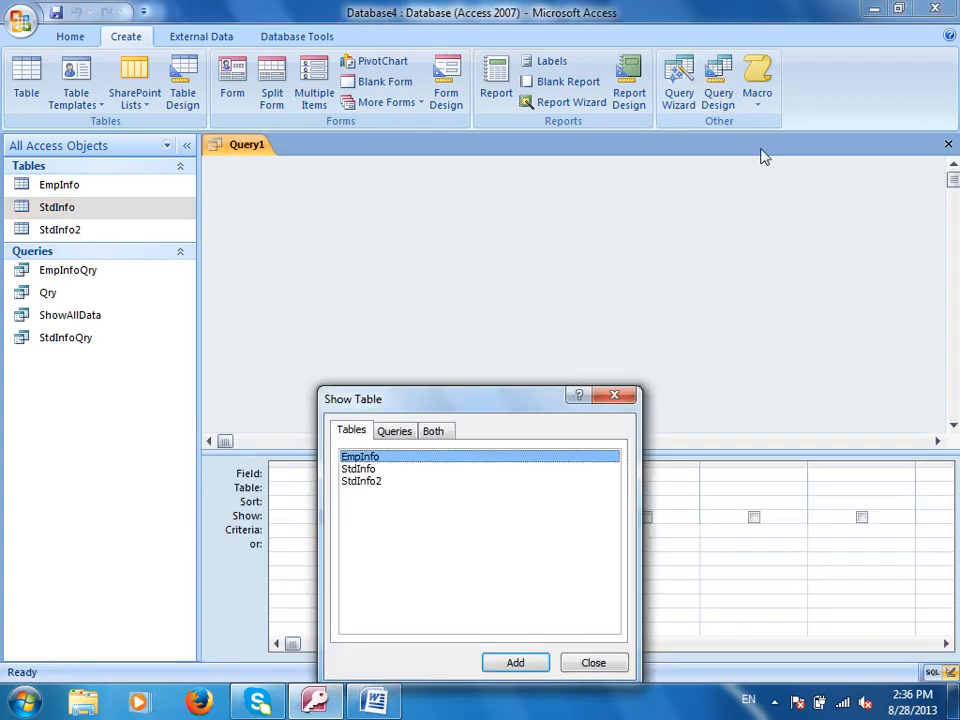
{"action": "left_click_drag", "start_coordinate": [530, 398], "coordinate": [517, 202]}
{"action": "left_click", "coordinate": [390, 280]}
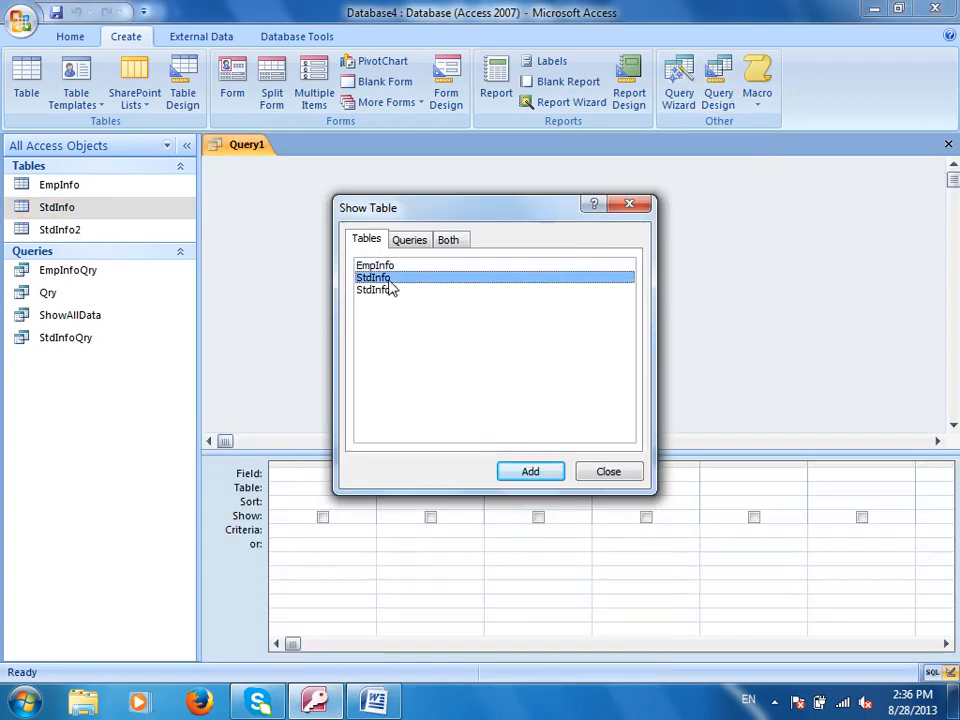
{"action": "left_click", "coordinate": [530, 472]}
{"action": "left_click", "coordinate": [618, 468]}
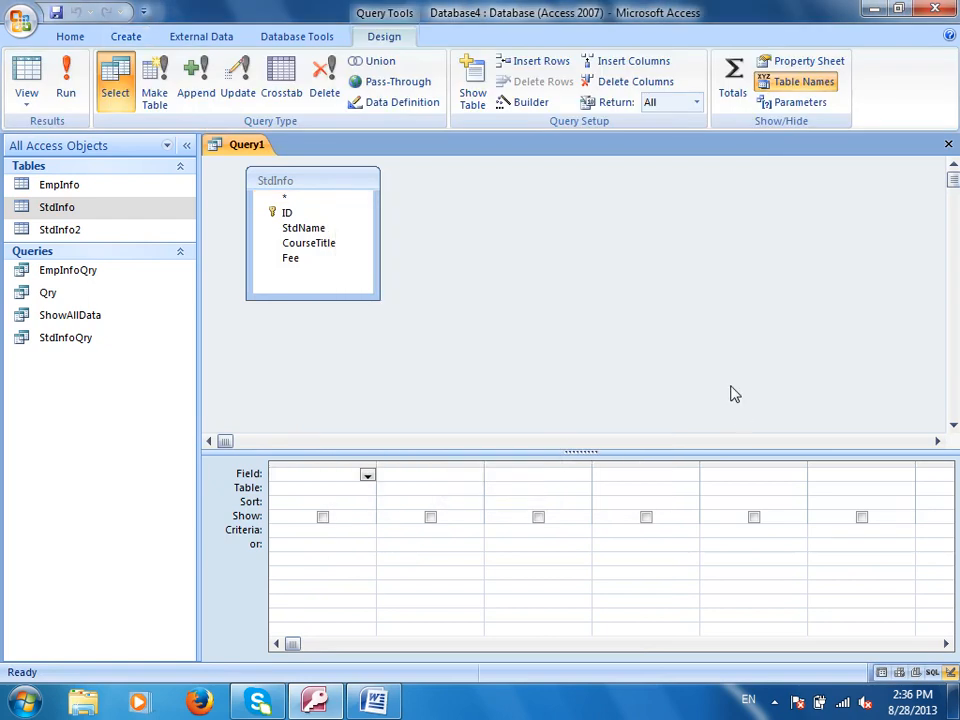
Add the ID, StdName, CourseTitle and Fee fields of StdInfo to the query grid, and run the query.
{"action": "double_click", "coordinate": [317, 182]}
{"action": "left_click_drag", "start_coordinate": [300, 230], "coordinate": [298, 474]}
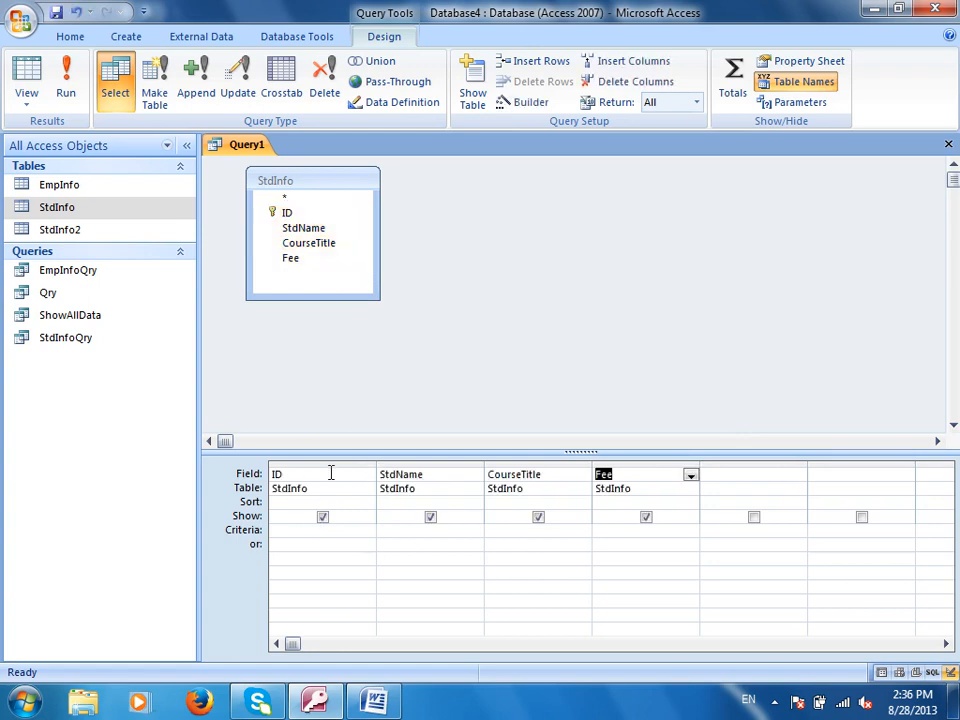
{"action": "left_click", "coordinate": [65, 82]}
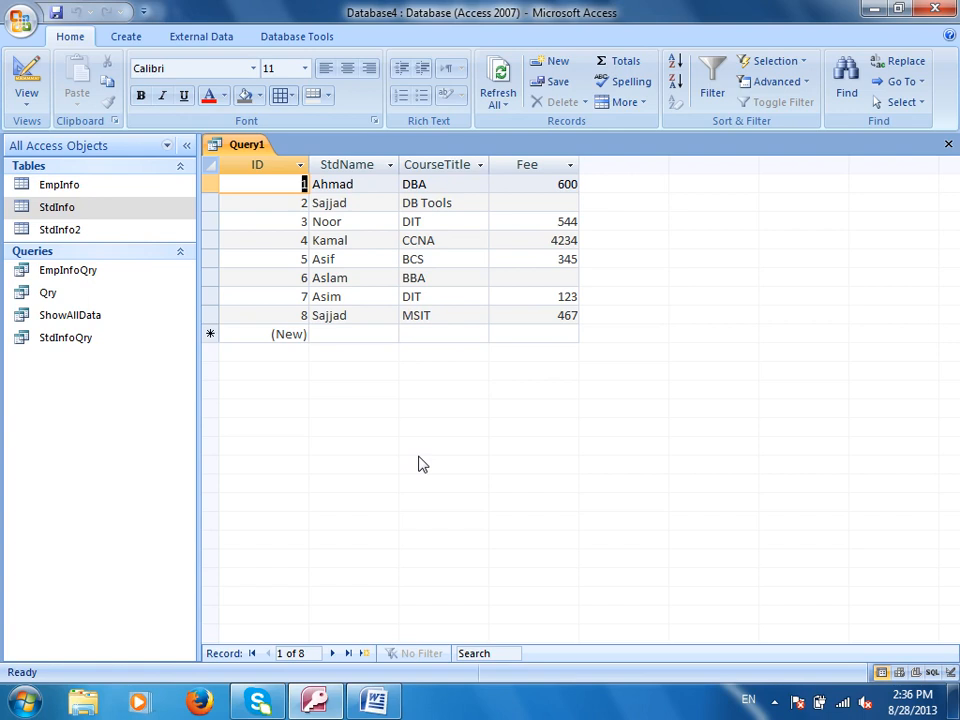
Close the StdInfo query without saving it, and switch to the Word document.
{"action": "key", "text": "ctrl+w"}
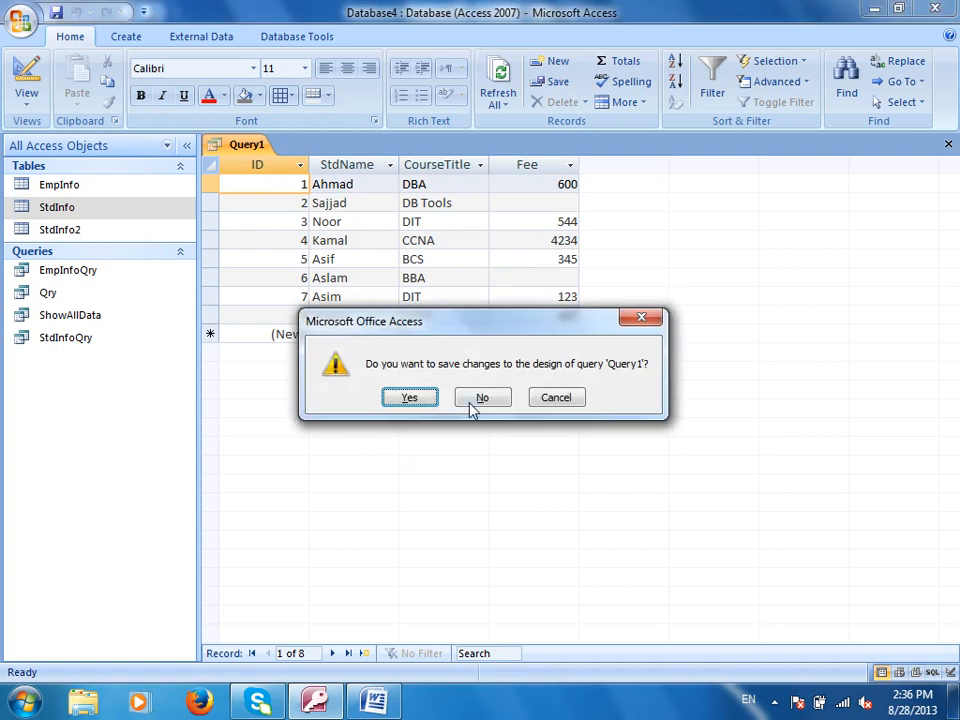
{"action": "left_click", "coordinate": [474, 399]}
{"action": "left_click", "coordinate": [370, 700]}
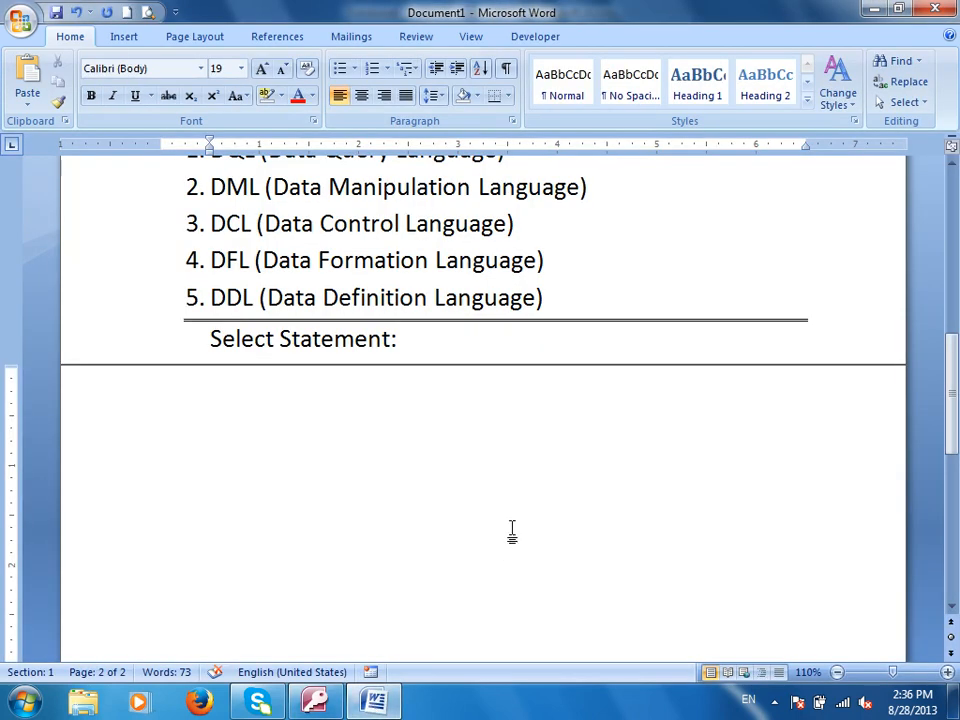
Add the heading "Question No. 1" under Select Statement, followed by the line "Select All Fields +Data from A table namely STdInfo.".
{"action": "type", "text": "Question No. 1"}
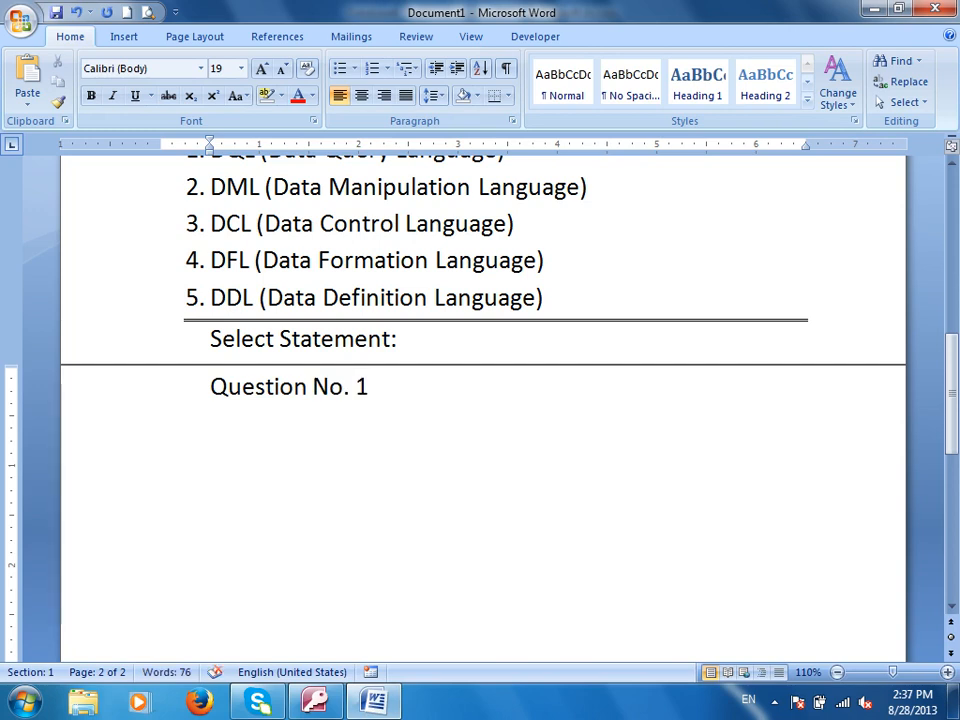
{"action": "key", "text": "Return"}
{"action": "type", "text": "Select"}
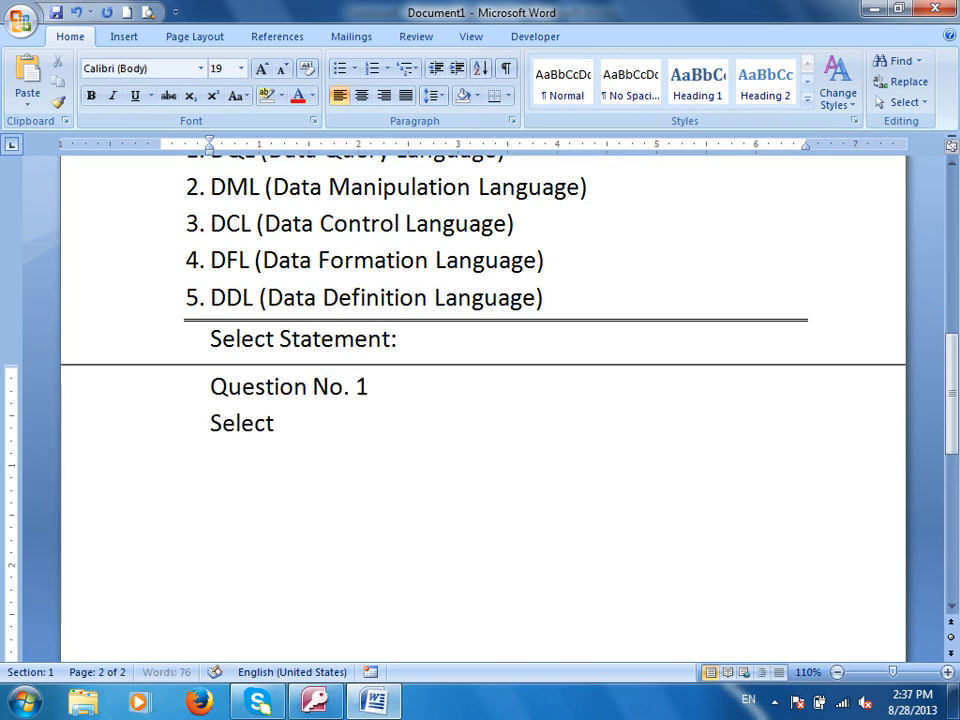
{"action": "type", "text": " All Fields"}
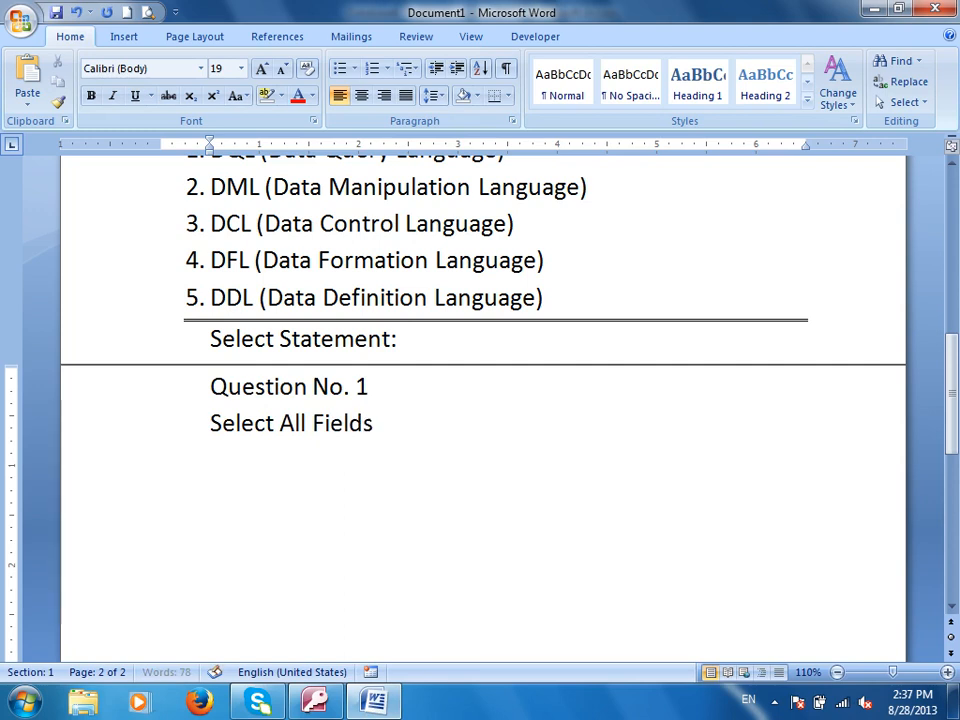
{"action": "type", "text": " +Data from "}
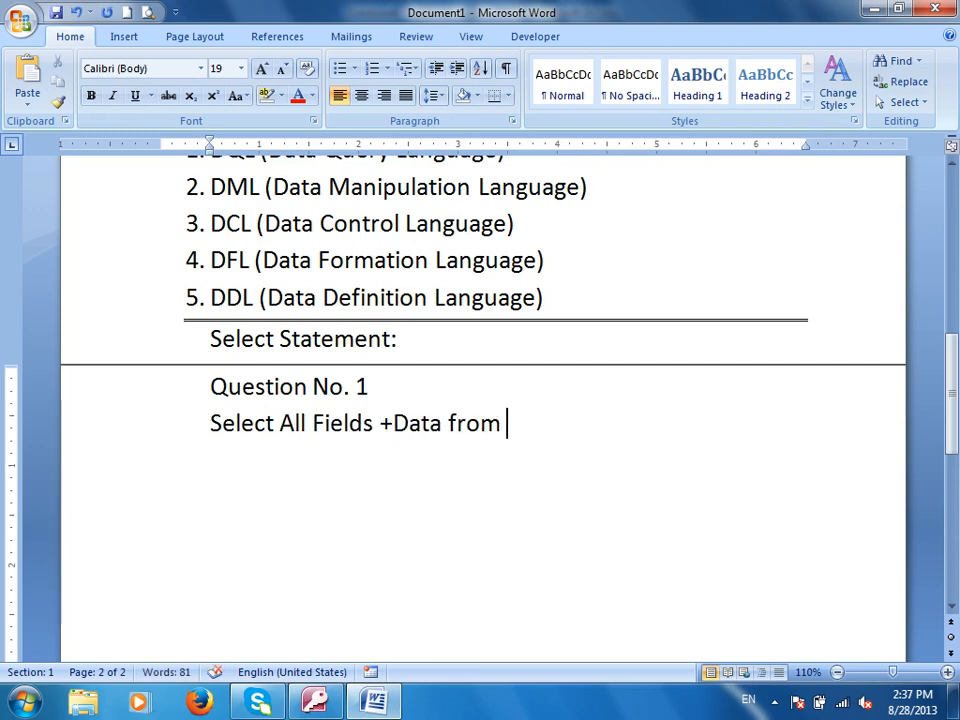
{"action": "type", "text": "A table n"}
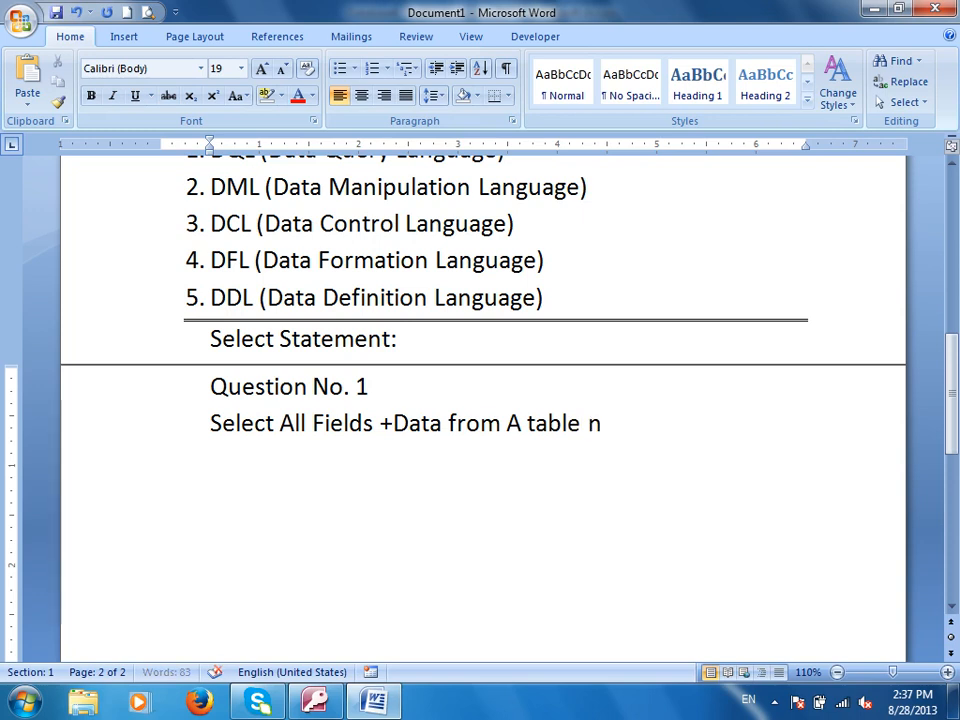
{"action": "type", "text": "amely STdInfo."}
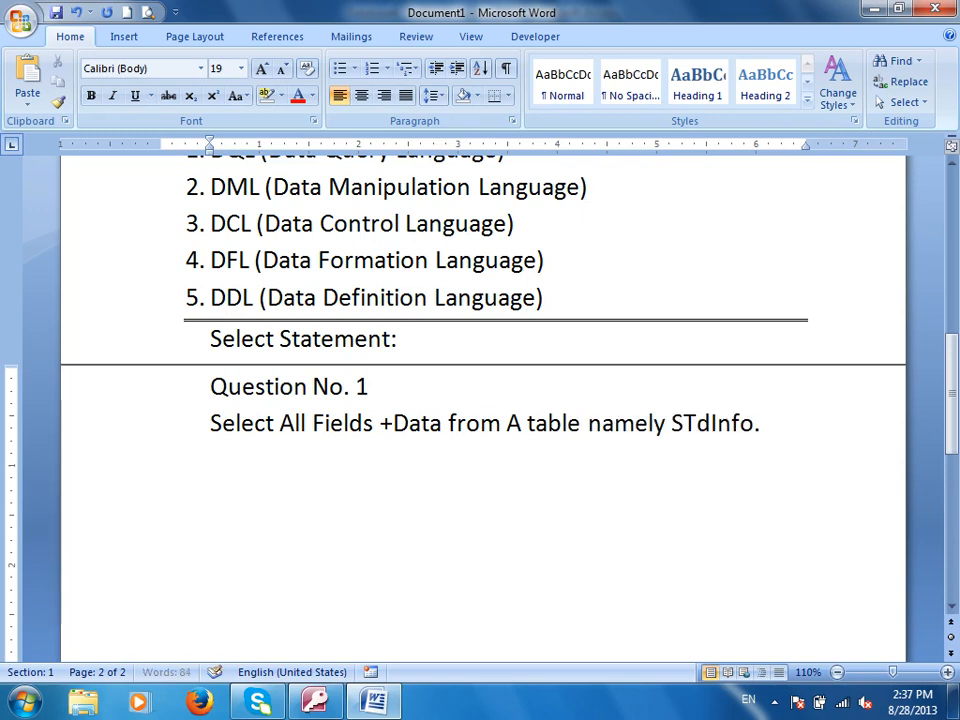
{"action": "key", "text": "Return"}
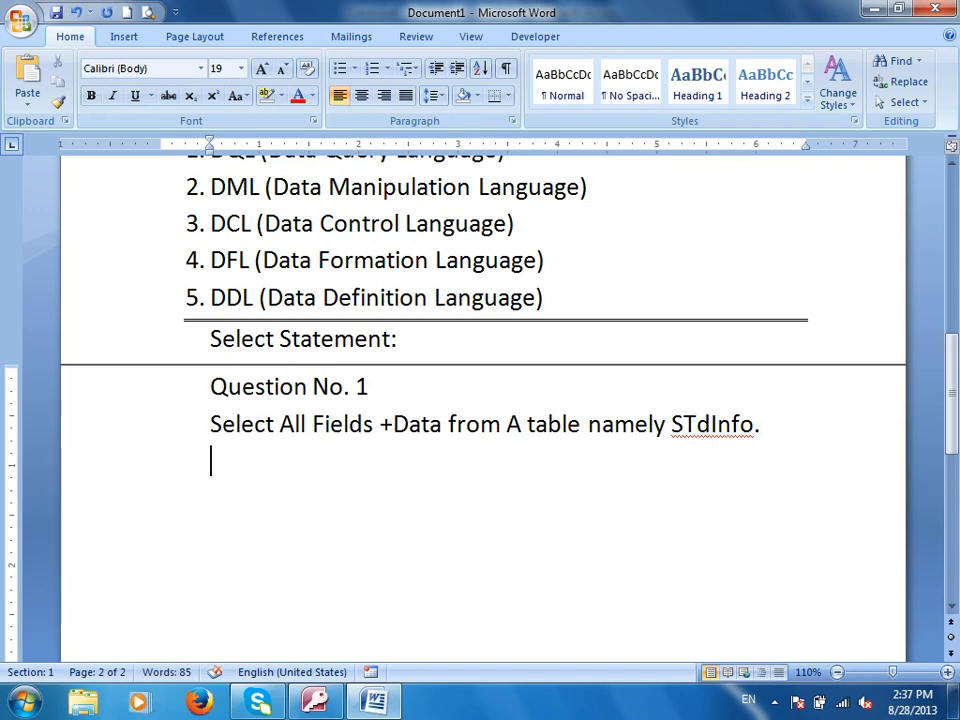
Write the answer "Select * From StdInfo" in italics below the question and start a new line.
{"action": "key", "text": "ctrl+i"}
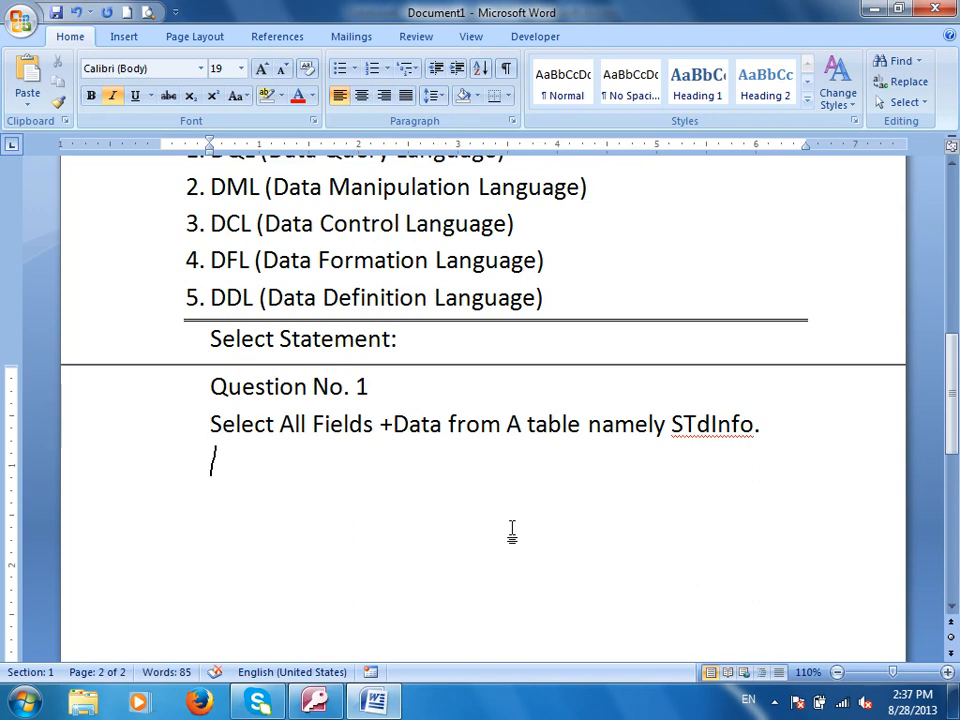
{"action": "type", "text": "Select *"}
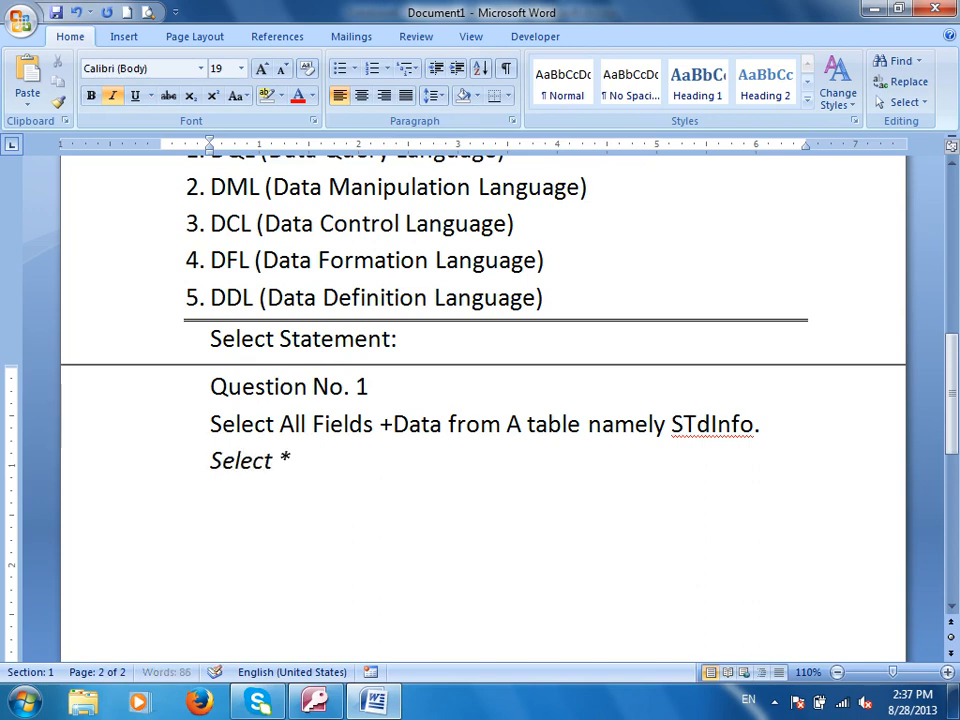
{"action": "type", "text": " From StdInfo"}
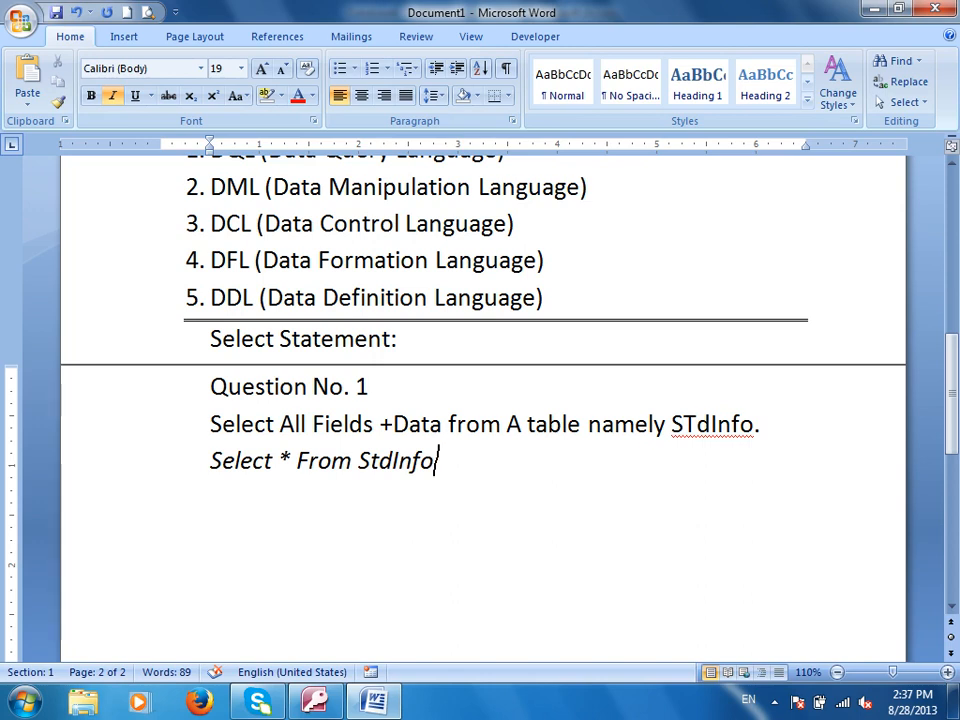
{"action": "key", "text": "Return"}
{"action": "type", "text": "Select"}
{"action": "key", "text": "BackSpace"}
{"action": "key", "text": "BackSpace"}
{"action": "key", "text": "BackSpace"}
{"action": "key", "text": "BackSpace"}
{"action": "key", "text": "BackSpace"}
{"action": "key", "text": "BackSpace"}
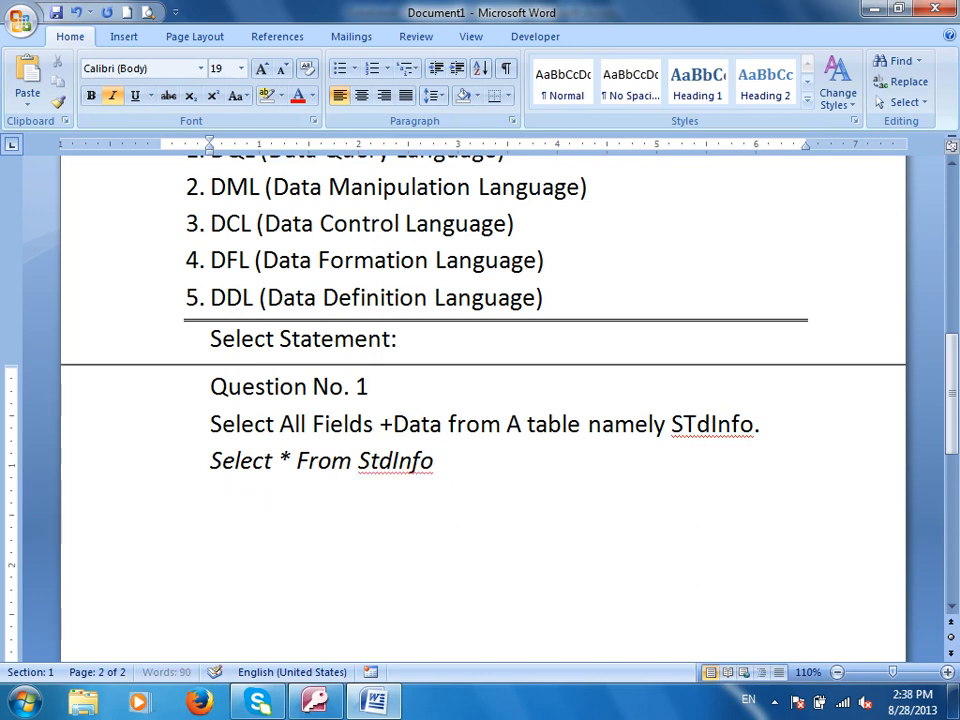
Turn italics off and add the explanation line "Select = Statement" below the SQL statement.
{"action": "key", "text": "ctrl+i"}
{"action": "type", "text": "Selec"}
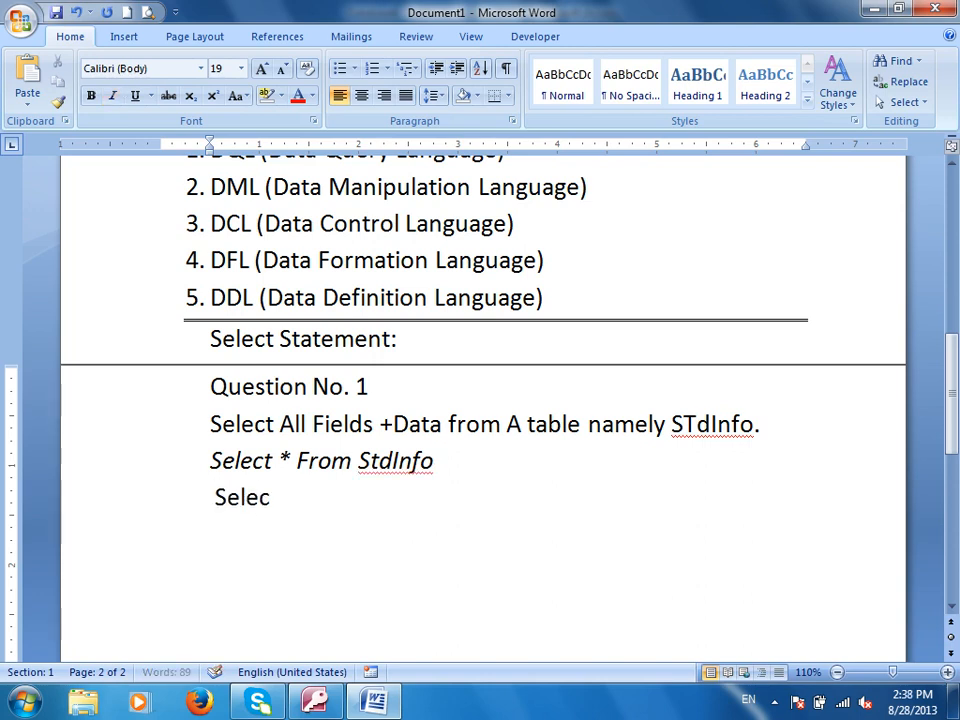
{"action": "type", "text": "t = Statement"}
{"action": "key", "text": "Return"}
Add the explanation line "* =All", undoing the automatic bullet so the asterisk stays as plain text.
{"action": "type", "text": "* =All"}
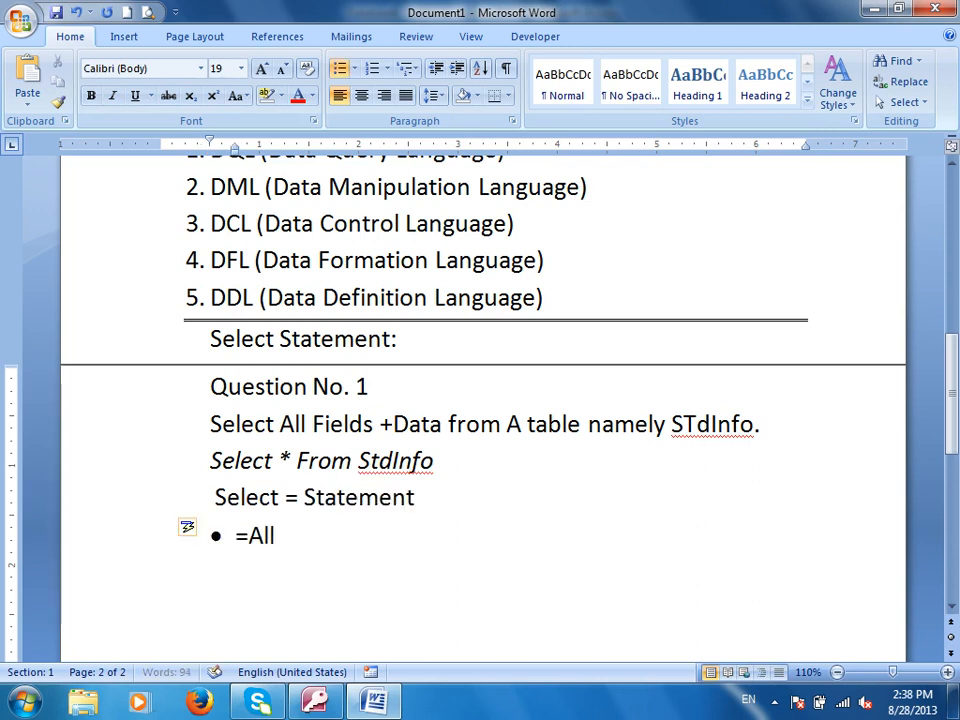
{"action": "key", "text": "ctrl+z"}
{"action": "key", "text": "ctrl+z"}
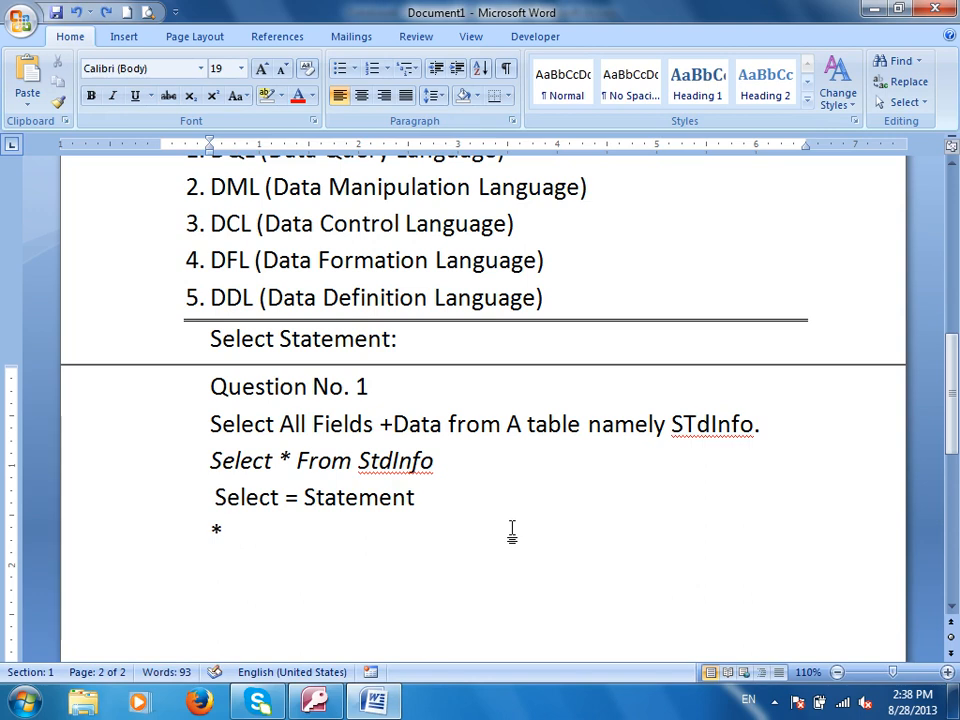
{"action": "type", "text": "-="}
{"action": "key", "text": "BackSpace"}
{"action": "key", "text": "BackSpace"}
{"action": "key", "text": "BackSpace"}
{"action": "type", "text": "=All"}
{"action": "key", "text": "Return"}
Add the explanation lines "From = Clause" and "StdInfo = Table or instance".
{"action": "type", "text": "fro"}
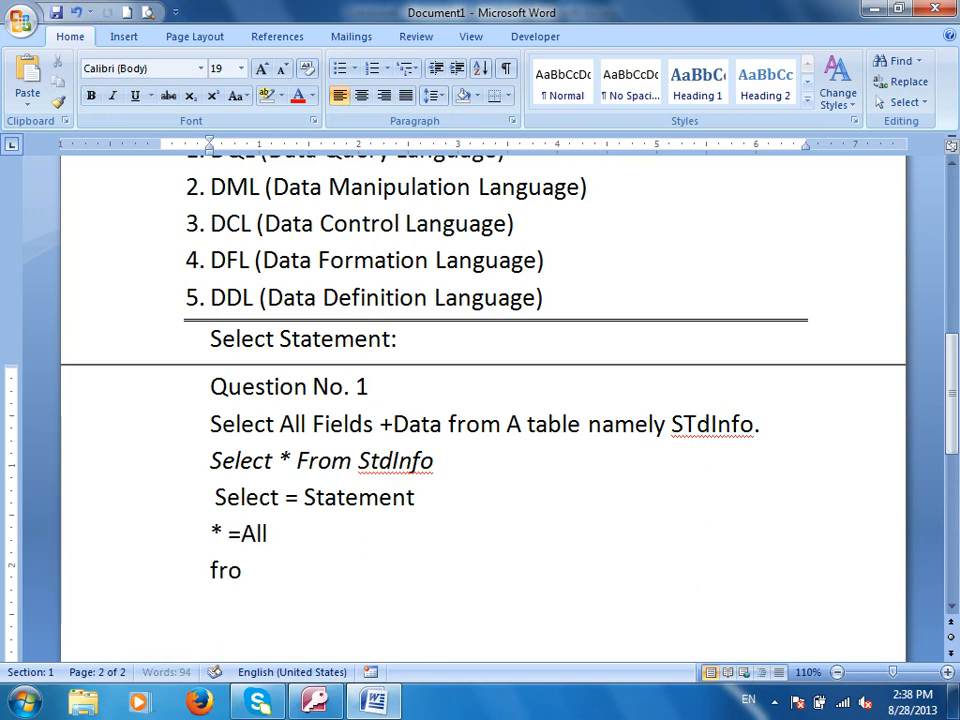
{"action": "type", "text": "m = Clause"}
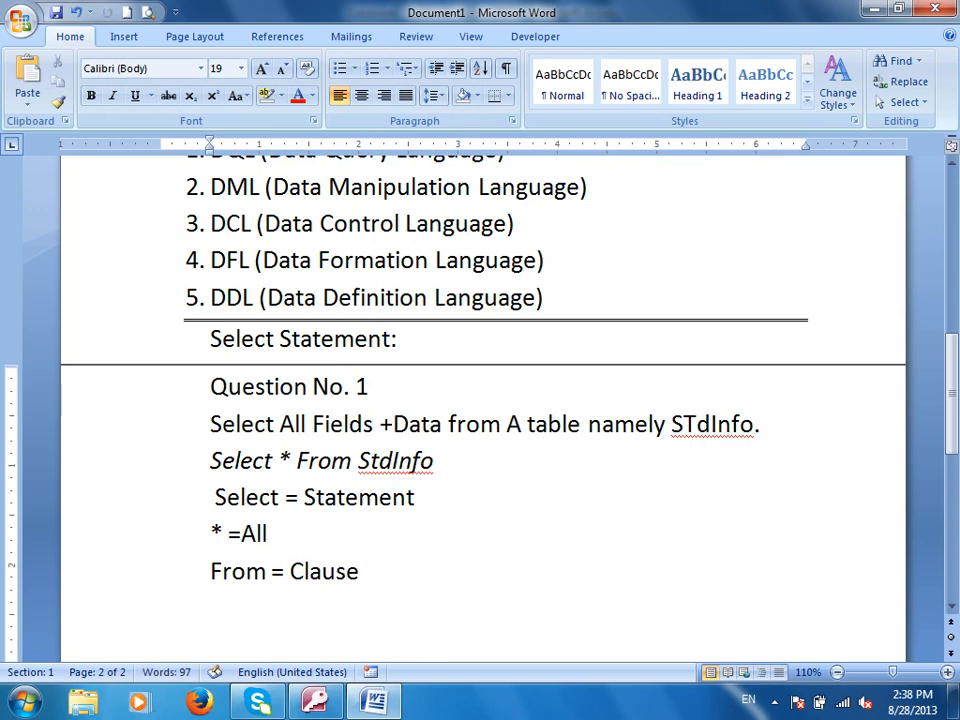
{"action": "key", "text": "Return"}
{"action": "type", "text": "StdInfo = Tb"}
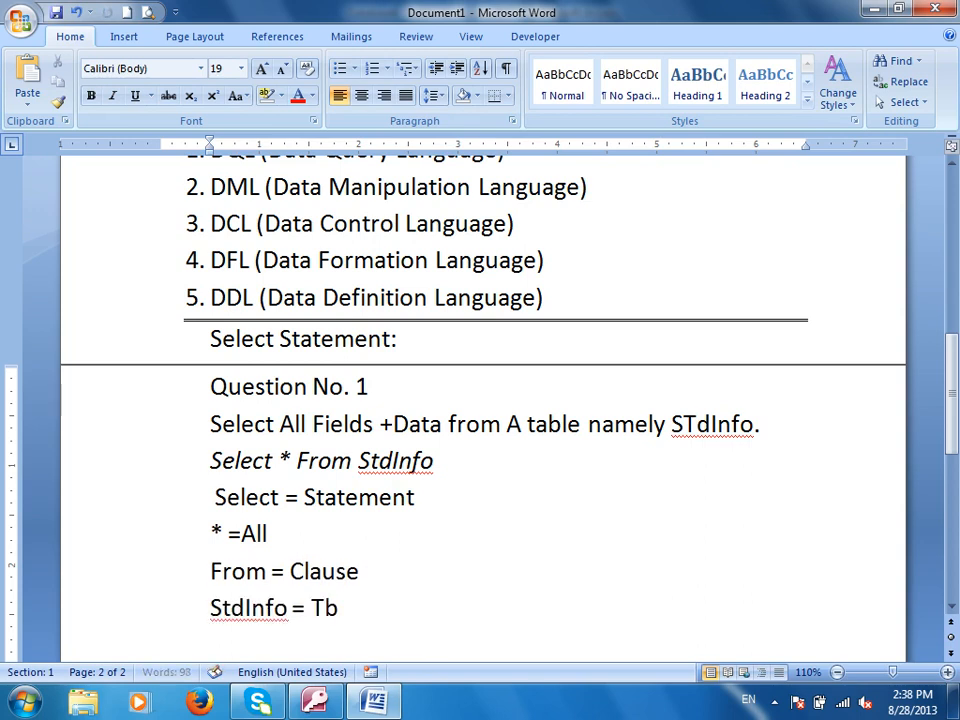
{"action": "key", "text": "BackSpace"}
{"action": "type", "text": "able o"}
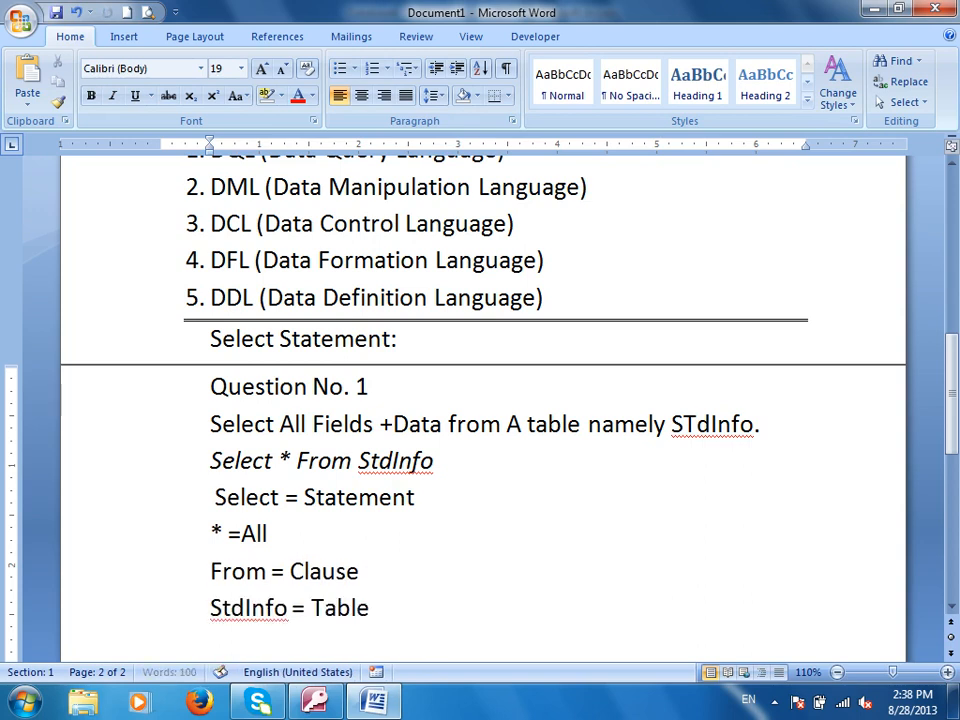
{"action": "type", "text": "stance"}
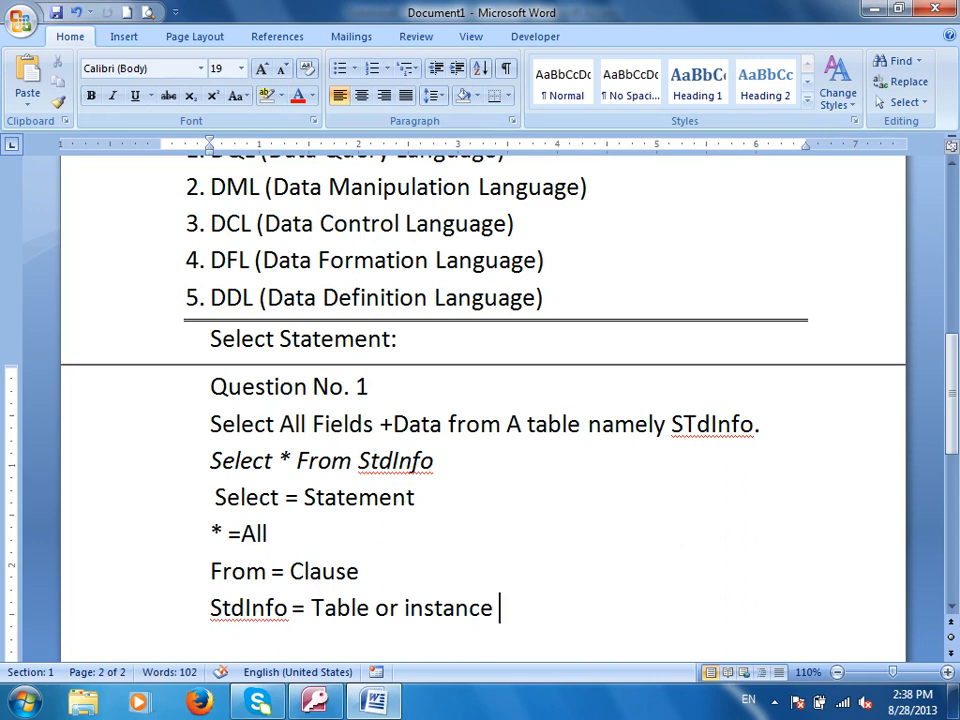
Save the document to the Desktop as Query by QBE.docx.
{"action": "key", "text": "ctrl+s"}
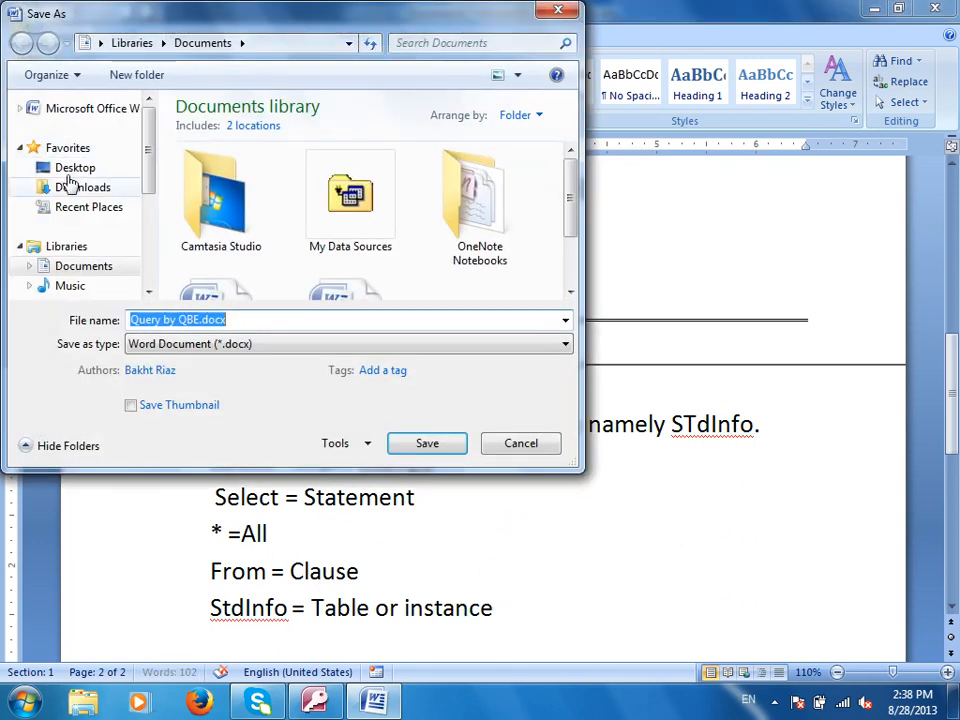
{"action": "left_click", "coordinate": [70, 172]}
{"action": "left_click", "coordinate": [440, 449]}
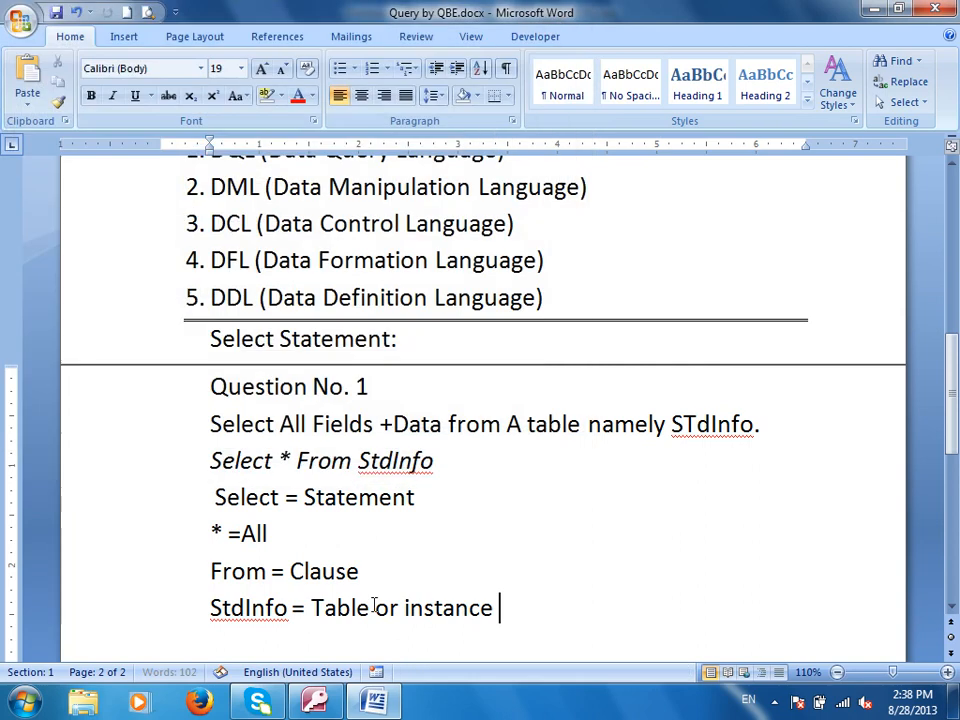
Switch to Access, create a new query in design view without adding any table, and show its SQL view.
{"action": "left_click", "coordinate": [315, 700]}
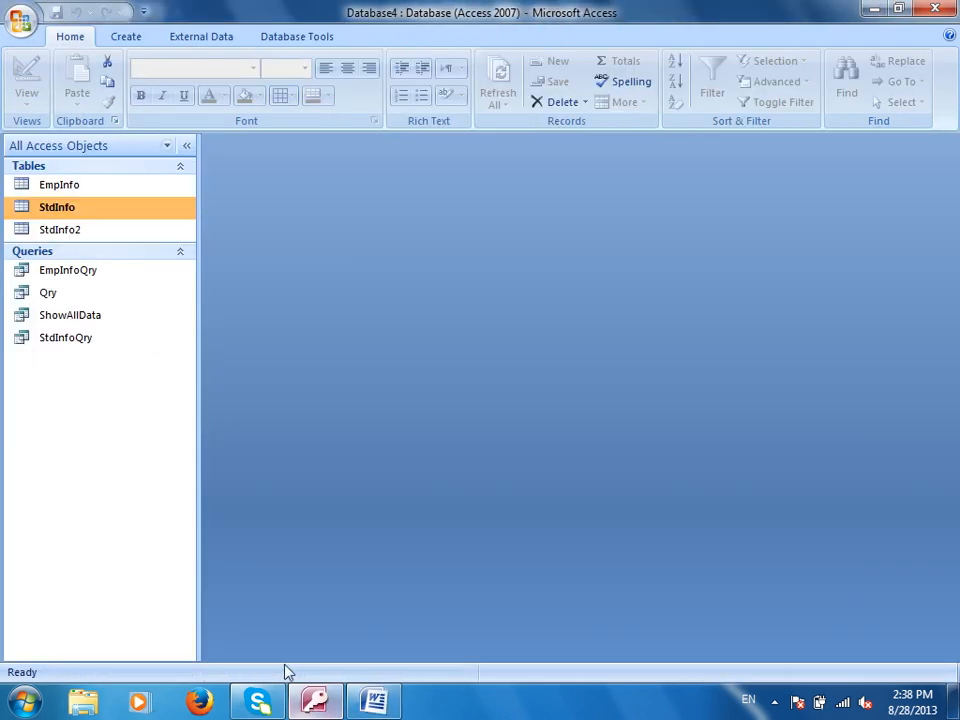
{"action": "left_click", "coordinate": [126, 37]}
{"action": "left_click", "coordinate": [718, 85]}
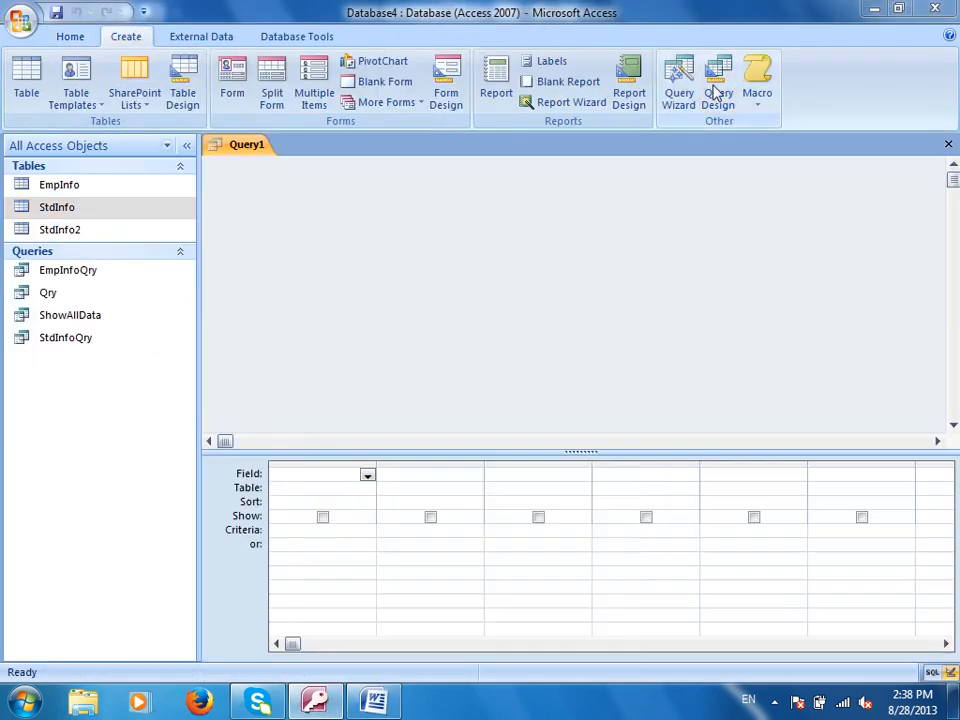
{"action": "left_click", "coordinate": [593, 662]}
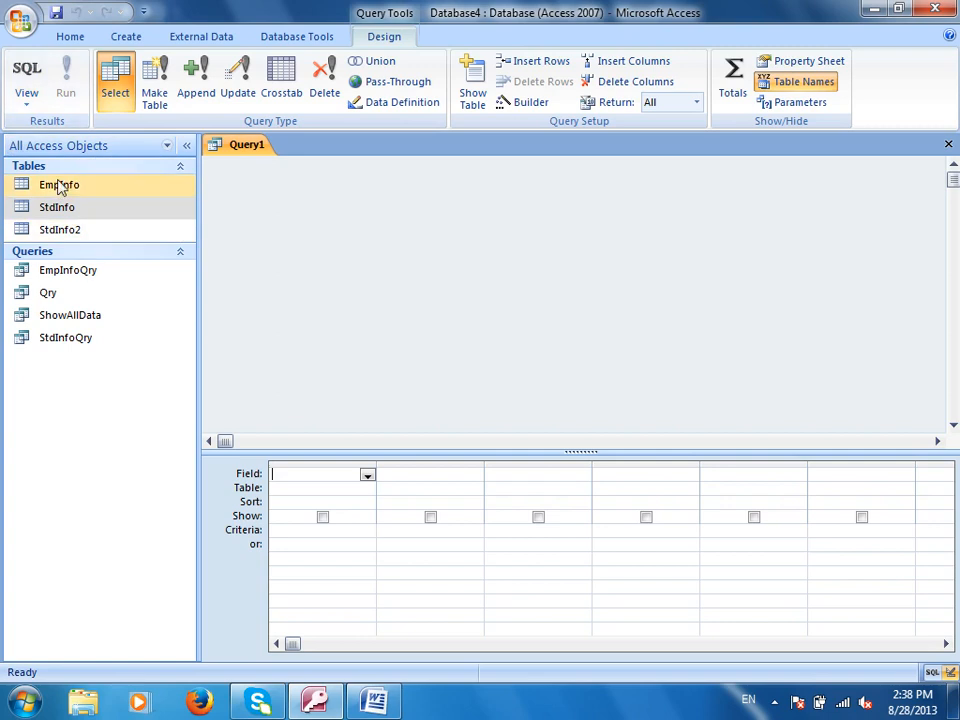
{"action": "left_click", "coordinate": [28, 72]}
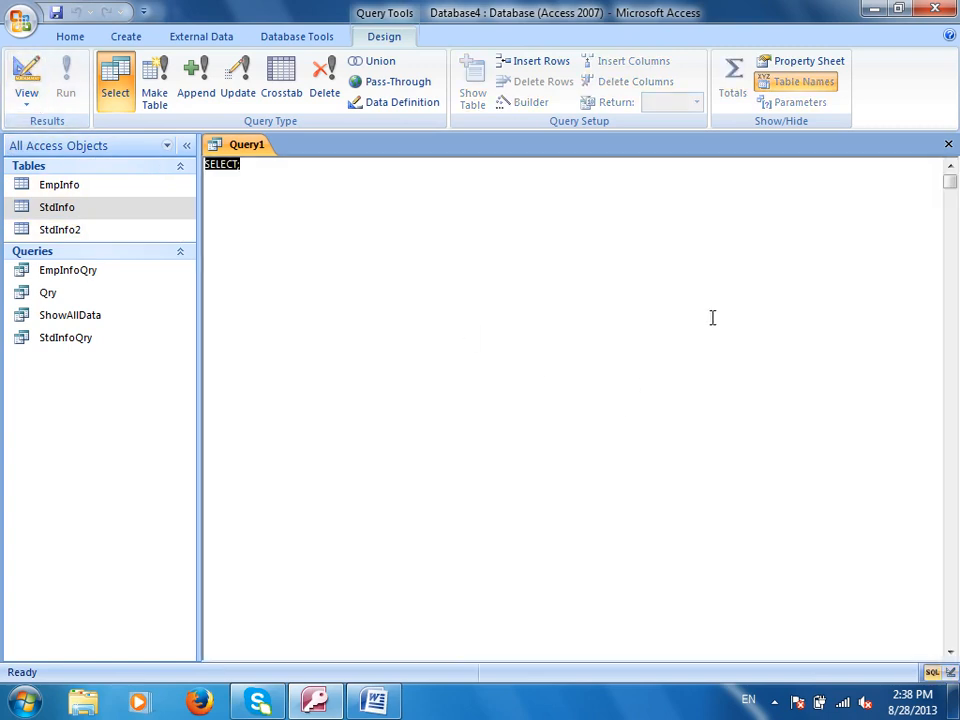
Replace the default SQL with "Select * From StdInfo" and run the query.
{"action": "type", "text": "Select * From StdInfo"}
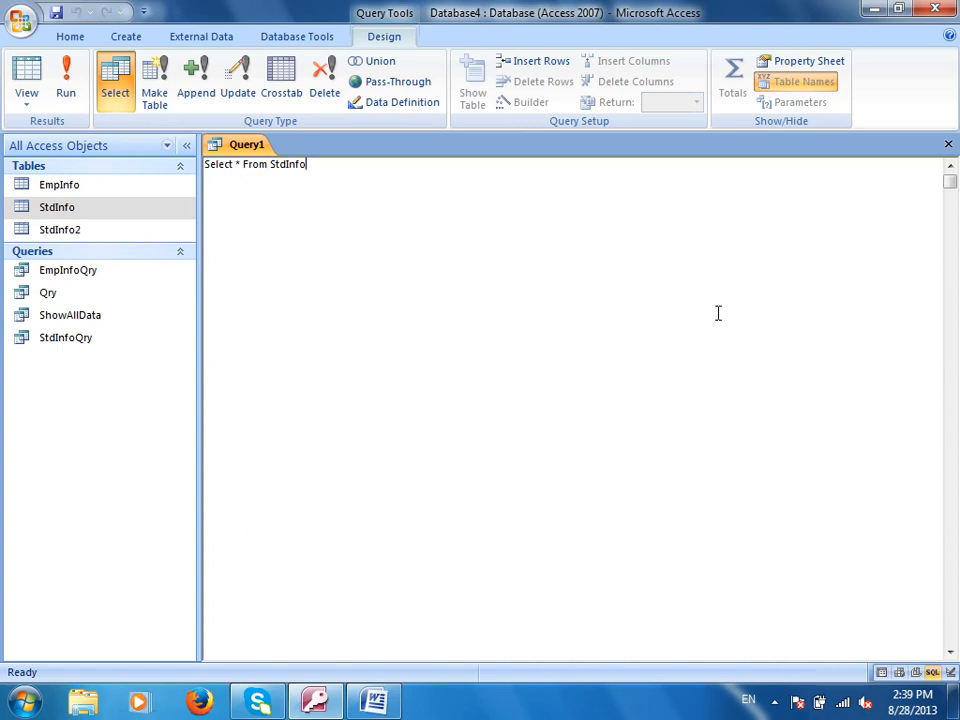
{"action": "left_click", "coordinate": [69, 86]}
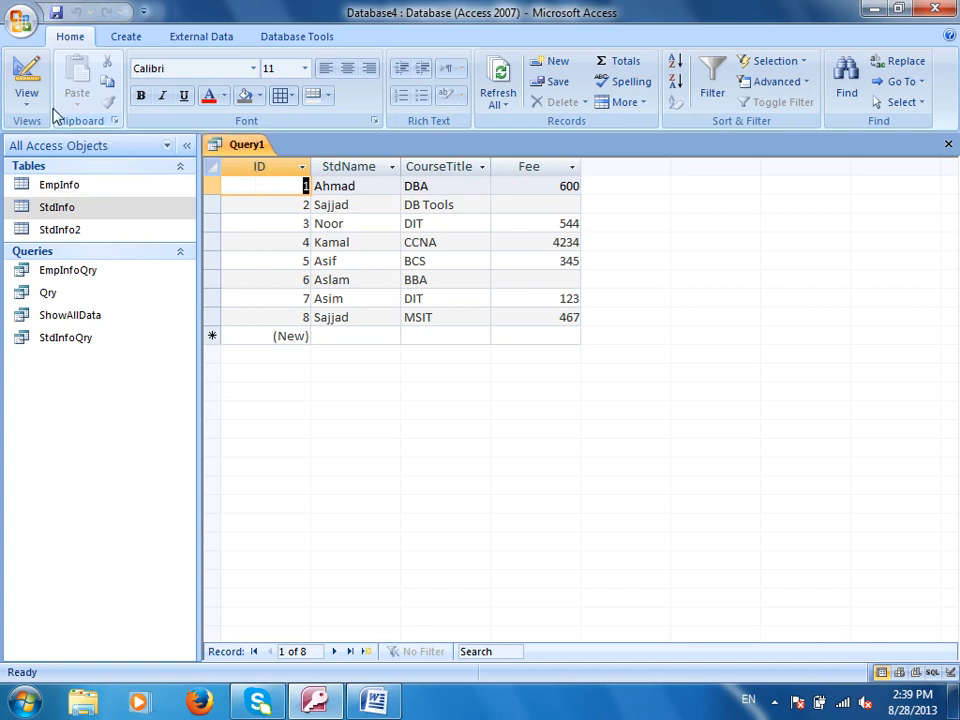
Switch to the Word document and add the heading "Question No. 2" after the StdInfo explanation line.
{"action": "left_click", "coordinate": [374, 704]}
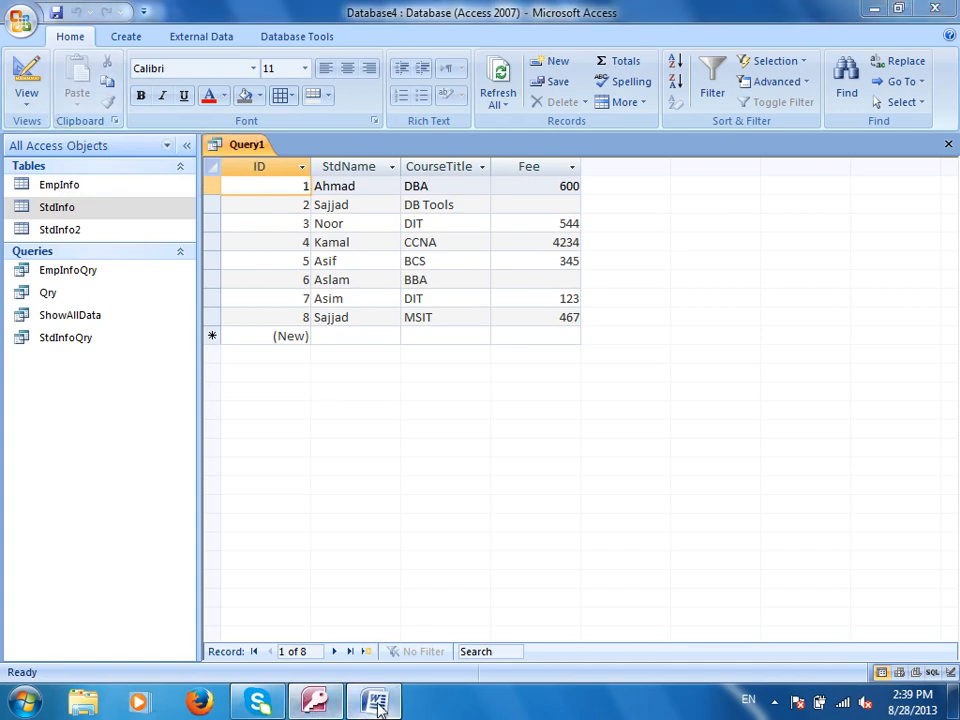
{"action": "key", "text": "Return"}
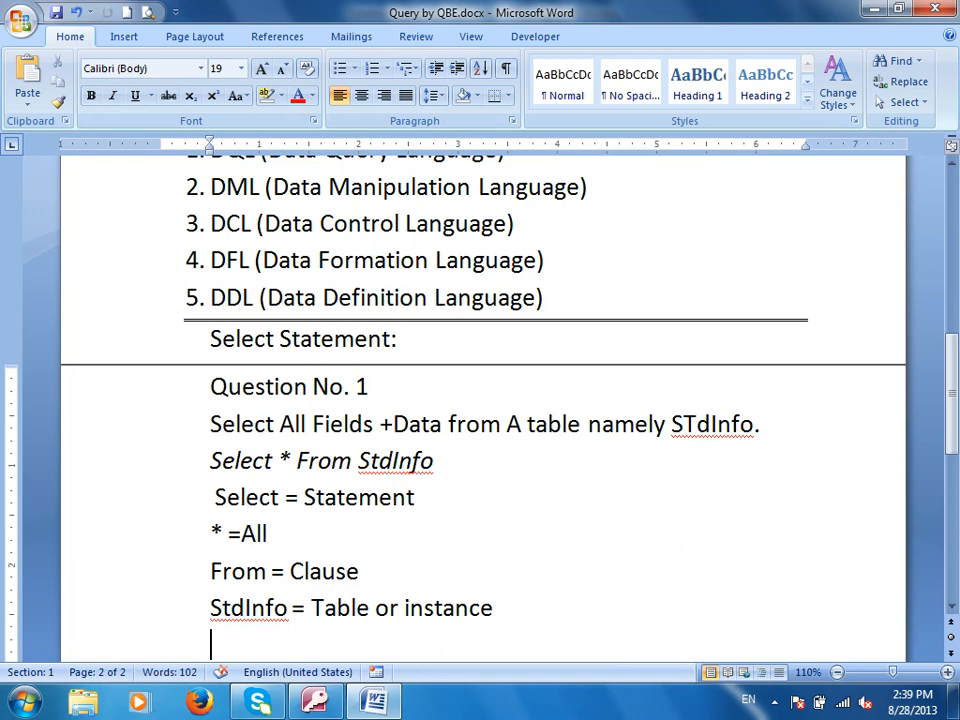
{"action": "type", "text": "Question No. 2"}
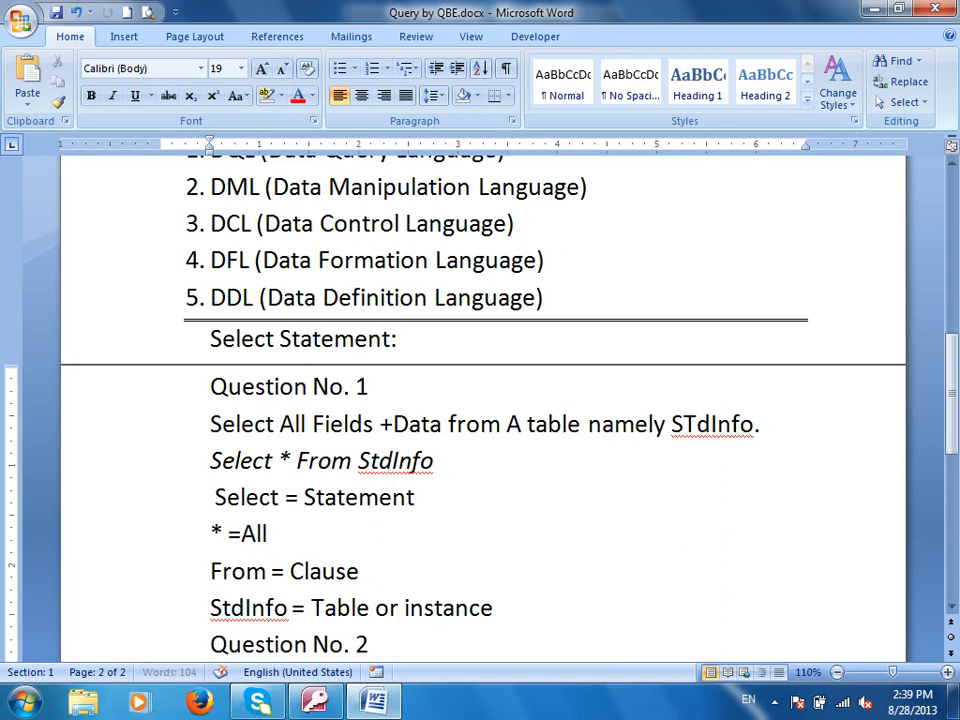
{"action": "key", "text": "Return"}
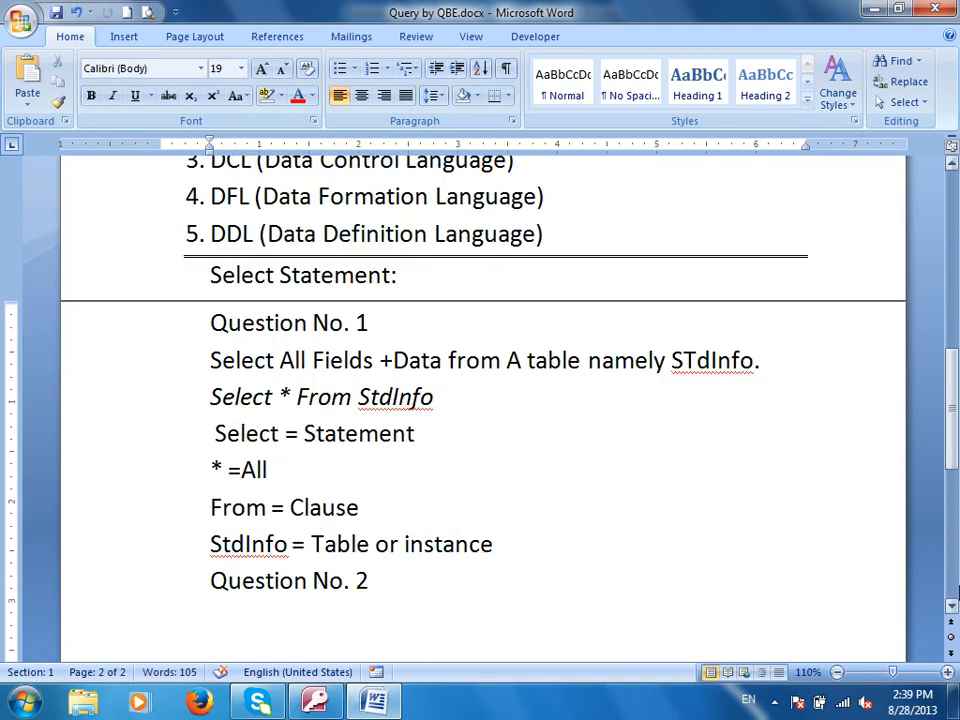
{"action": "type", "text": "Sele"}
{"action": "key", "text": "BackSpace"}
{"action": "key", "text": "BackSpace"}
{"action": "key", "text": "BackSpace"}
{"action": "key", "text": "BackSpace"}
Write "Get all the following Fields (ID, Name) from StdInfo" as the question text under the "Question No. 2" heading.
{"action": "type", "text": "Get all those"}
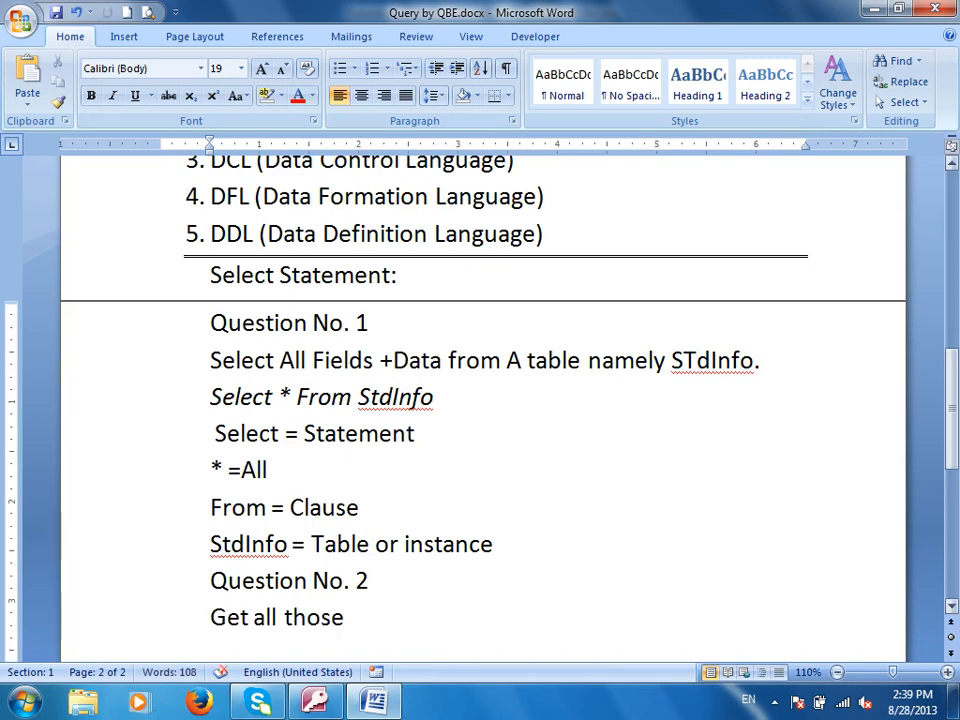
{"action": "key", "text": "BackSpace"}
{"action": "key", "text": "BackSpace"}
{"action": "key", "text": "BackSpace"}
{"action": "key", "text": "BackSpace"}
{"action": "key", "text": "BackSpace"}
{"action": "key", "text": "BackSpace"}
{"action": "type", "text": "the foll"}
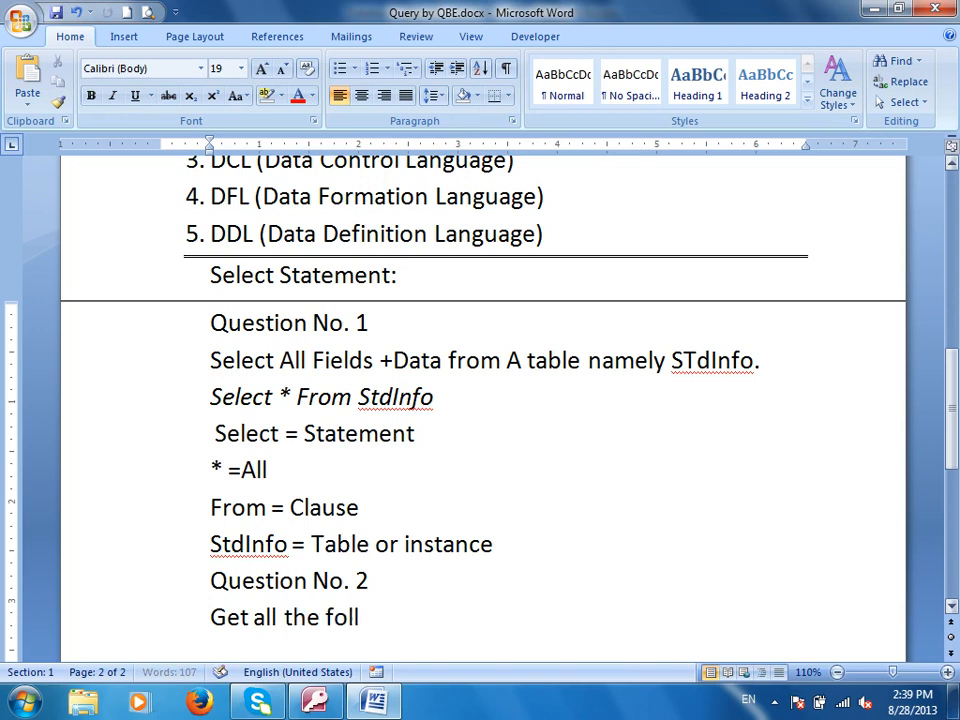
{"action": "type", "text": "owing Fields ("}
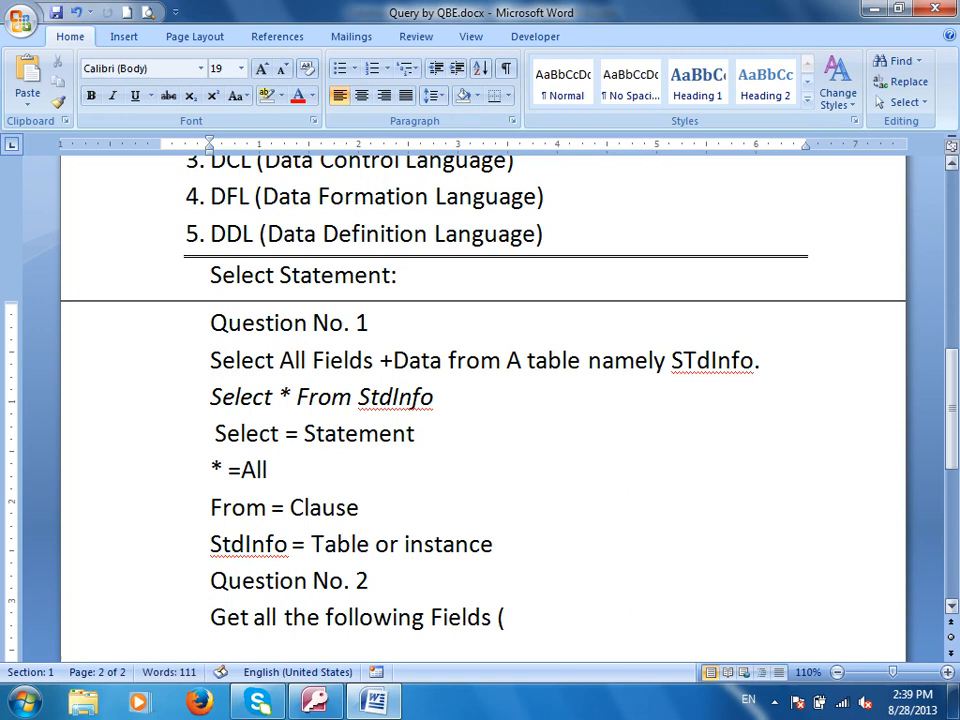
{"action": "type", "text": "ID, Name)"}
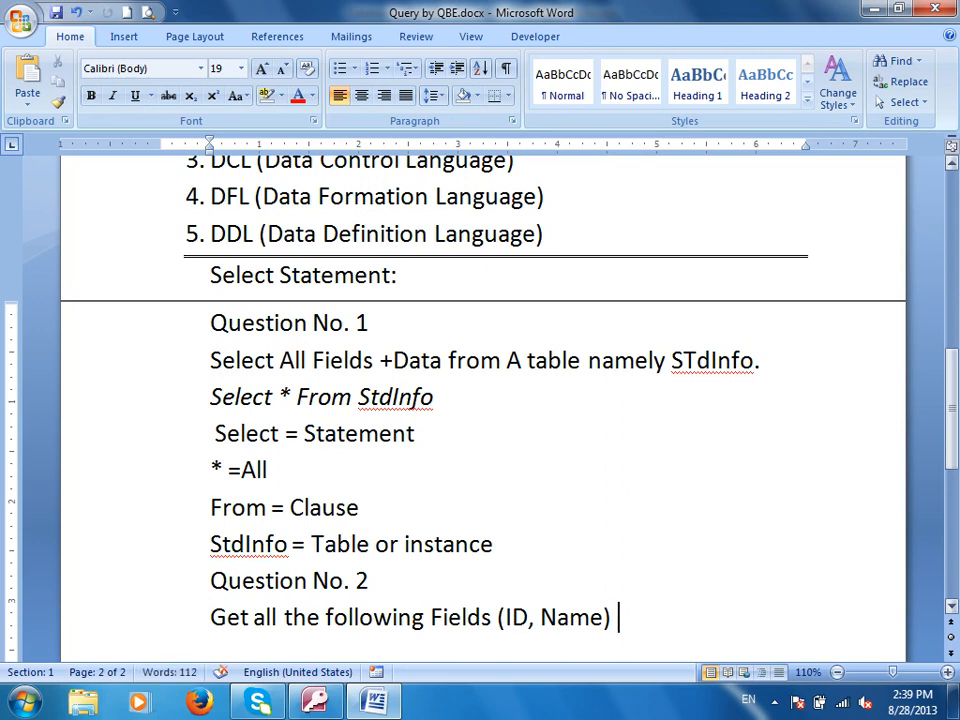
{"action": "type", "text": "from"}
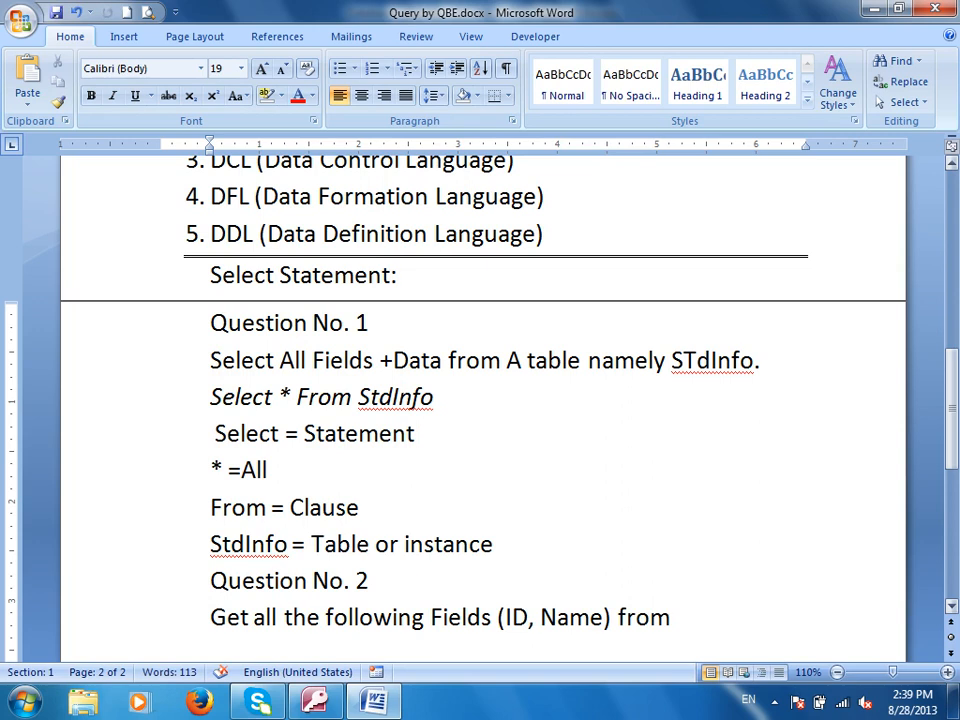
{"action": "type", "text": " StdInfo"}
{"action": "key", "text": "Return"}
{"action": "scroll", "coordinate": [561, 536], "scroll_direction": "down", "scroll_amount": 3}
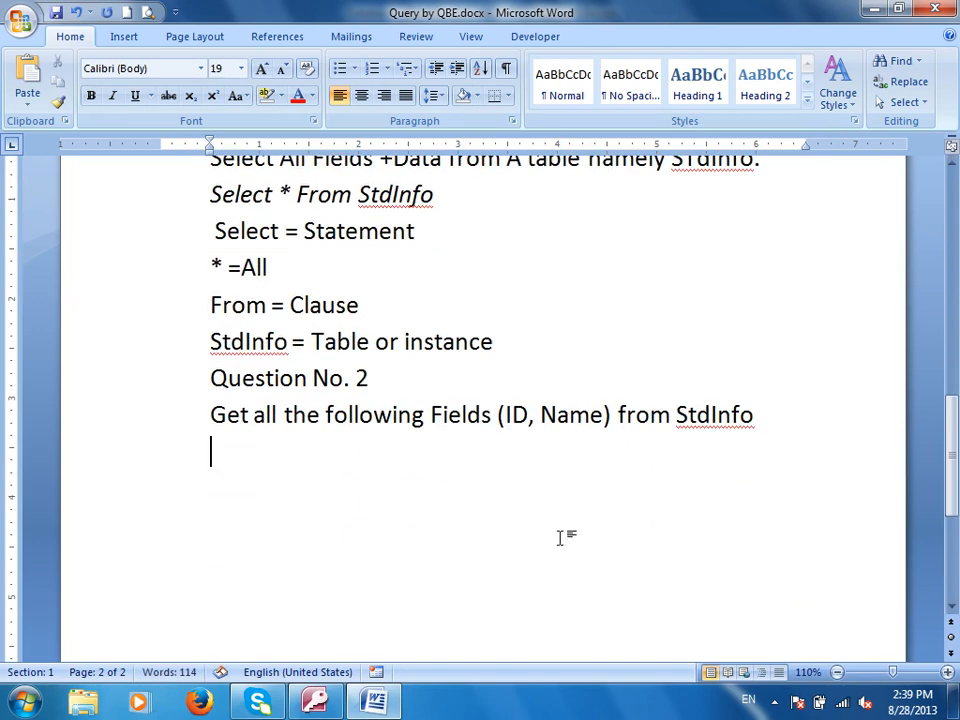
Make the "Question No. 2" and "Question No. 1" headings bold.
{"action": "left_click_drag", "start_coordinate": [388, 380], "coordinate": [300, 388]}
{"action": "left_click_drag", "start_coordinate": [375, 378], "coordinate": [232, 393]}
{"action": "left_click", "coordinate": [441, 379]}
{"action": "left_click_drag", "start_coordinate": [441, 379], "coordinate": [212, 385]}
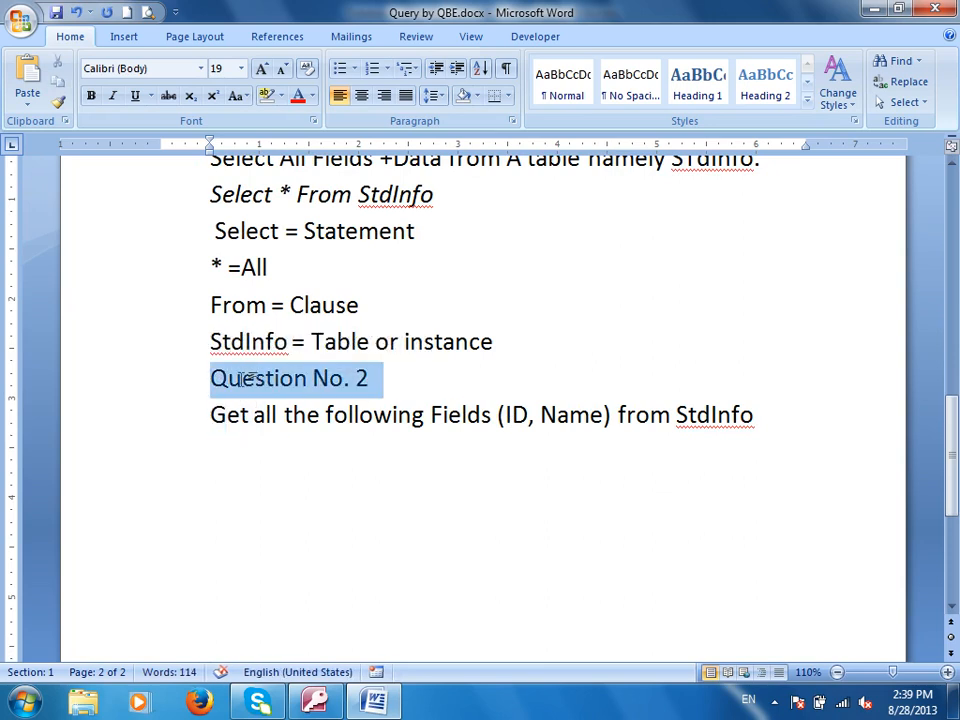
{"action": "scroll", "coordinate": [448, 414], "scroll_direction": "up", "scroll_amount": 4}
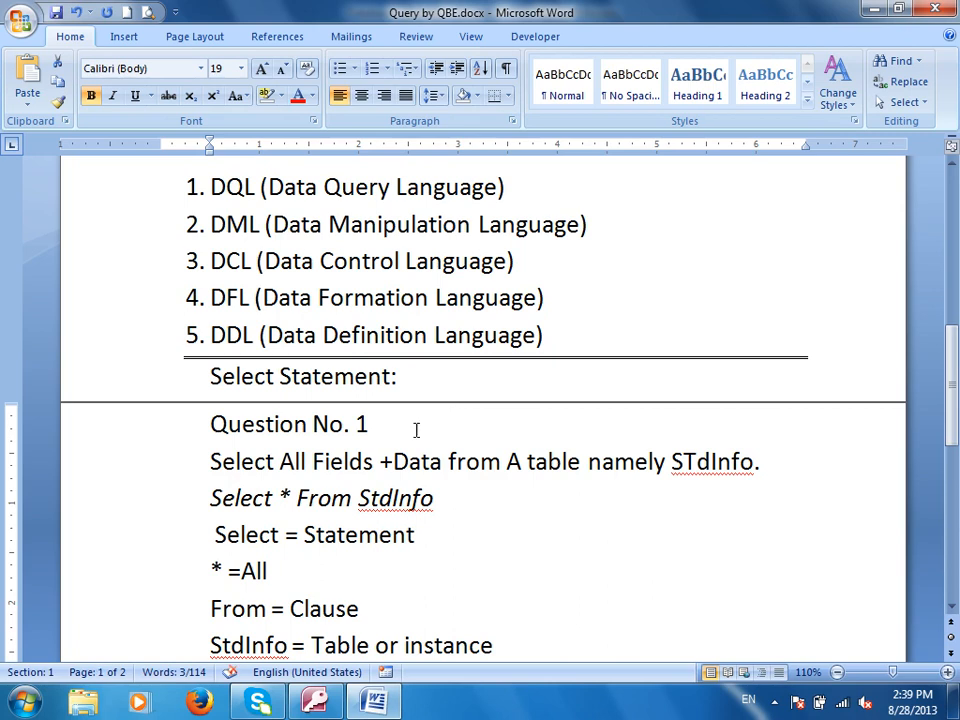
{"action": "left_click_drag", "start_coordinate": [420, 432], "coordinate": [270, 425]}
{"action": "key", "text": "ctrl+b"}
{"action": "scroll", "coordinate": [452, 441], "scroll_direction": "down", "scroll_amount": 3}
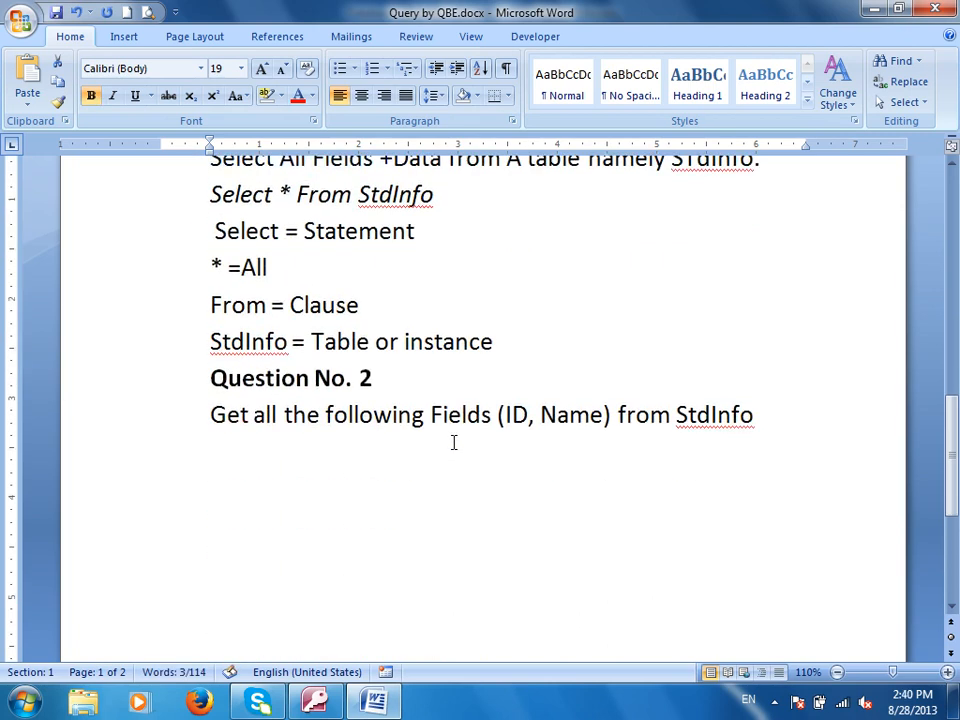
Add the answer "Select ID, StdName From StdInfo" on the line below the Question No. 2 text.
{"action": "left_click", "coordinate": [762, 405]}
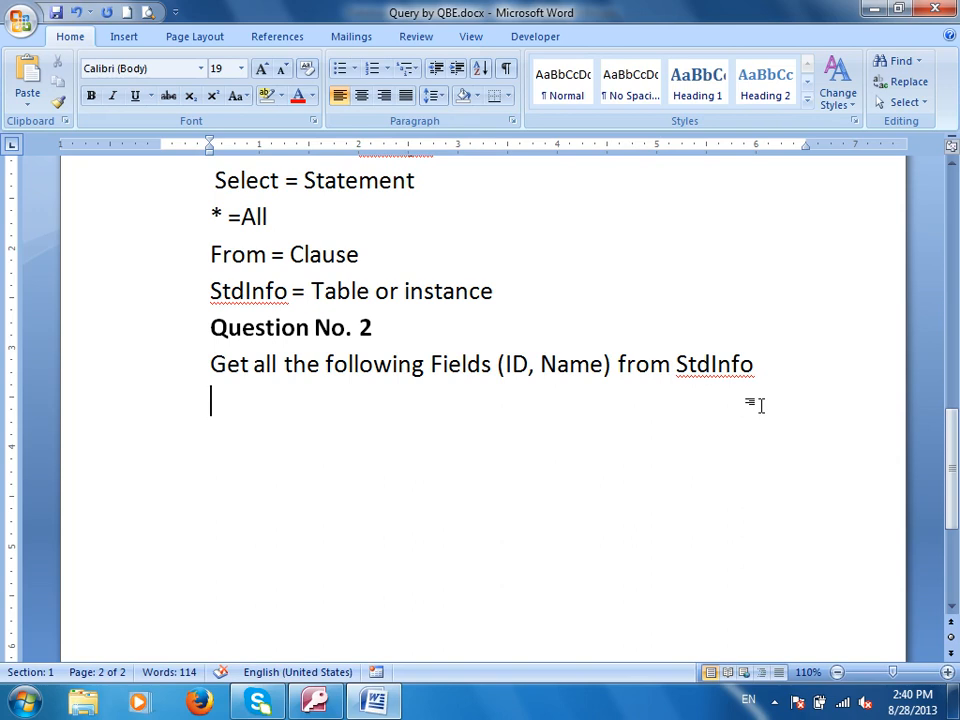
{"action": "key", "text": "Return"}
{"action": "type", "text": "Select ID, StdName From StdInfo"}
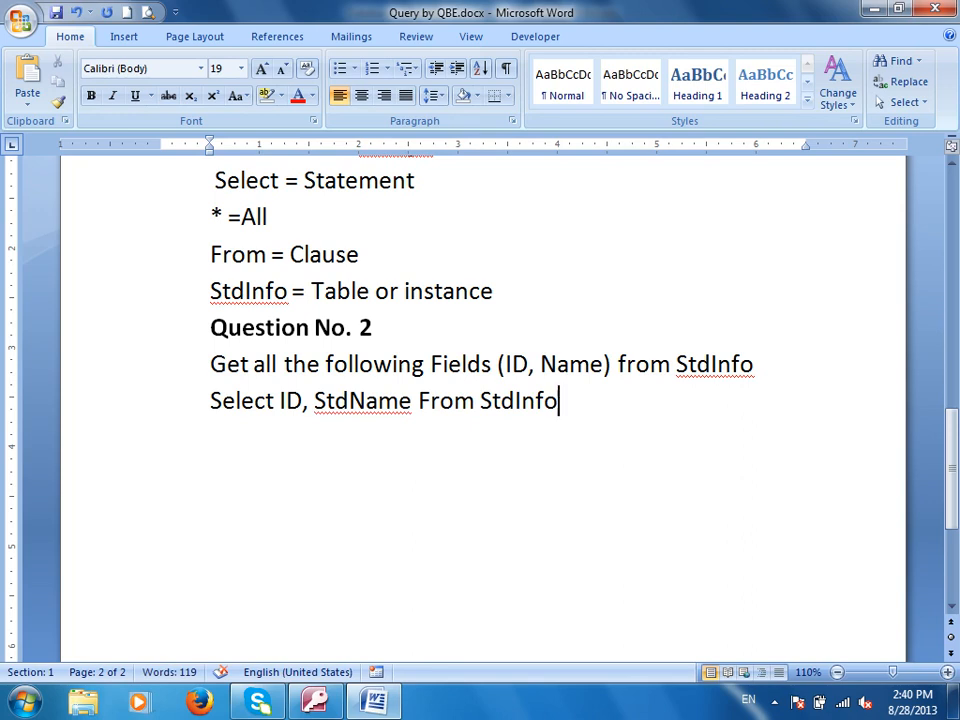
Switch to Access, run the open query with its SQL replaced by "Select ID, StdName From StdInfo", and return to its SQL view.
{"action": "left_click", "coordinate": [315, 700]}
{"action": "left_click", "coordinate": [28, 97]}
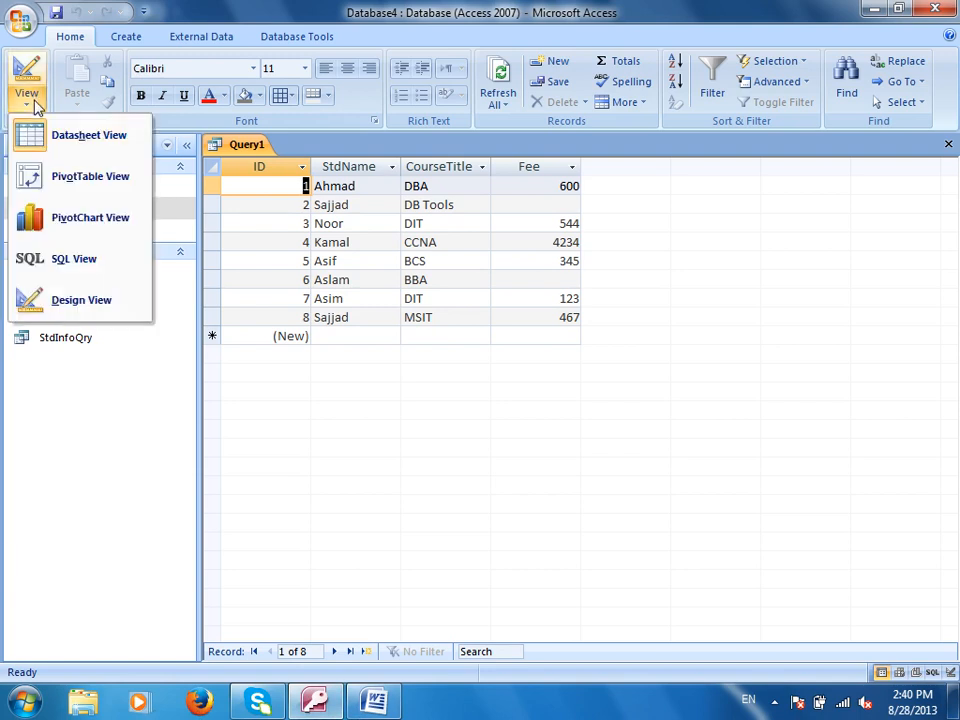
{"action": "left_click", "coordinate": [86, 264]}
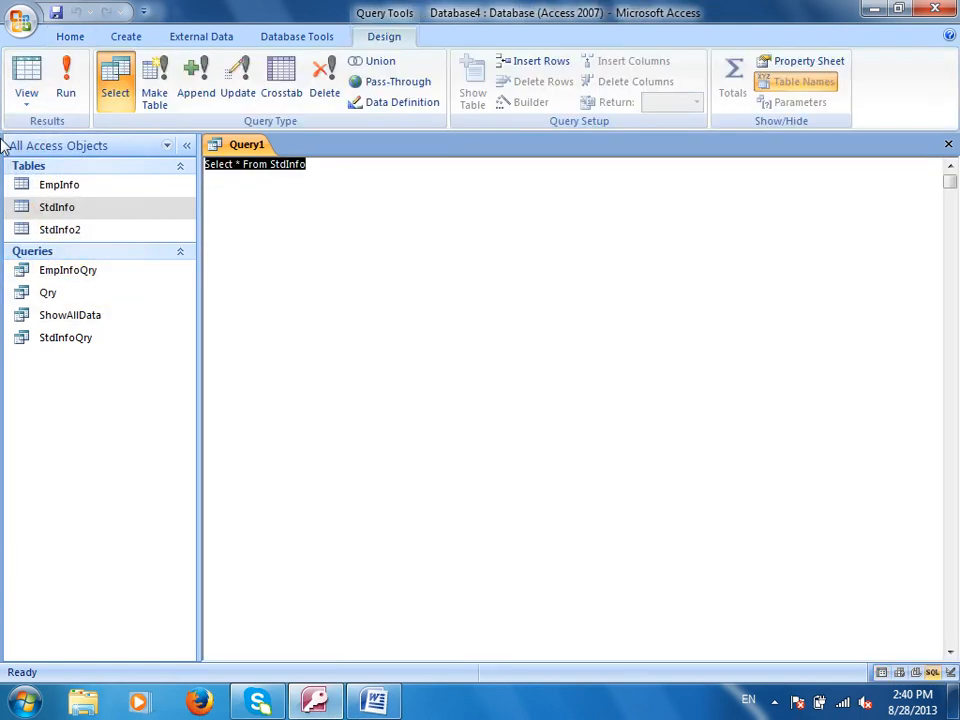
{"action": "type", "text": "Select ID,"}
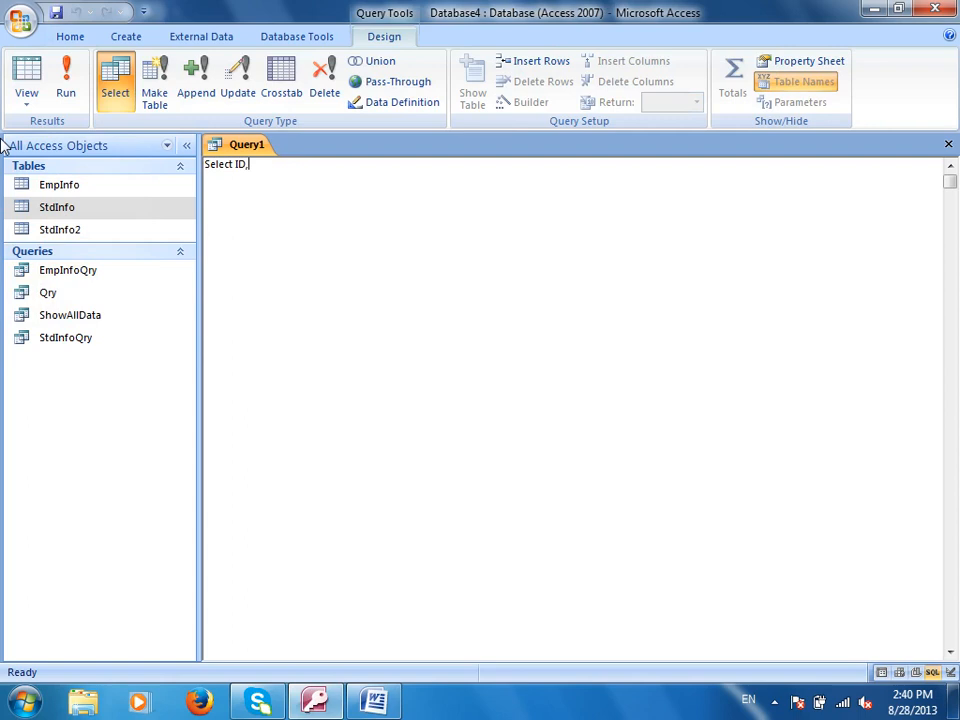
{"action": "type", "text": " StdName From StdInfo"}
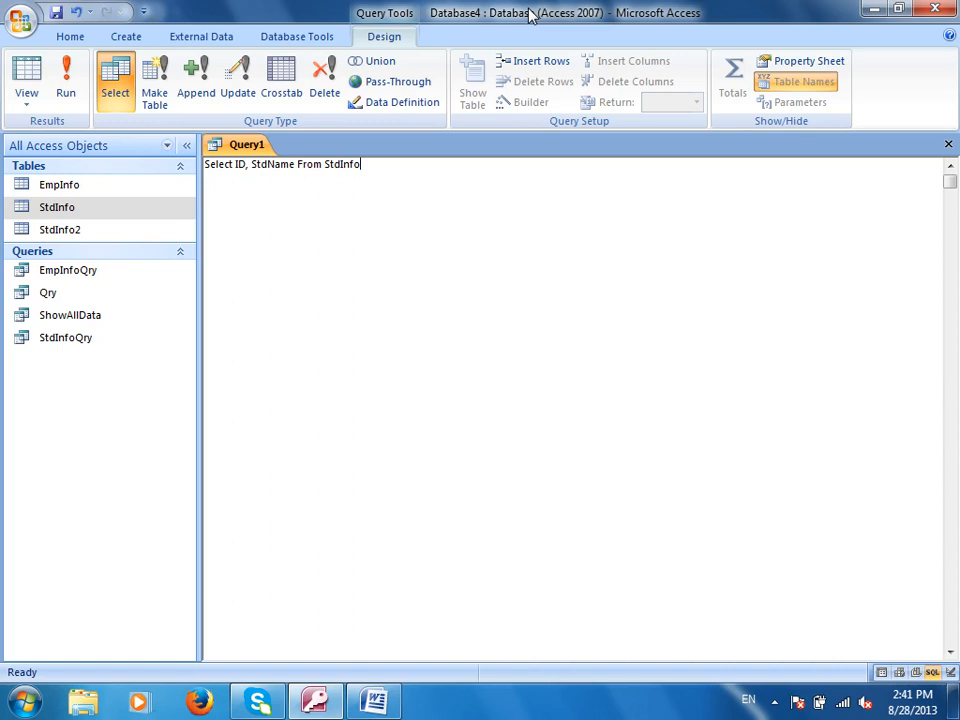
{"action": "left_click", "coordinate": [63, 72]}
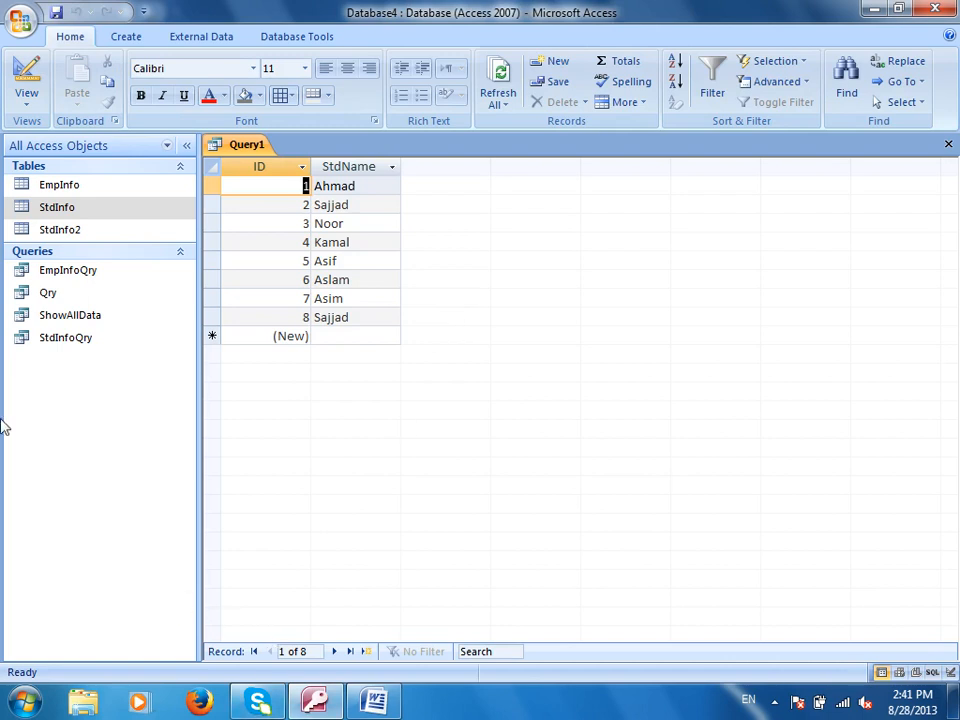
{"action": "left_click", "coordinate": [26, 108]}
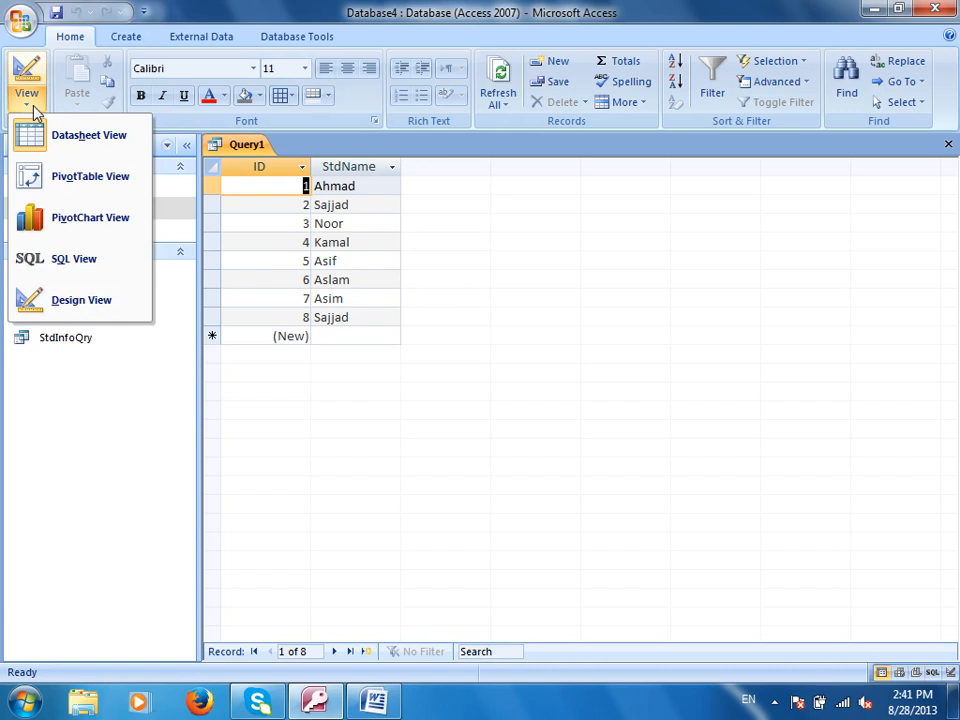
{"action": "left_click", "coordinate": [78, 262]}
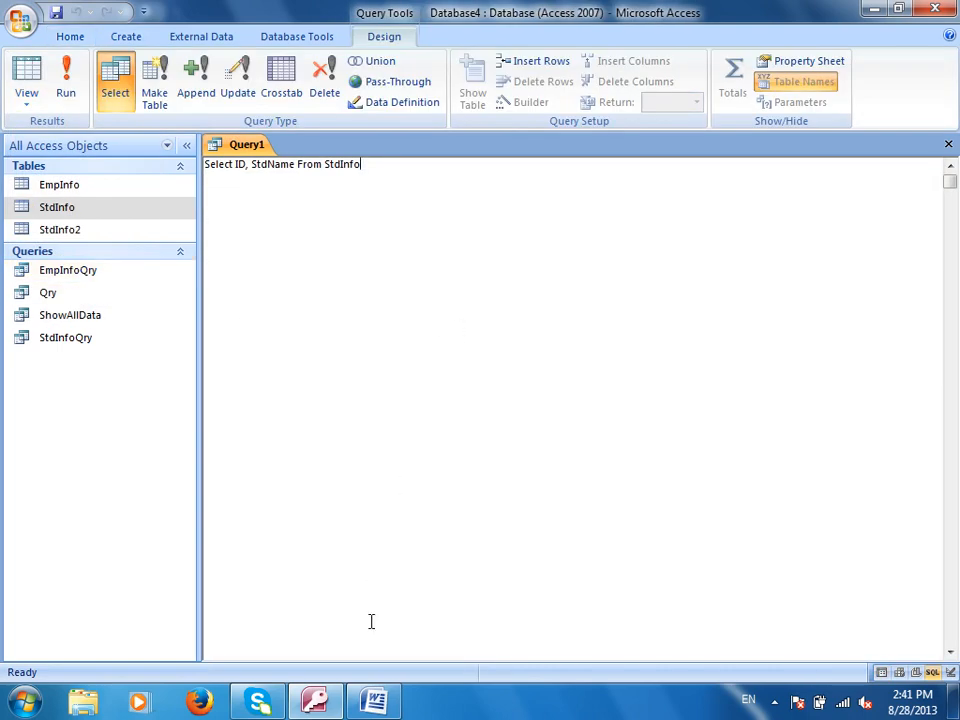
Switch to the Word document and add the heading "Question No. 3" below the Question No. 2 answer.
{"action": "left_click", "coordinate": [372, 703]}
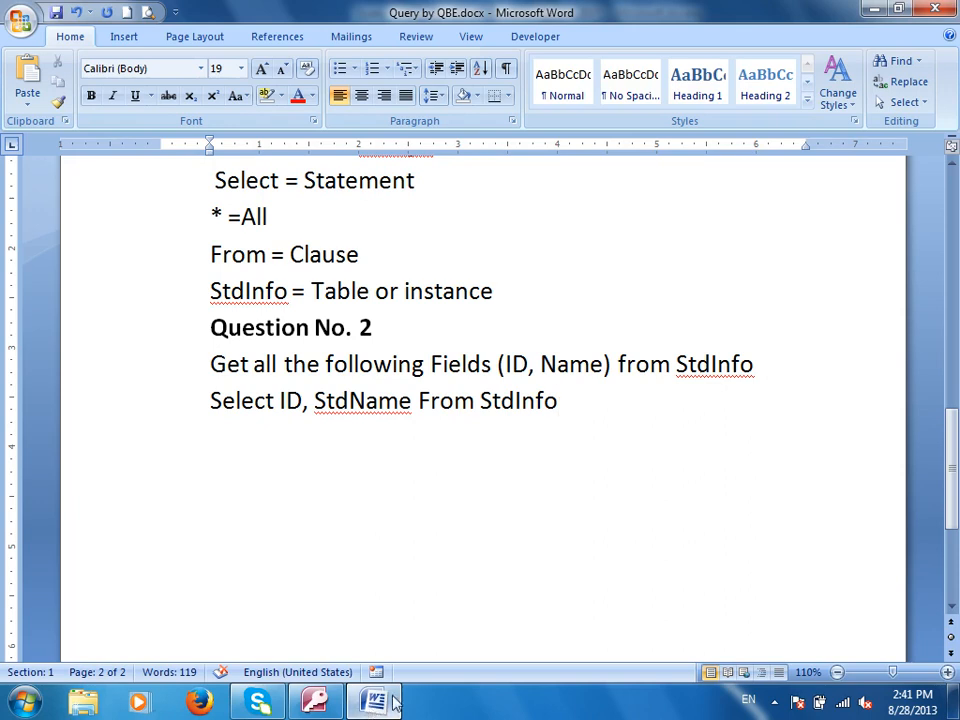
{"action": "key", "text": "Return"}
{"action": "type", "text": "Qu"}
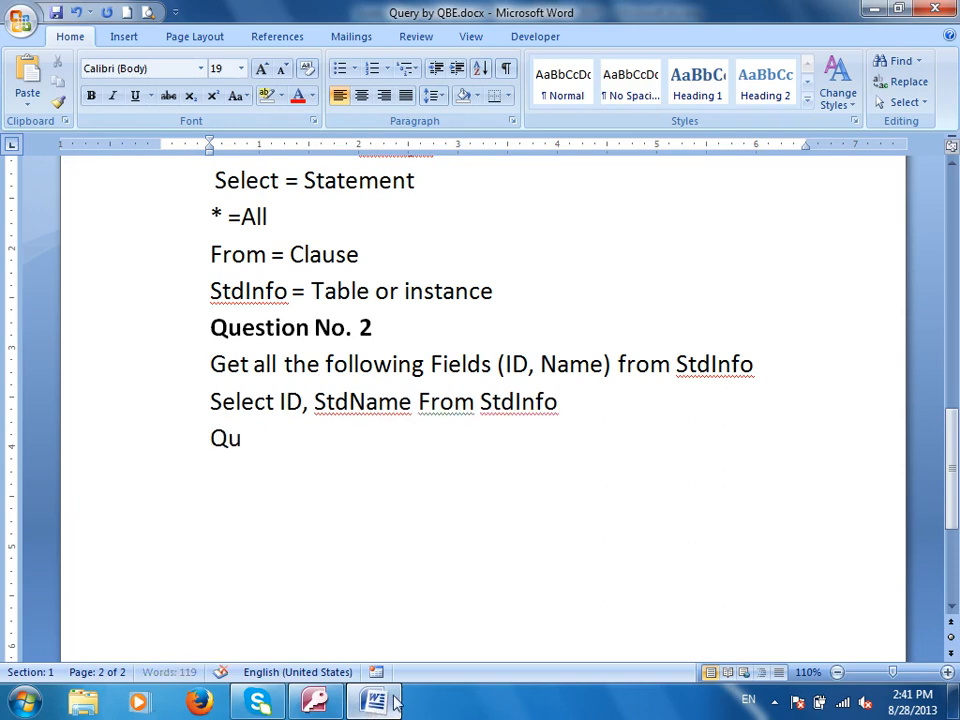
{"action": "type", "text": "estion No. 3"}
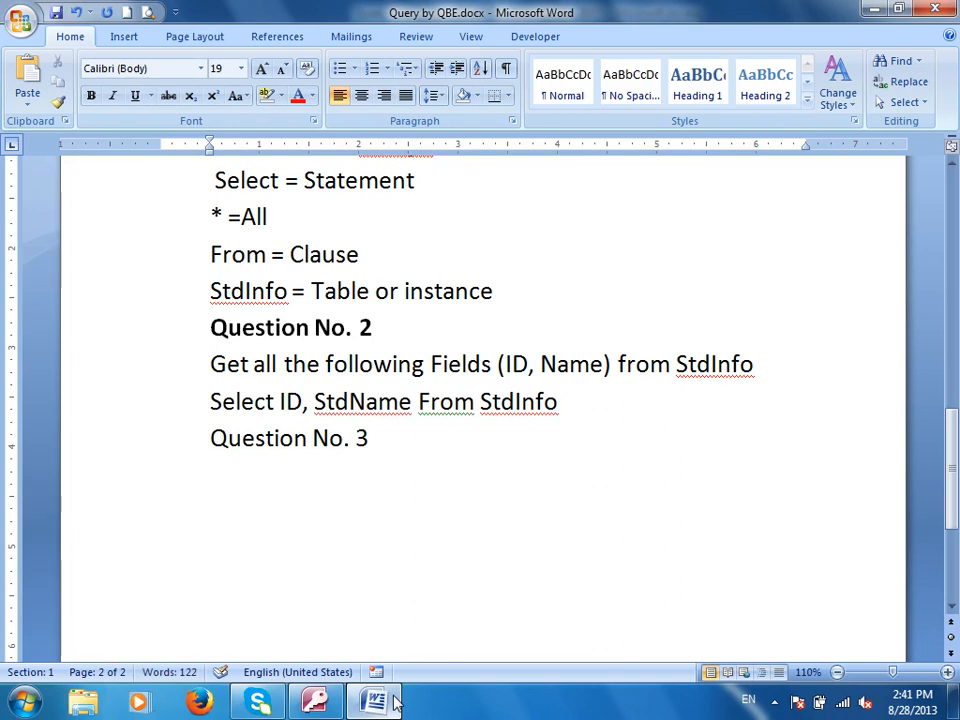
{"action": "key", "text": "Return"}
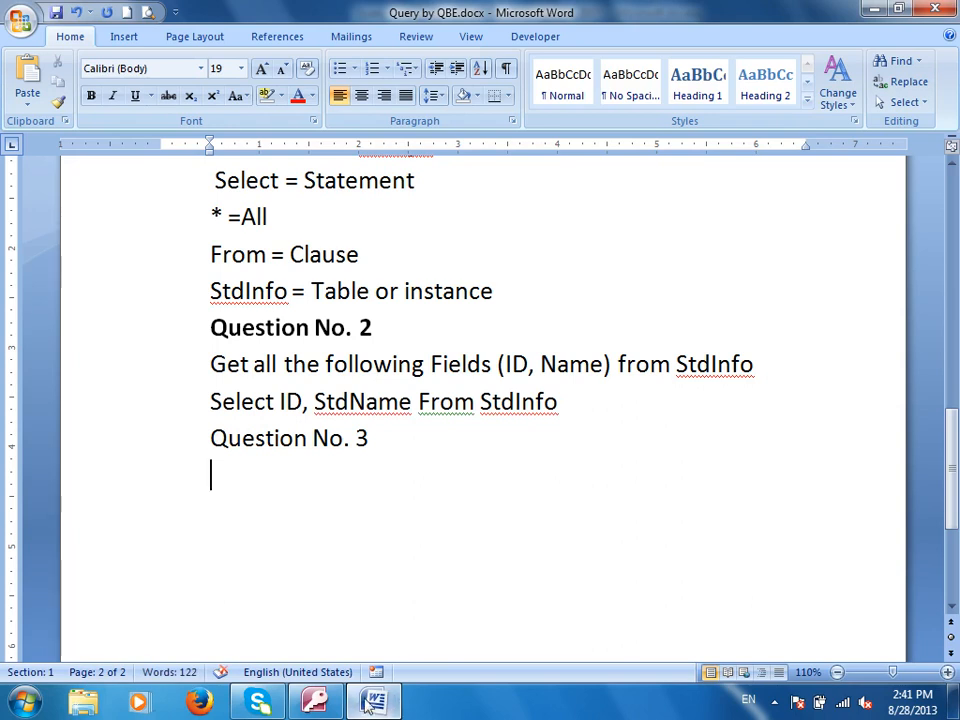
Switch to Access, run the query again to review its fields, and return to the Word document.
{"action": "left_click", "coordinate": [315, 703]}
{"action": "left_click", "coordinate": [68, 72]}
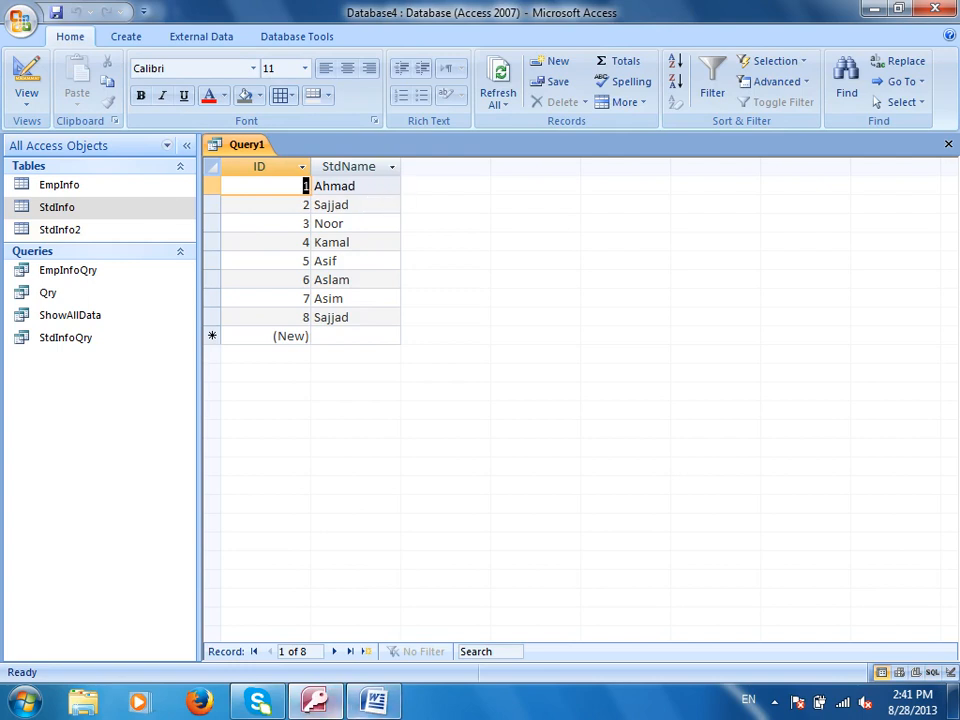
{"action": "left_click", "coordinate": [317, 700]}
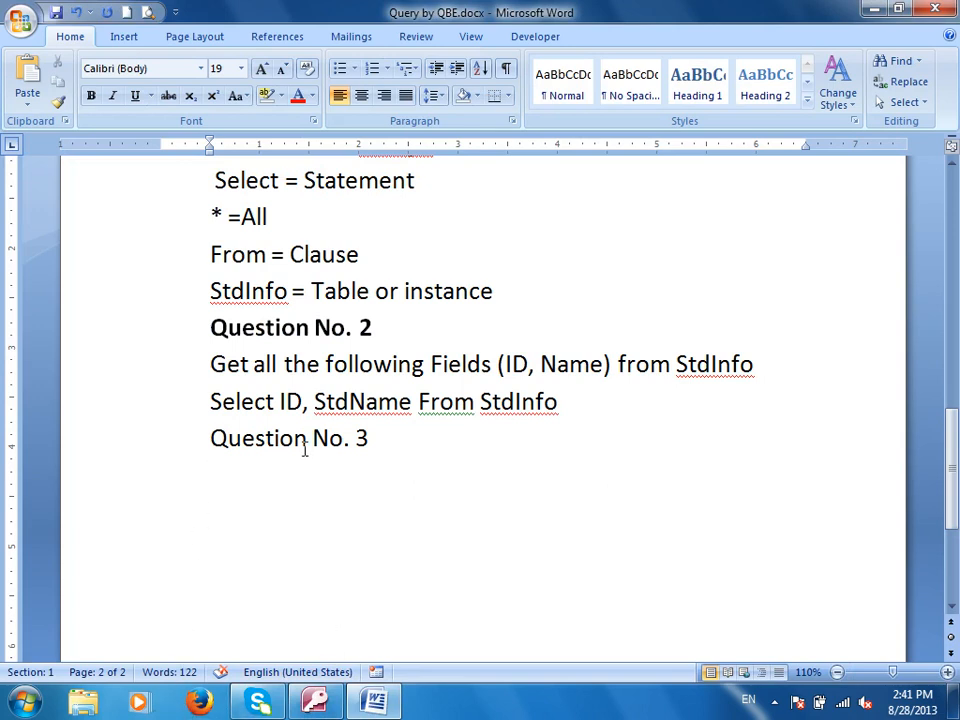
Write "Make Sum of all Fee of the Student Table." as the question text under the "Question No. 3" heading.
{"action": "type", "text": "M"}
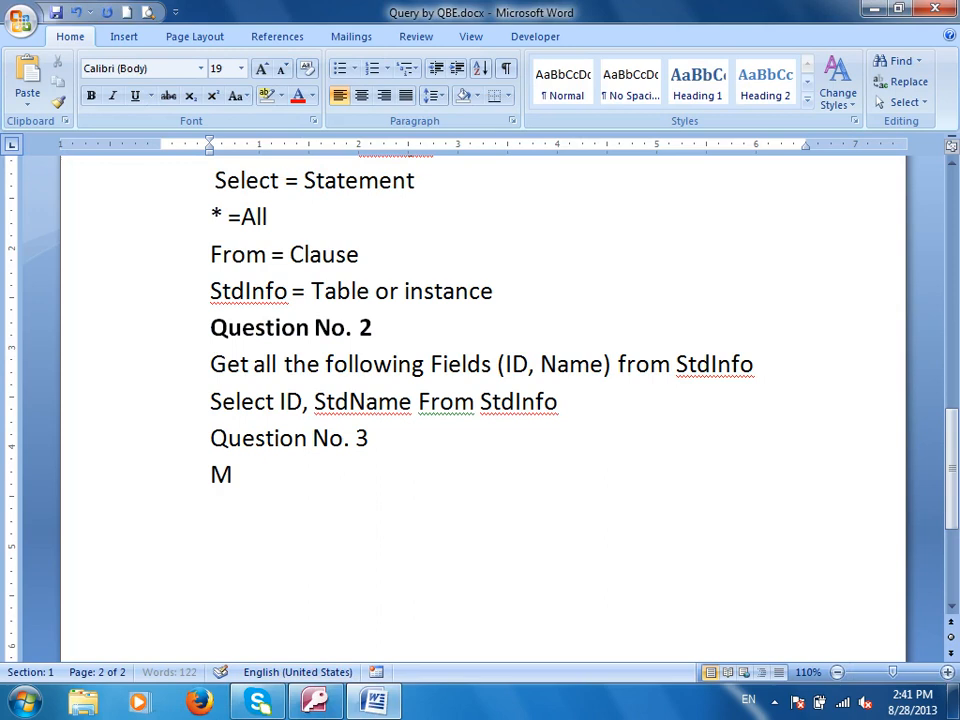
{"action": "type", "text": "ake Sum of all "}
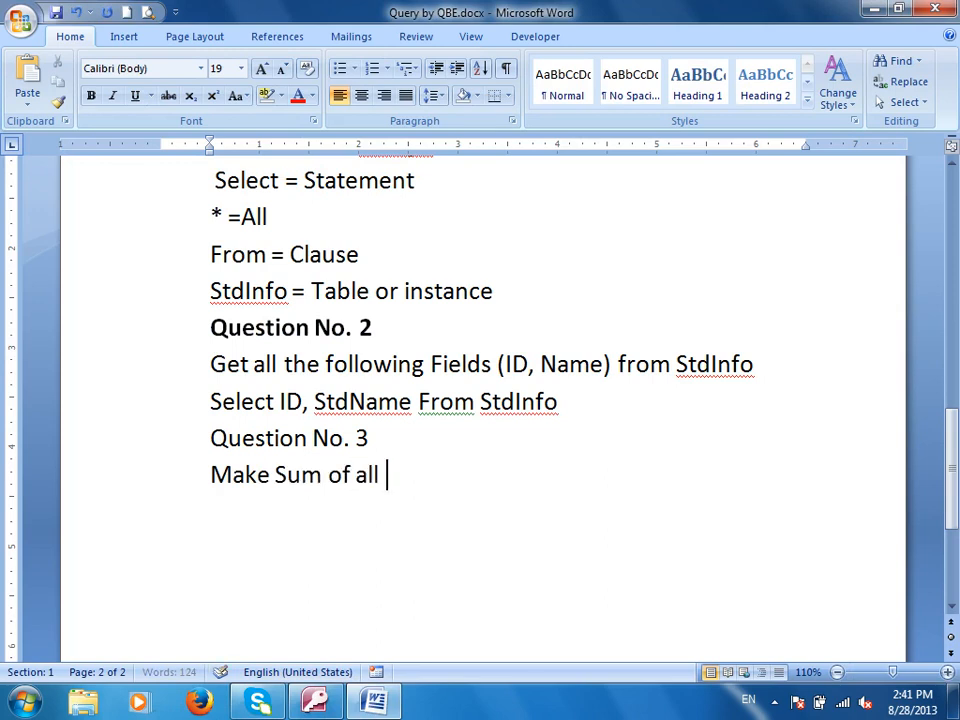
{"action": "type", "text": "Fee or the S"}
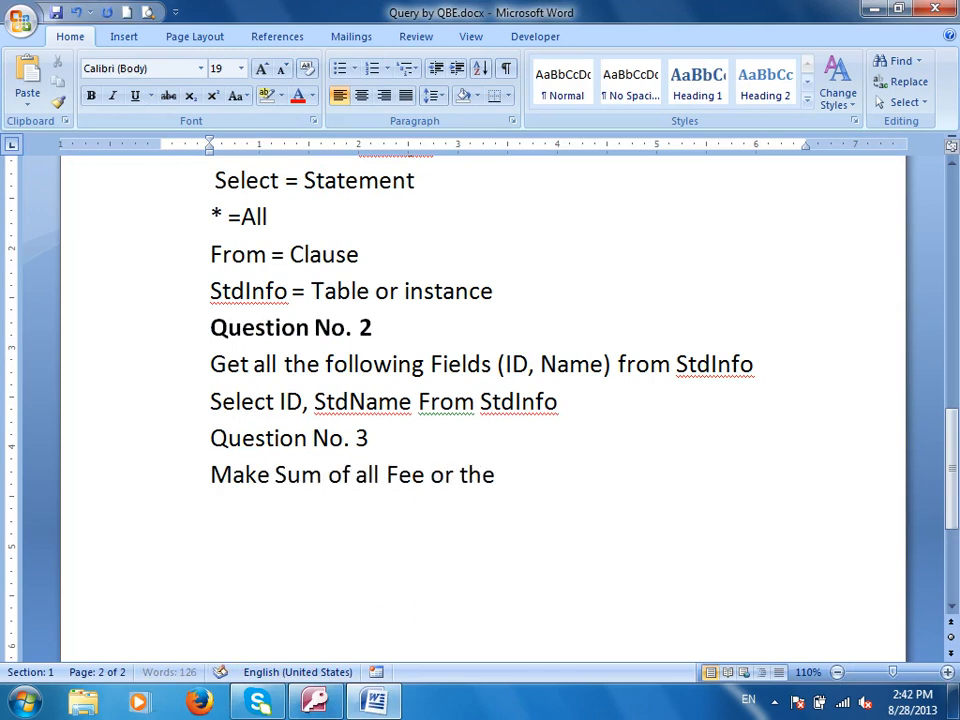
{"action": "key", "text": "BackSpace"}
{"action": "key", "text": "BackSpace"}
{"action": "key", "text": "BackSpace"}
{"action": "key", "text": "BackSpace"}
{"action": "key", "text": "BackSpace"}
{"action": "key", "text": "BackSpace"}
{"action": "key", "text": "BackSpace"}
{"action": "type", "text": "f the Student Table."}
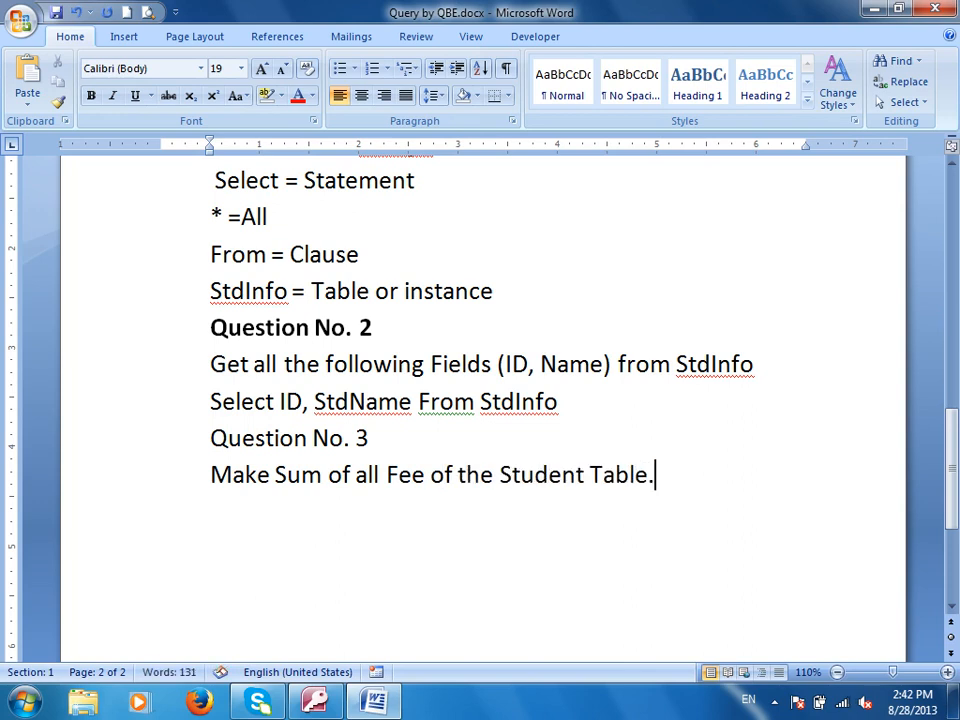
Switch to Access, replace the query's SQL with "Select * From StdInfo" and run it.
{"action": "left_click", "coordinate": [315, 707]}
{"action": "left_click", "coordinate": [28, 106]}
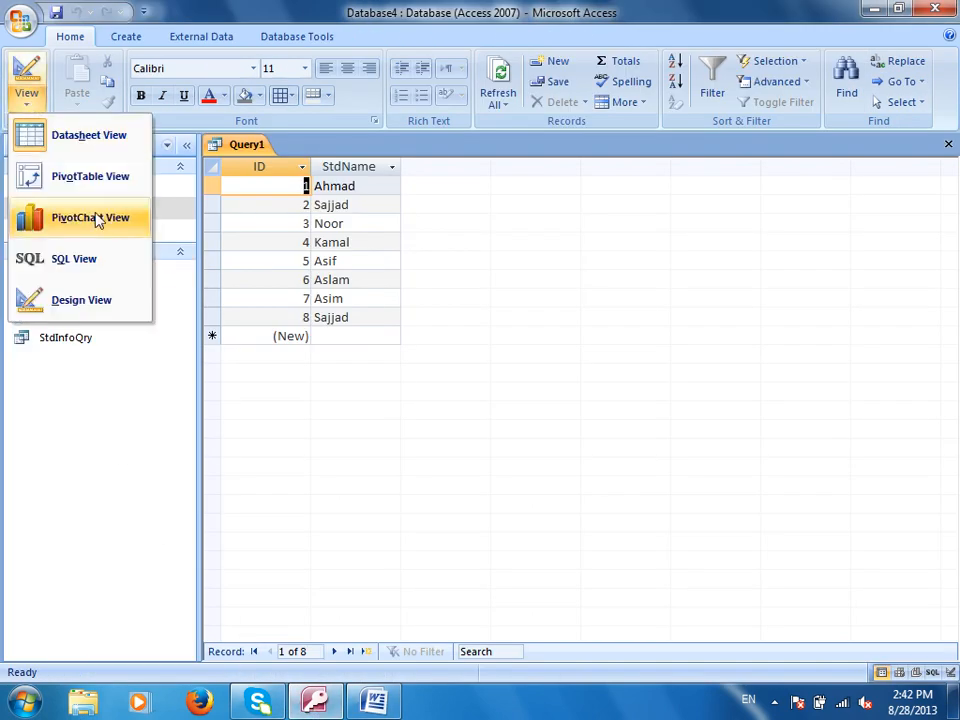
{"action": "left_click", "coordinate": [64, 259]}
{"action": "type", "text": "S"}
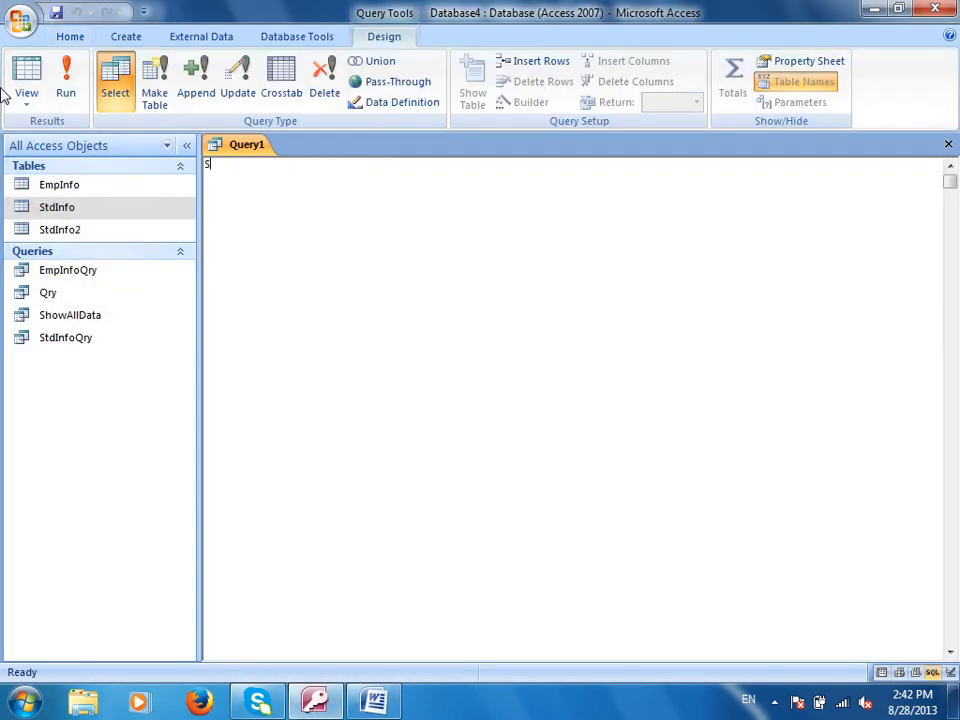
{"action": "type", "text": "elect * From StdInfo"}
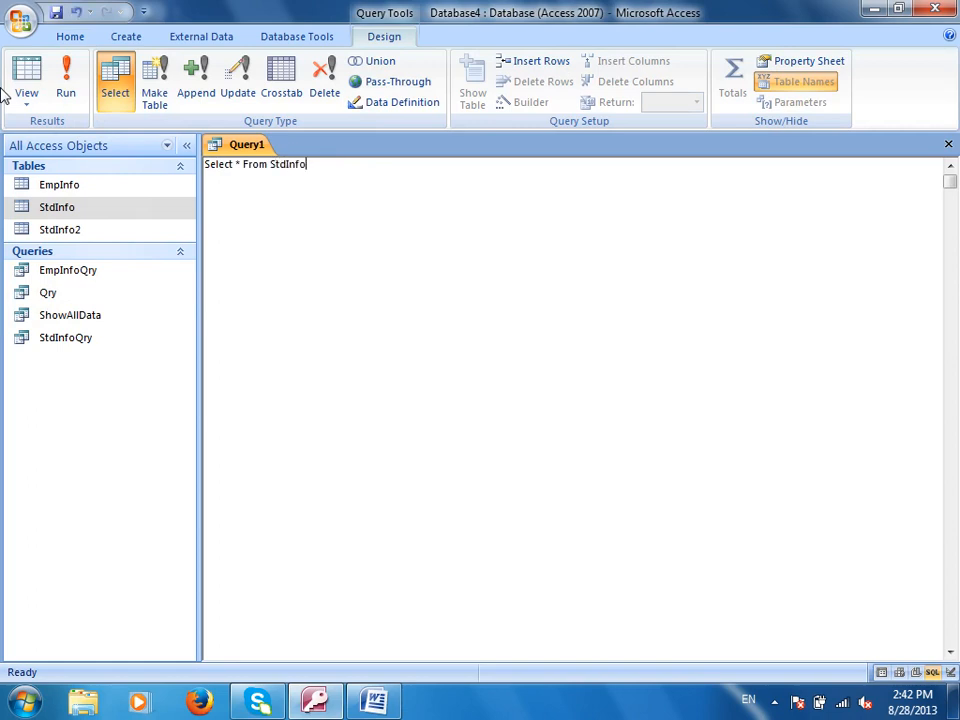
{"action": "left_click", "coordinate": [65, 85]}
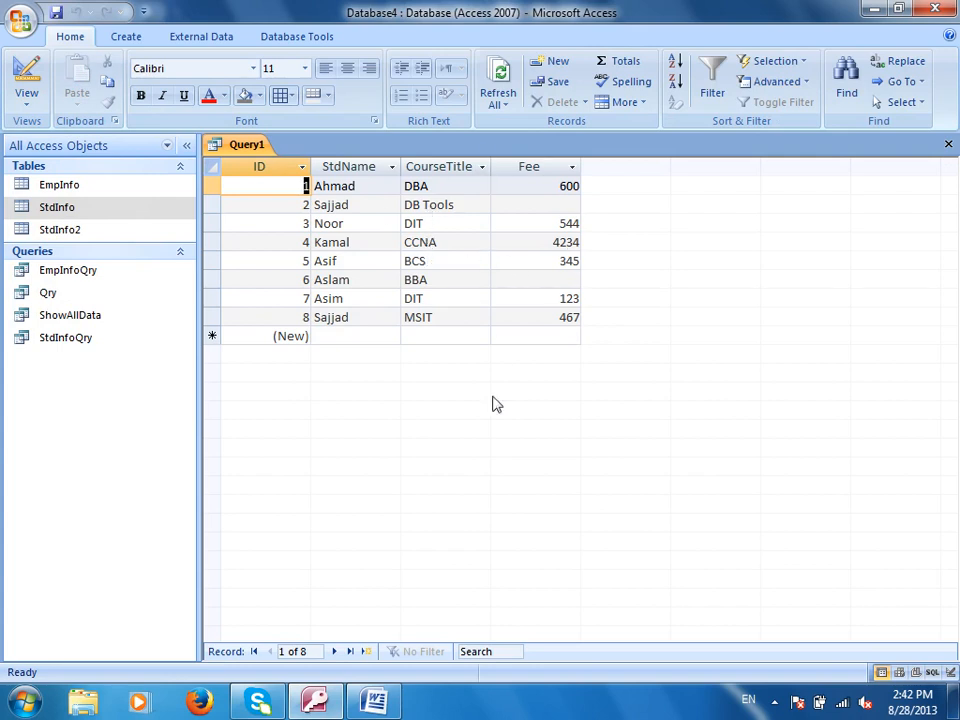
Switch to the Word document and write the Question No. 3 answer "Select Sum(Fee) AS Total_Fee From StdInfo".
{"action": "key", "text": "alt+Tab"}
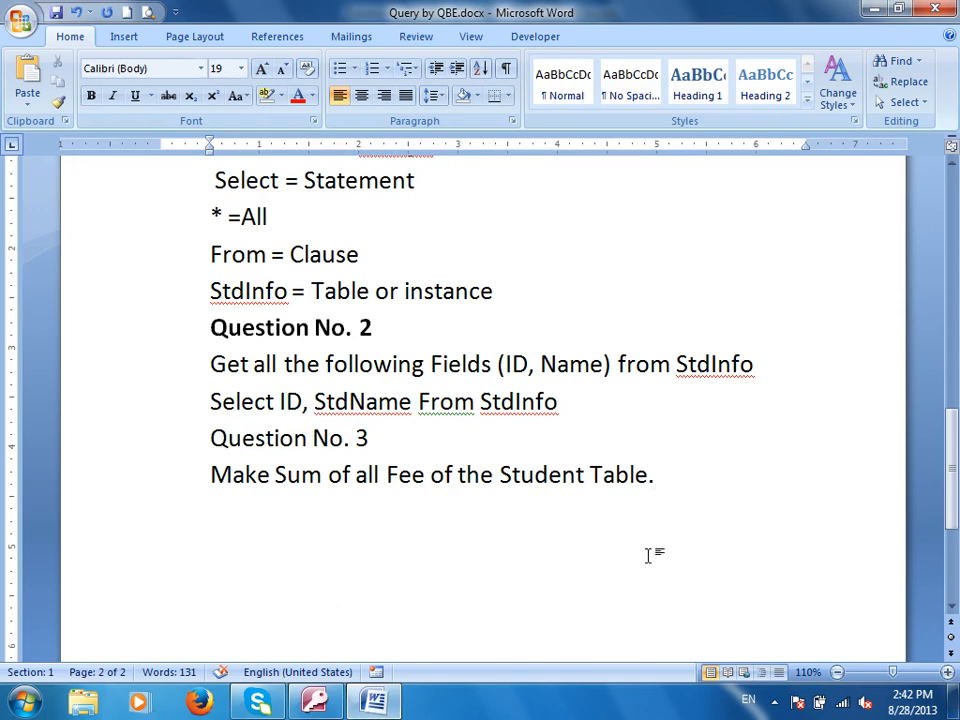
{"action": "key", "text": "Return"}
{"action": "type", "text": "Seelct"}
{"action": "key", "text": "BackSpace"}
{"action": "key", "text": "BackSpace"}
{"action": "key", "text": "BackSpace"}
{"action": "key", "text": "BackSpace"}
{"action": "key", "text": "BackSpace"}
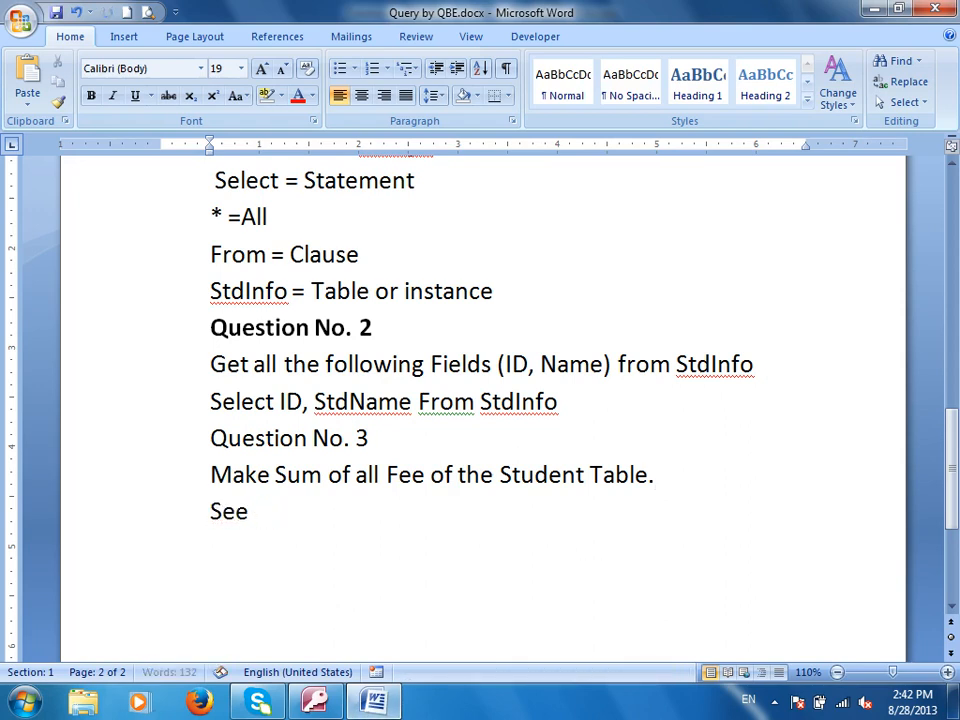
{"action": "type", "text": "elect Sum(S"}
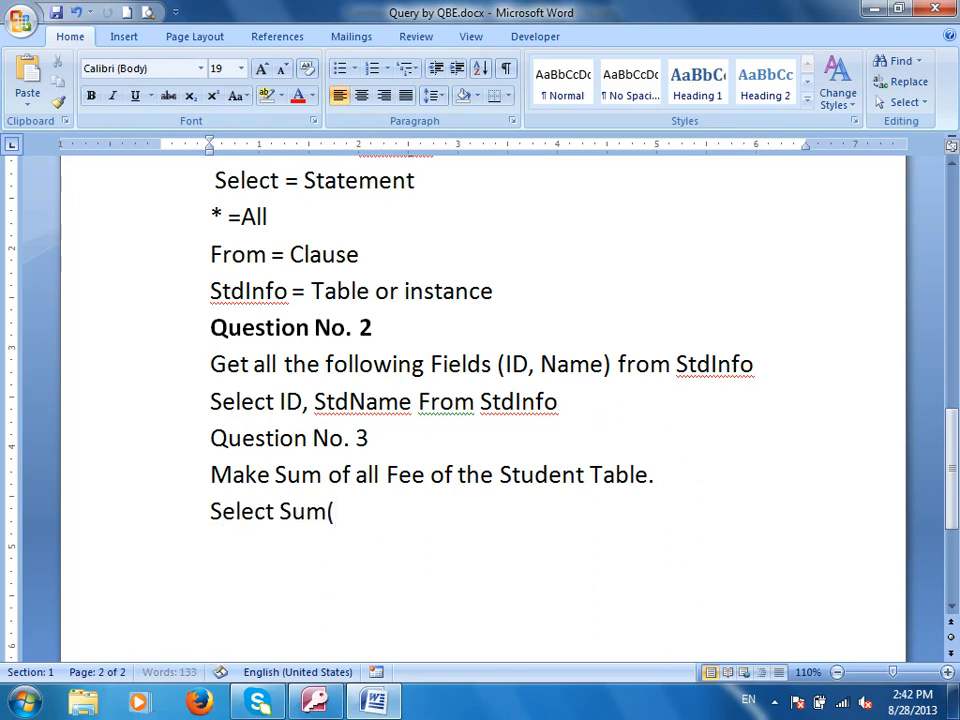
{"action": "key", "text": "BackSpace"}
{"action": "type", "text": "Fee) AS total"}
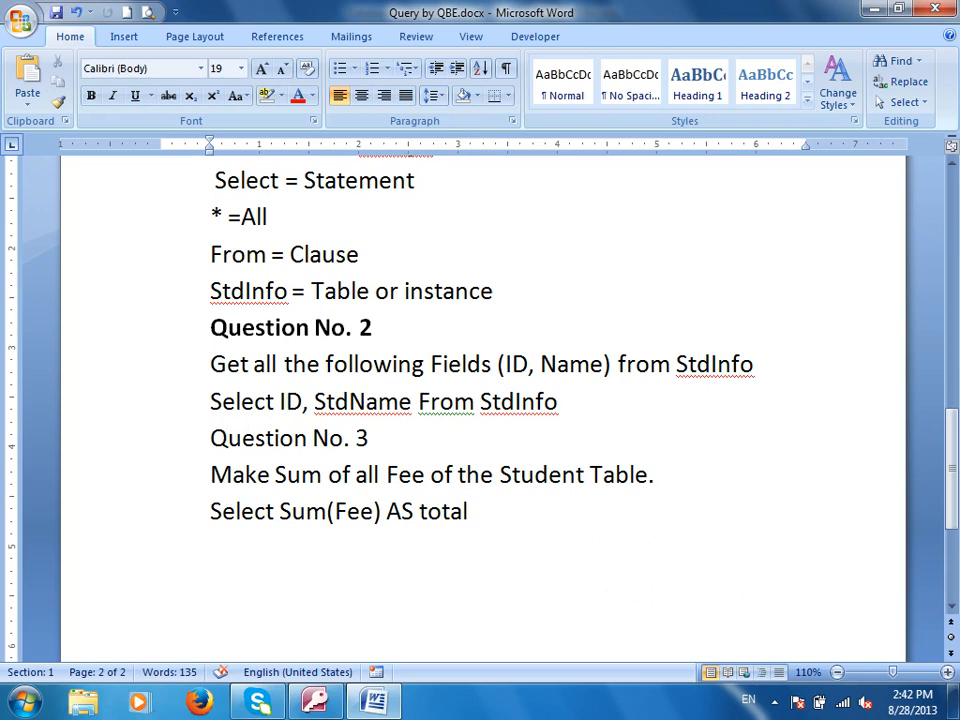
{"action": "key", "text": "BackSpace"}
{"action": "key", "text": "BackSpace"}
{"action": "key", "text": "BackSpace"}
{"action": "key", "text": "BackSpace"}
{"action": "key", "text": "BackSpace"}
{"action": "type", "text": "Total_F"}
{"action": "key", "text": "BackSpace"}
{"action": "key", "text": "BackSpace"}
{"action": "type", "text": "_Fee From StdInfo"}
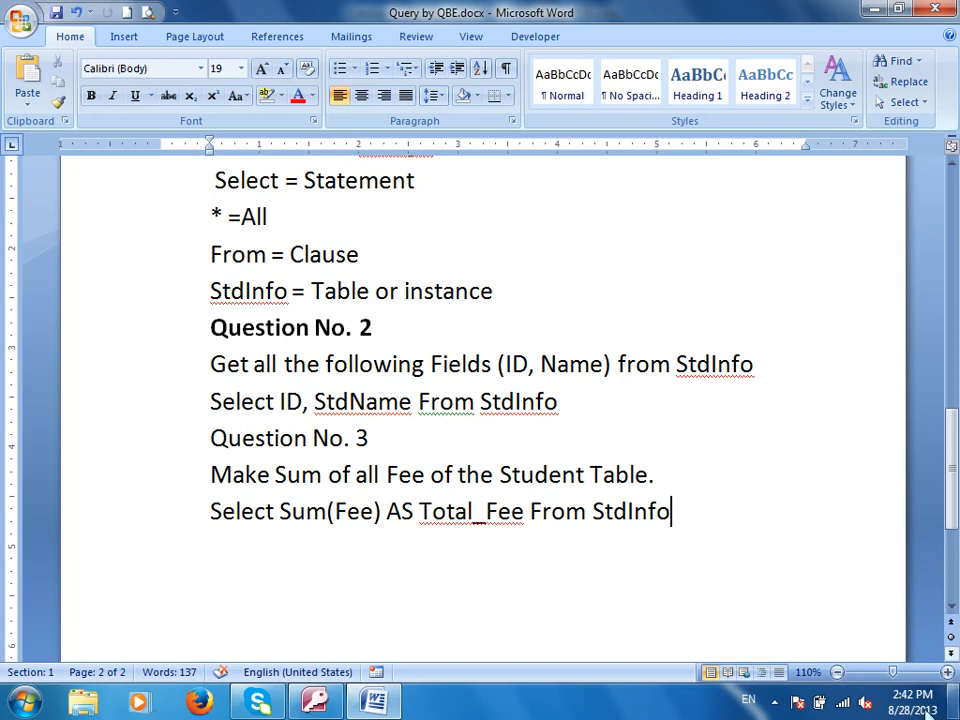
Italicize the SQL answer lines under Question No. 2 and Question No. 3.
{"action": "left_click_drag", "start_coordinate": [562, 401], "coordinate": [200, 403]}
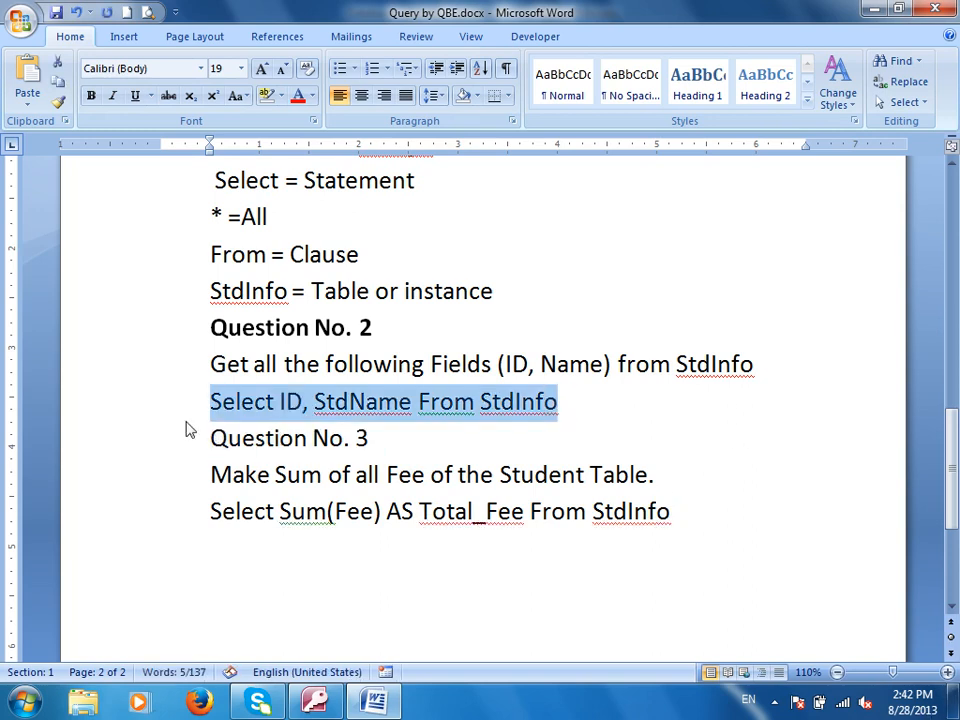
{"action": "key", "text": "ctrl+i"}
{"action": "left_click_drag", "start_coordinate": [720, 523], "coordinate": [214, 521]}
{"action": "key", "text": "ctrl+i"}
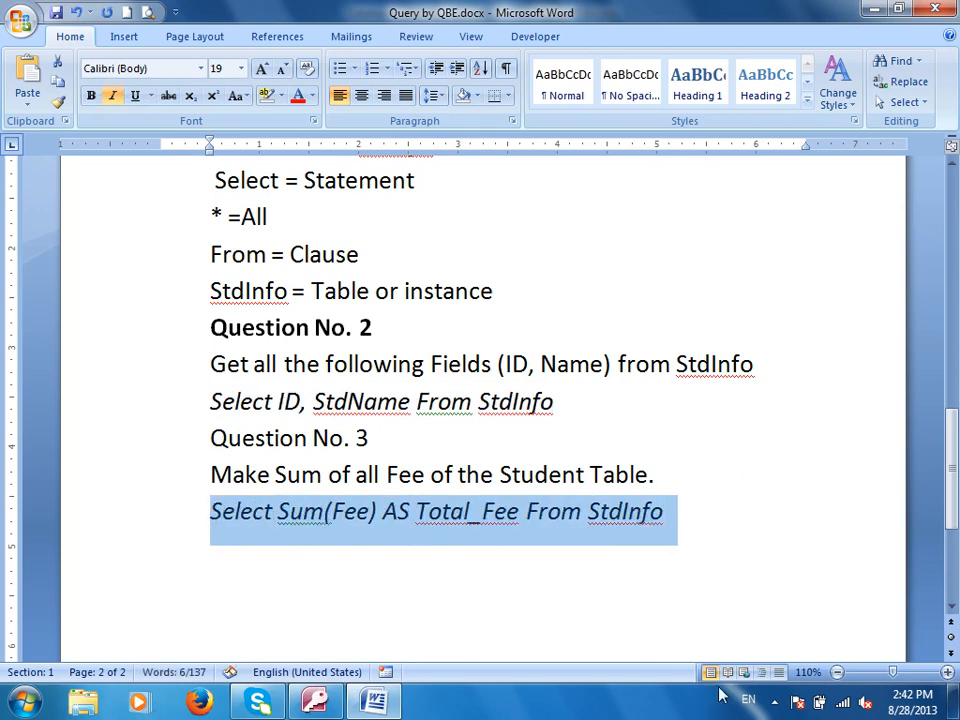
{"action": "left_click", "coordinate": [799, 617]}
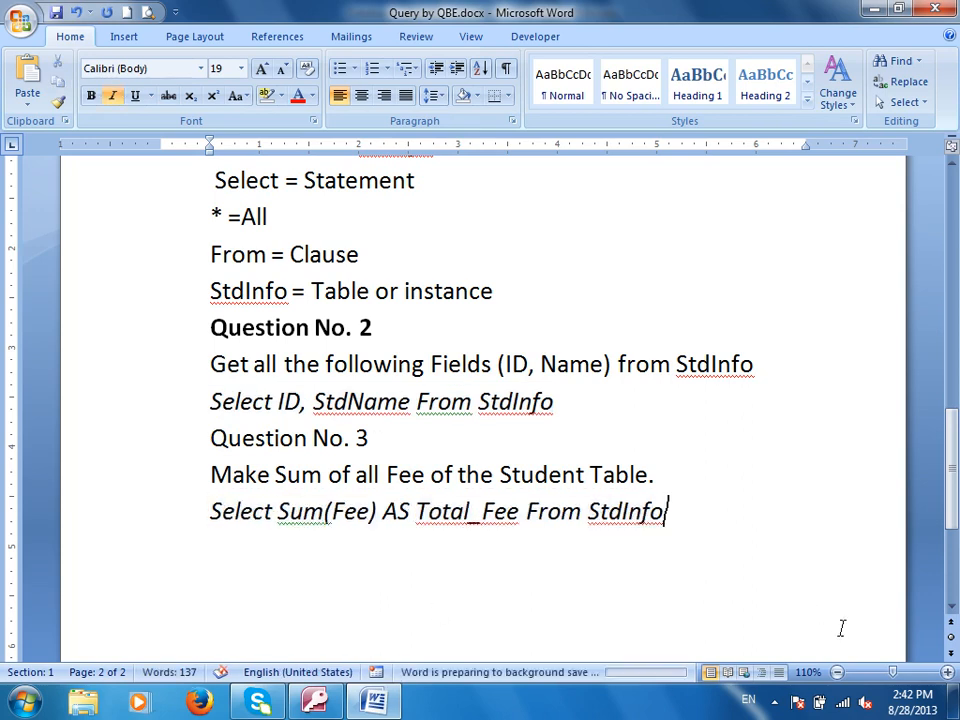
Make the "Question No. 3" heading bold.
{"action": "left_click_drag", "start_coordinate": [380, 438], "coordinate": [240, 441]}
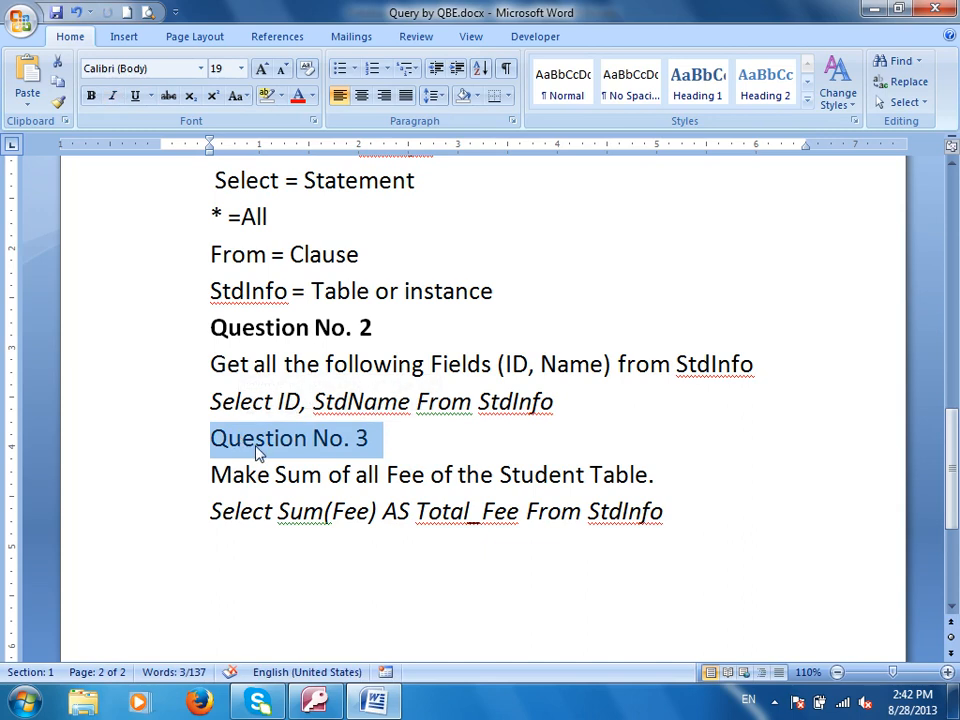
{"action": "key", "text": "ctrl+b"}
{"action": "left_click", "coordinate": [764, 533]}
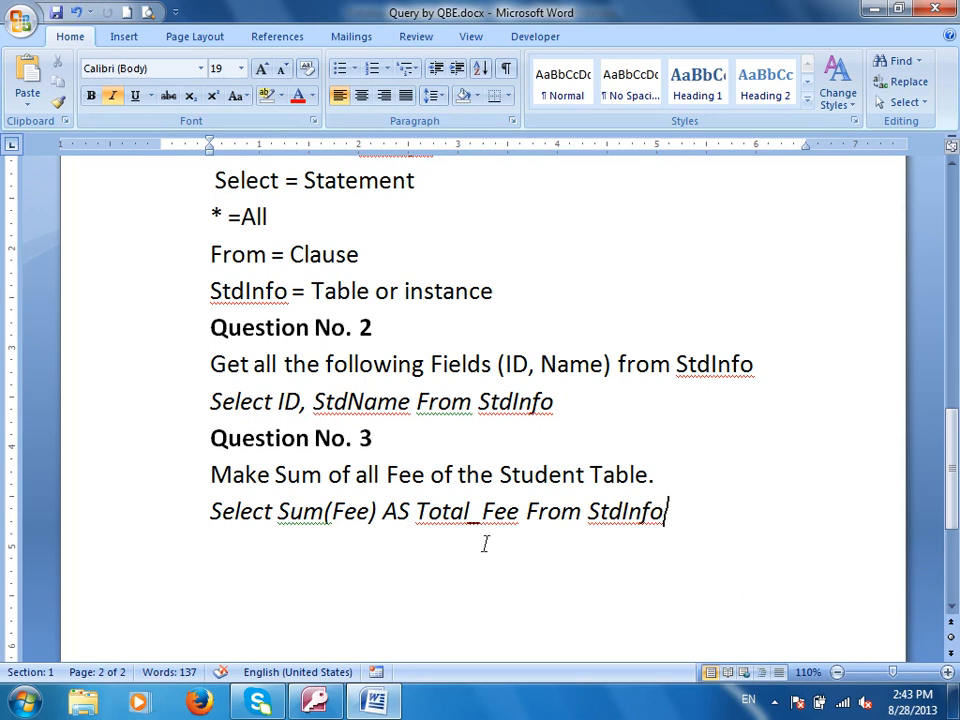
Switch to Access and replace the query's SQL with "Select Sum (Fee) AS Total_Fee From StdInfo".
{"action": "left_click", "coordinate": [314, 700]}
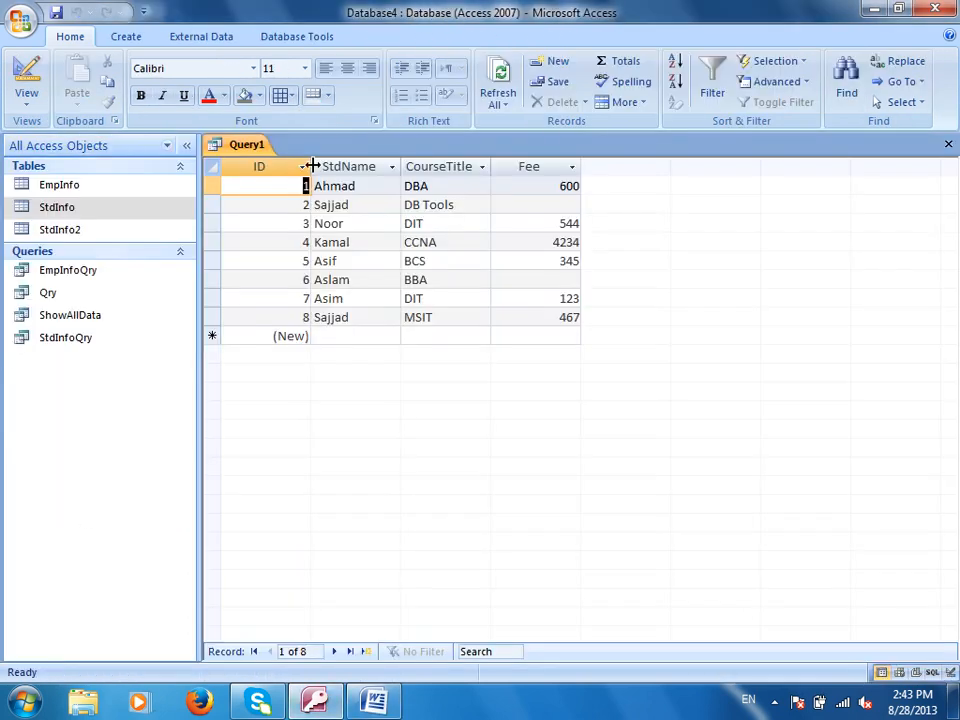
{"action": "left_click", "coordinate": [18, 100]}
{"action": "left_click", "coordinate": [90, 266]}
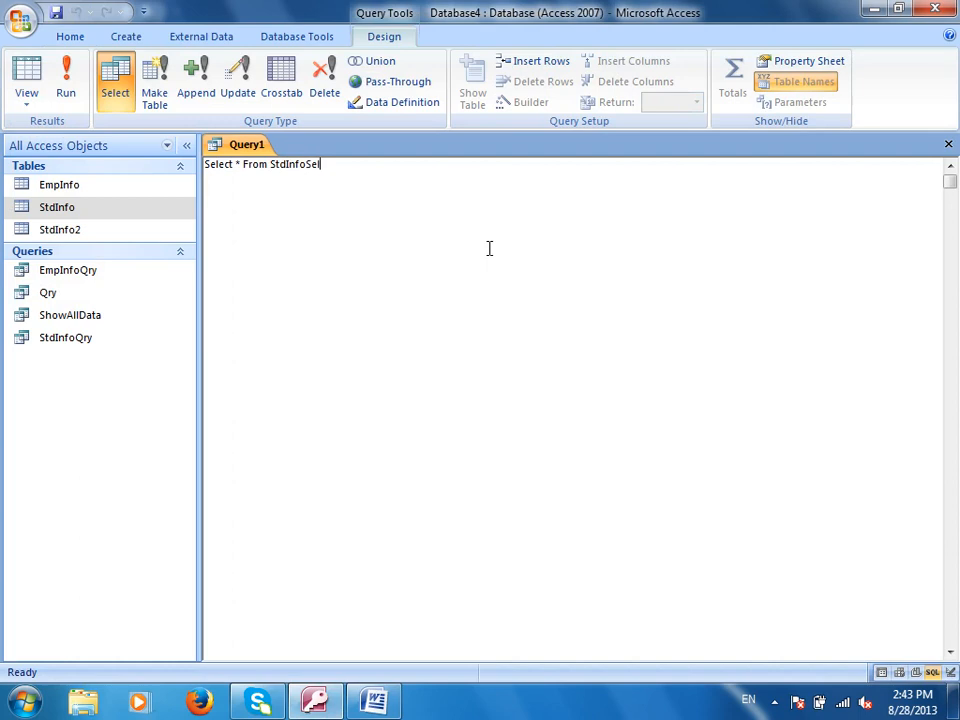
{"action": "key", "text": "BackSpace"}
{"action": "key", "text": "BackSpace"}
{"action": "key", "text": "BackSpace"}
{"action": "key", "text": "BackSpace"}
{"action": "key", "text": "BackSpace"}
{"action": "key", "text": "BackSpace"}
{"action": "key", "text": "BackSpace"}
{"action": "key", "text": "BackSpace"}
{"action": "key", "text": "BackSpace"}
{"action": "key", "text": "BackSpace"}
{"action": "key", "text": "BackSpace"}
{"action": "key", "text": "BackSpace"}
{"action": "key", "text": "BackSpace"}
{"action": "key", "text": "BackSpace"}
{"action": "key", "text": "BackSpace"}
{"action": "key", "text": "BackSpace"}
{"action": "key", "text": "BackSpace"}
{"action": "key", "text": "BackSpace"}
{"action": "key", "text": "BackSpace"}
{"action": "key", "text": "BackSpace"}
{"action": "type", "text": "Se"}
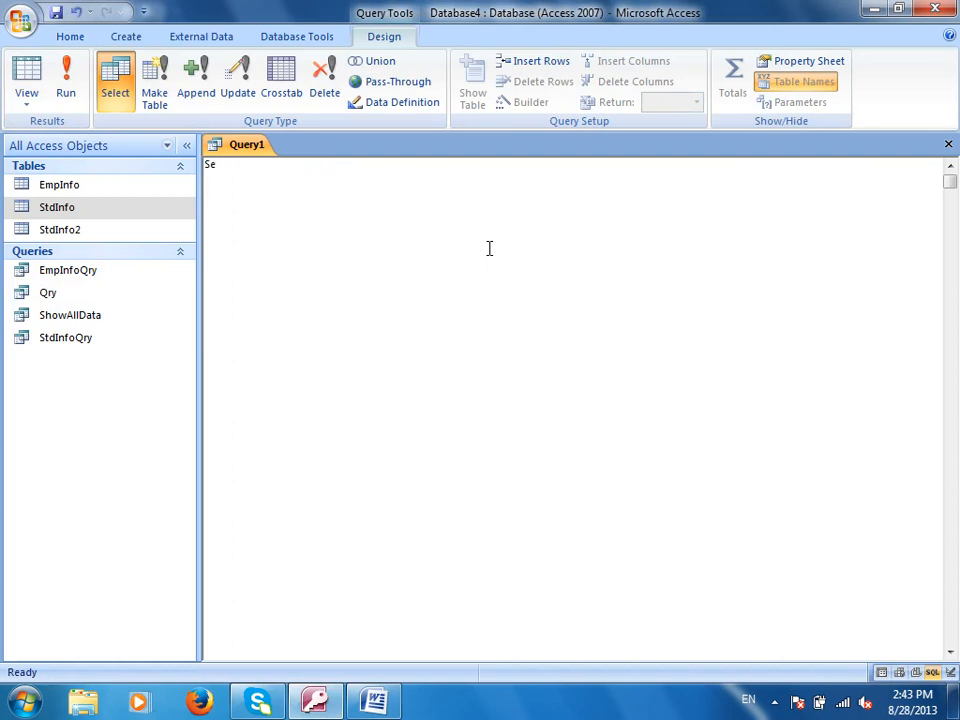
{"action": "type", "text": "e;dt "}
{"action": "type", "text": "Sum (Fee) AS "}
{"action": "type", "text": "Total"}
{"action": "type", "text": "_Fee From StdInfo"}
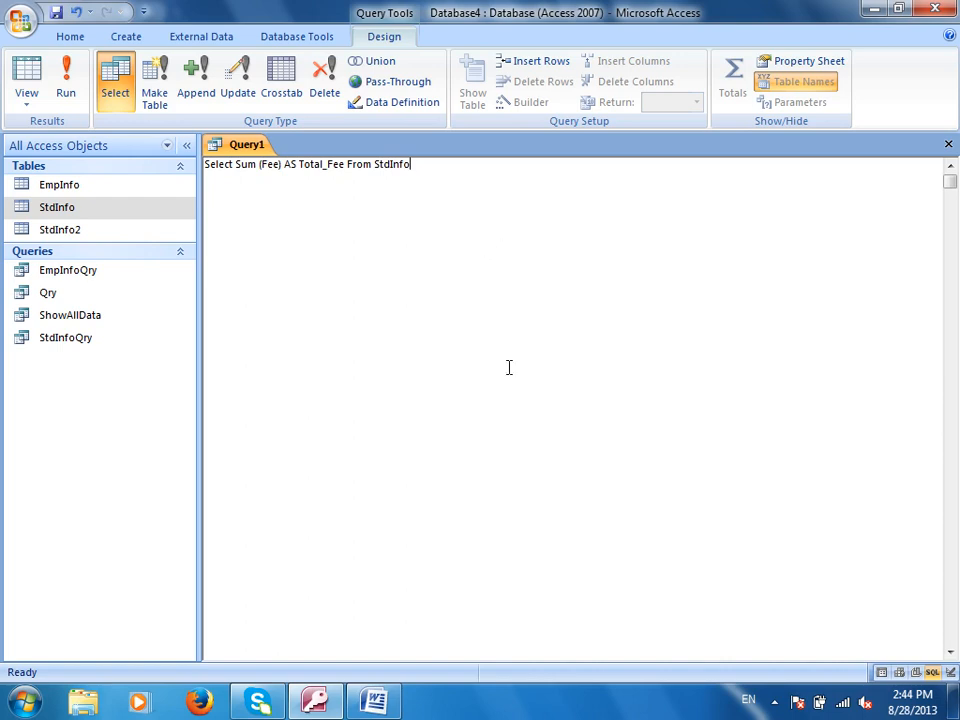
Switch to the Word document and add the line "AS Total_Fee (Alias Name)" below the Question No. 3 answer.
{"action": "key", "text": "alt+Tab"}
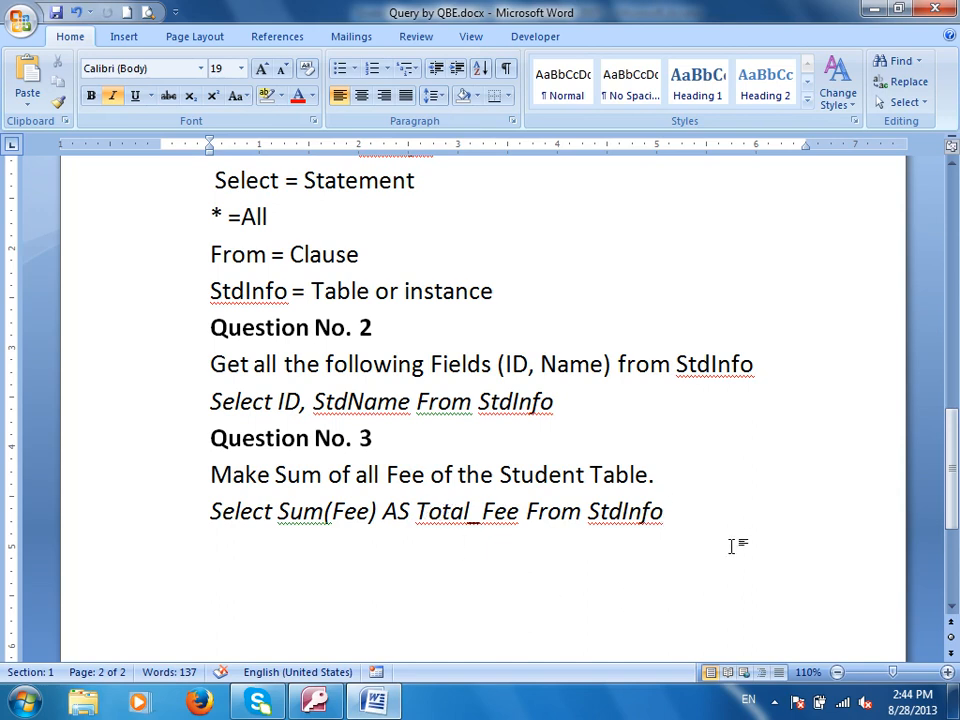
{"action": "key", "text": "Return"}
{"action": "type", "text": "AS Total_Fee (Alias Name)"}
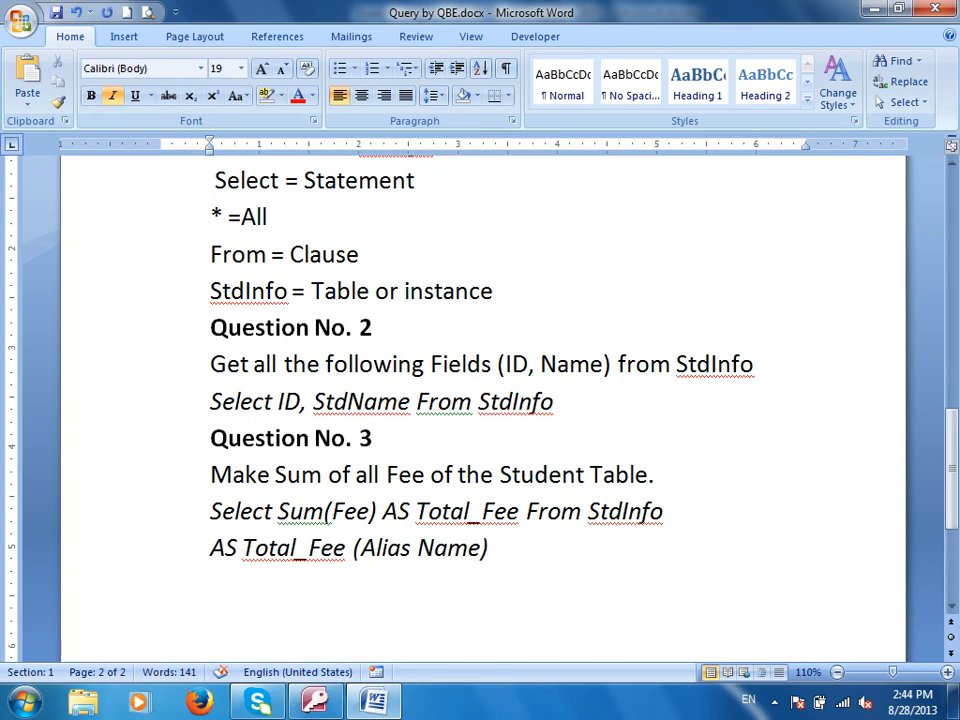
{"action": "key", "text": "Return"}
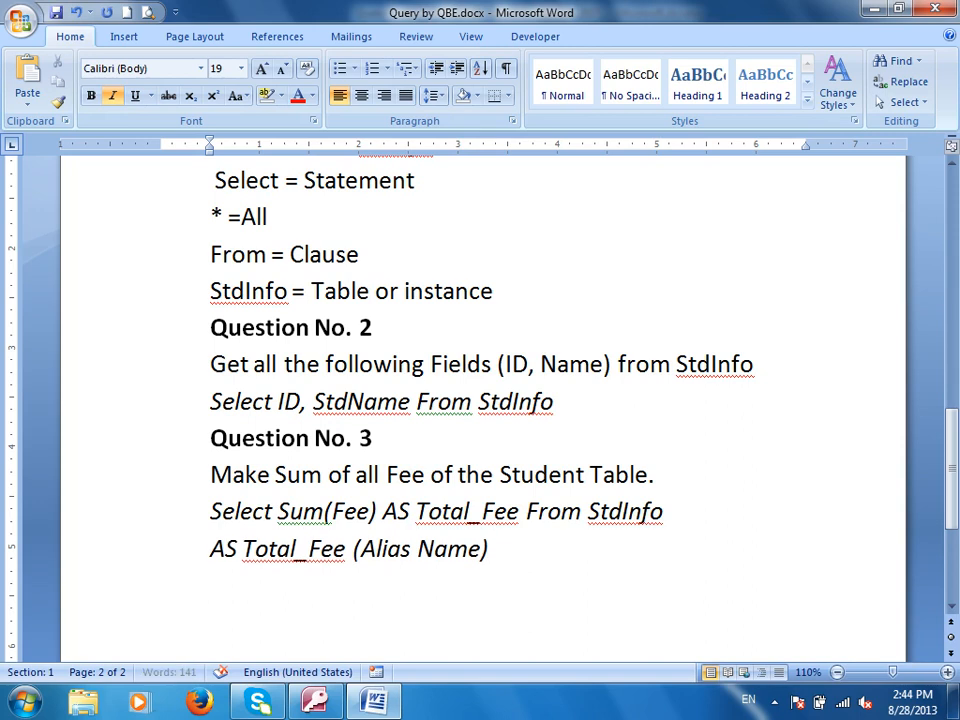
{"action": "type", "text": "moto "}
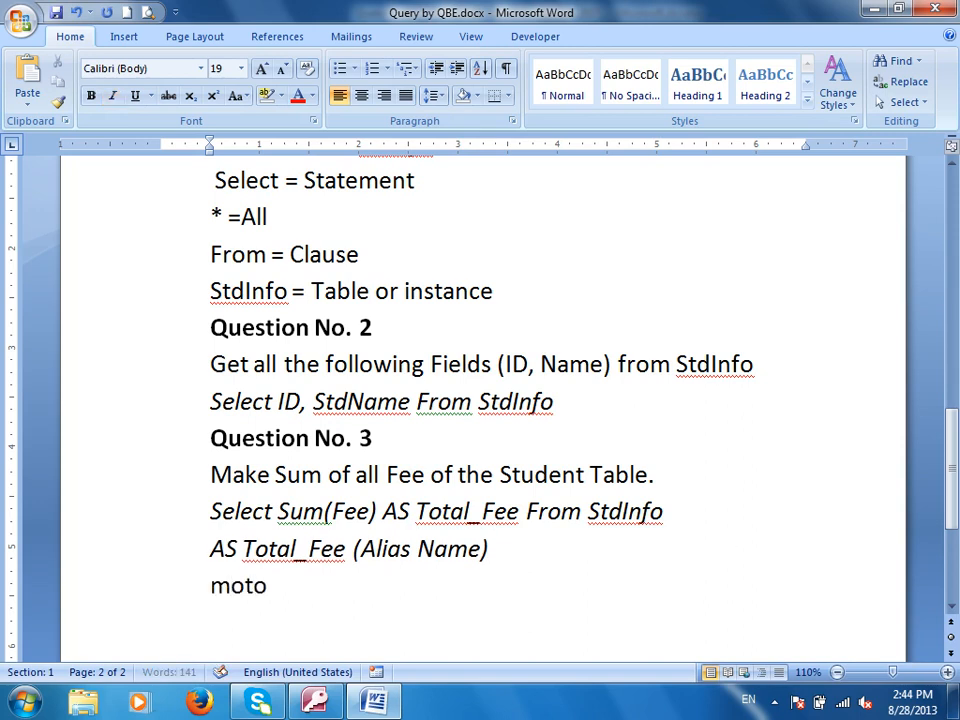
{"action": "type", "text": "omid Al"}
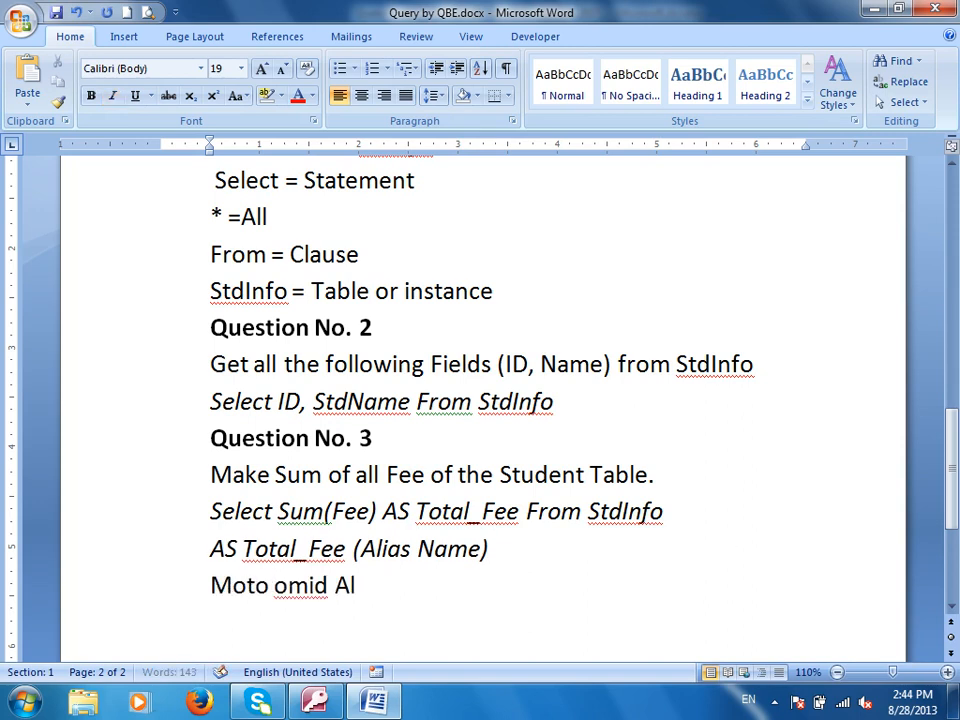
{"action": "type", "text": "ias Name"}
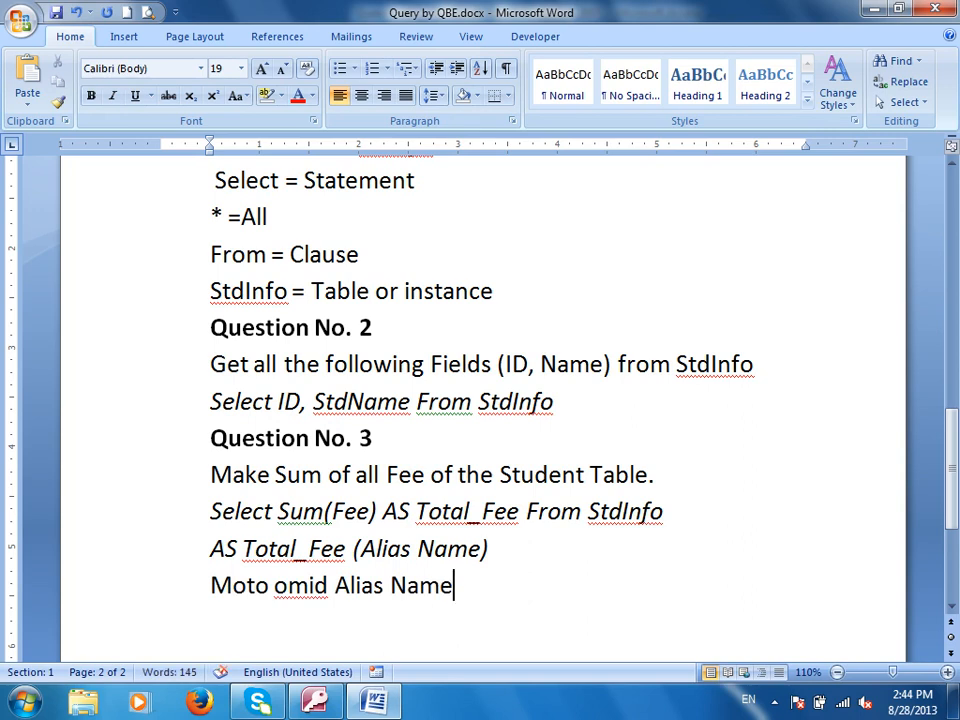
{"action": "key", "text": "BackSpace"}
{"action": "key", "text": "BackSpace"}
{"action": "key", "text": "BackSpace"}
{"action": "key", "text": "BackSpace"}
{"action": "key", "text": "BackSpace"}
{"action": "key", "text": "BackSpace"}
{"action": "key", "text": "BackSpace"}
{"action": "key", "text": "BackSpace"}
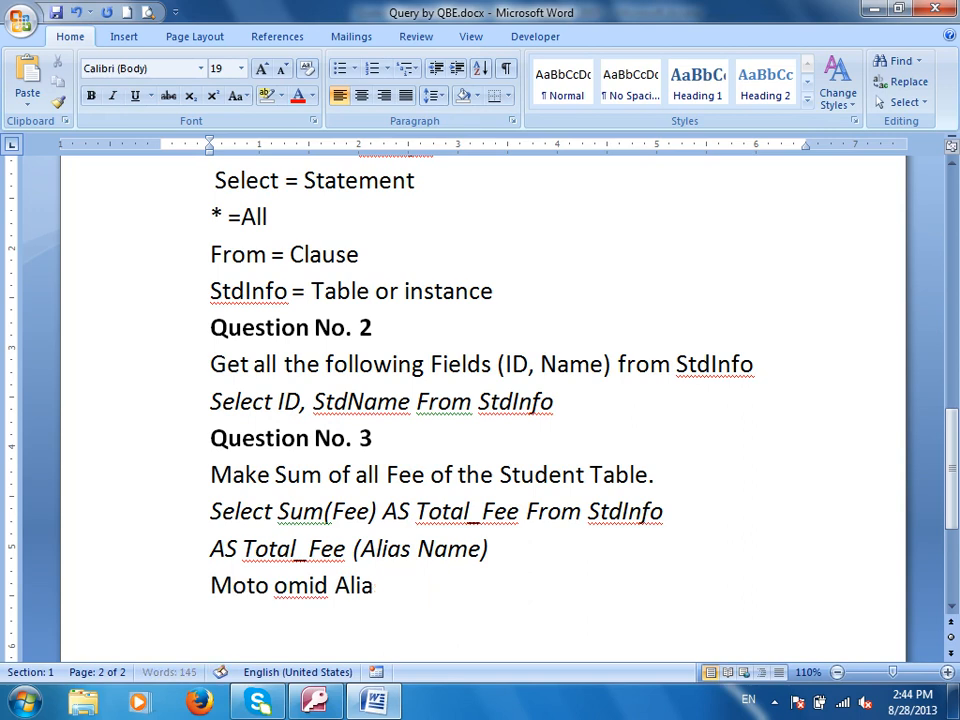
{"action": "key", "text": "BackSpace"}
{"action": "key", "text": "BackSpace"}
{"action": "key", "text": "BackSpace"}
{"action": "key", "text": "BackSpace"}
{"action": "key", "text": "BackSpace"}
{"action": "key", "text": "BackSpace"}
{"action": "key", "text": "BackSpace"}
{"action": "key", "text": "BackSpace"}
{"action": "key", "text": "BackSpace"}
{"action": "key", "text": "BackSpace"}
{"action": "key", "text": "BackSpace"}
{"action": "key", "text": "BackSpace"}
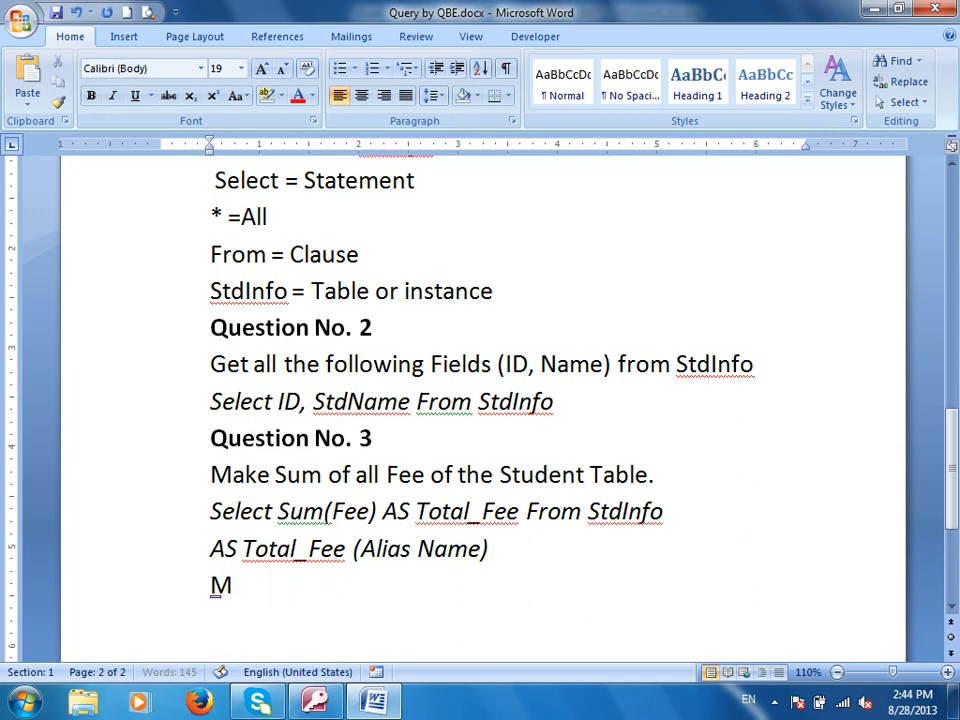
Add the line "Query Temporary Field (Total_Fee)" below the alias name note.
{"action": "type", "text": "Query Tem"}
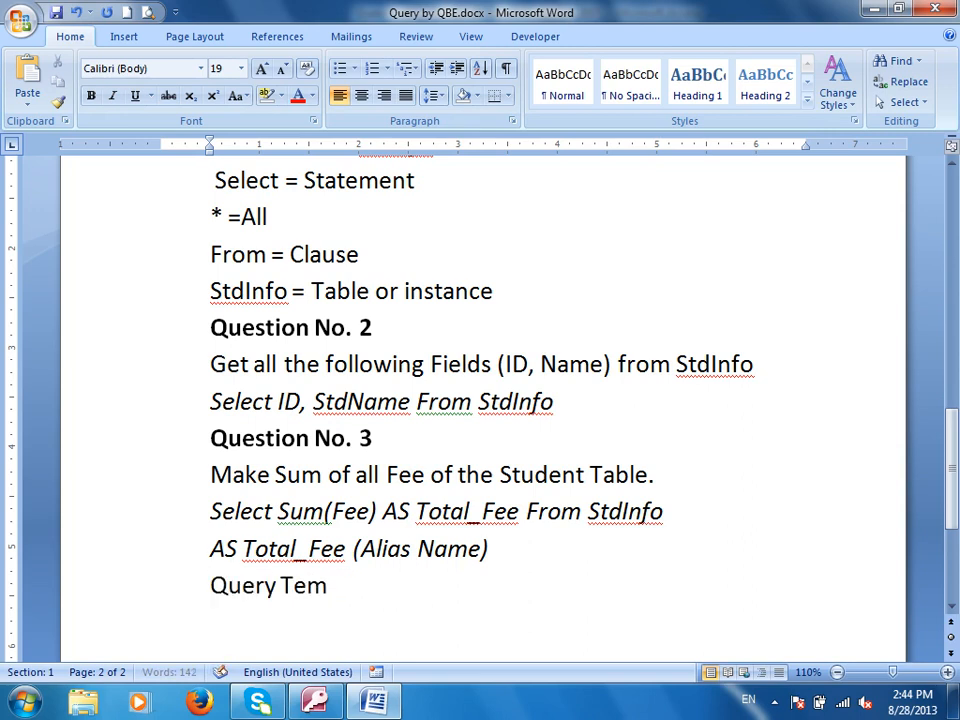
{"action": "type", "text": "porary Field (Ali"}
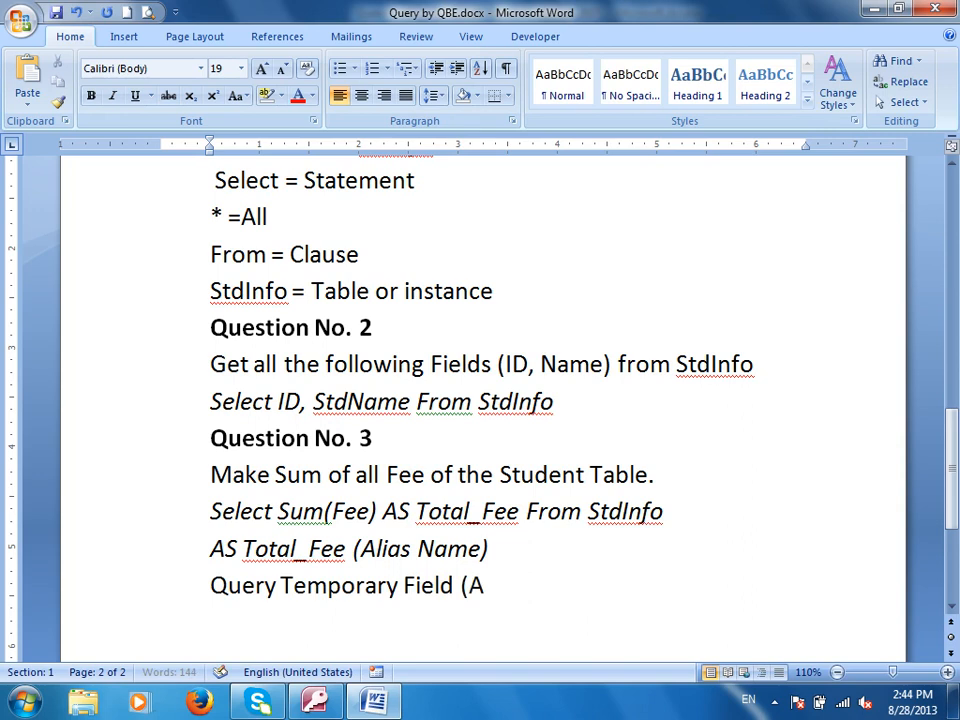
{"action": "key", "text": "BackSpace"}
{"action": "key", "text": "BackSpace"}
{"action": "key", "text": "BackSpace"}
{"action": "type", "text": "Total_Fee)"}
{"action": "key", "text": "Return"}
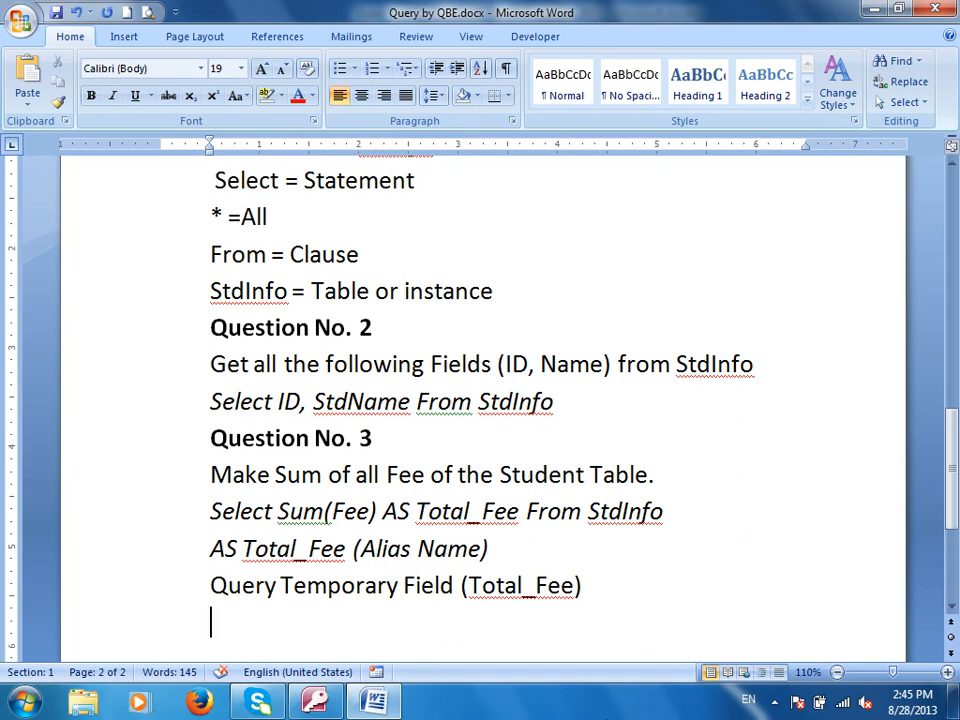
Switch to Access, run the Total_Fee sum query and return to its SQL.
{"action": "left_click", "coordinate": [314, 700]}
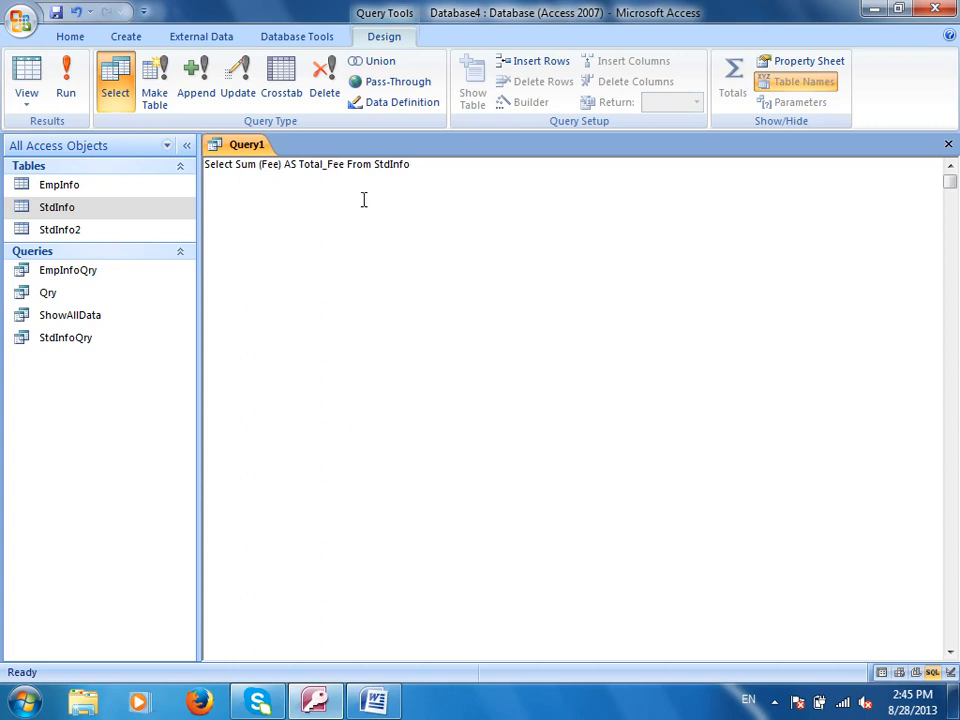
{"action": "left_click", "coordinate": [70, 88]}
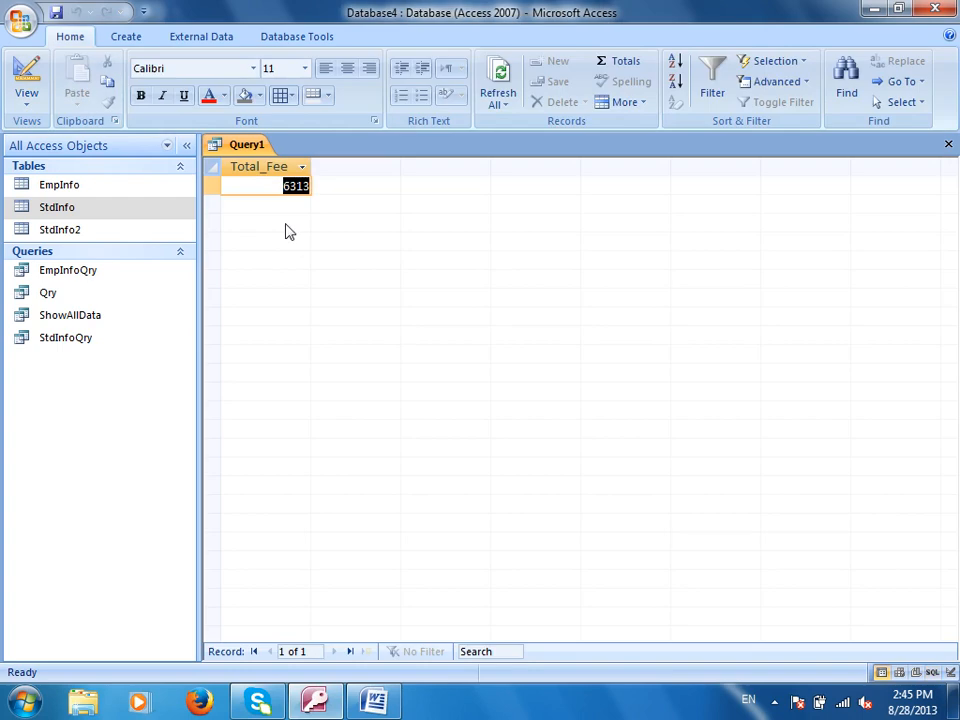
{"action": "left_click", "coordinate": [27, 95]}
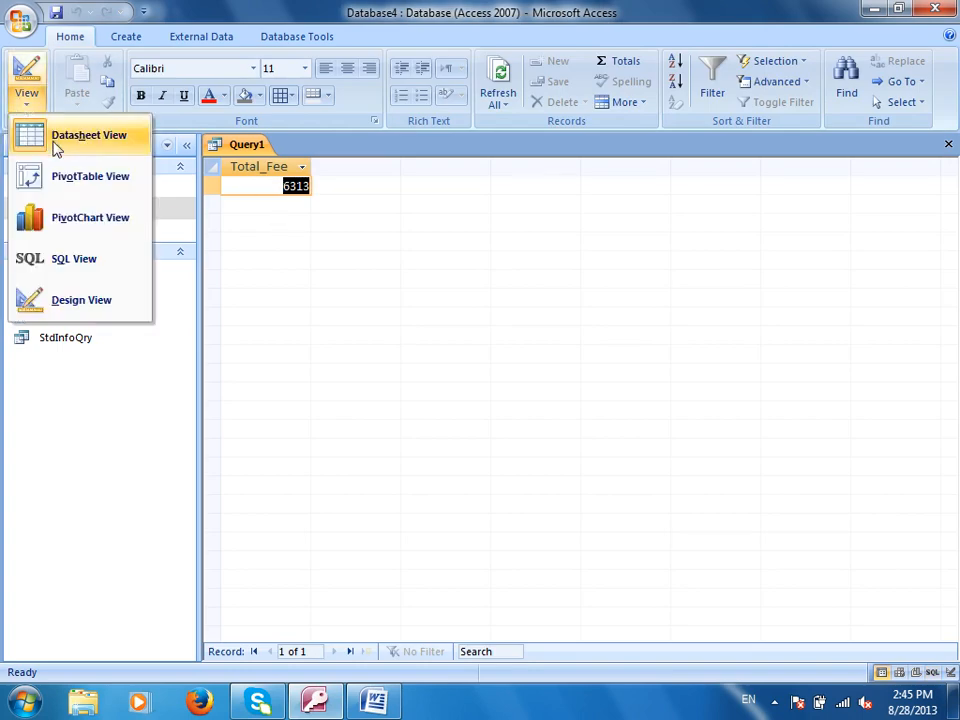
{"action": "left_click", "coordinate": [60, 259]}
Remove the alias so the SQL reads "Select Sum (Fee) from StdInfo" and run the query.
{"action": "left_click_drag", "start_coordinate": [300, 166], "coordinate": [446, 189]}
{"action": "key", "text": "BackSpace"}
{"action": "key", "text": "BackSpace"}
{"action": "key", "text": "BackSpace"}
{"action": "key", "text": "BackSpace"}
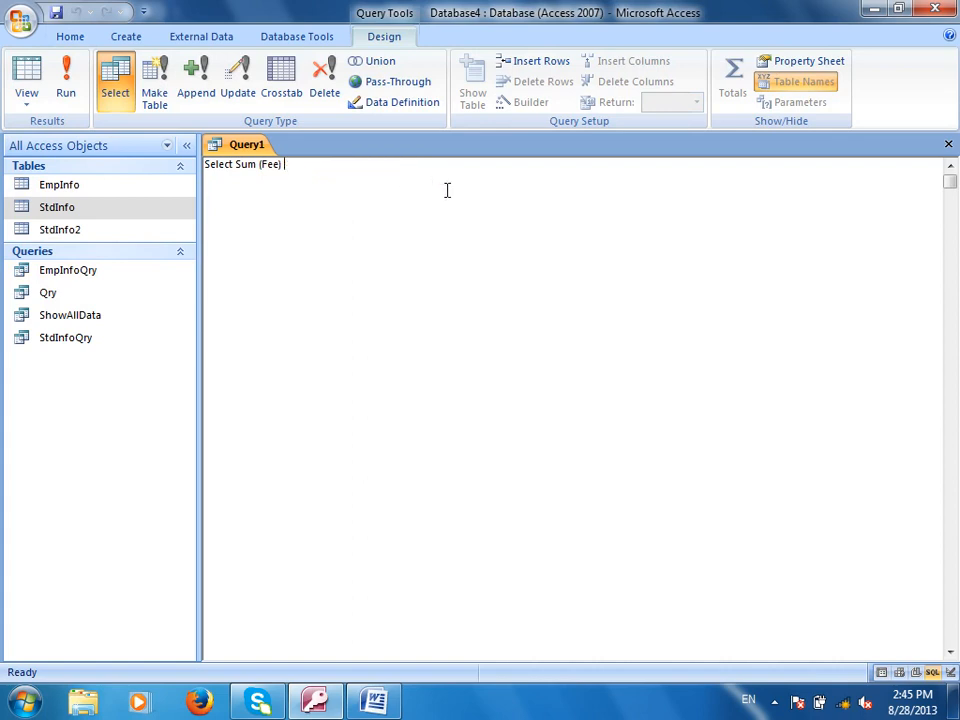
{"action": "type", "text": "from StdInfo"}
{"action": "left_click", "coordinate": [65, 86]}
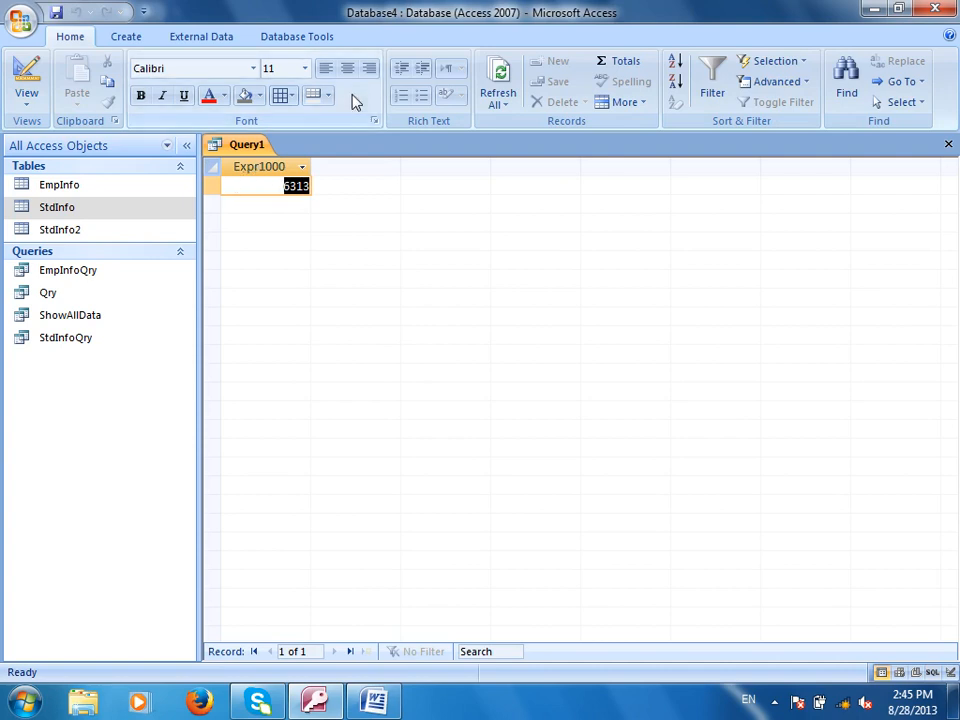
Restore the SQL to "Select Sum (Fee) AS Total_Fee From StdInfo", run the query and reopen its SQL.
{"action": "left_click", "coordinate": [13, 108]}
{"action": "left_click", "coordinate": [63, 262]}
{"action": "left_click_drag", "start_coordinate": [268, 151], "coordinate": [276, 159]}
{"action": "key", "text": "BackSpace"}
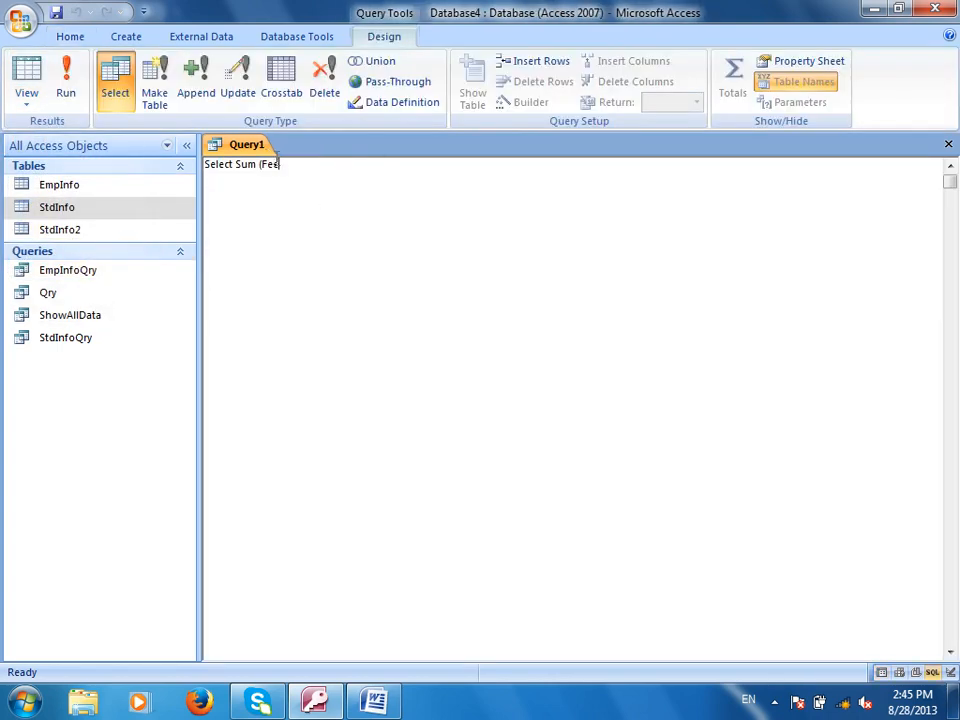
{"action": "type", "text": "AS Total"}
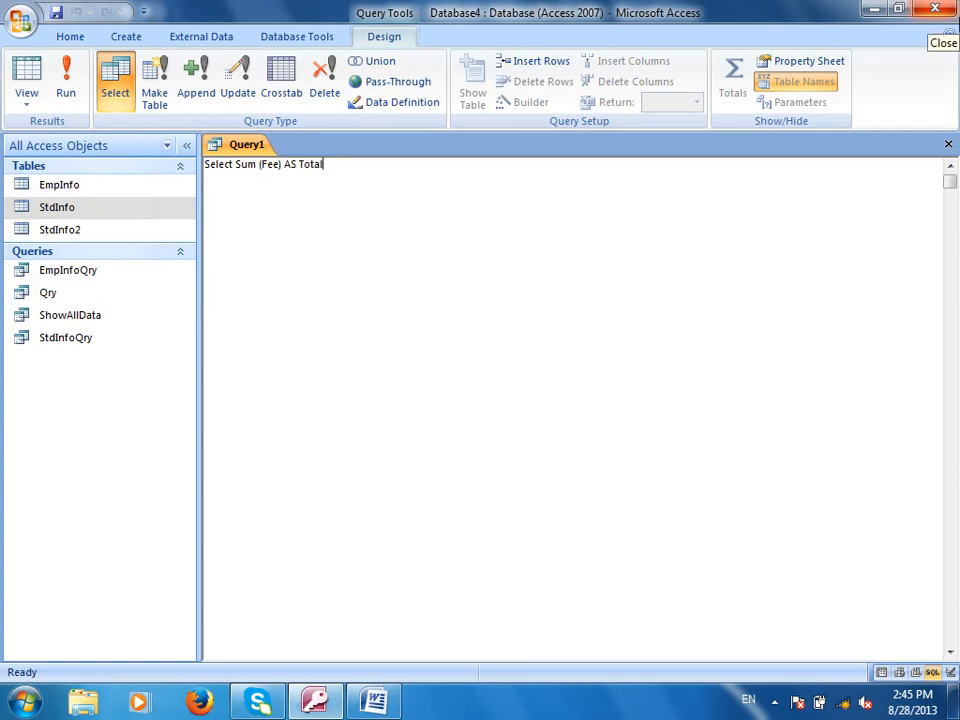
{"action": "type", "text": "_Fee From StdInfo"}
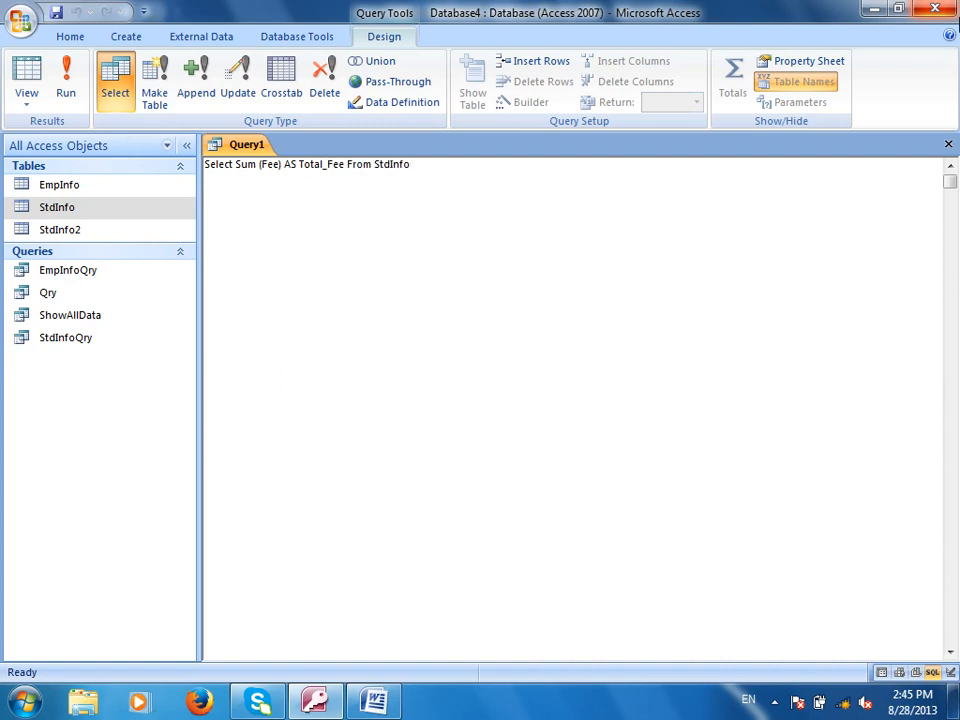
{"action": "left_click", "coordinate": [66, 88]}
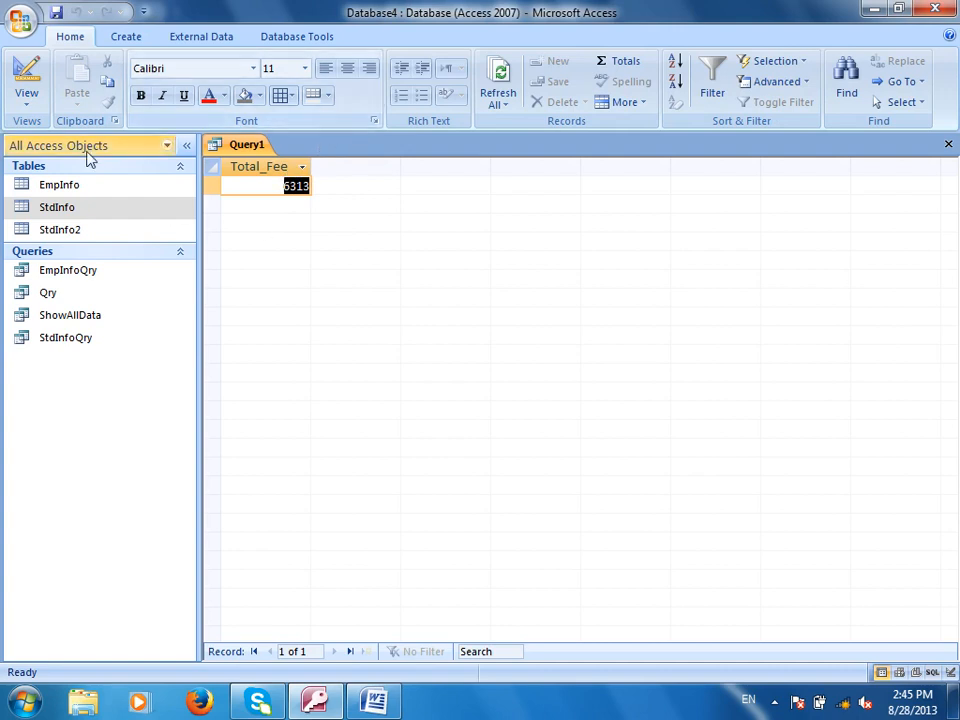
{"action": "left_click", "coordinate": [26, 100]}
{"action": "left_click", "coordinate": [93, 272]}
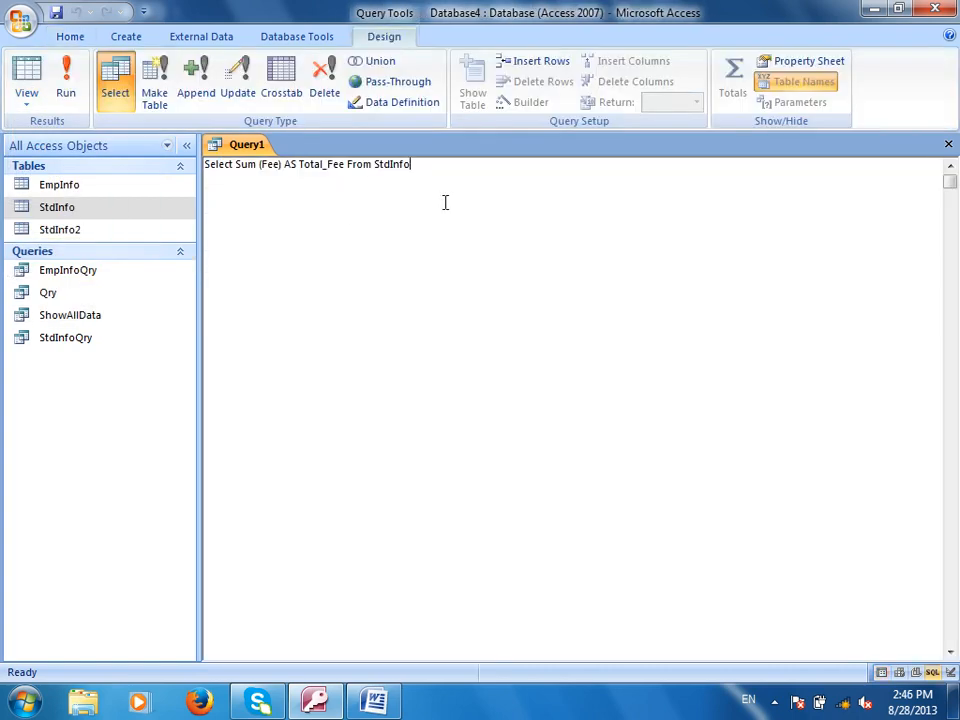
Replace the SQL with "Select Count(Fee) AS Total_Fee from STdInfo", run the query and return to its SQL.
{"action": "type", "text": "S"}
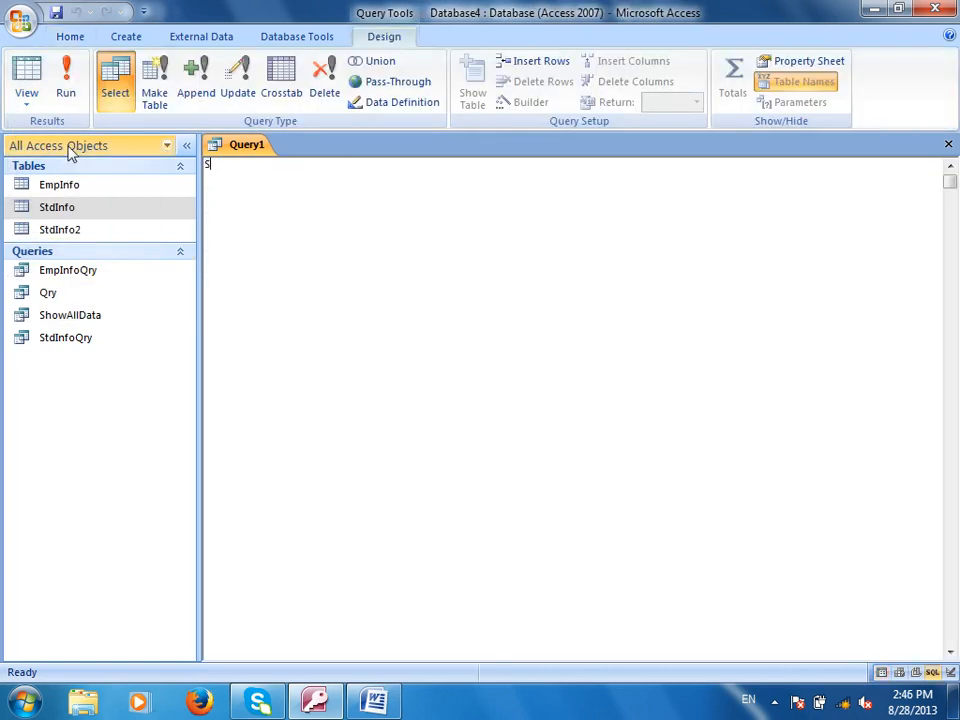
{"action": "type", "text": "elect Count(Fee) AS Total_Fee from STdInfo"}
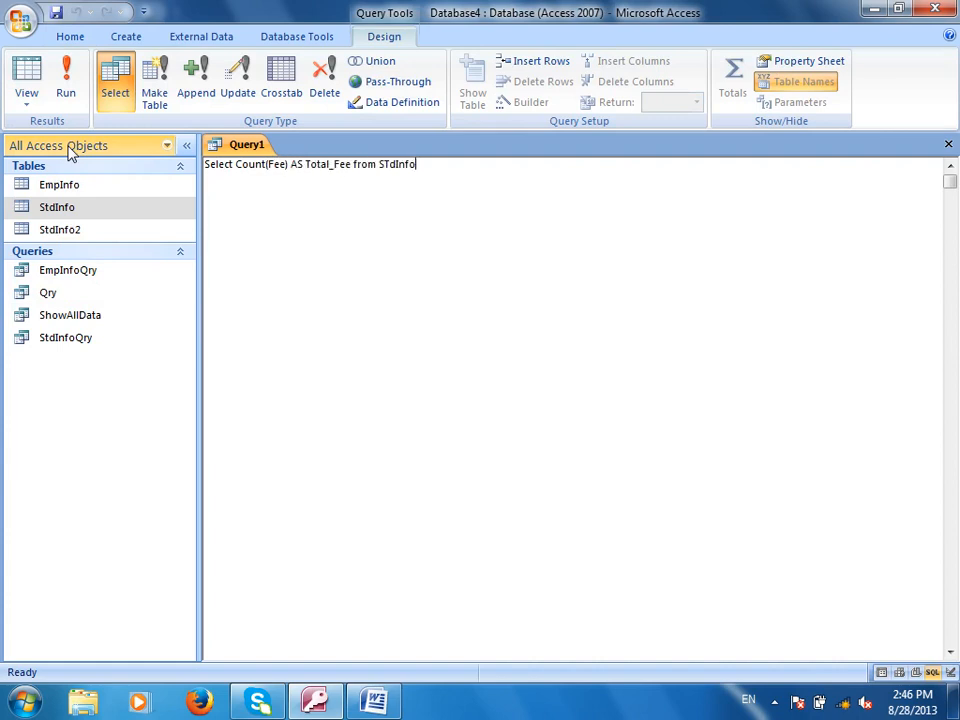
{"action": "left_click", "coordinate": [65, 80]}
{"action": "left_click", "coordinate": [268, 189]}
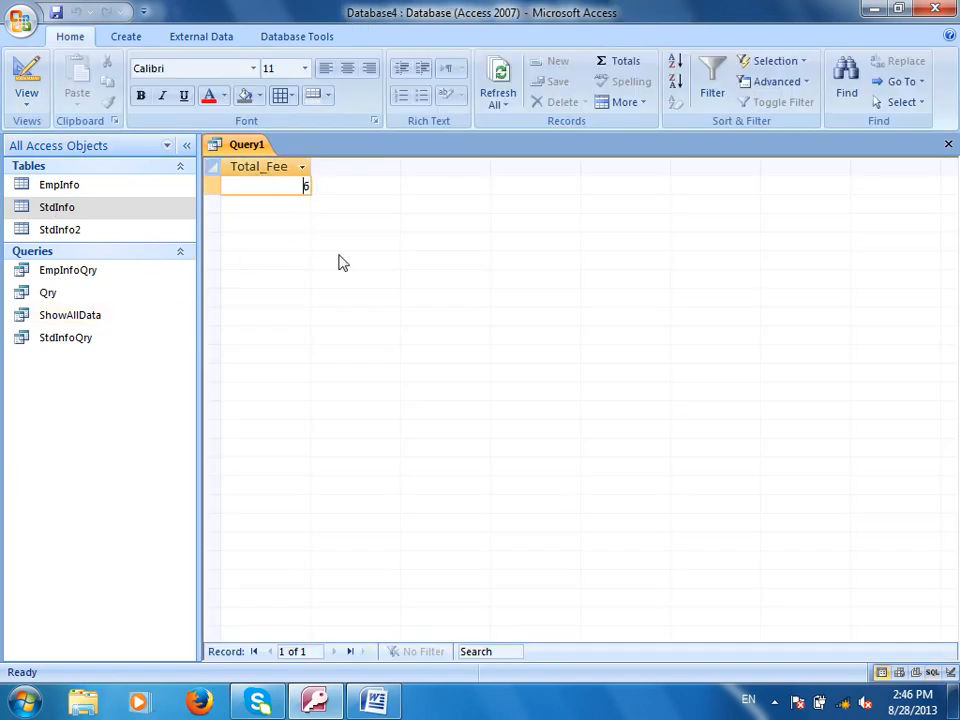
{"action": "left_click", "coordinate": [26, 101]}
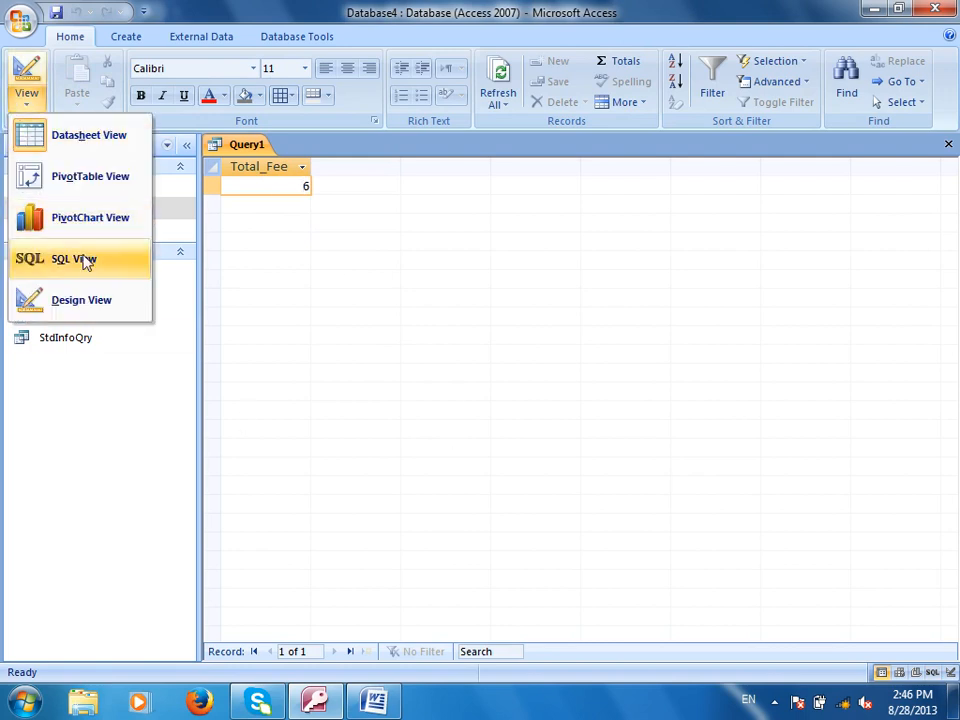
{"action": "left_click", "coordinate": [80, 259]}
Replace the count statement with "Select Average(Fee) AS Total_Average From STdInfo".
{"action": "key", "text": "ctrl+shift+Left"}
{"action": "key", "text": "ctrl+shift+Left"}
{"action": "key", "text": "ctrl+shift+Left"}
{"action": "key", "text": "ctrl+shift+Left"}
{"action": "key", "text": "ctrl+shift+Left"}
{"action": "key", "text": "ctrl+shift+Left"}
{"action": "key", "text": "ctrl+shift+Left"}
{"action": "key", "text": "ctrl+shift+Left"}
{"action": "key", "text": "ctrl+shift+Left"}
{"action": "key", "text": "ctrl+shift+Left"}
{"action": "key", "text": "BackSpace"}
{"action": "type", "text": "Select Average(Fee) AS"}
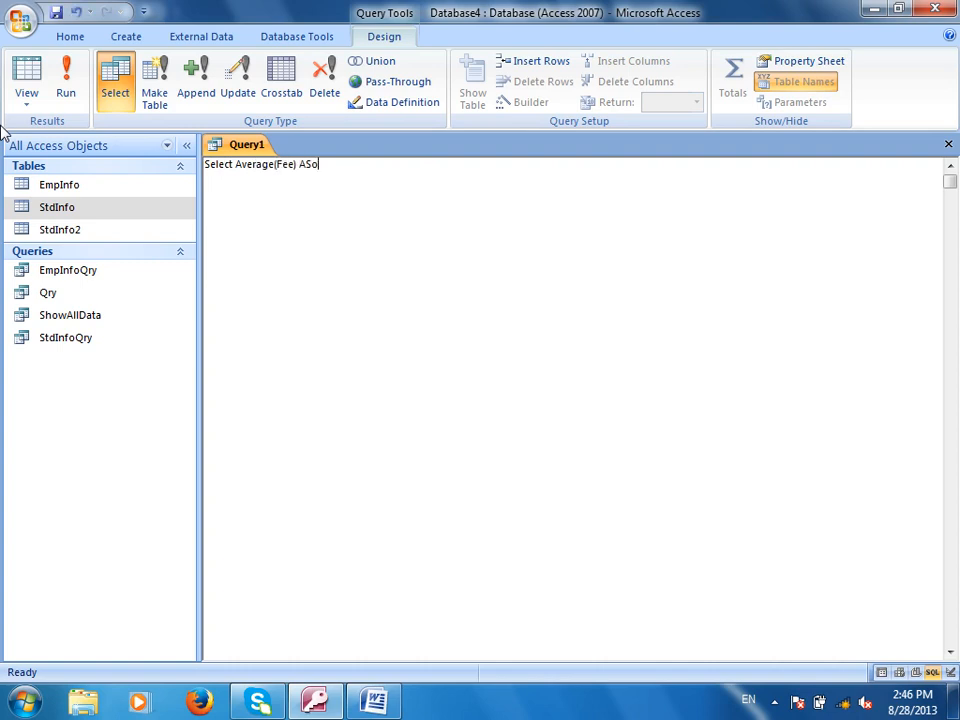
{"action": "type", "text": " Total_F"}
{"action": "type", "text": "verage From STdInfo"}
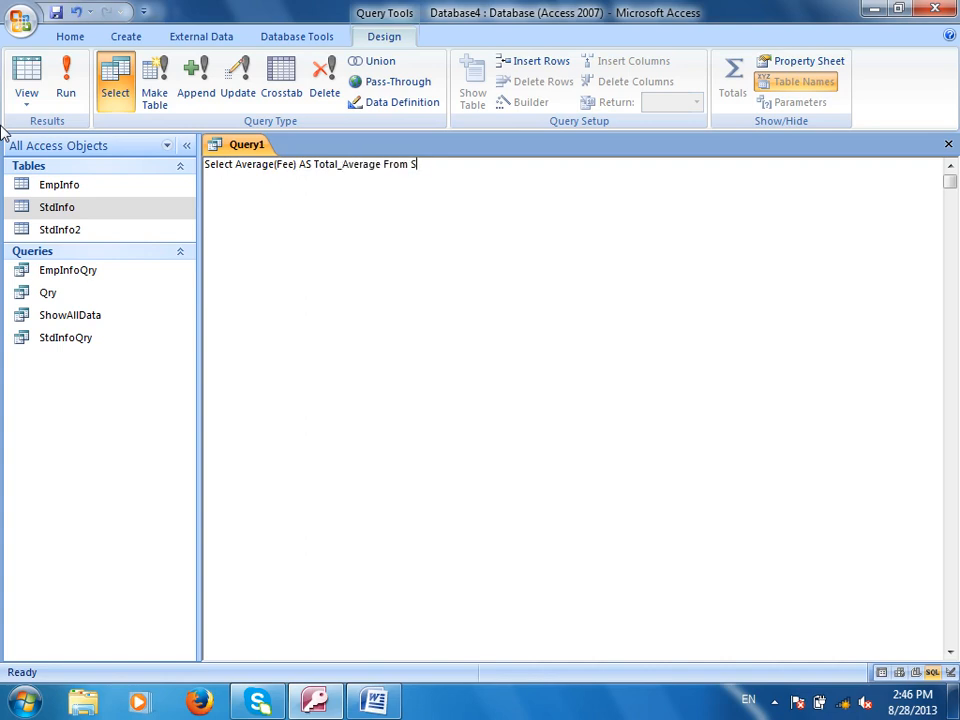
Try to run the query with the Average function.
{"action": "left_click", "coordinate": [66, 82]}
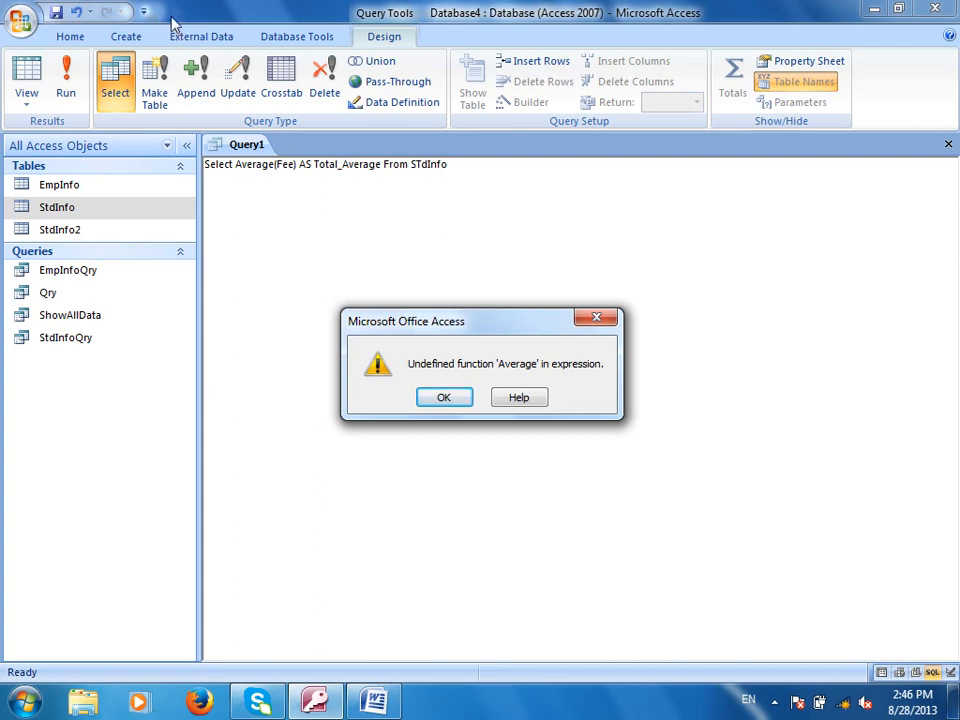
{"action": "left_click", "coordinate": [450, 402]}
{"action": "left_click", "coordinate": [65, 92]}
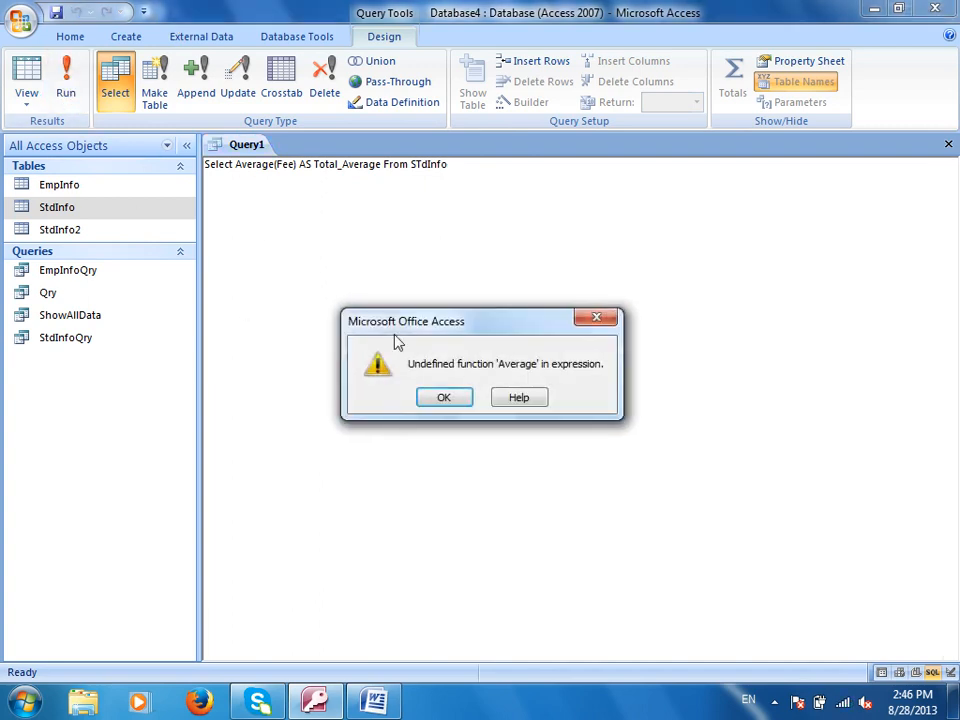
{"action": "left_click", "coordinate": [445, 397]}
{"action": "left_click", "coordinate": [64, 90]}
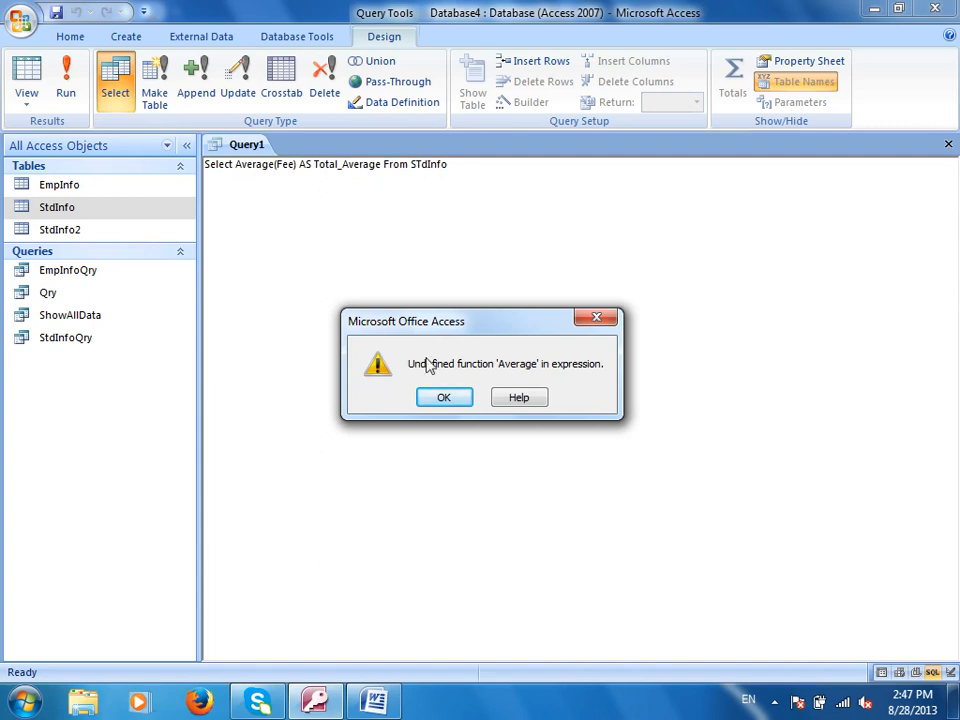
{"action": "left_click", "coordinate": [446, 400]}
{"action": "left_click", "coordinate": [65, 85]}
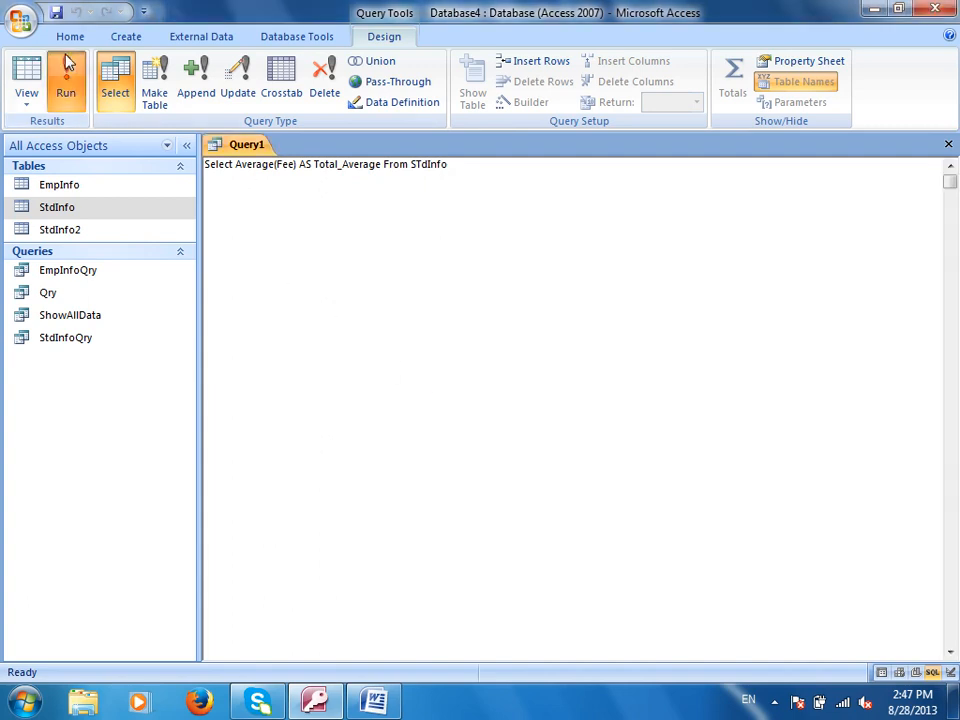
{"action": "left_click", "coordinate": [446, 398]}
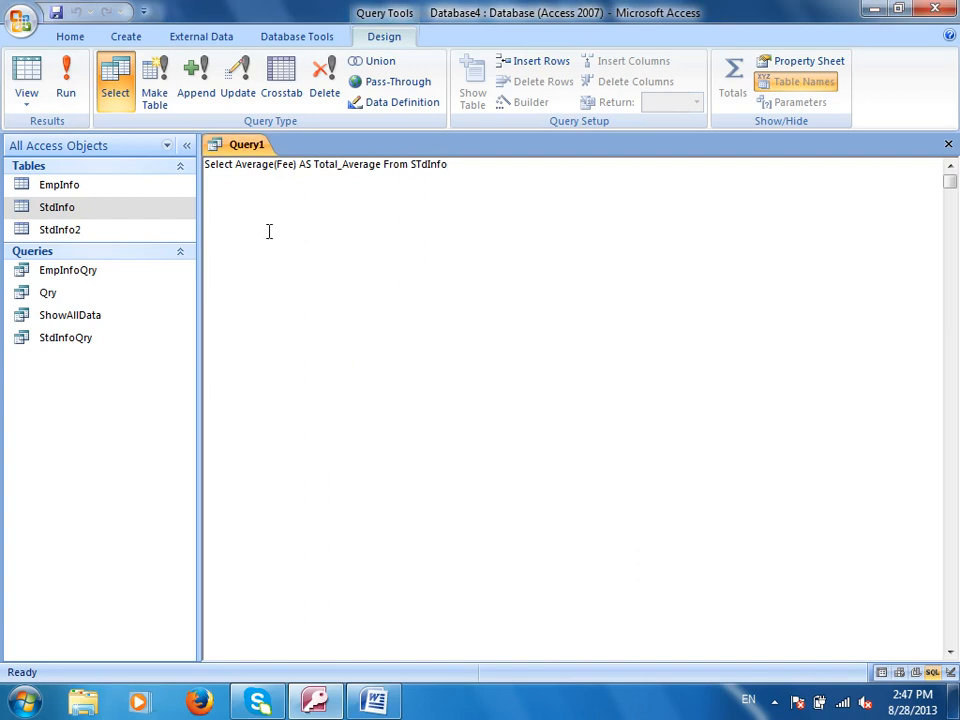
Change the function name from Average to AVG, run the query and return to its SQL.
{"action": "double_click", "coordinate": [252, 166]}
{"action": "type", "text": "AVG"}
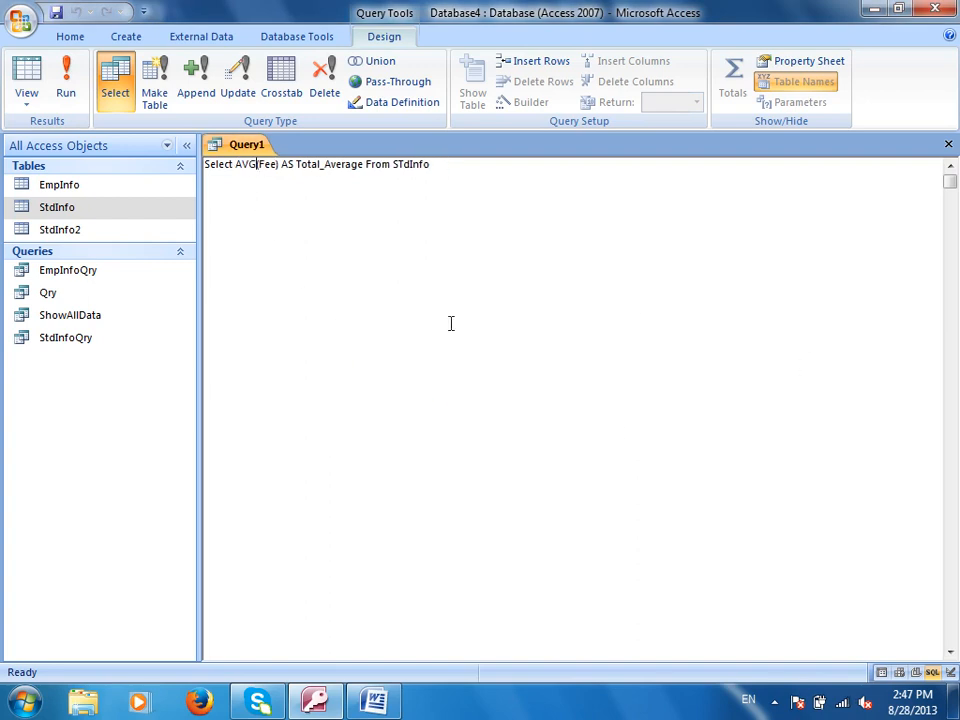
{"action": "left_click", "coordinate": [65, 82]}
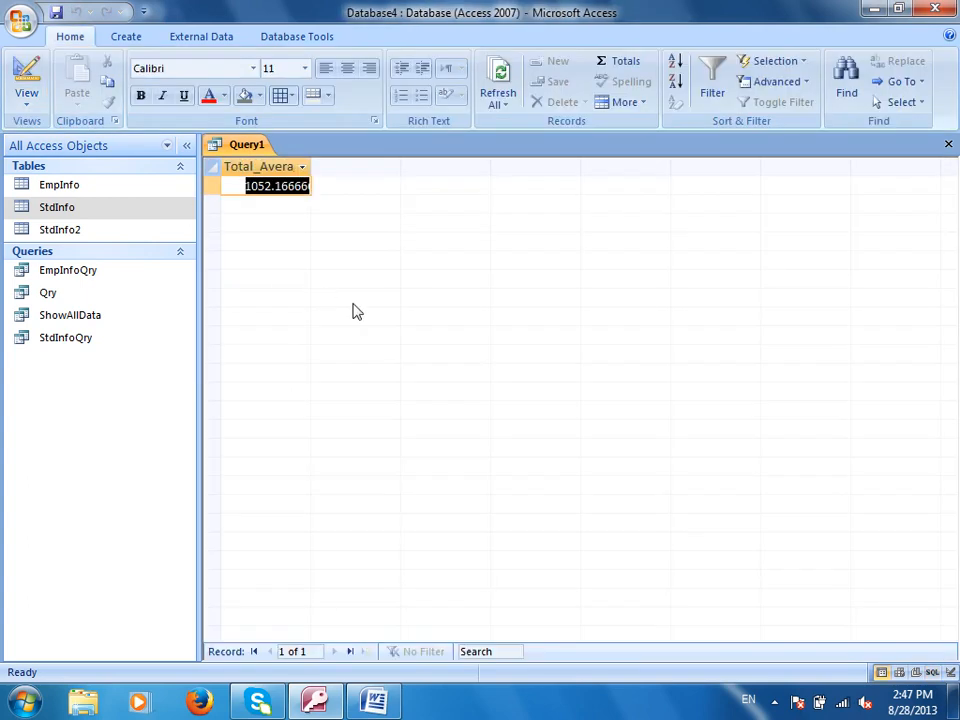
{"action": "left_click", "coordinate": [26, 95]}
{"action": "left_click", "coordinate": [63, 259]}
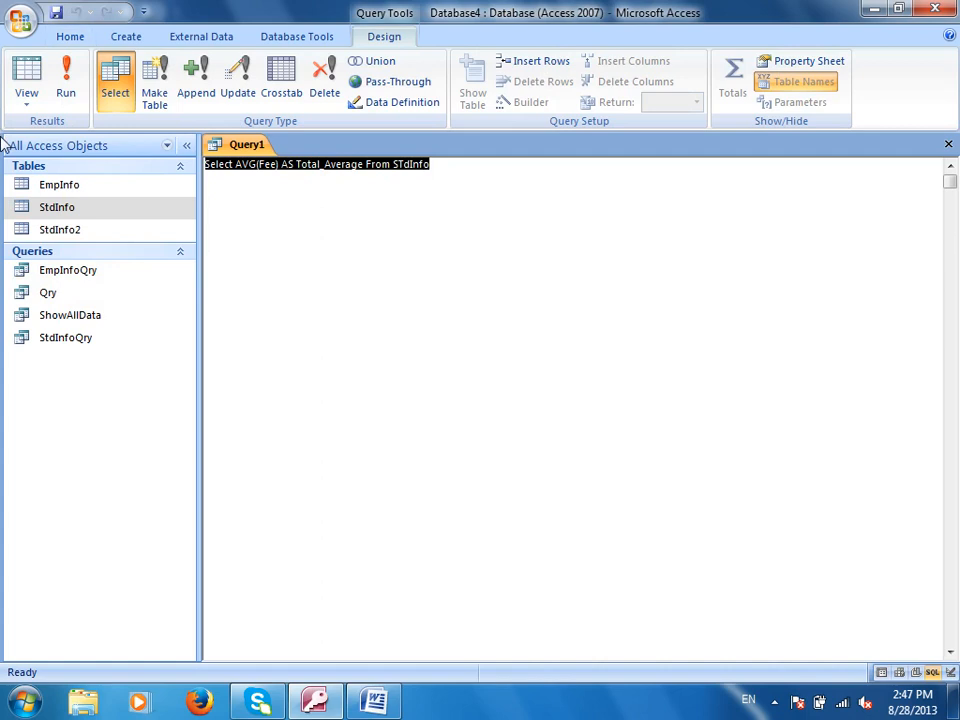
Replace the SQL with "Select Salary From EmpInfo", run the query, then reopen its SQL and select the whole statement.
{"action": "type", "text": "Select Salary From Em"}
{"action": "key", "text": "BackSpace"}
{"action": "key", "text": "BackSpace"}
{"action": "type", "text": "EmpInfo"}
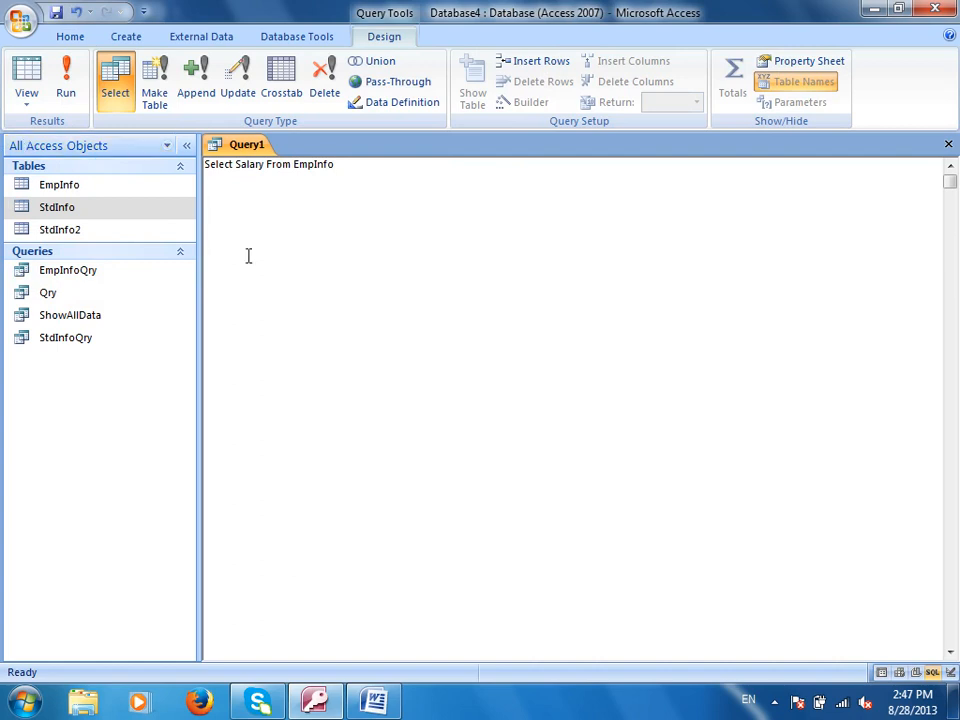
{"action": "left_click", "coordinate": [62, 78]}
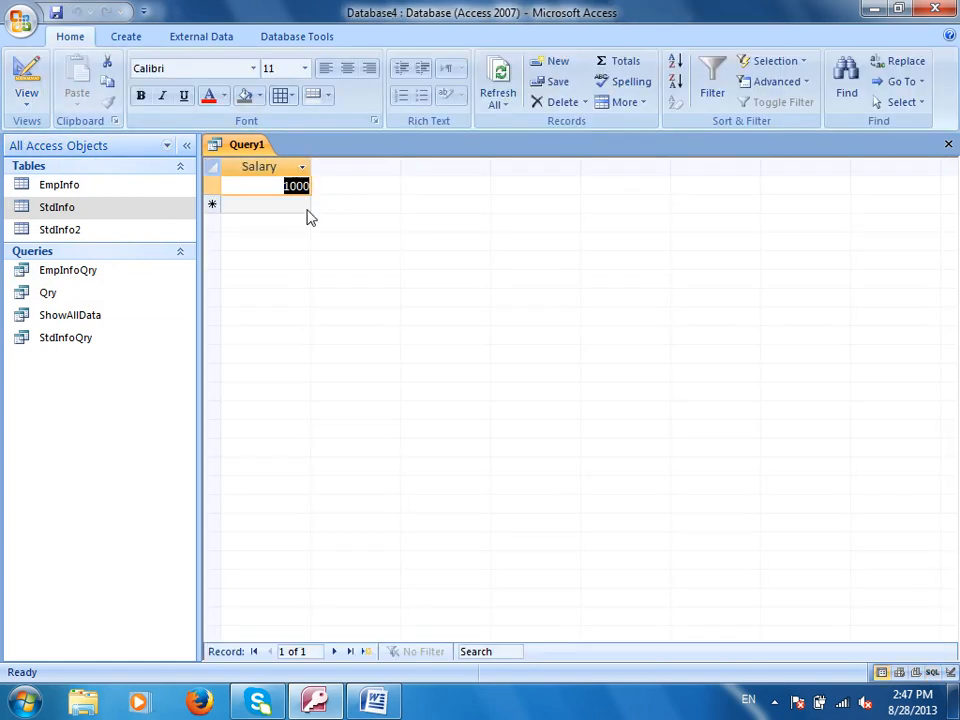
{"action": "left_click", "coordinate": [30, 100]}
{"action": "left_click", "coordinate": [78, 258]}
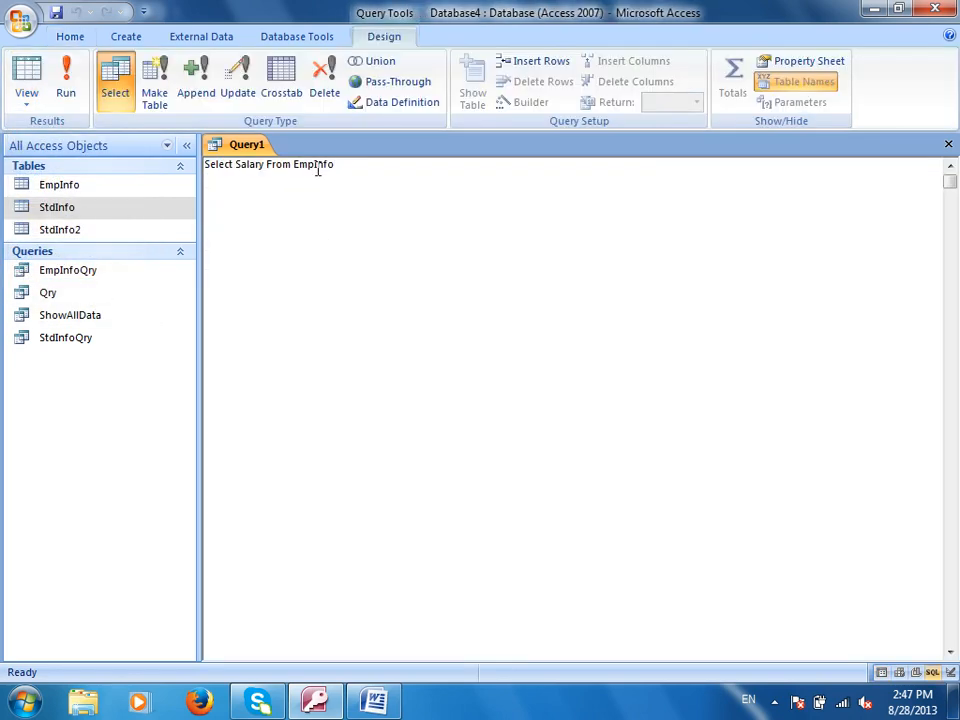
{"action": "double_click", "coordinate": [317, 166]}
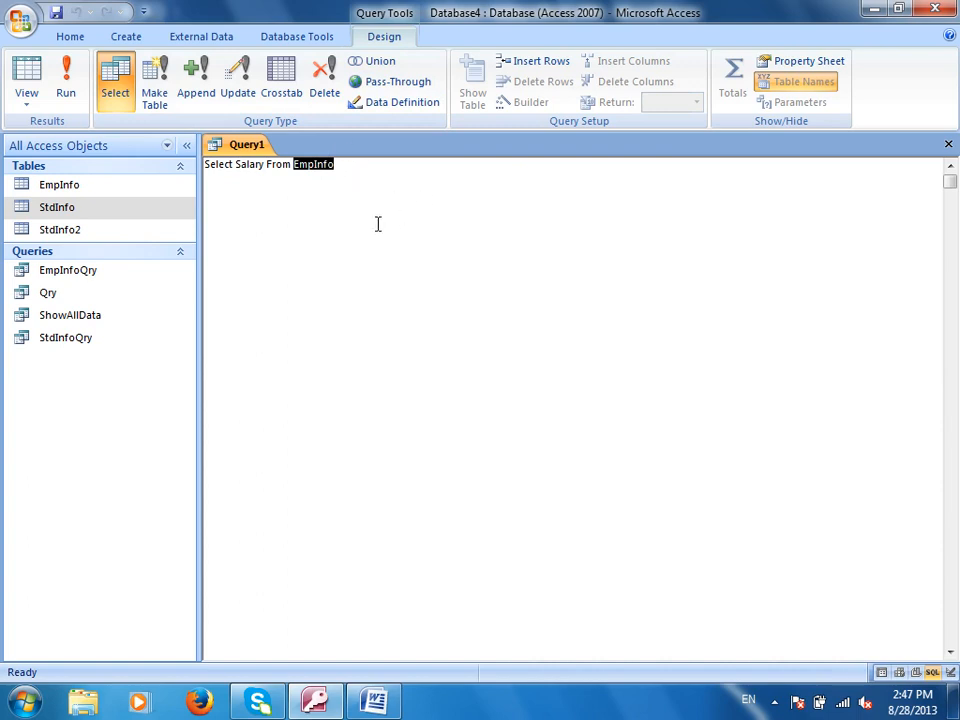
{"action": "key", "text": "ctrl+a"}
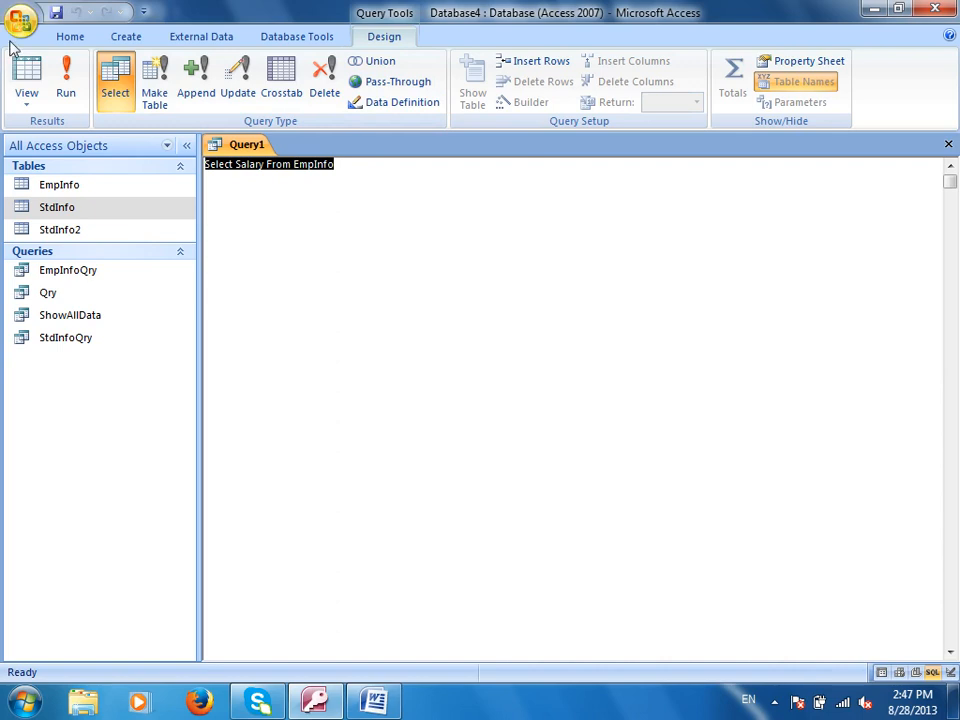
Switch to Word and add the heading line "Question No.4" below the Query Temporary Field line.
{"action": "left_click", "coordinate": [373, 700]}
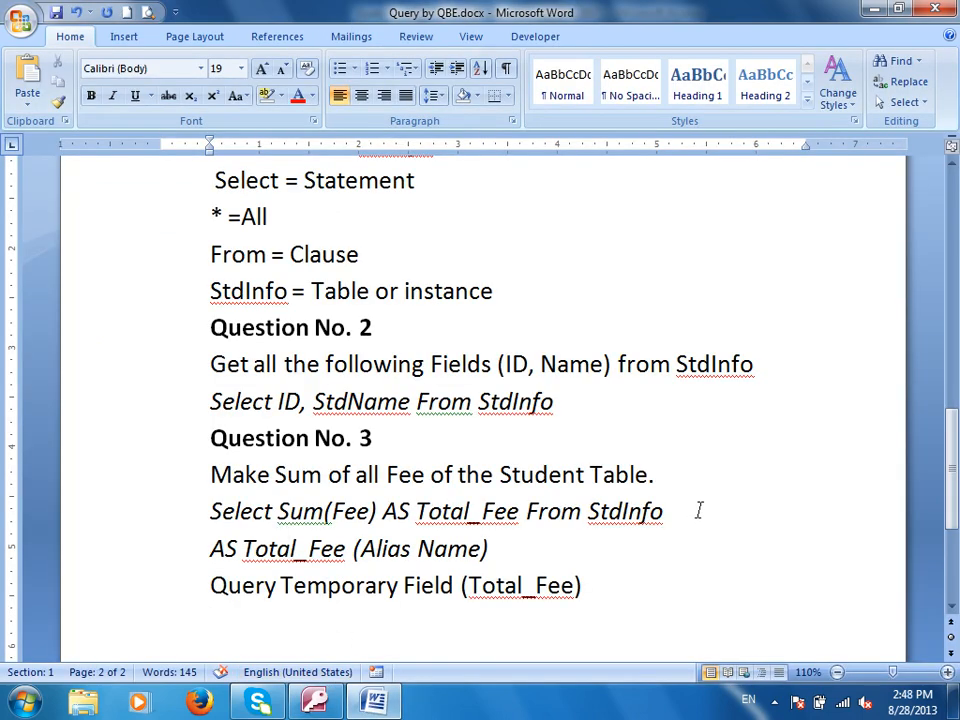
{"action": "scroll", "coordinate": [700, 515], "scroll_direction": "down", "scroll_amount": 1}
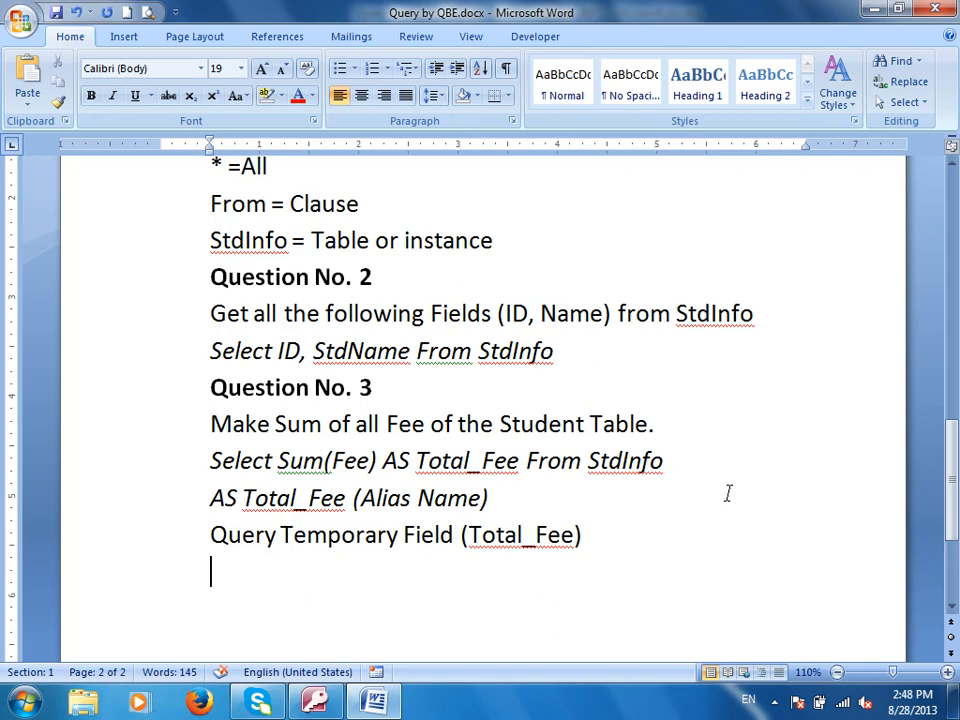
{"action": "type", "text": "Question No.3"}
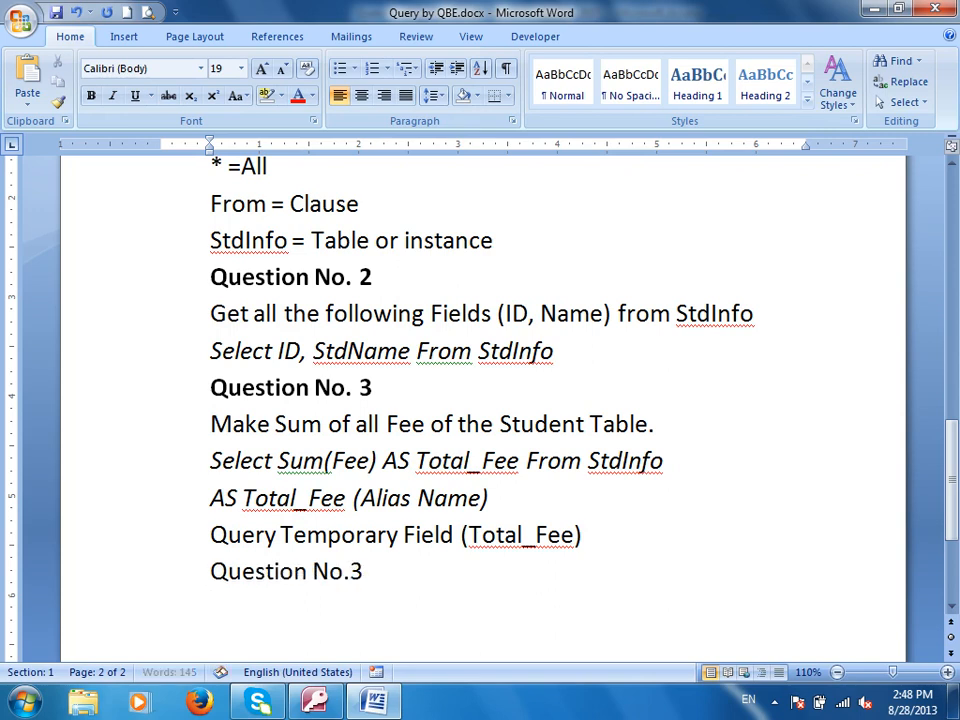
{"action": "key", "text": "BackSpace"}
{"action": "type", "text": "4"}
{"action": "key", "text": "Return"}
Write the question "Select All those records which name is equal" followed by the sample student's first name.
{"action": "type", "text": "Select All th"}
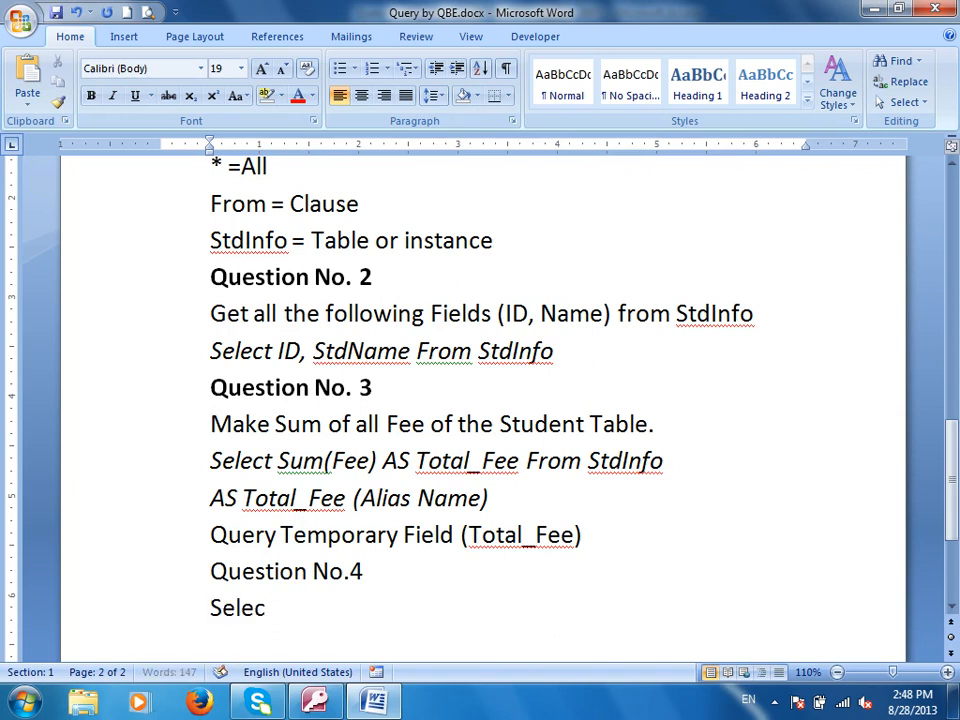
{"action": "key", "text": "BackSpace"}
{"action": "type", "text": "recods"}
{"action": "key", "text": "BackSpace"}
{"action": "key", "text": "BackSpace"}
{"action": "type", "text": "rds which"}
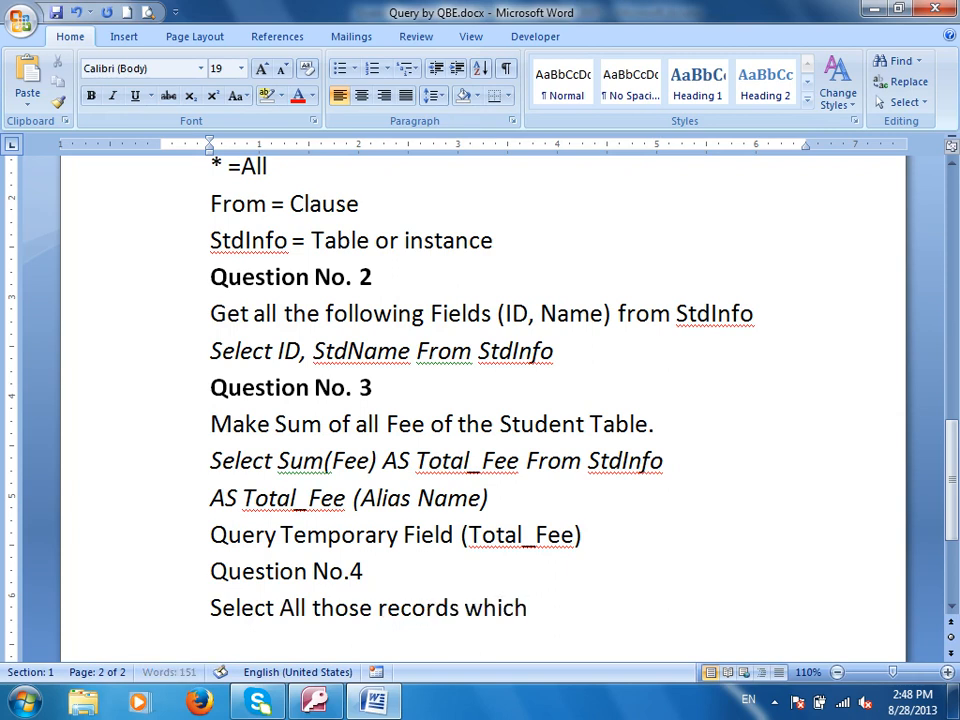
{"action": "type", "text": " name is equal sajjad"}
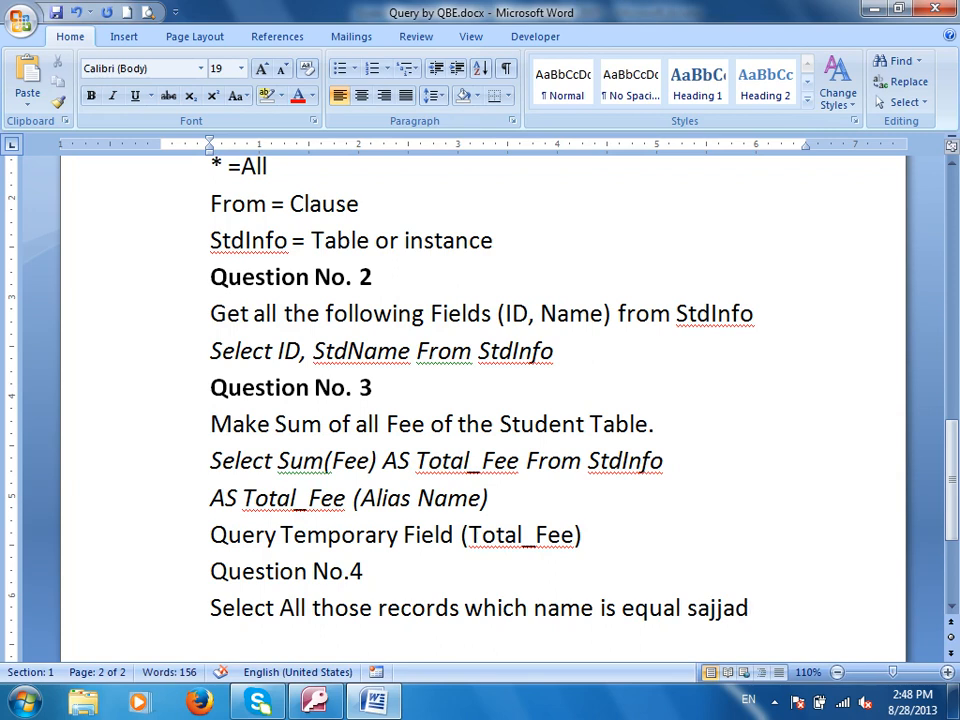
Make the "Question No.4" heading bold.
{"action": "triple_click", "coordinate": [244, 571]}
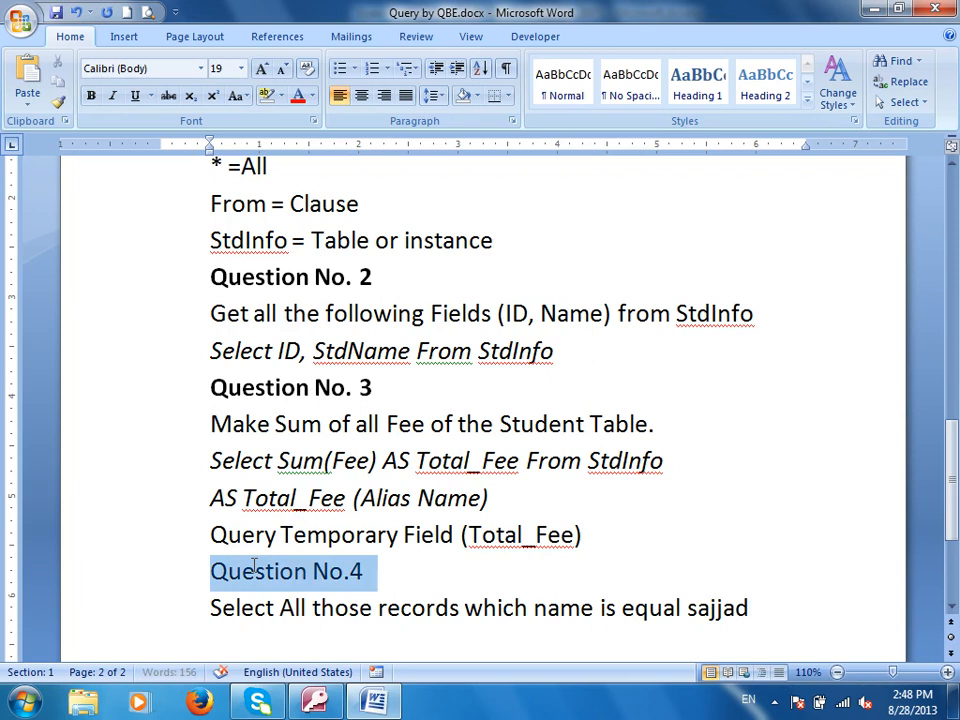
{"action": "key", "text": "ctrl+b"}
{"action": "left_click", "coordinate": [804, 602]}
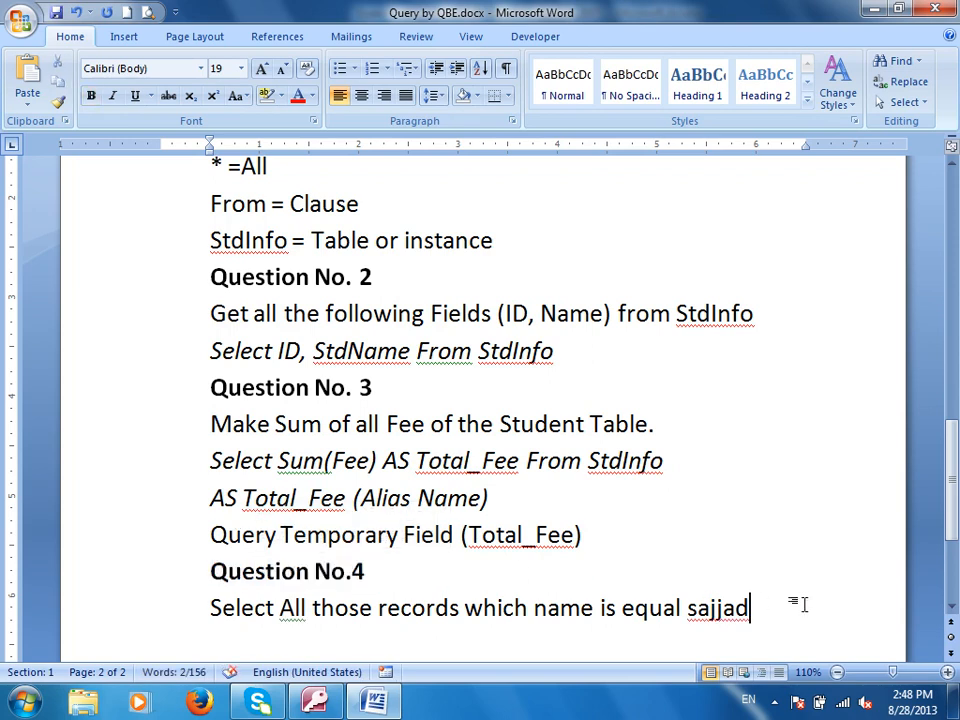
Add the line "Where Clause" below the Question No.4 text.
{"action": "key", "text": "Return"}
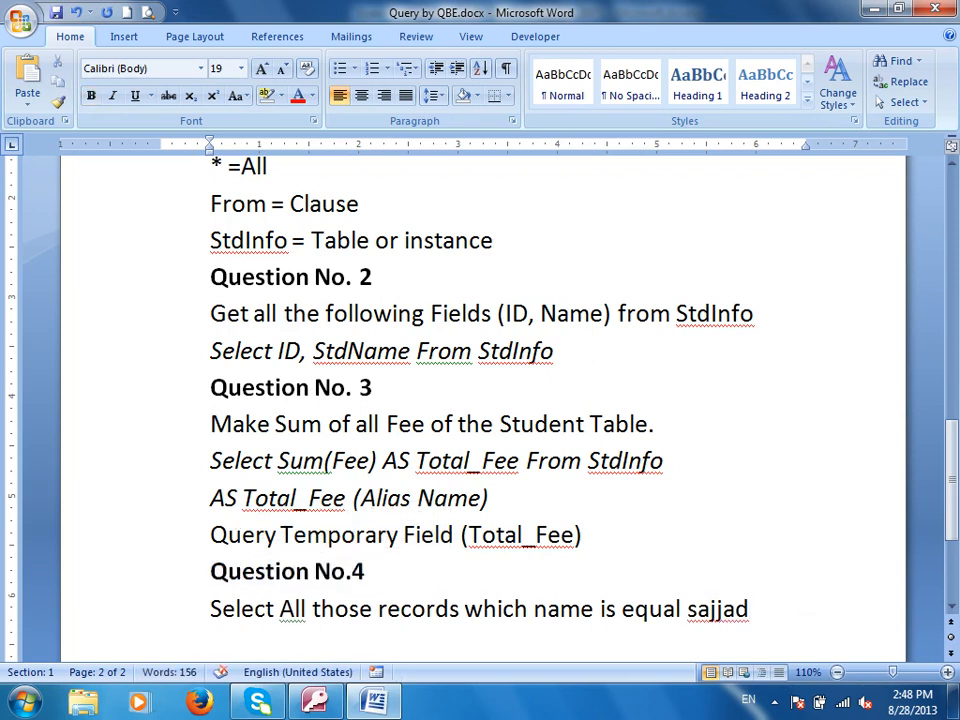
{"action": "scroll", "coordinate": [754, 527], "scroll_direction": "down", "scroll_amount": 4}
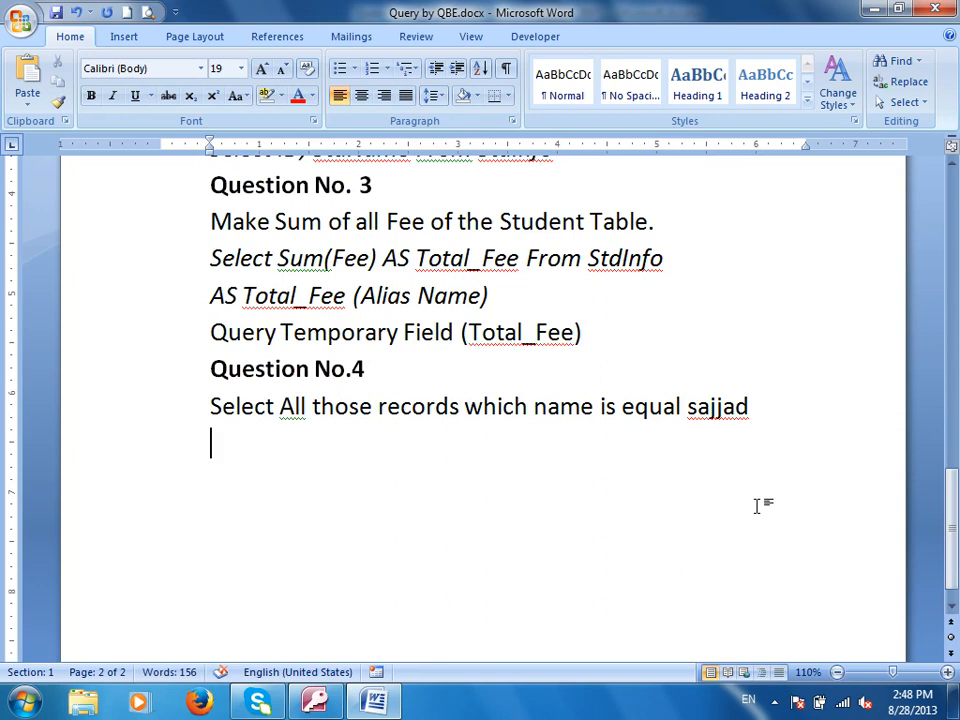
{"action": "type", "text": "Whre"}
{"action": "key", "text": "BackSpace"}
{"action": "type", "text": "e"}
{"action": "key", "text": "BackSpace"}
{"action": "key", "text": "BackSpace"}
{"action": "type", "text": "ere Clause"}
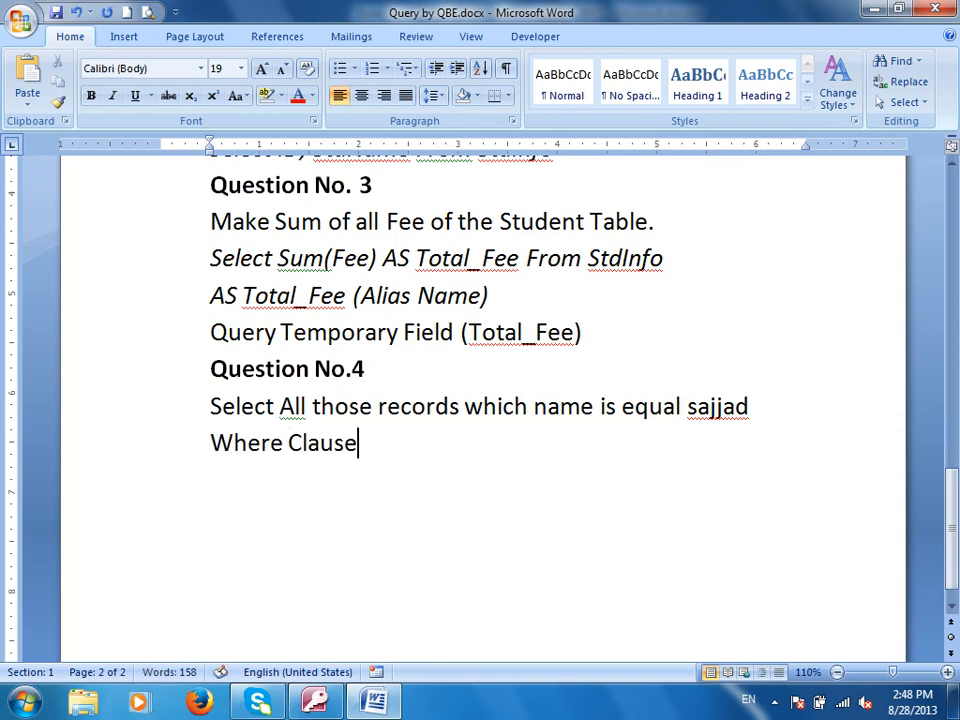
Add the italic answer "Select * From StdInfo Where Name=" with the sample student's first name in quotes, and save the document.
{"action": "key", "text": "Return"}
{"action": "key", "text": "ctrl+i"}
{"action": "type", "text": "Select * From StdInfo Whe"}
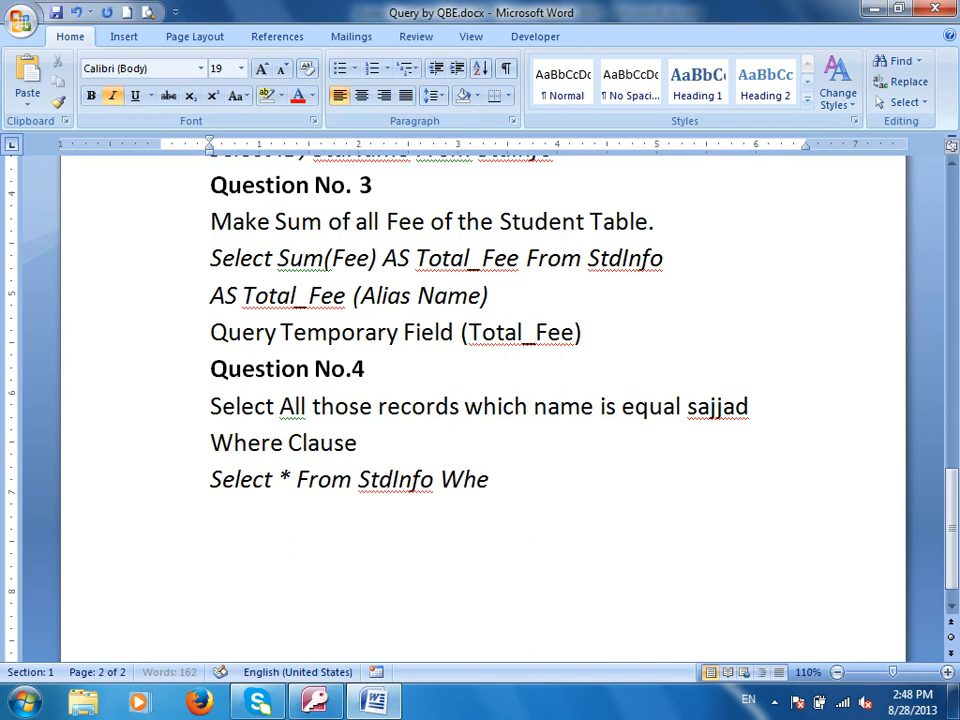
{"action": "type", "text": "re Name='S"}
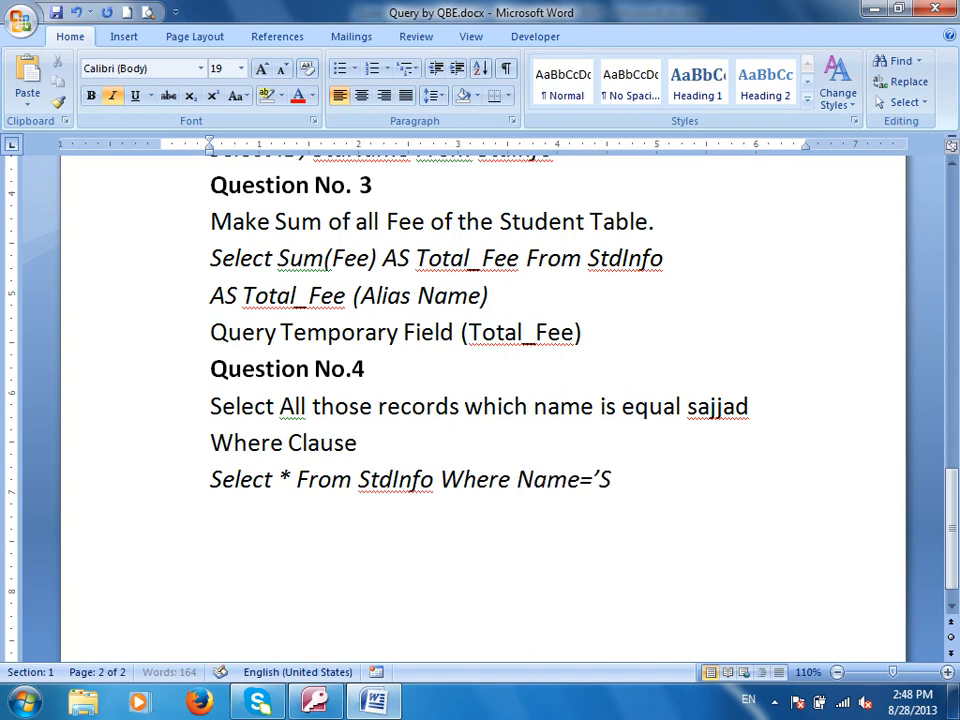
{"action": "type", "text": "ajjad'"}
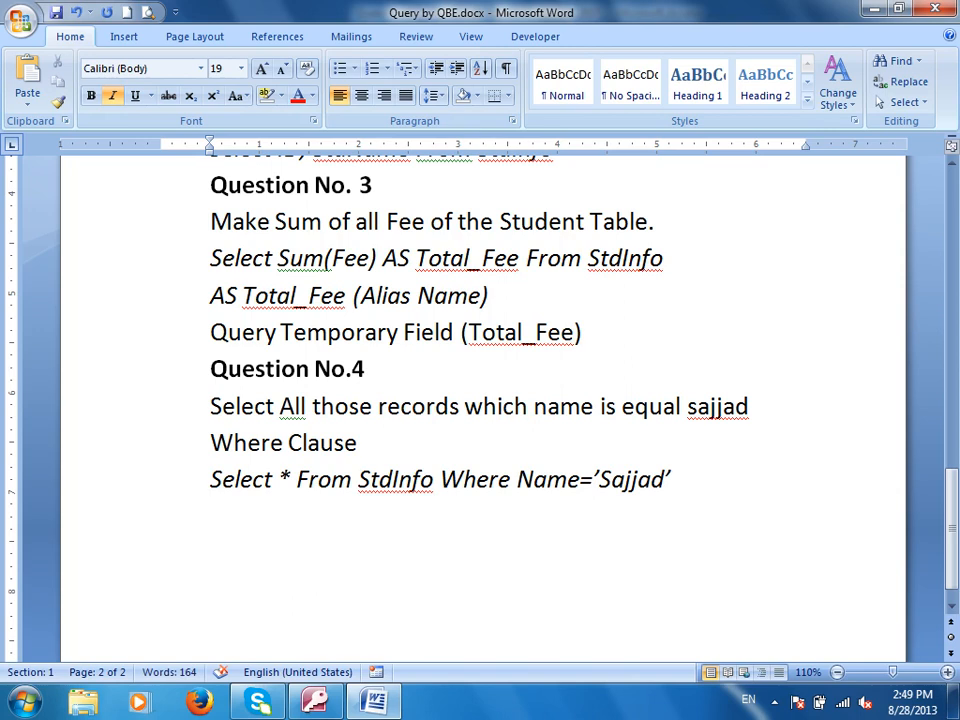
{"action": "key", "text": "ctrl+s"}
Switch to Access, replace the query's SQL with "Select * From STdInfo Where StdName=" plus the sample student's first name in quotes, and run it.
{"action": "left_click", "coordinate": [315, 699]}
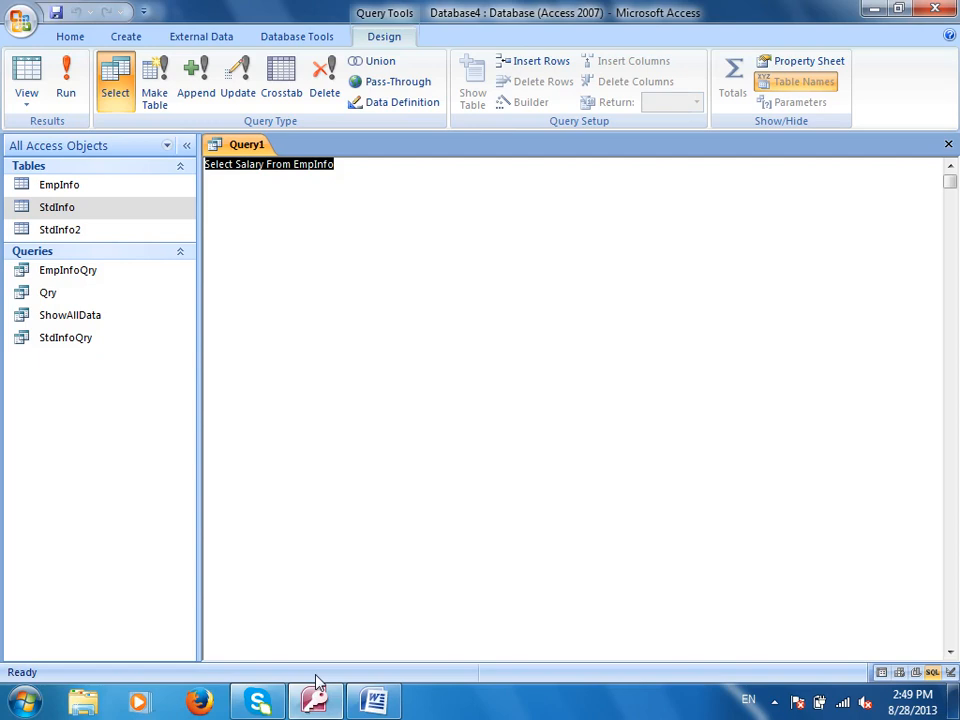
{"action": "type", "text": "Select"}
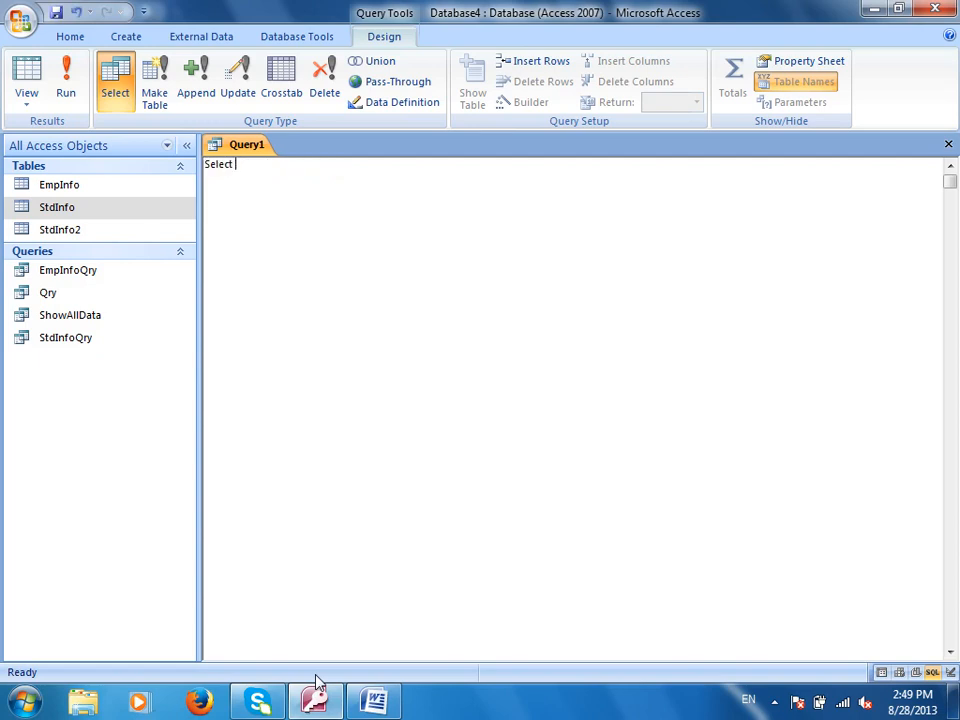
{"action": "type", "text": " * From STdInfo Where StdName='Sajjad"}
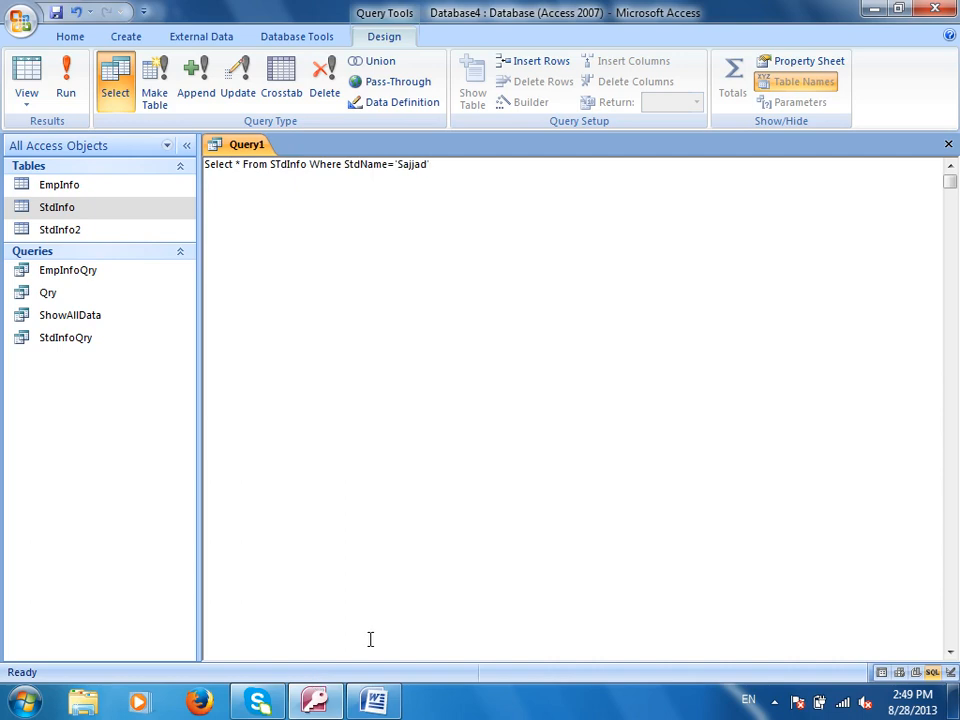
{"action": "left_click", "coordinate": [72, 86]}
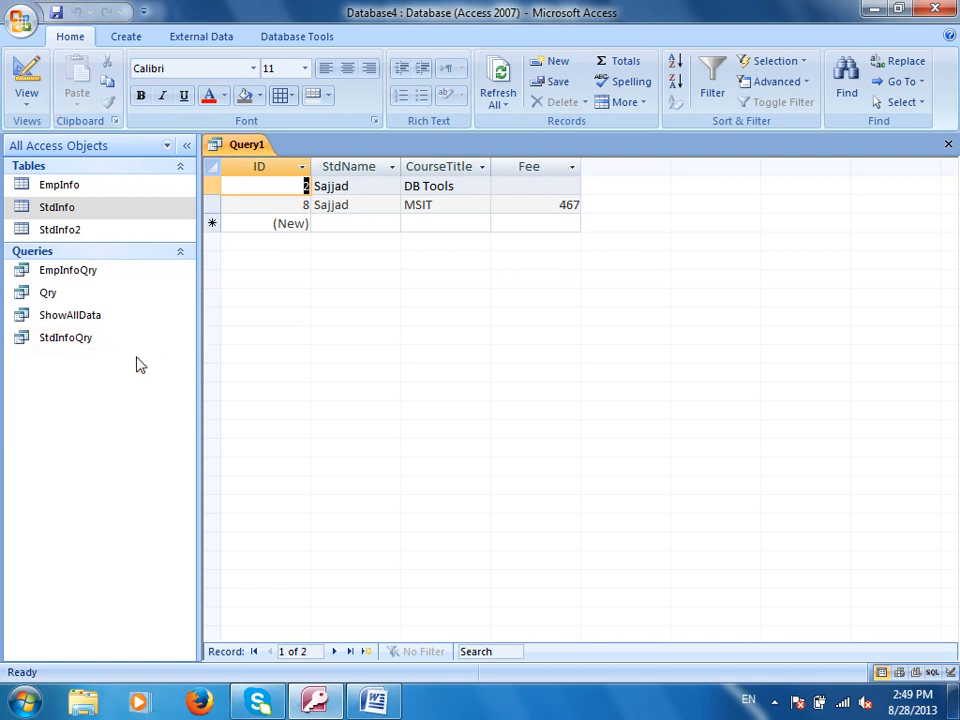
Switch to Word and add a non-italic "Question No. 5" heading below the Question No.4 answer.
{"action": "left_click", "coordinate": [370, 697]}
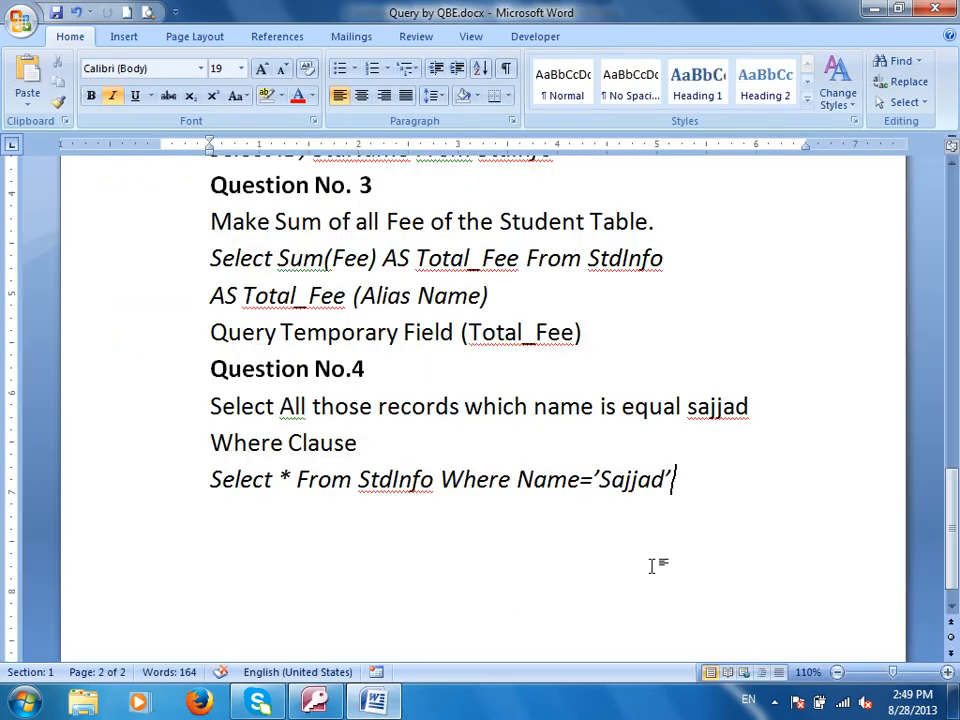
{"action": "key", "text": "Return"}
{"action": "type", "text": "Que"}
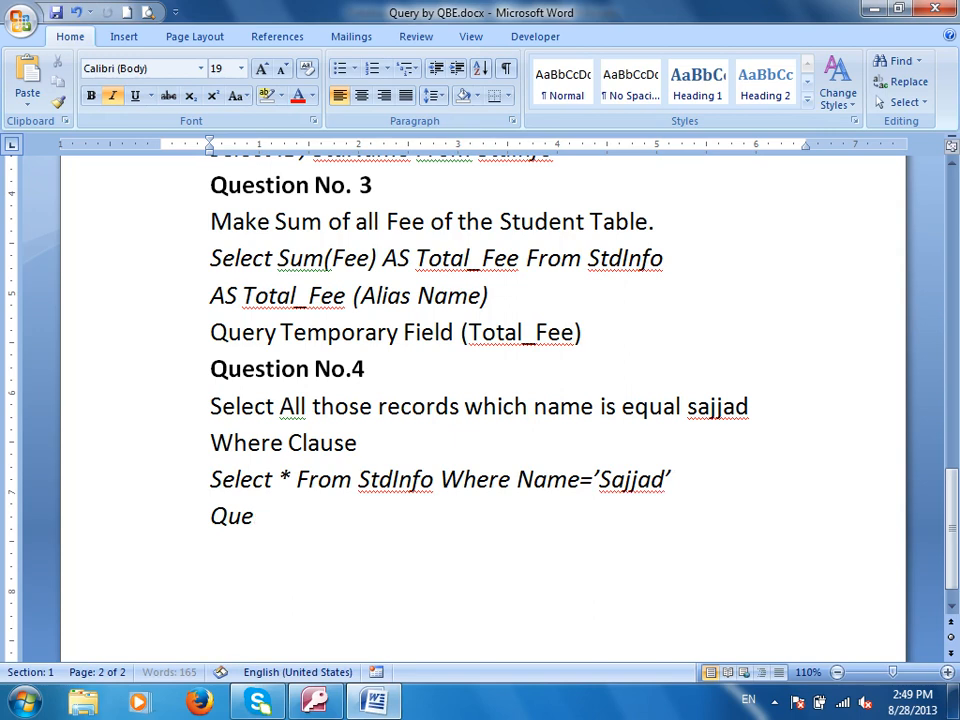
{"action": "key", "text": "BackSpace"}
{"action": "key", "text": "BackSpace"}
{"action": "key", "text": "BackSpace"}
{"action": "type", "text": "Qu"}
{"action": "type", "text": "Question"}
{"action": "type", "text": " No. 5"}
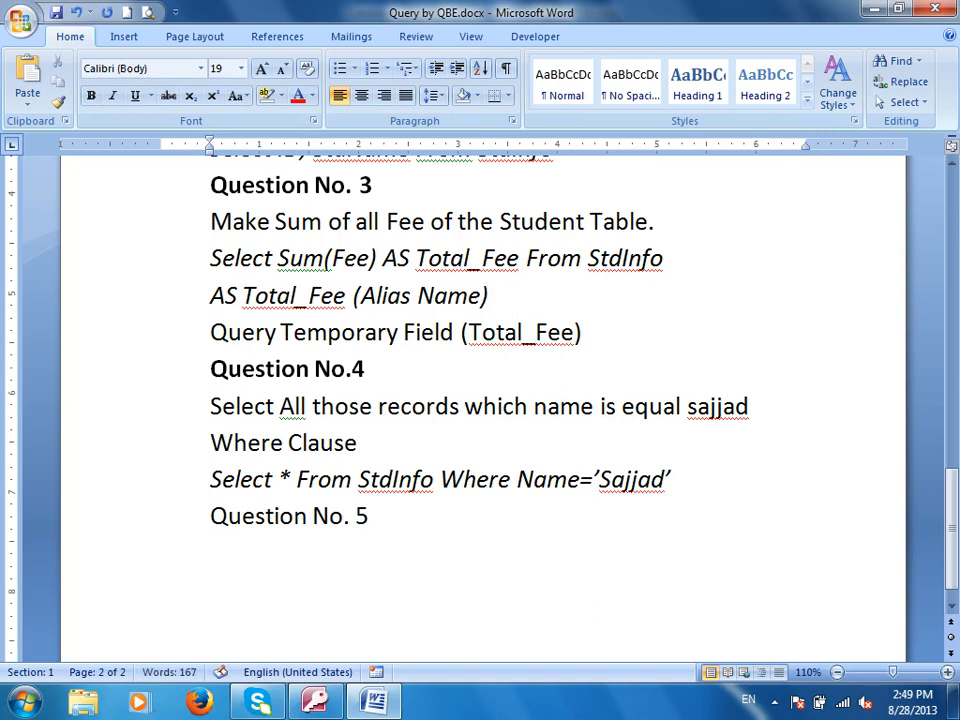
Write the question text "Select Parameter Search in SQL" under the Question No. 5 heading.
{"action": "type", "text": "Sl"}
{"action": "key", "text": "BackSpace"}
{"action": "key", "text": "BackSpace"}
{"action": "type", "text": "Select Praramet"}
{"action": "key", "text": "BackSpace"}
{"action": "key", "text": "BackSpace"}
{"action": "key", "text": "BackSpace"}
{"action": "type", "text": "meter"}
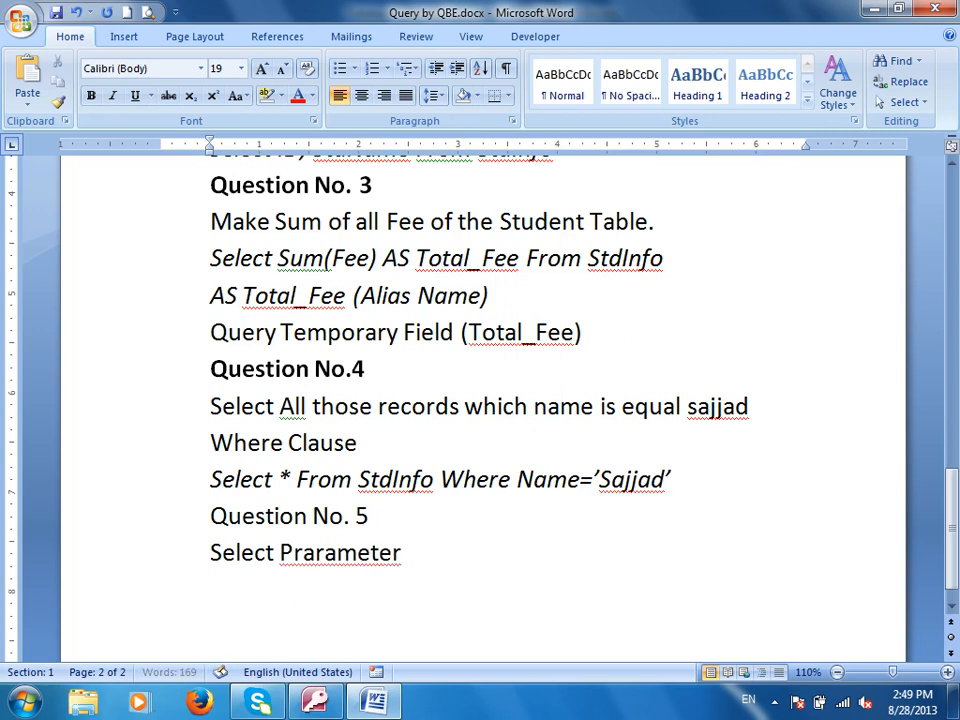
{"action": "key", "text": "BackSpace"}
{"action": "key", "text": "BackSpace"}
{"action": "key", "text": "BackSpace"}
{"action": "key", "text": "BackSpace"}
{"action": "key", "text": "BackSpace"}
{"action": "key", "text": "BackSpace"}
{"action": "key", "text": "BackSpace"}
{"action": "key", "text": "BackSpace"}
{"action": "key", "text": "BackSpace"}
{"action": "key", "text": "BackSpace"}
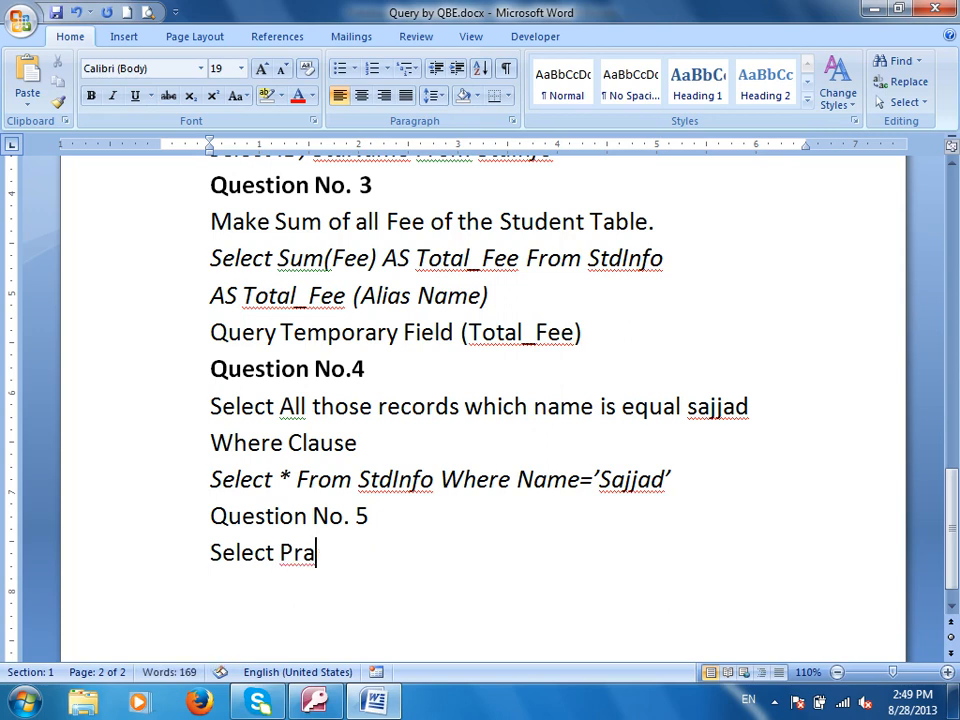
{"action": "type", "text": "arameter Sear"}
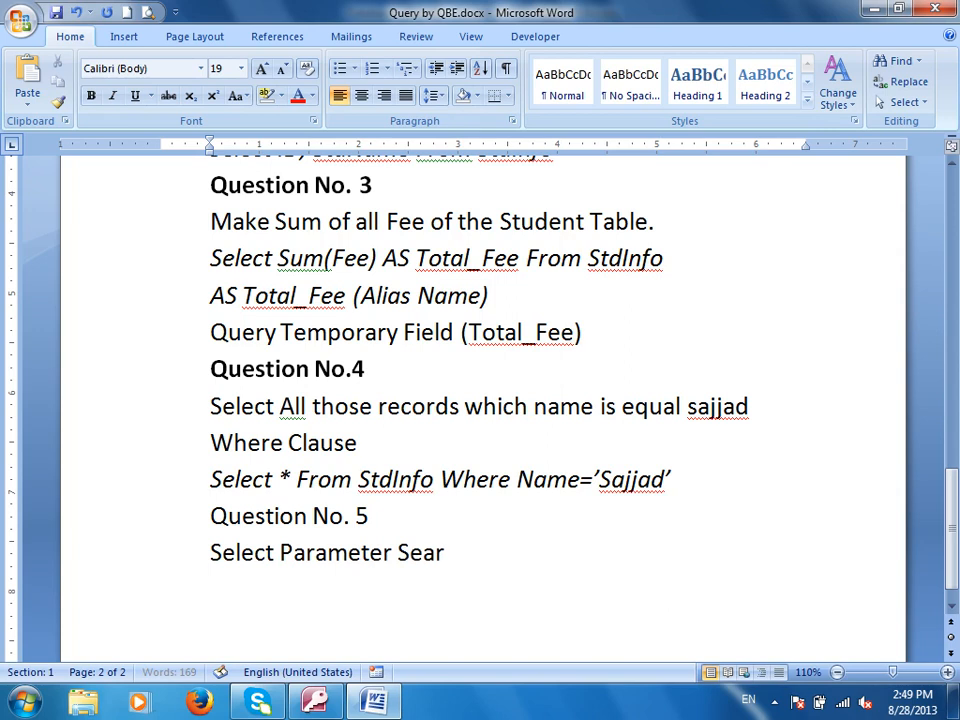
{"action": "type", "text": "ch in Query"}
{"action": "key", "text": "BackSpace"}
{"action": "key", "text": "BackSpace"}
{"action": "key", "text": "BackSpace"}
{"action": "key", "text": "BackSpace"}
{"action": "key", "text": "BackSpace"}
{"action": "type", "text": "SQL"}
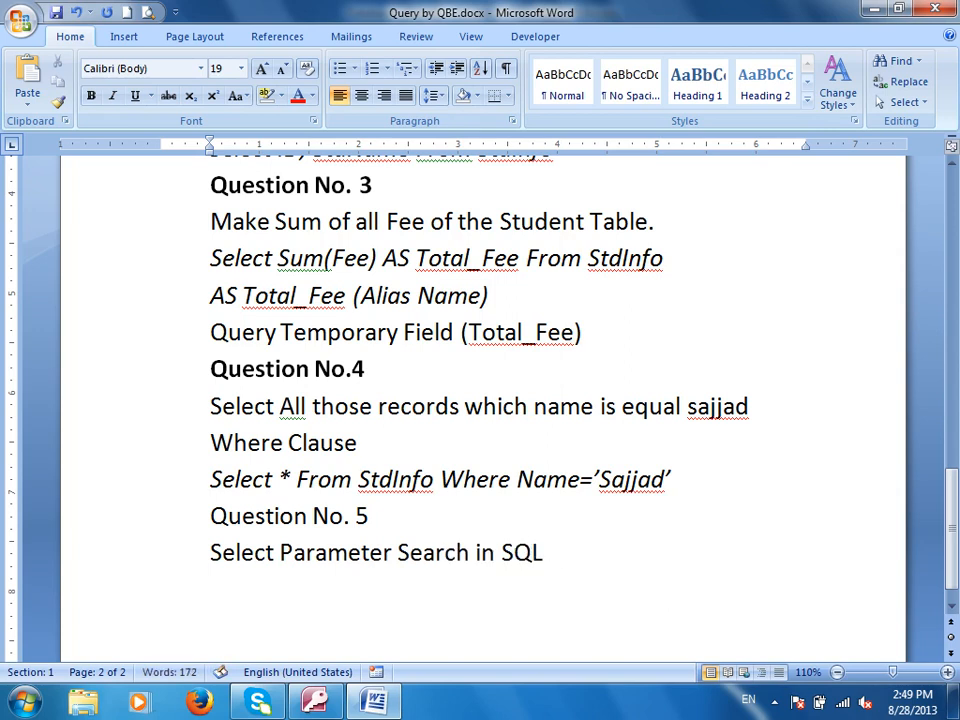
Add the answer line "Select * From StdInfo Where StdName=[Enter Your Name]" below the Question No. 5 text.
{"action": "key", "text": "Return"}
{"action": "type", "text": "Select * From sTdIn"}
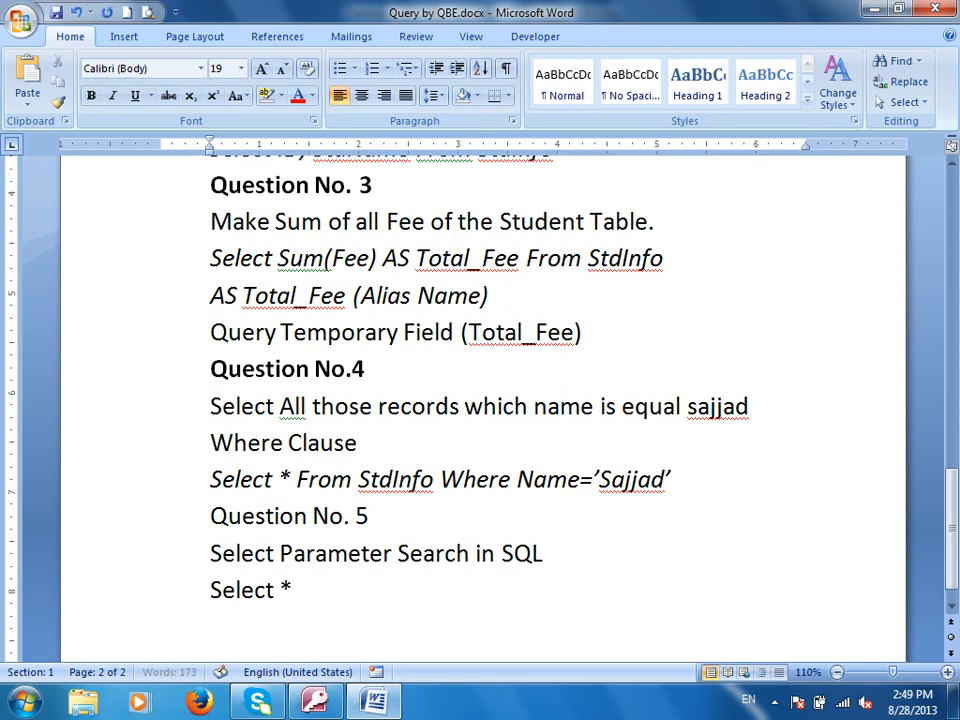
{"action": "key", "text": "BackSpace"}
{"action": "key", "text": "BackSpace"}
{"action": "key", "text": "BackSpace"}
{"action": "key", "text": "BackSpace"}
{"action": "key", "text": "BackSpace"}
{"action": "type", "text": "StdInfo Wher"}
{"action": "key", "text": "BackSpace"}
{"action": "type", "text": "ere StdName=pE"}
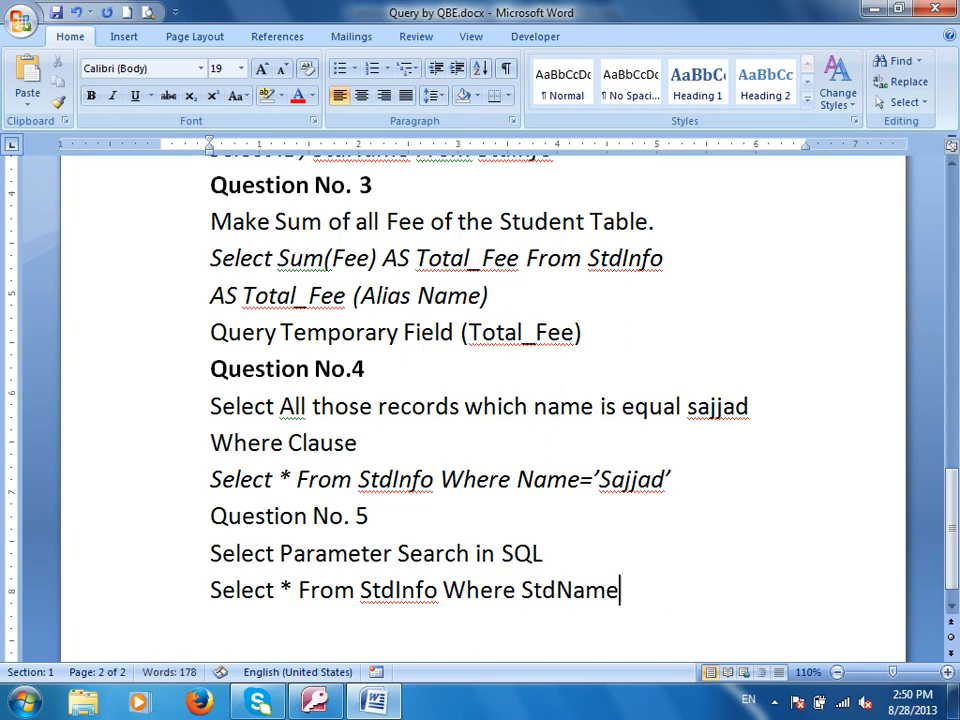
{"action": "key", "text": "BackSpace"}
{"action": "key", "text": "BackSpace"}
{"action": "type", "text": "[Enter Your Name]"}
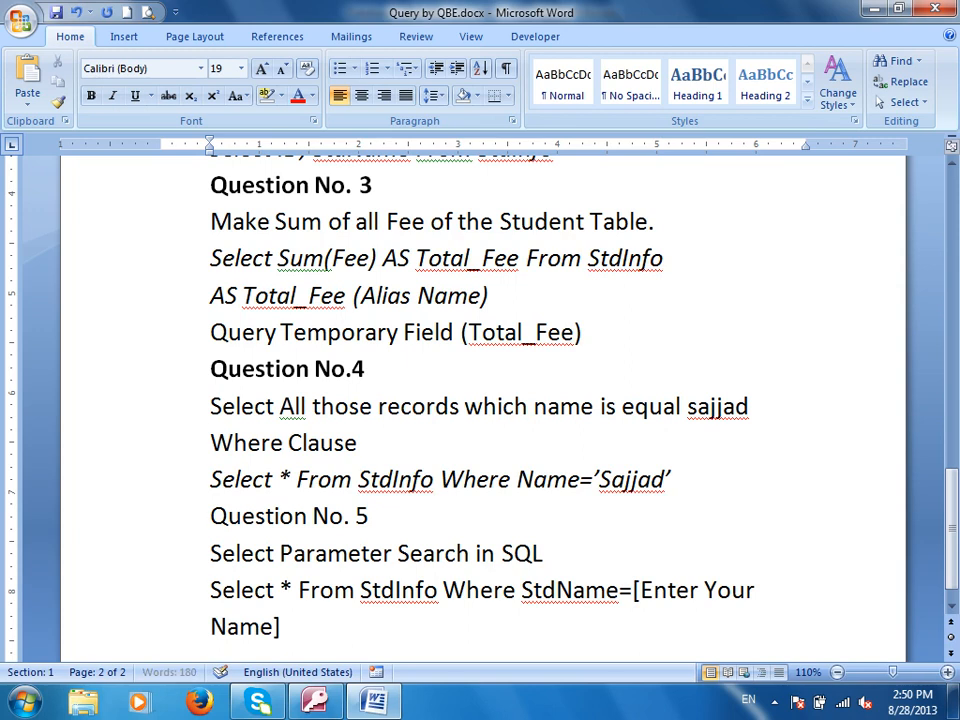
Shrink the font of the entire document, bringing the Question No. 5 text to 17 pt.
{"action": "key", "text": "ctrl+a"}
{"action": "key", "text": "ctrl+shift+comma"}
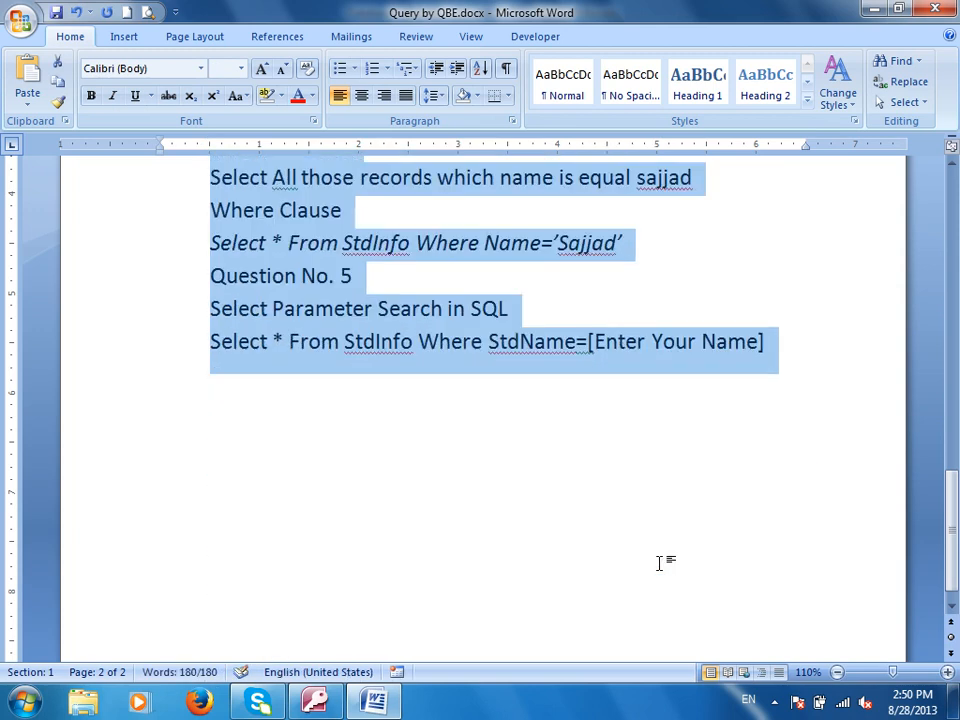
Italicize the Question No. 5 answer line and save the document.
{"action": "left_click_drag", "start_coordinate": [715, 456], "coordinate": [160, 337]}
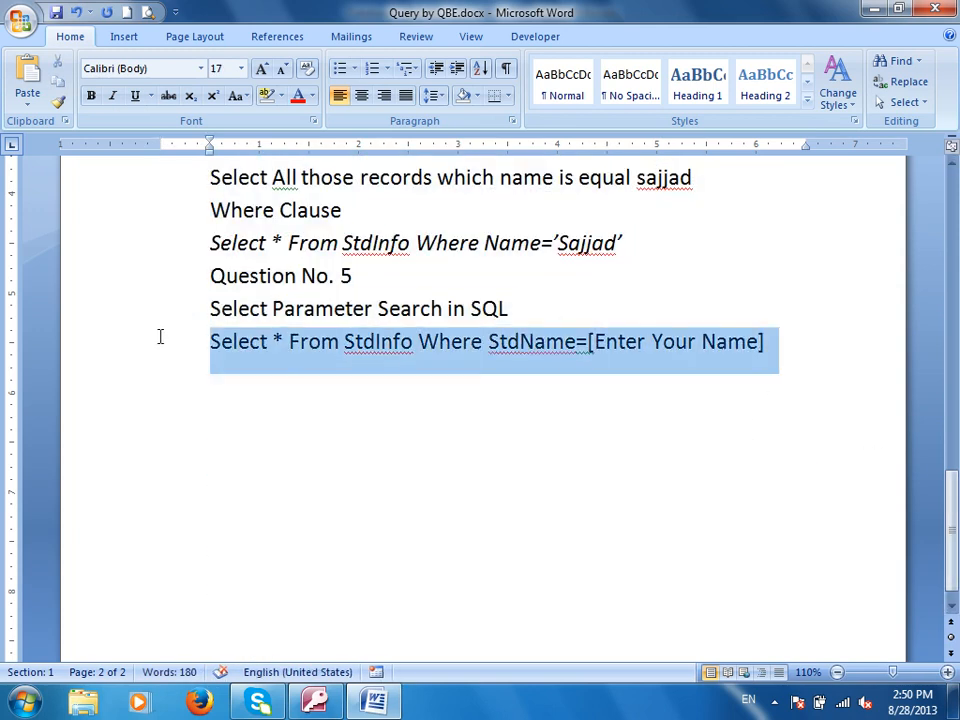
{"action": "key", "text": "ctrl+i"}
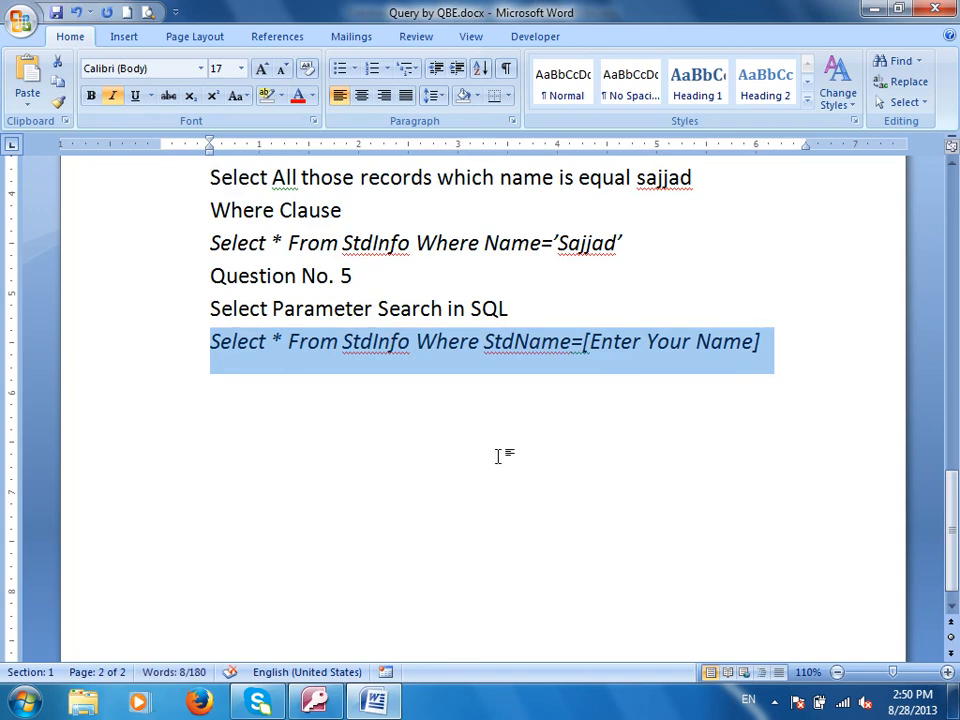
{"action": "left_click", "coordinate": [665, 488]}
{"action": "key", "text": "ctrl+s"}
{"action": "scroll", "coordinate": [526, 479], "scroll_direction": "up", "scroll_amount": 1}
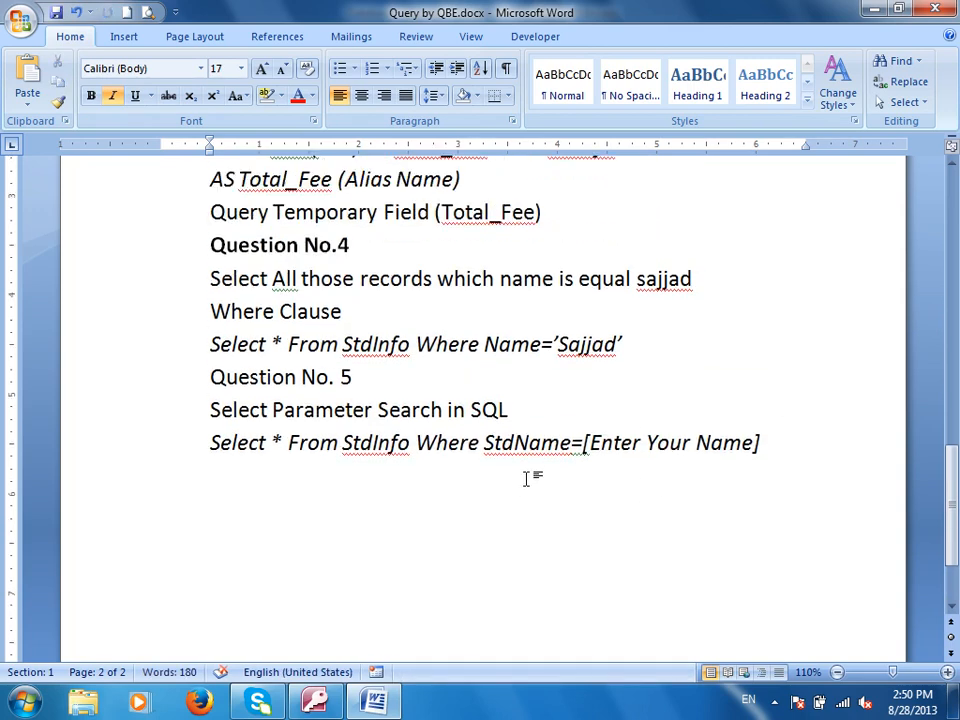
Switch to Access and replace the query's SQL with "Select * From STdInfo Where StdName=[Enter Your Name to Find the Record]".
{"action": "left_click", "coordinate": [316, 702]}
{"action": "left_click", "coordinate": [27, 100]}
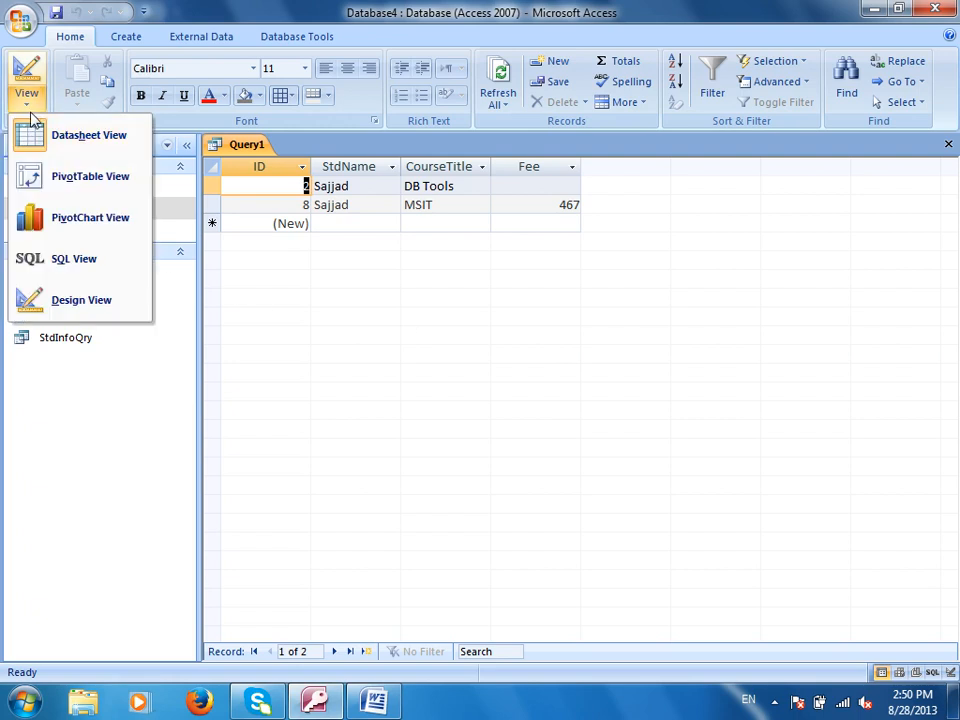
{"action": "left_click", "coordinate": [90, 262]}
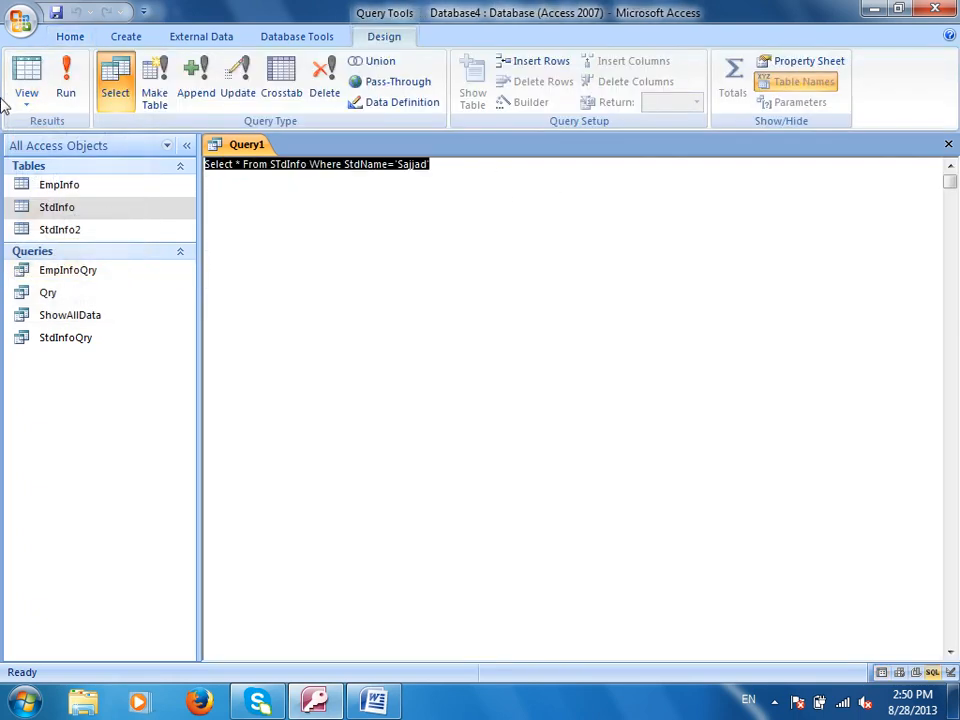
{"action": "type", "text": "Select * From STdInfo Whre"}
{"action": "key", "text": "BackSpace"}
{"action": "key", "text": "BackSpace"}
{"action": "type", "text": "ere StdName=[En"}
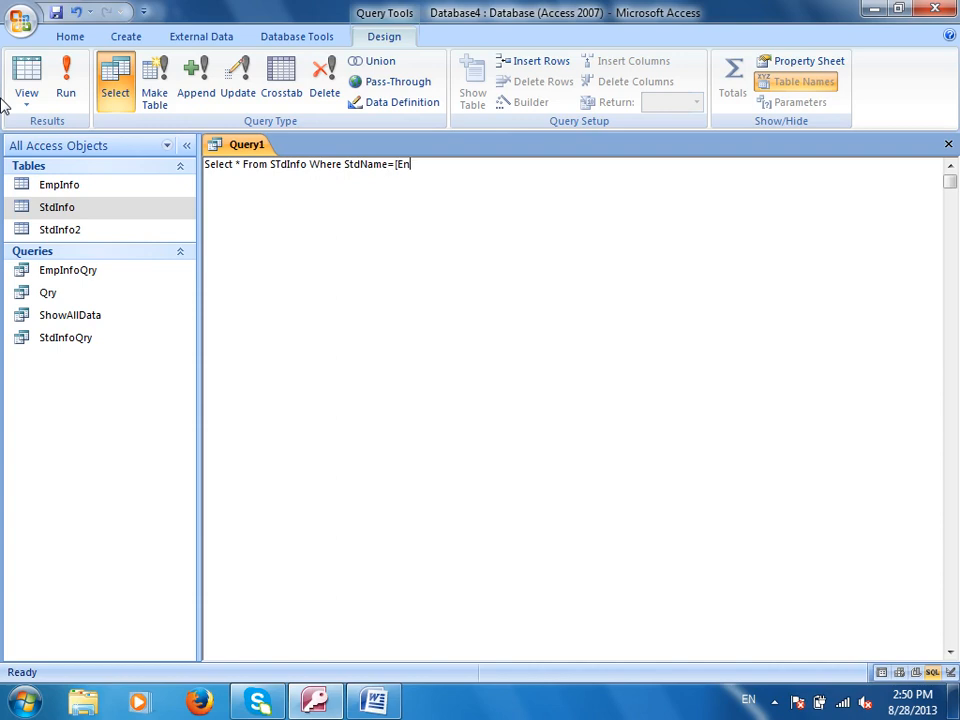
{"action": "type", "text": "ter Your Name to Find the Record"}
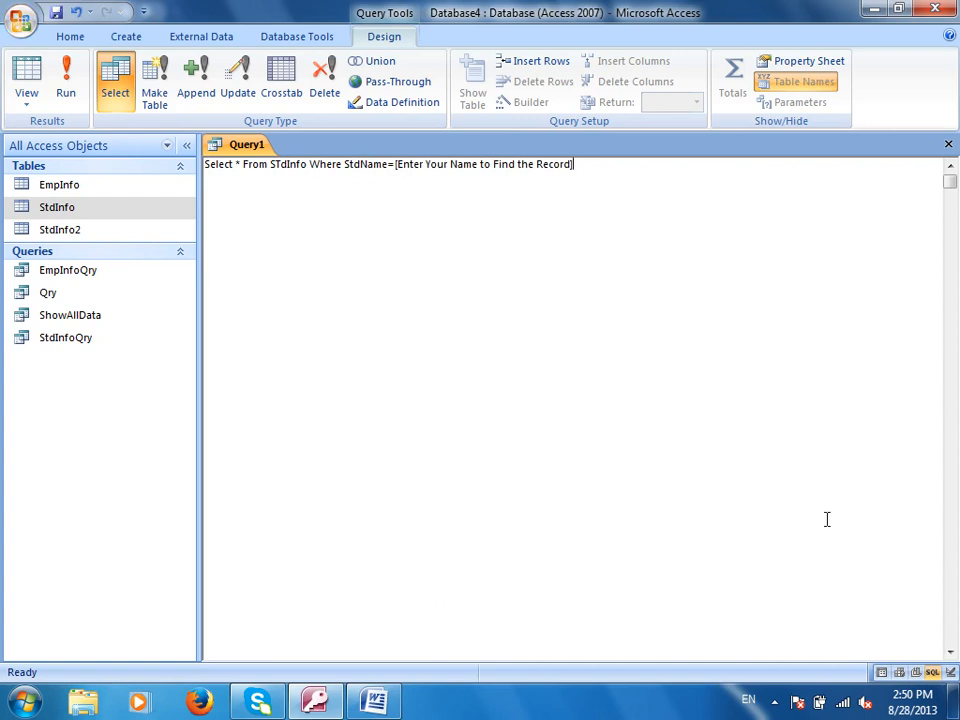
Run the parameter query with the sample student's first name as the parameter value.
{"action": "left_click", "coordinate": [66, 88]}
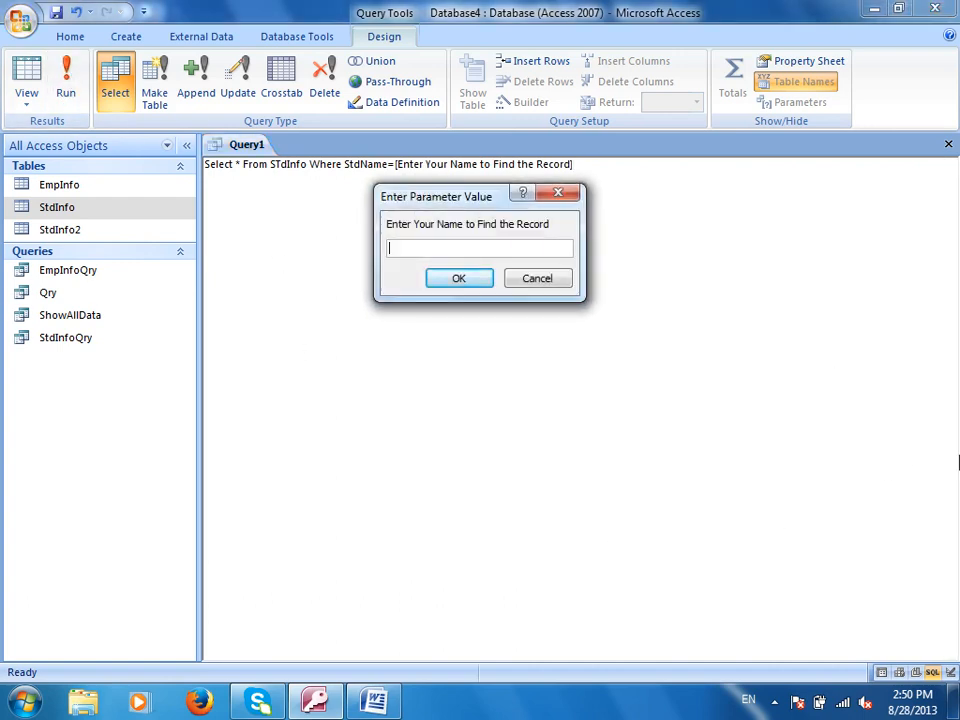
{"action": "type", "text": "Sajjad"}
{"action": "key", "text": "Return"}
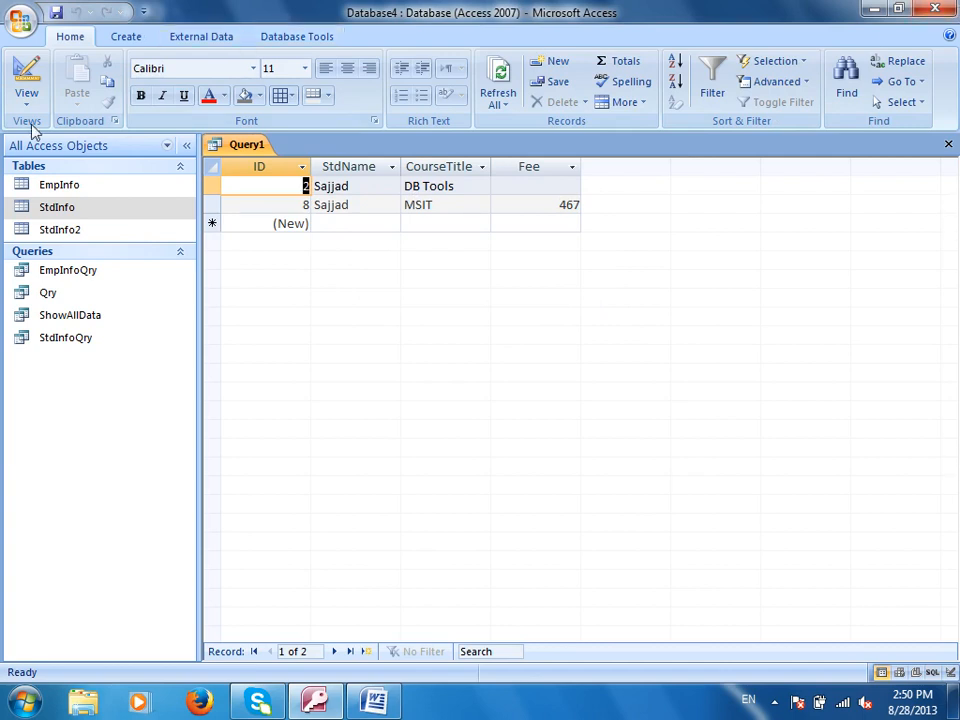
Close Access, saving the query as Query1.
{"action": "left_click", "coordinate": [933, 9]}
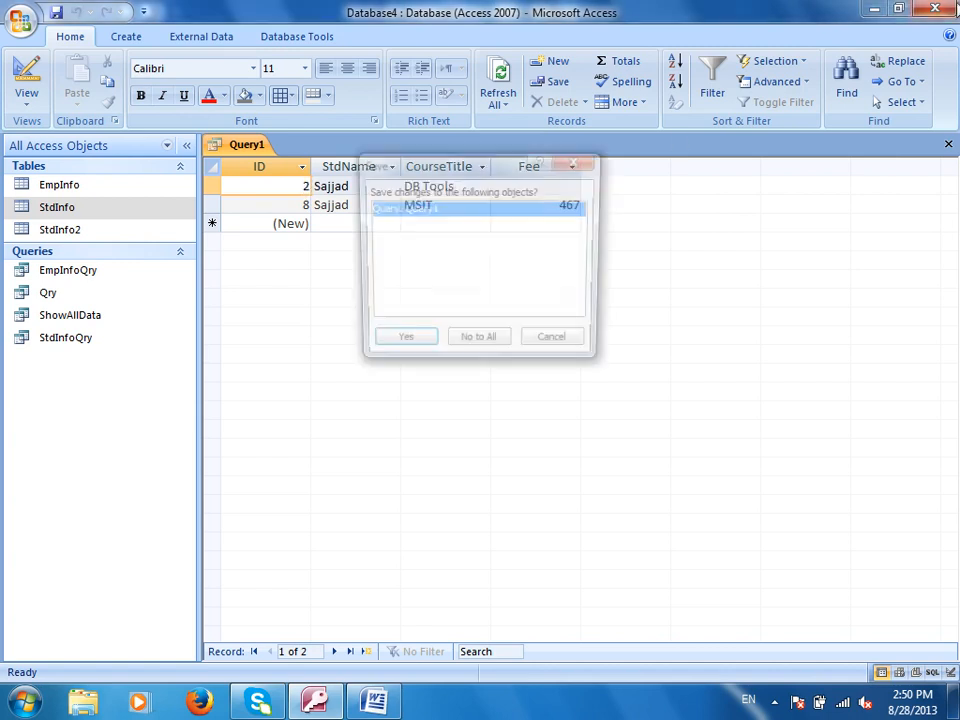
{"action": "left_click", "coordinate": [400, 345]}
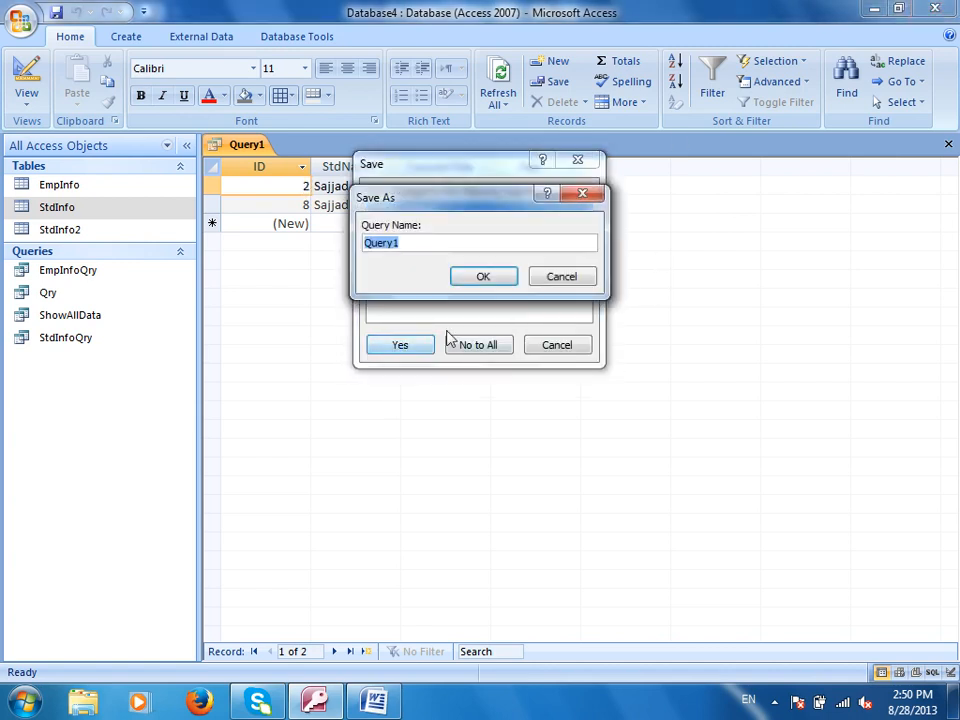
{"action": "left_click", "coordinate": [503, 279]}
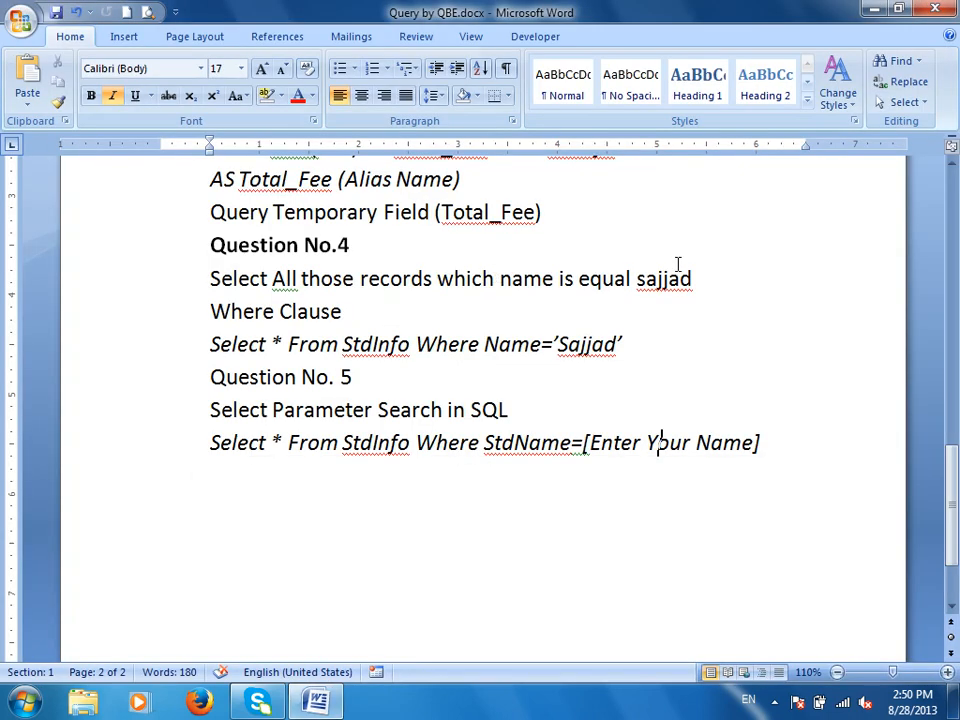